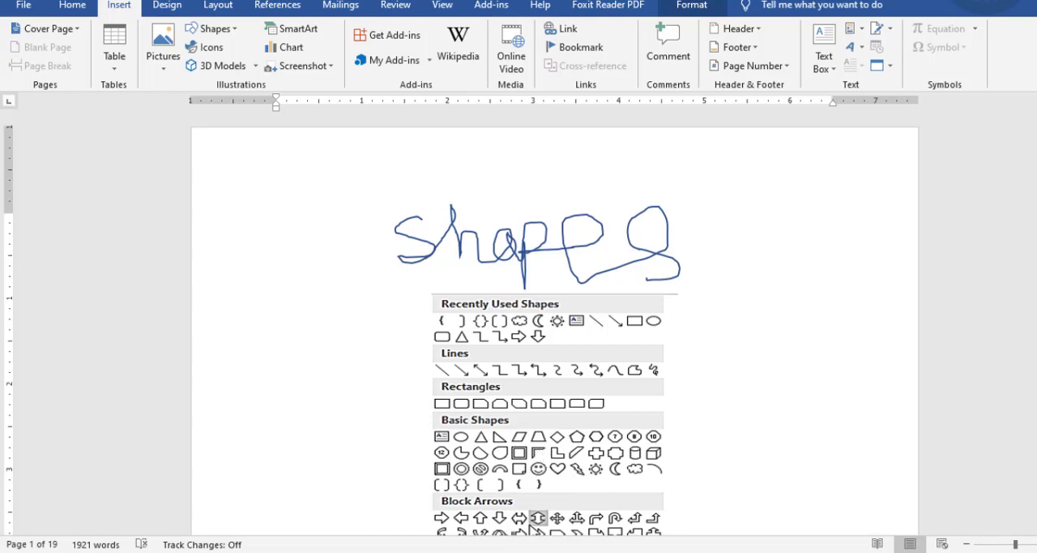
View the Class 13 topic on shapes formatting in the course outline document and return to the shapes document.
mouse_move(694, 551)
left_click(754, 519)
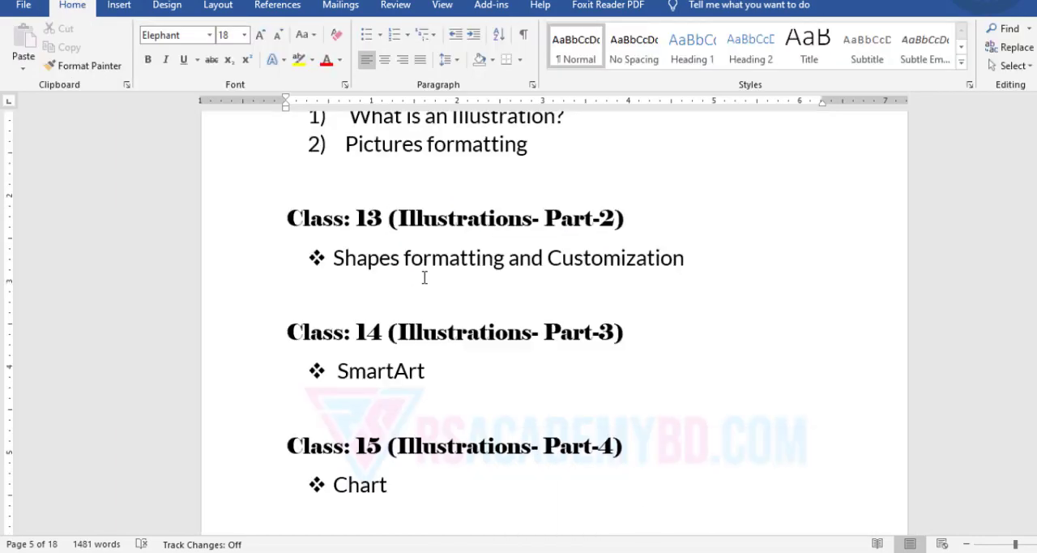
left_click(118, 5)
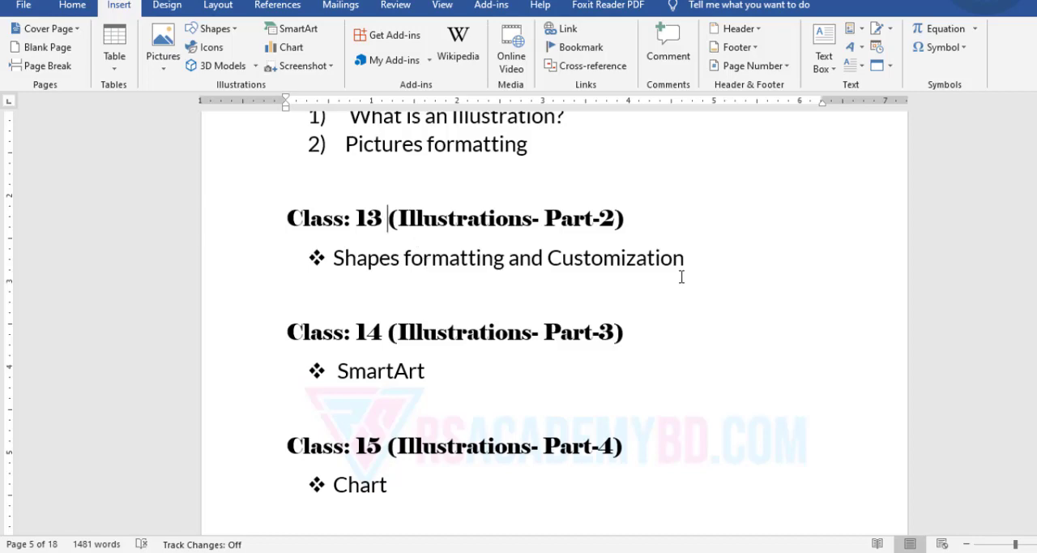
left_click(632, 525)
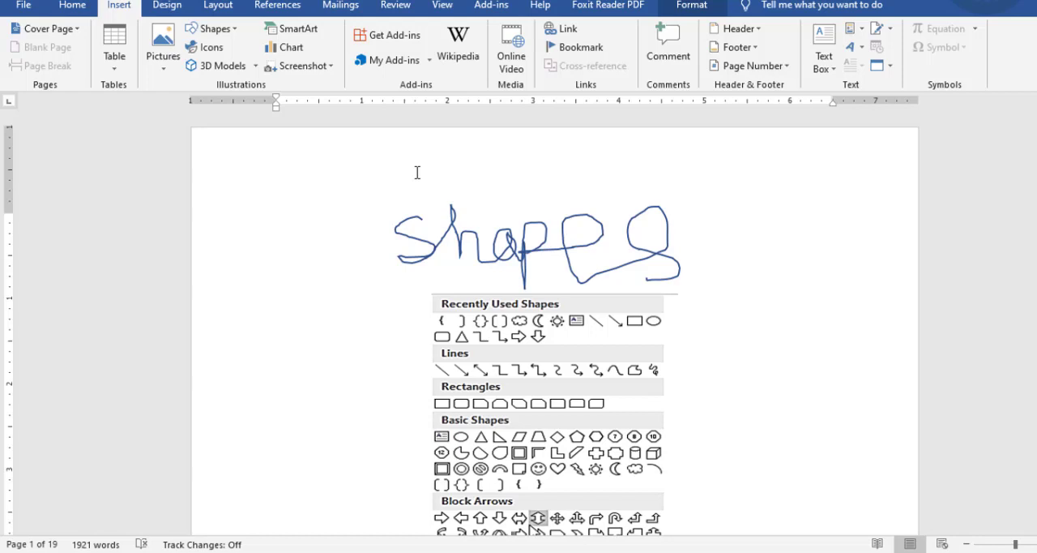
Look through the shape categories pictured below the handwritten Shapes title, from Recently Used Shapes to Callouts.
left_click(538, 237)
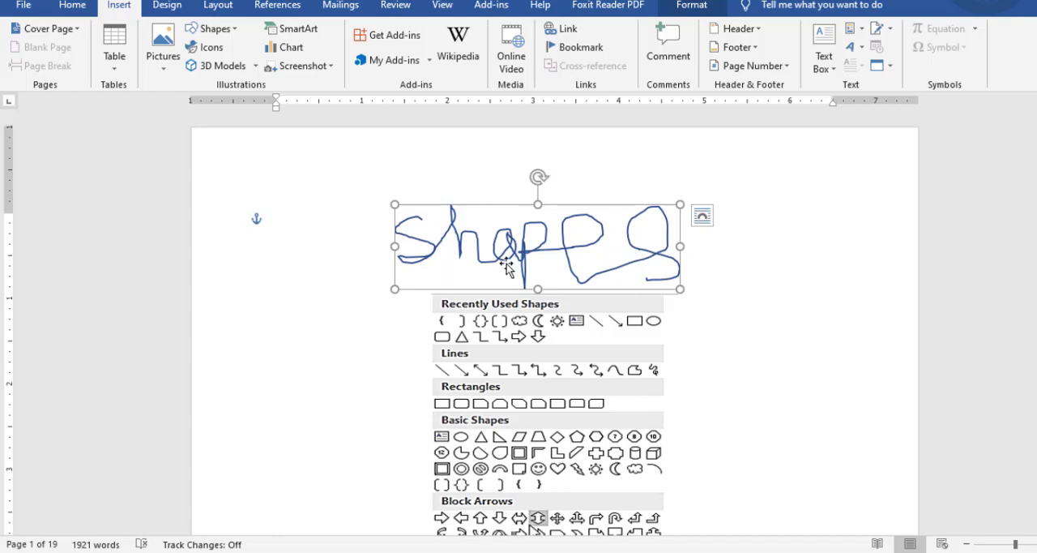
scroll(519, 263, "down", 1)
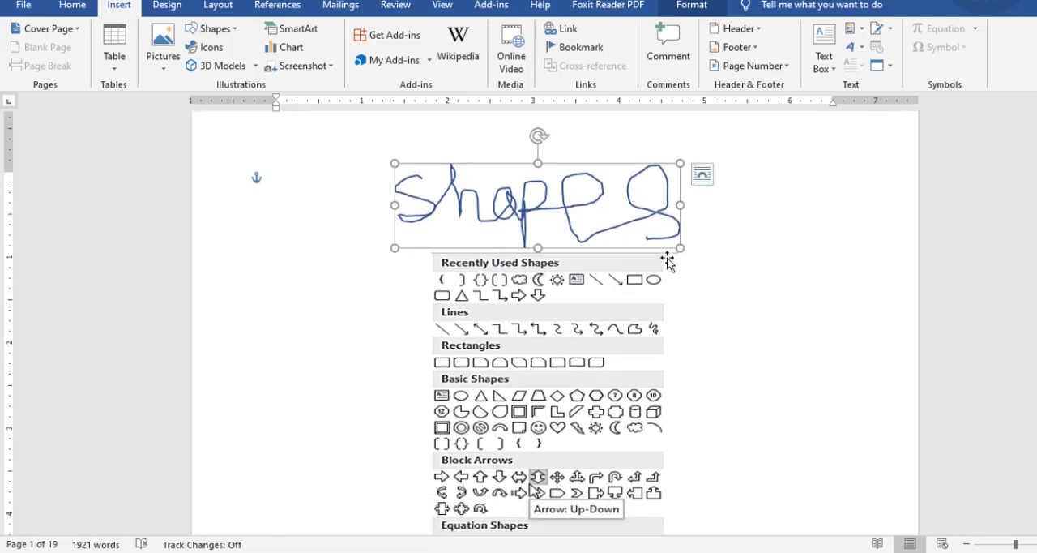
scroll(551, 268, "down", 2)
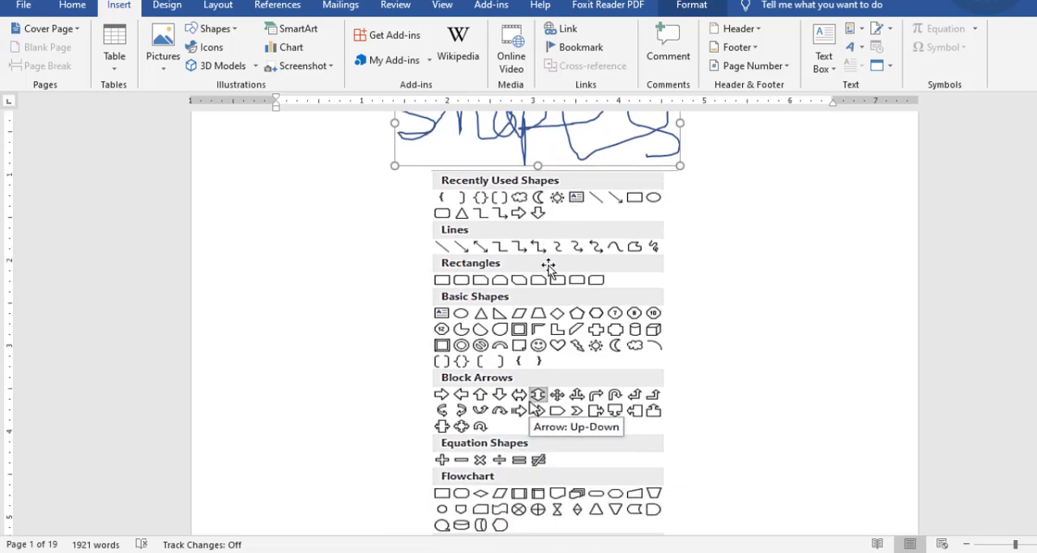
scroll(548, 268, "down", 8)
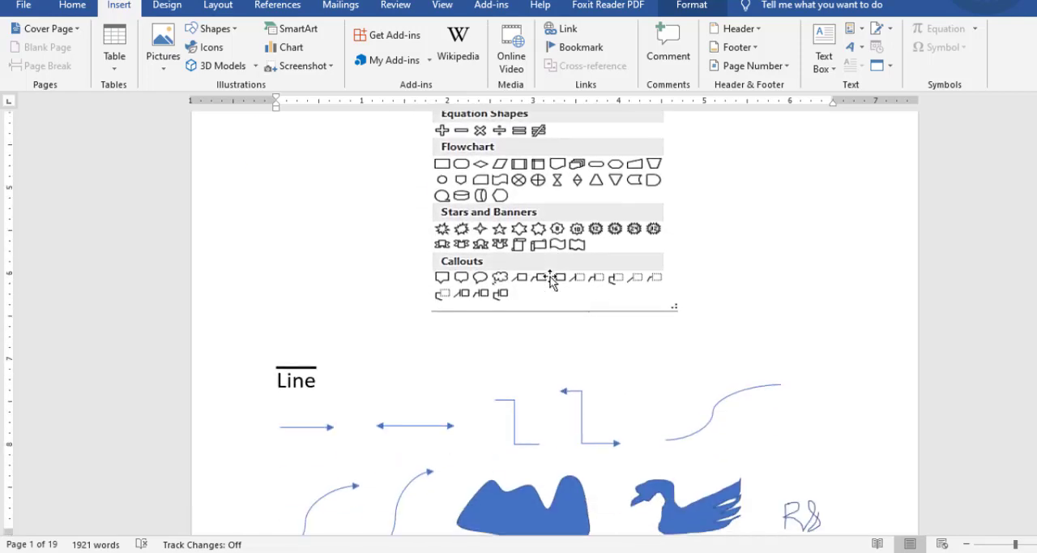
scroll(551, 280, "up", 10)
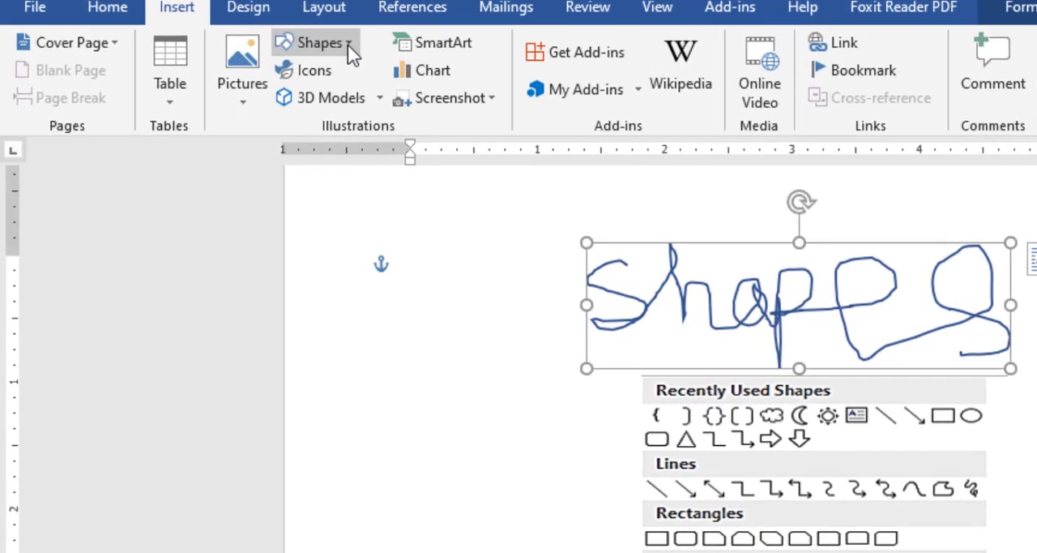
Review the Lines, Basic Shapes, Block Arrows, Equation Shapes, Flowchart and Stars and Banners categories in the shapes gallery.
left_click(229, 28)
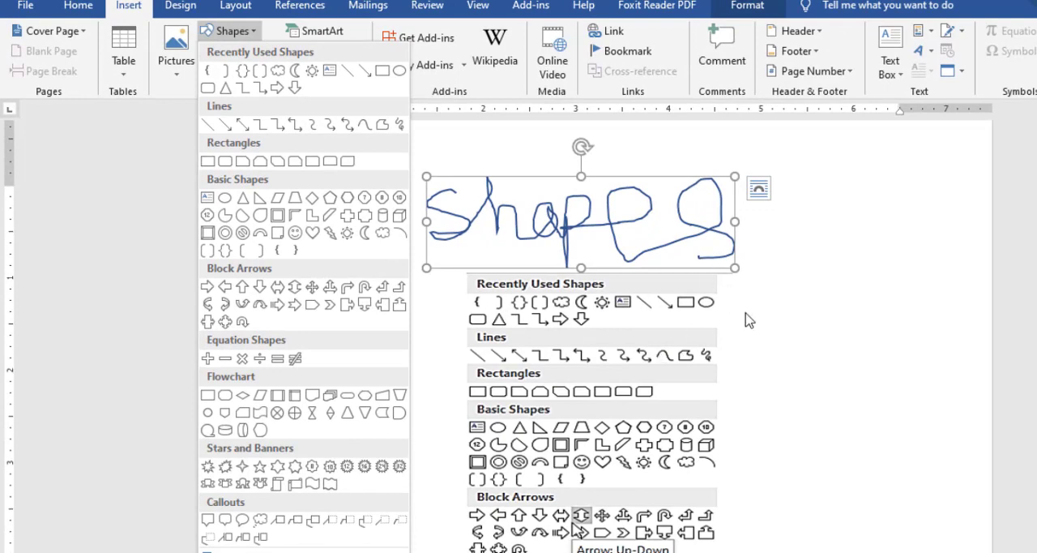
left_click(829, 369)
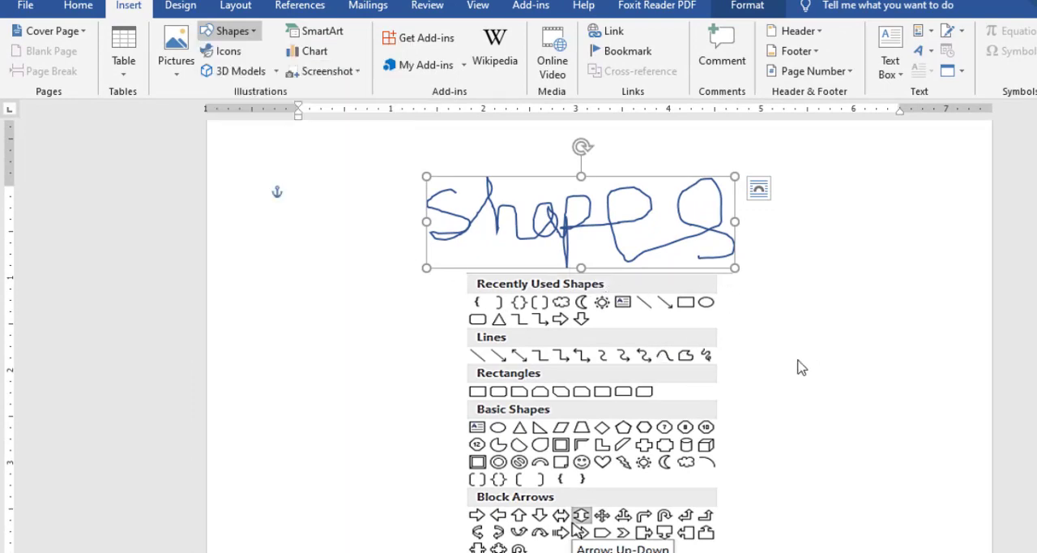
left_click(231, 30)
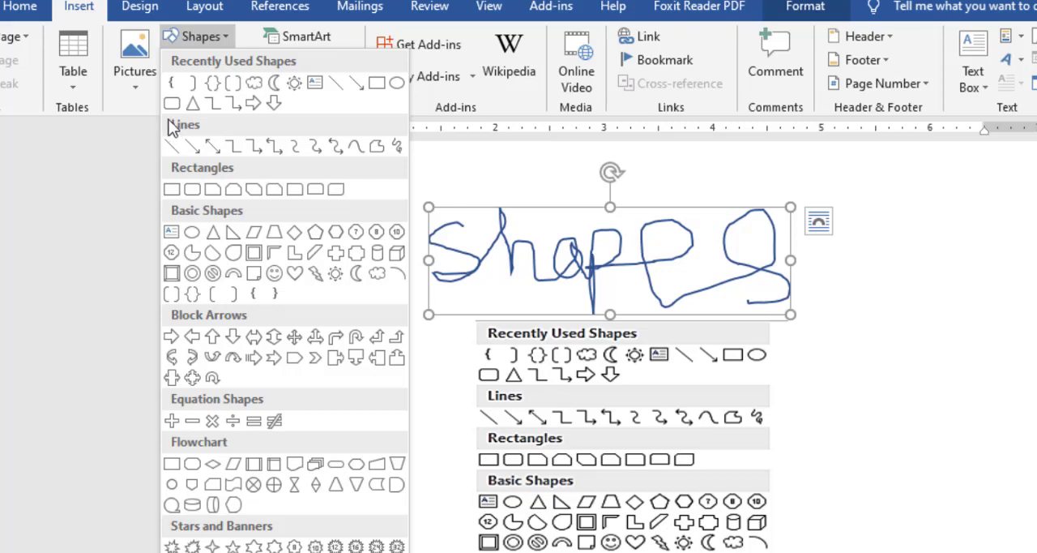
mouse_move(162, 115)
left_mouse_down()
mouse_move(368, 175)
mouse_move(421, 171)
left_mouse_up()
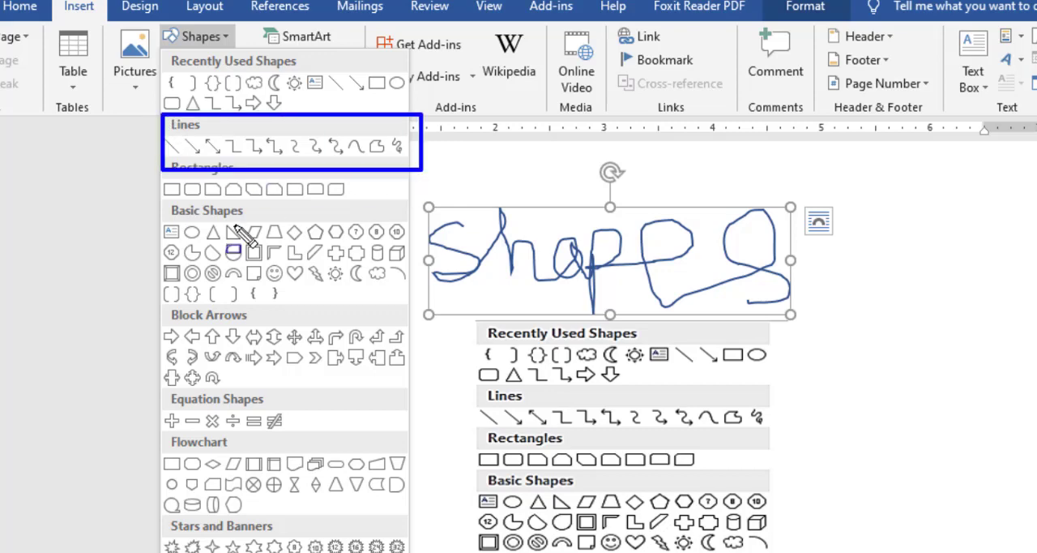
left_click_drag(147, 198, 438, 287)
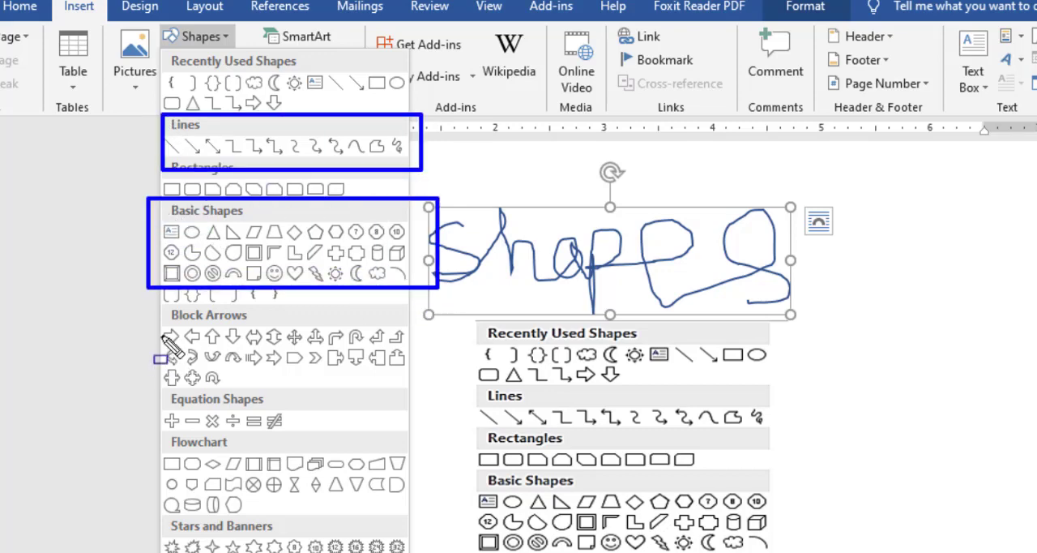
left_click_drag(141, 306, 280, 348)
left_click_drag(431, 380, 522, 403)
left_click_drag(113, 403, 483, 497)
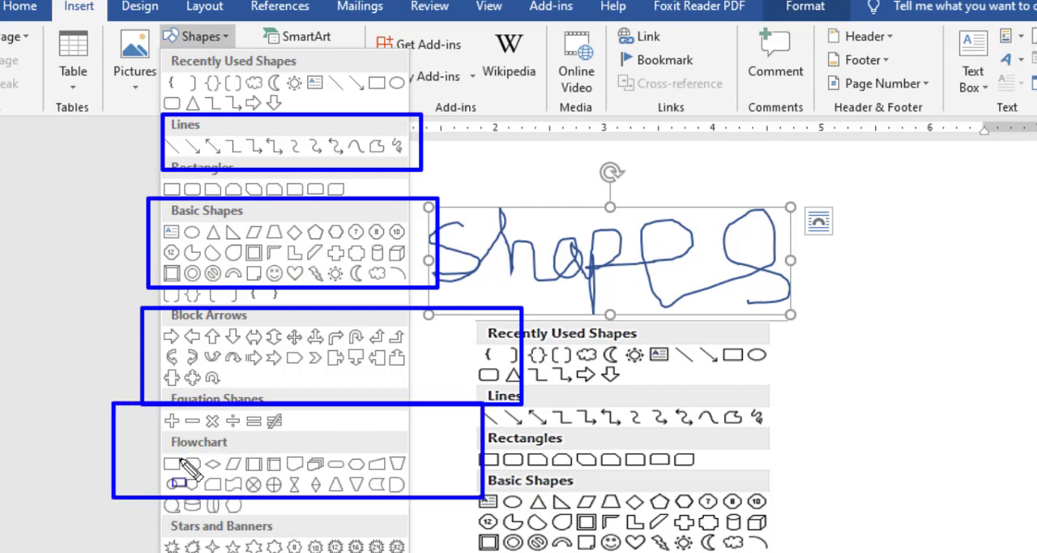
mouse_move(136, 436)
left_mouse_down()
mouse_move(391, 524)
mouse_move(464, 533)
mouse_move(458, 506)
left_mouse_up()
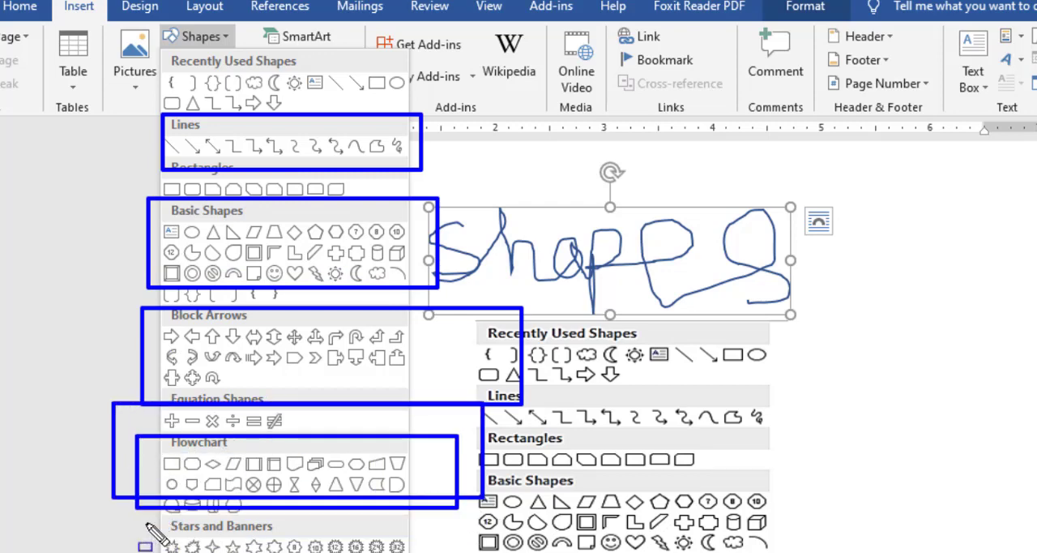
left_click_drag(146, 523, 461, 552)
key("Escape")
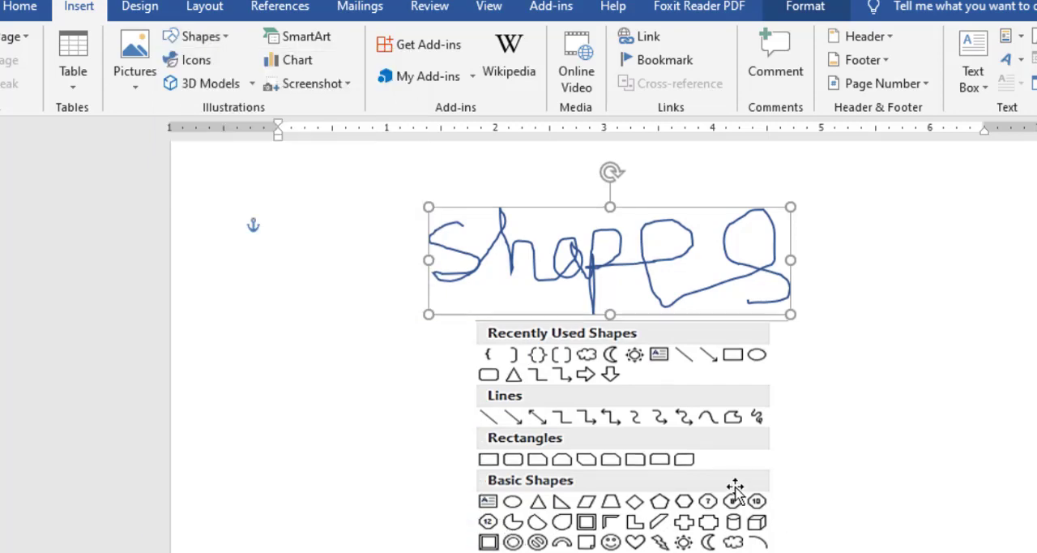
Inspect the sample straight line above the Line heading and the single-headed arrow below it.
scroll(729, 494, "down", 4)
scroll(695, 495, "down", 10)
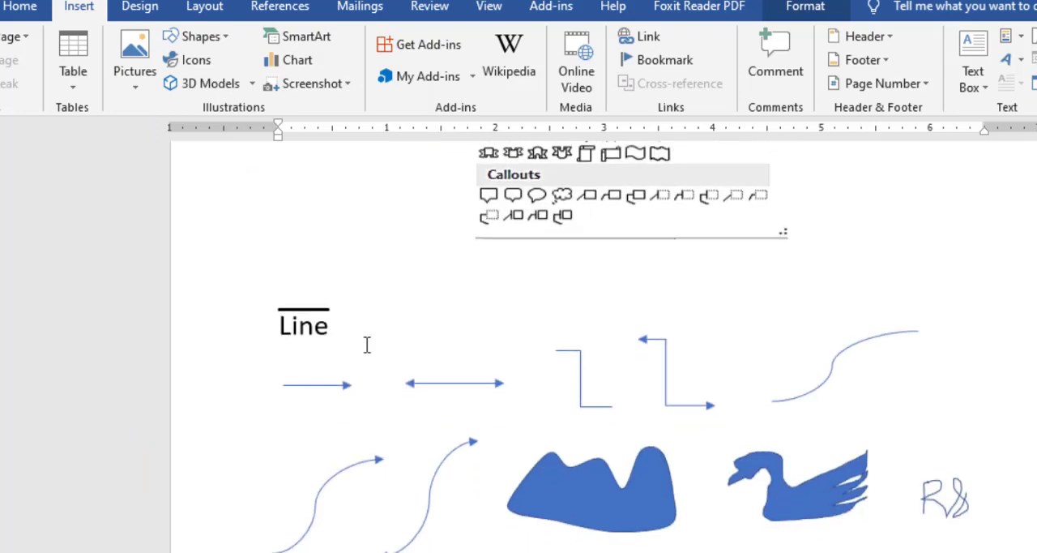
scroll(367, 344, "down", 1)
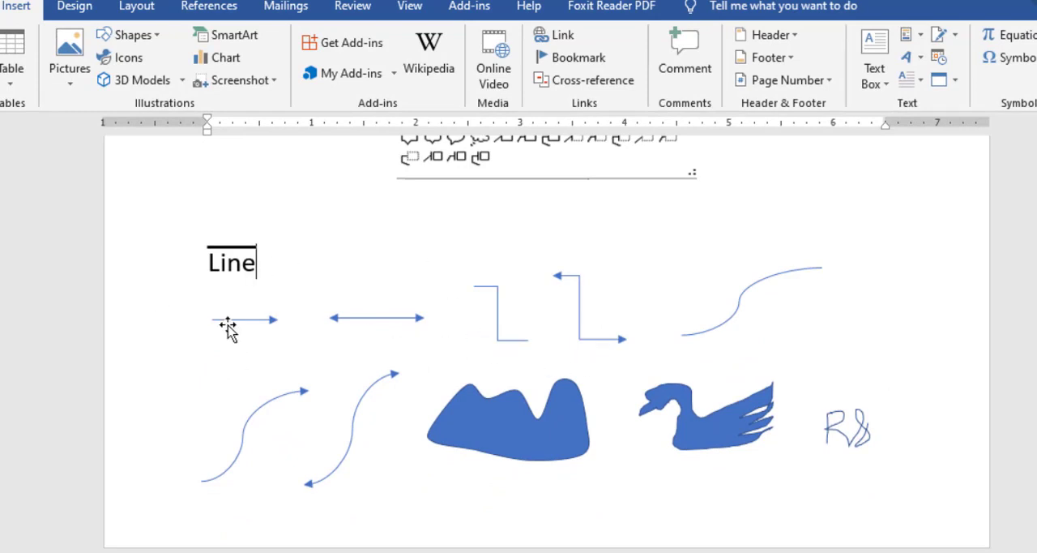
left_click(227, 247)
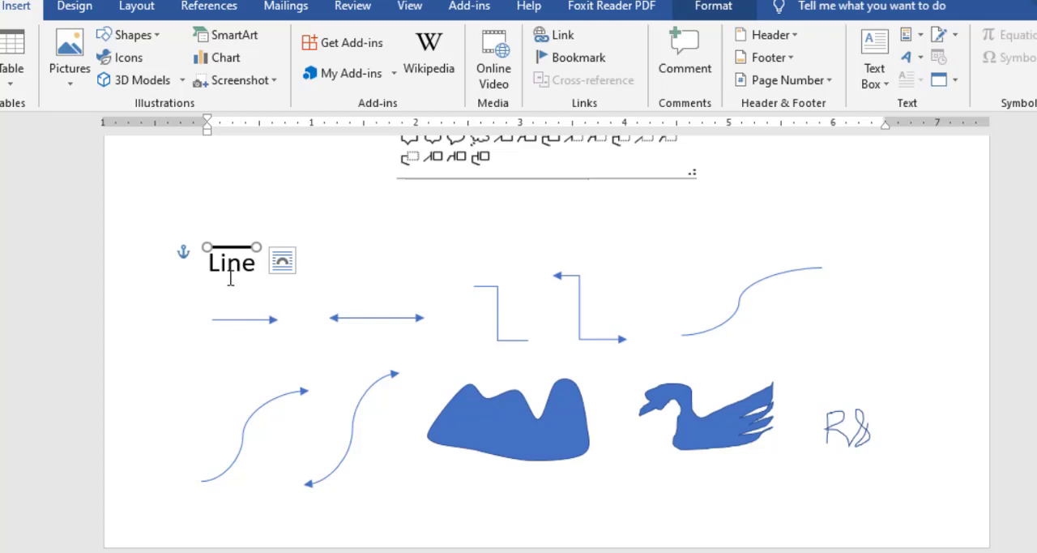
left_click(277, 320)
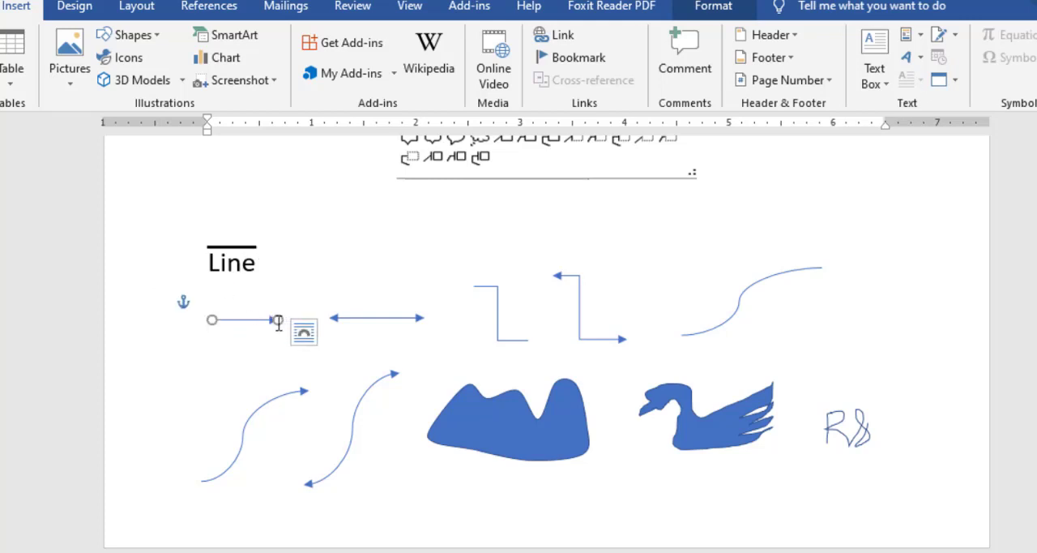
left_click(255, 258)
left_click(248, 246)
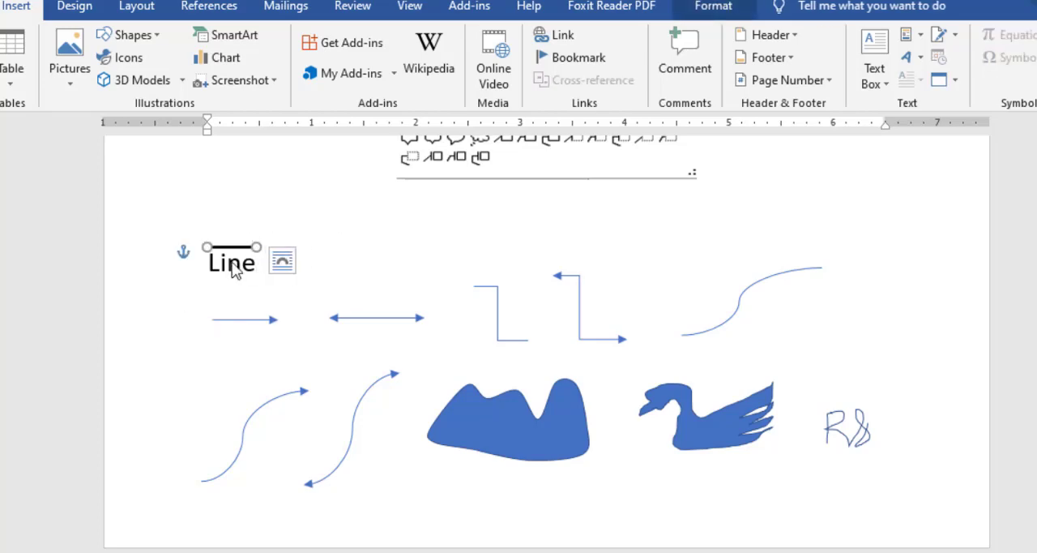
Draw a horizontal straight line about 5 inches long in the empty space above the line samples.
left_click(132, 35)
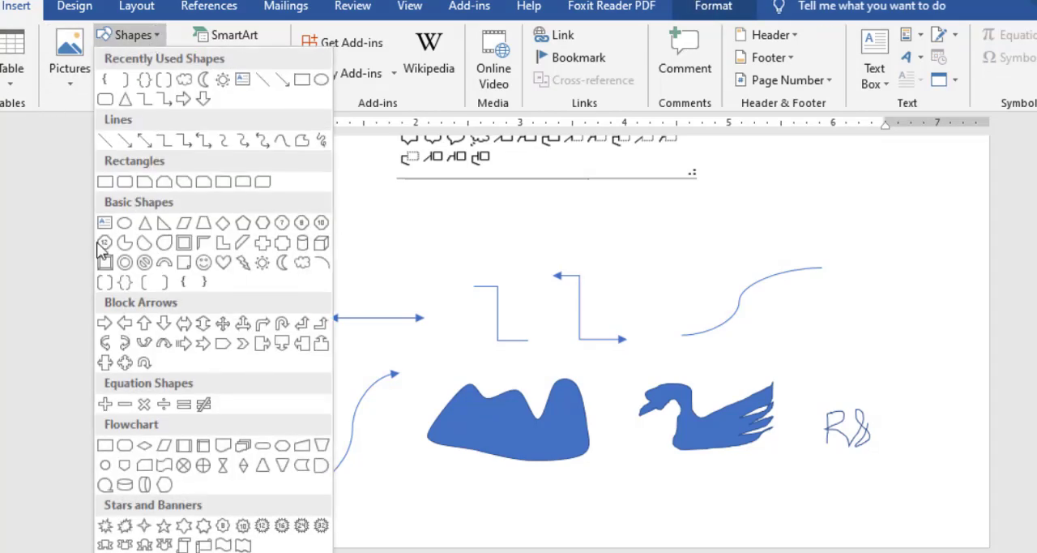
left_click(105, 139)
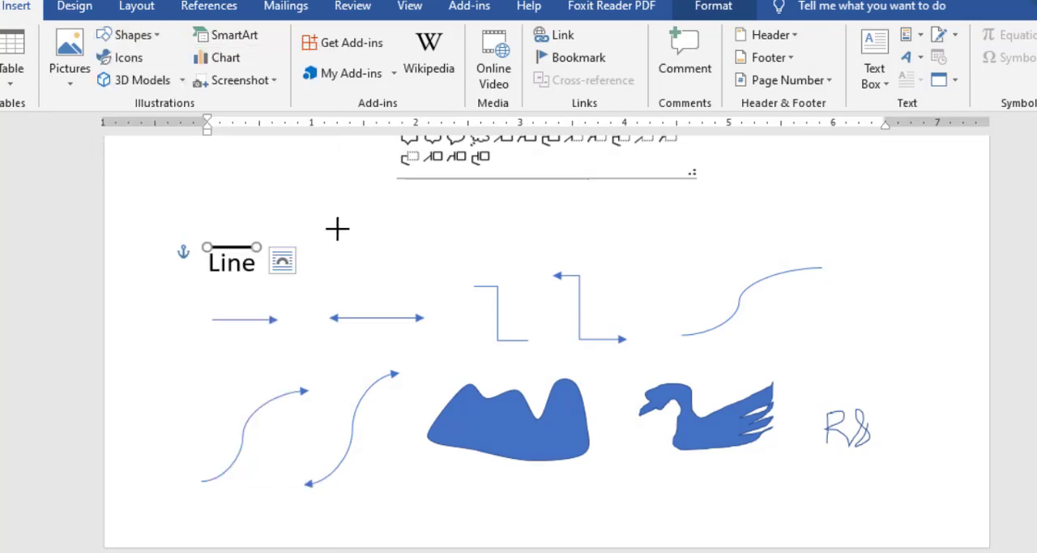
mouse_move(336, 228)
left_mouse_down()
mouse_move(717, 225)
mouse_move(727, 250)
mouse_move(743, 220)
mouse_move(745, 245)
mouse_move(736, 227)
mouse_move(453, 215)
mouse_move(831, 235)
mouse_move(419, 234)
mouse_move(797, 239)
mouse_move(426, 222)
mouse_move(806, 237)
mouse_move(820, 200)
mouse_move(856, 207)
mouse_move(866, 228)
left_mouse_up()
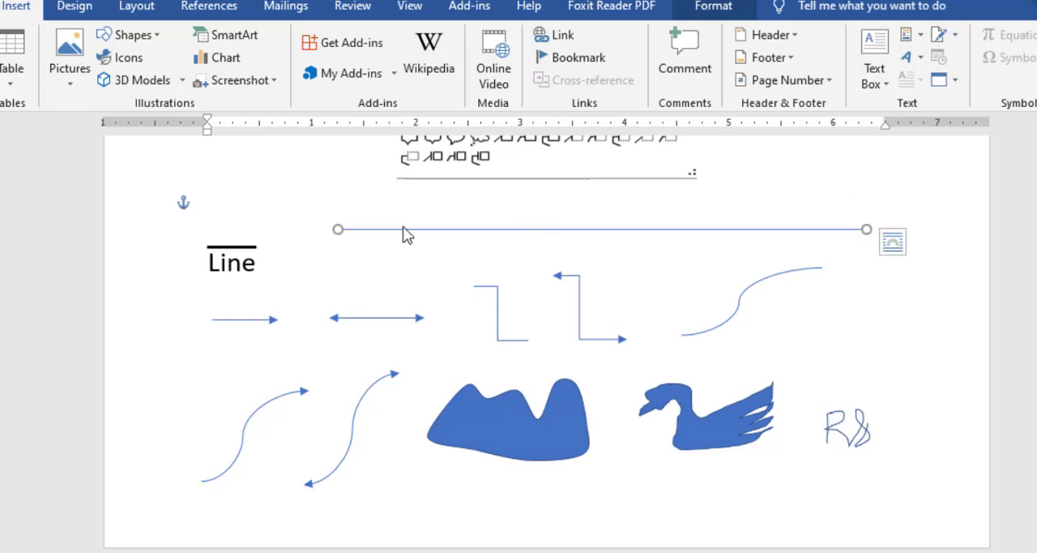
Tilt the short single-headed arrow below the Line heading by moving its head end slightly downward.
left_click(270, 323)
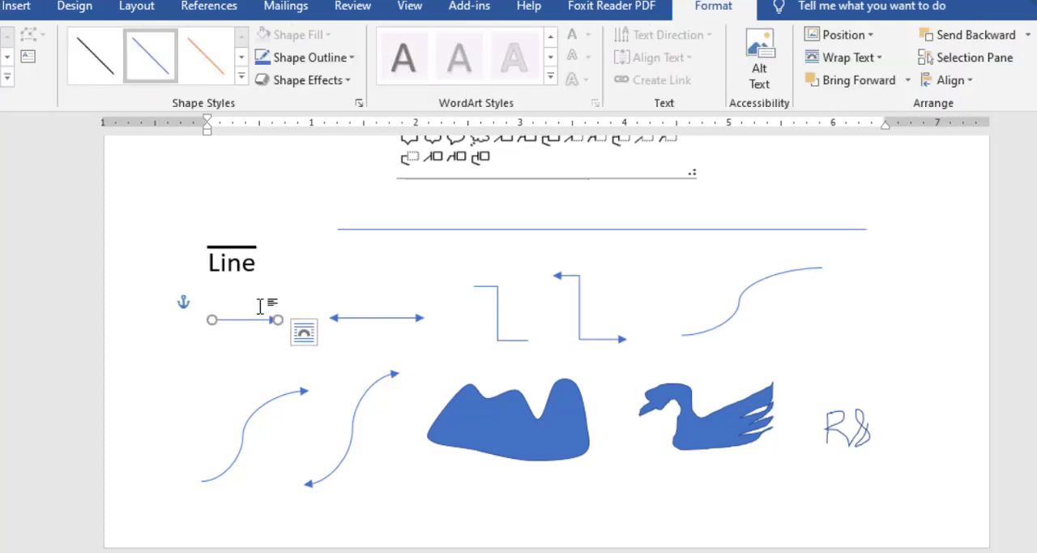
scroll(273, 317, "down", 1)
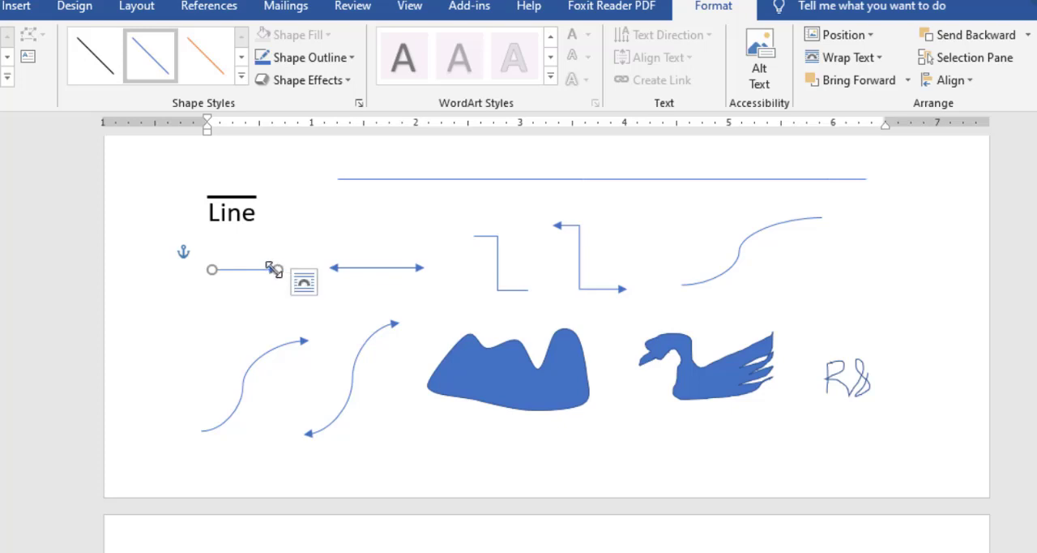
left_click_drag(274, 270, 258, 345)
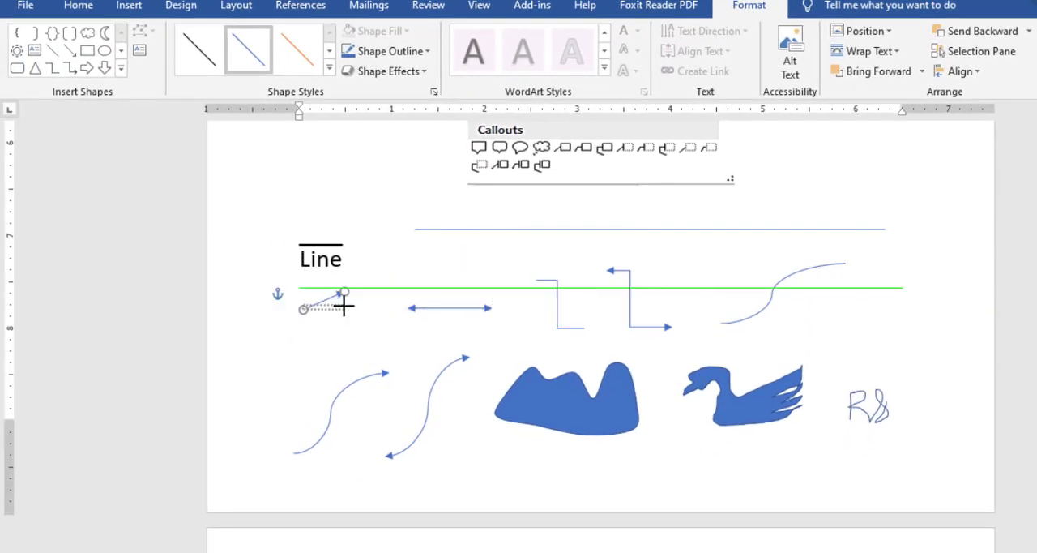
left_click_drag(344, 306, 355, 314)
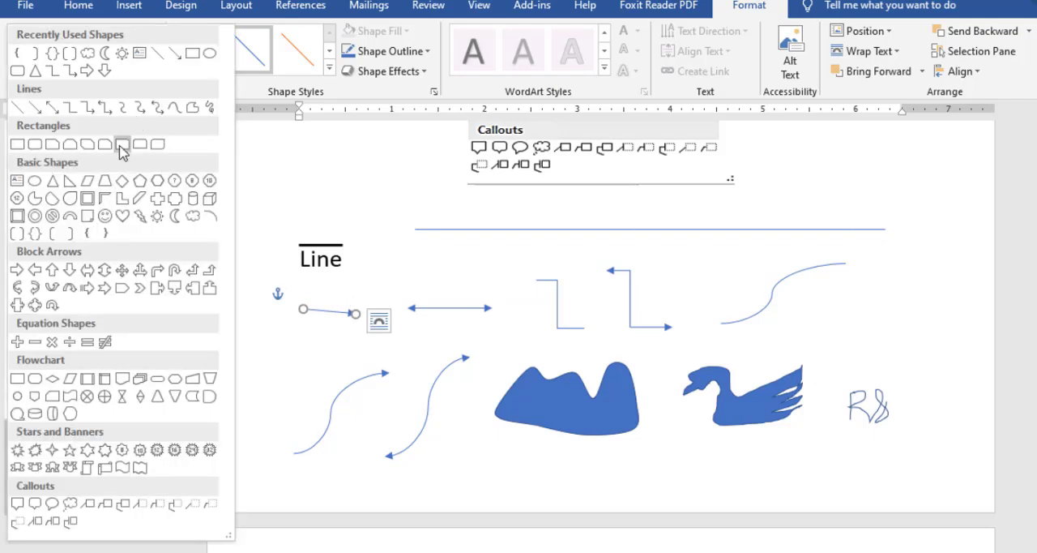
Draw a diagonal arrow rising to the right across the short arrow sample, about 0.8 inch wide and 1 inch tall.
left_click(121, 69)
left_click(35, 107)
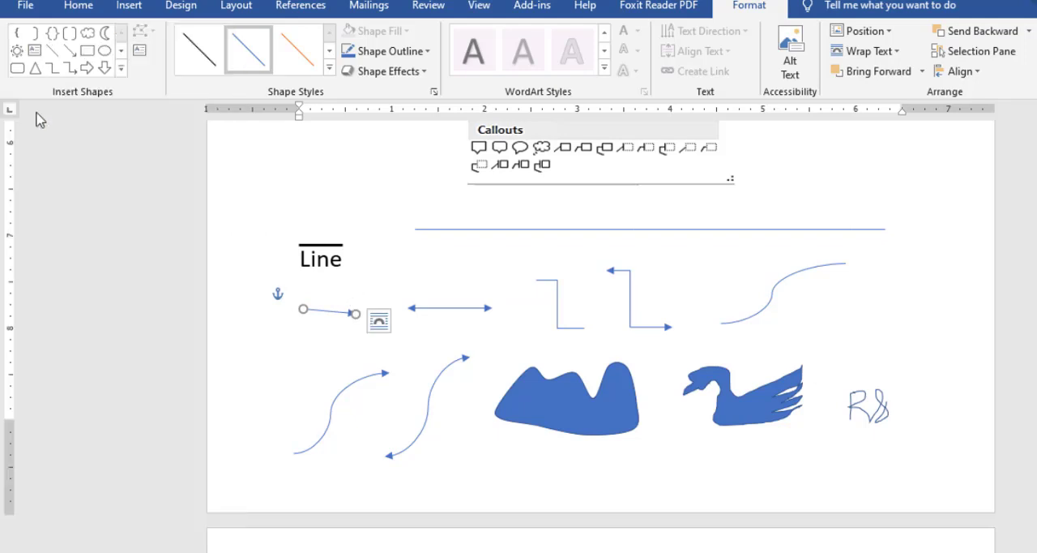
scroll(405, 378, "down", 3)
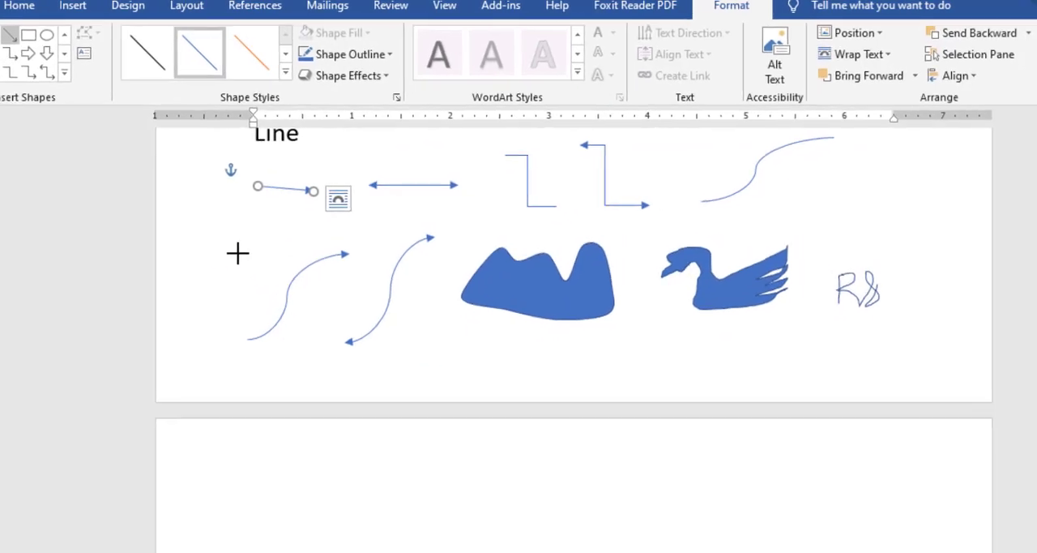
left_click_drag(282, 238, 481, 192)
mouse_move(391, 223)
left_mouse_down()
mouse_move(440, 158)
mouse_move(46, 224)
mouse_move(187, 229)
mouse_move(249, 174)
left_mouse_up()
scroll(275, 308, "up", 3)
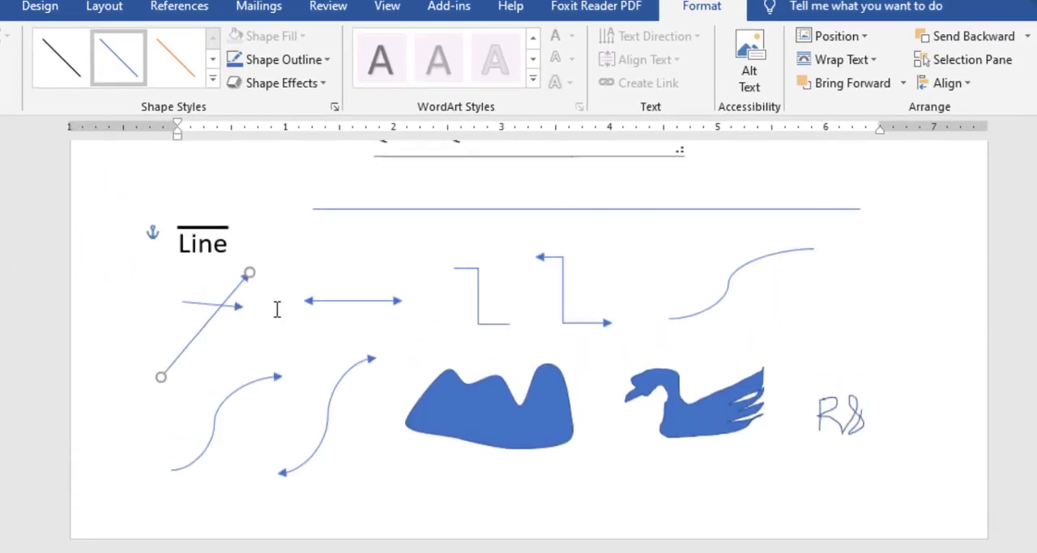
Draw an elbow connector about 1.1 inches wide and 1.2 inches tall above the Rectangle heading on the next page.
left_click(394, 307)
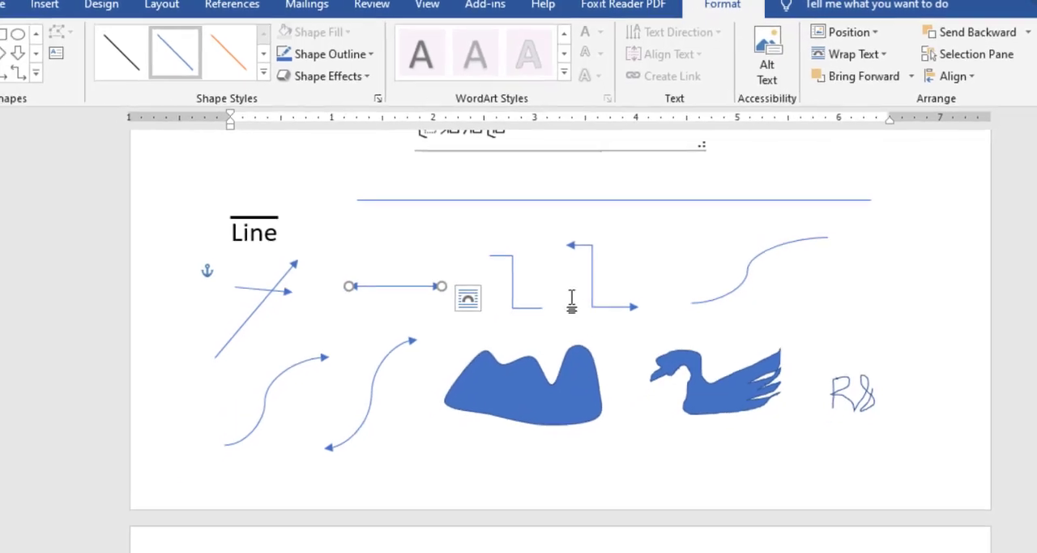
left_click(557, 240)
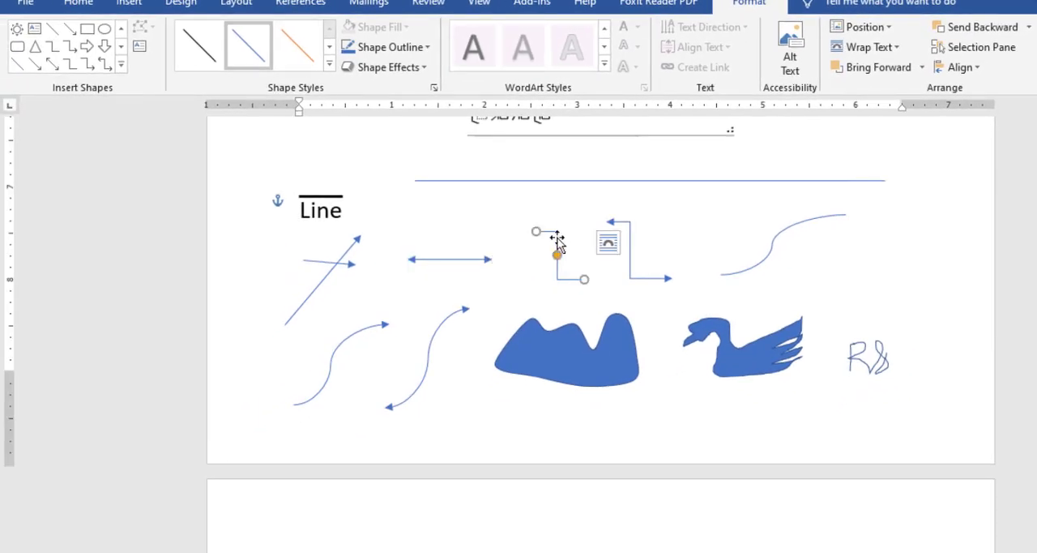
left_click(121, 64)
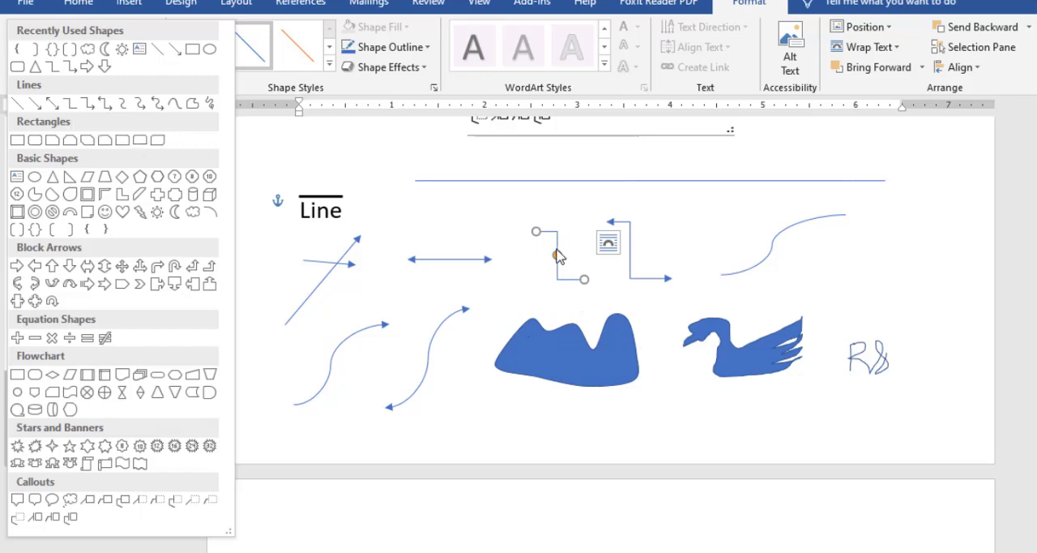
scroll(554, 260, "down", 2)
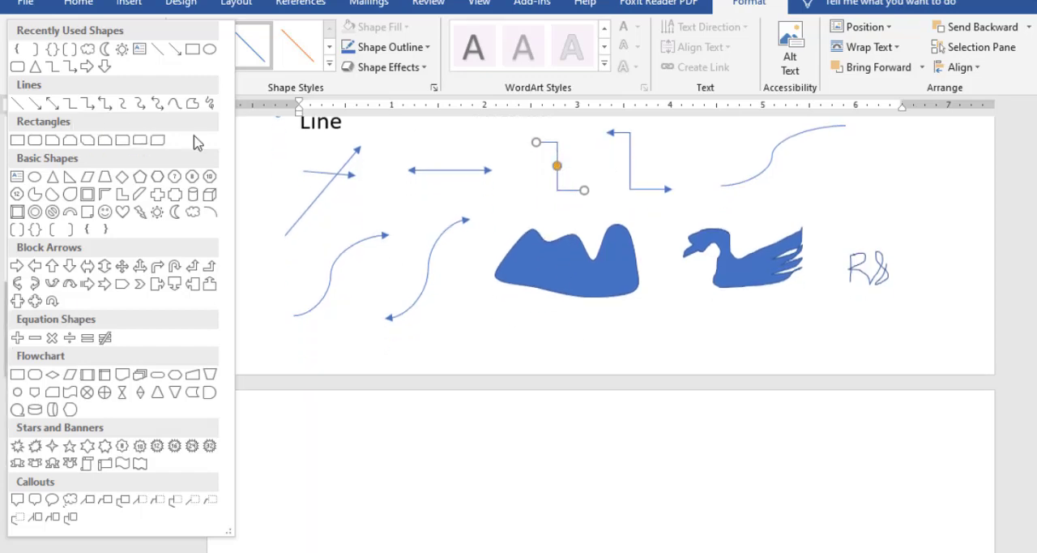
left_click(71, 111)
scroll(417, 367, "down", 3)
left_click_drag(314, 288, 425, 392)
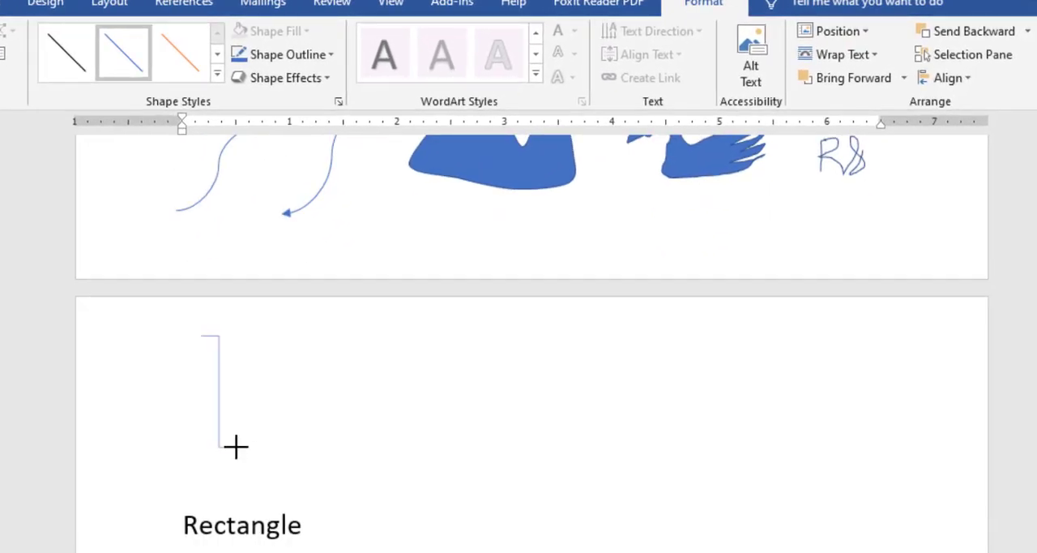
left_click_drag(329, 454, 321, 463)
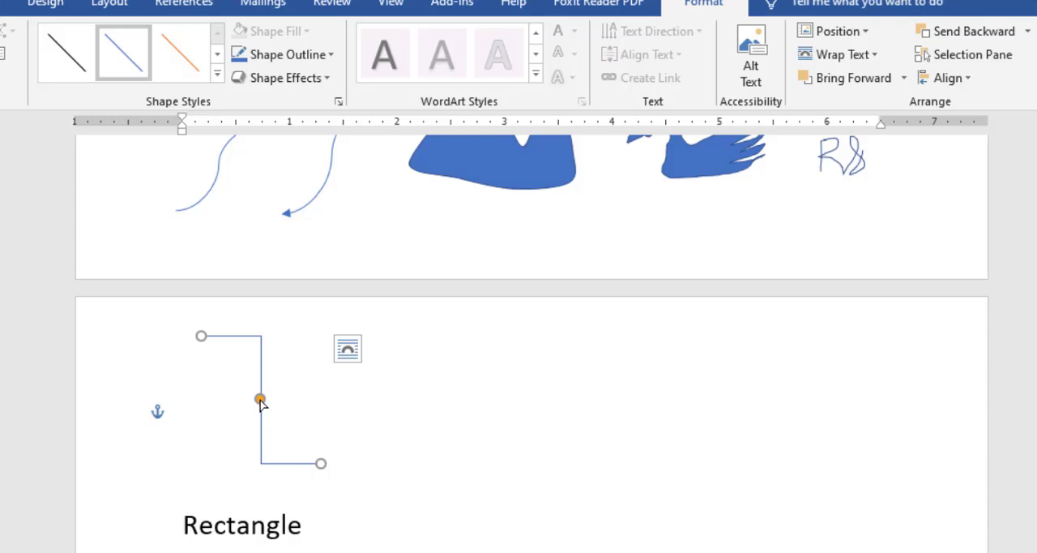
Slide the middle segment of the elbow connector above the Rectangle heading sideways and back, and delete the connector.
left_click_drag(260, 401, 347, 392)
left_click_drag(296, 391, 260, 393)
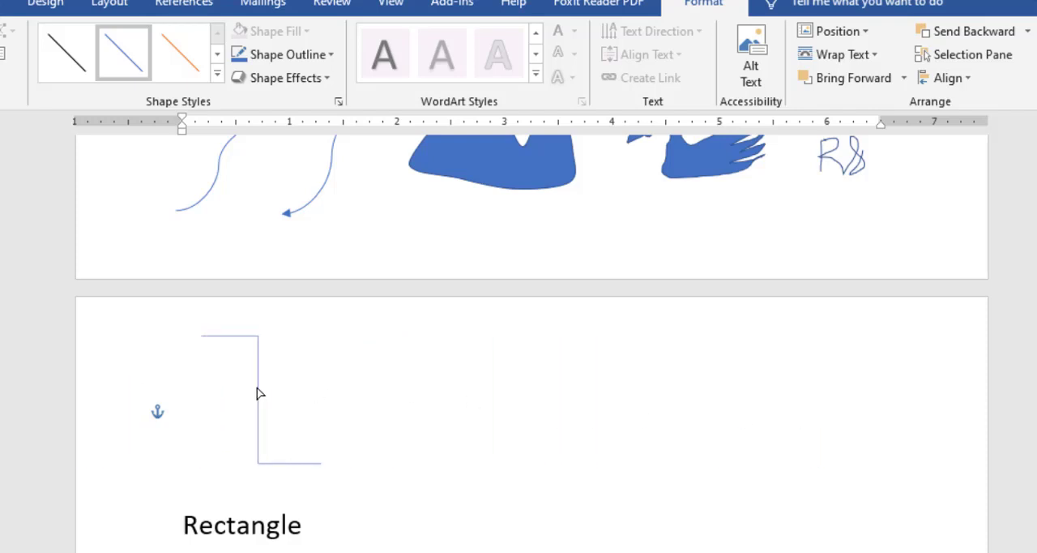
scroll(274, 391, "up", 4)
scroll(367, 370, "up", 5)
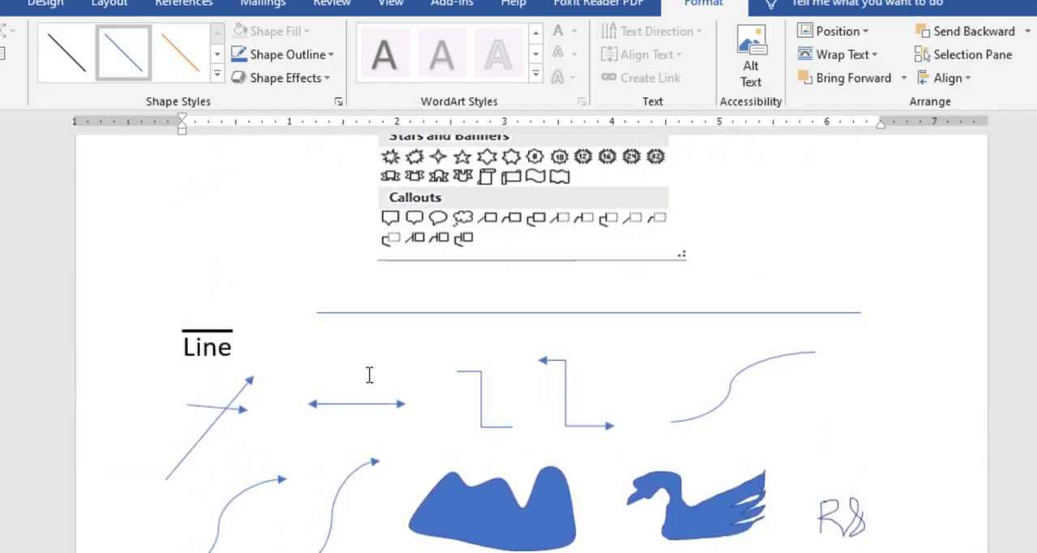
scroll(370, 394, "down", 8)
key("Delete")
Shift the middle segment of the double-arrow elbow connector slightly to the right.
scroll(420, 386, "up", 9)
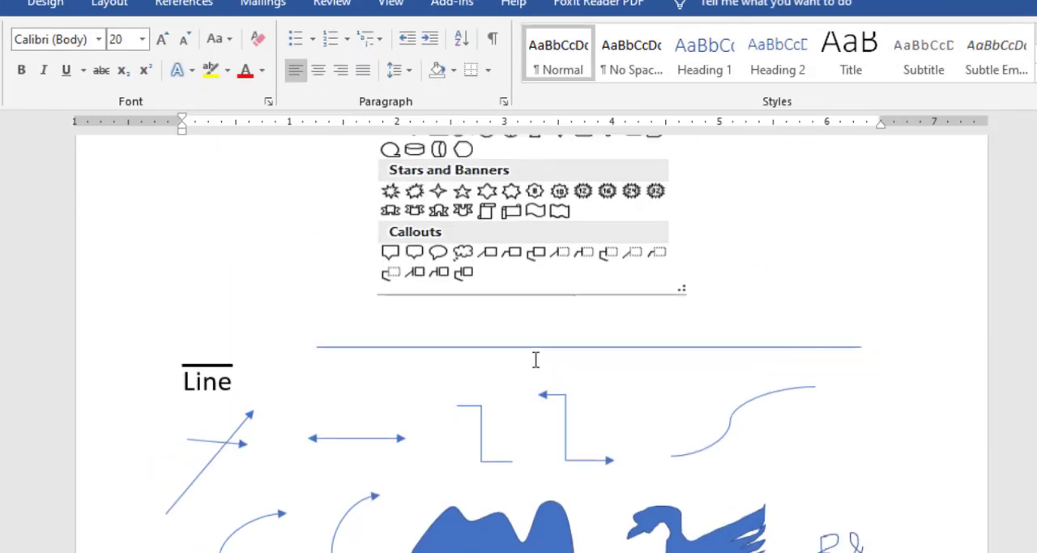
left_click(558, 444)
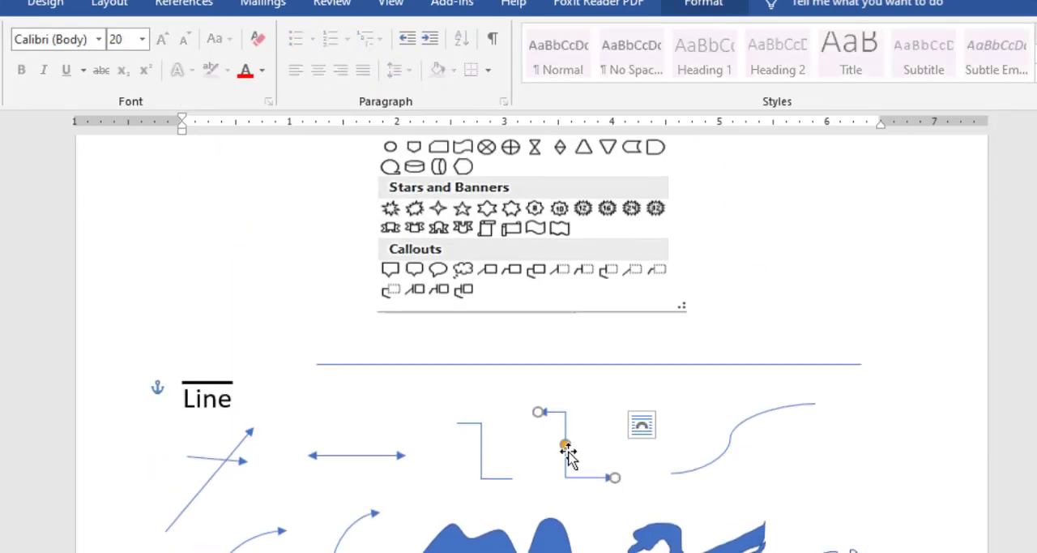
mouse_move(565, 447)
left_mouse_down()
mouse_move(621, 446)
mouse_move(514, 455)
mouse_move(749, 458)
mouse_move(577, 444)
left_mouse_up()
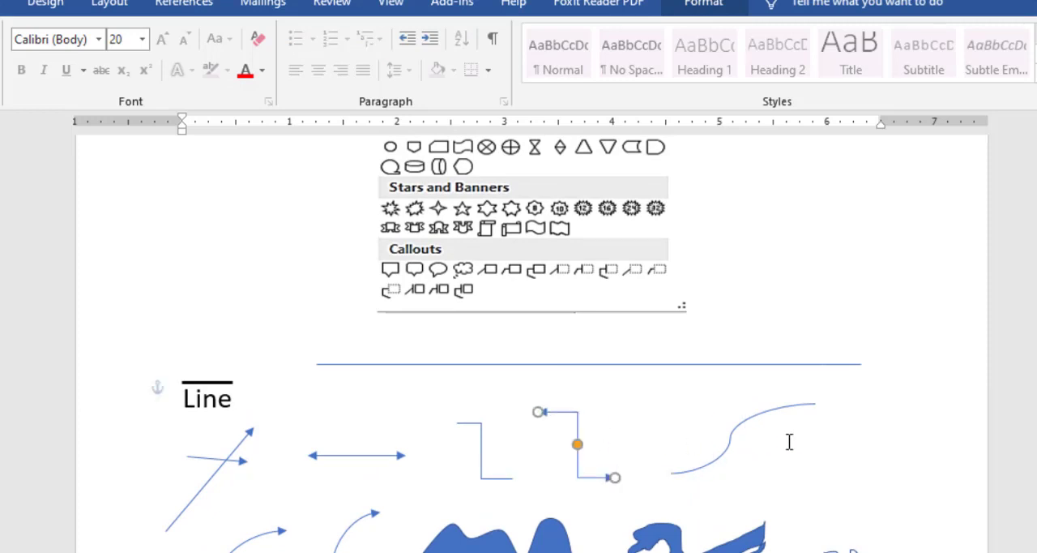
Bend the plain curved connector by moving its midpoint far right, beyond its upper end.
left_click(734, 432)
scroll(759, 421, "down", 1)
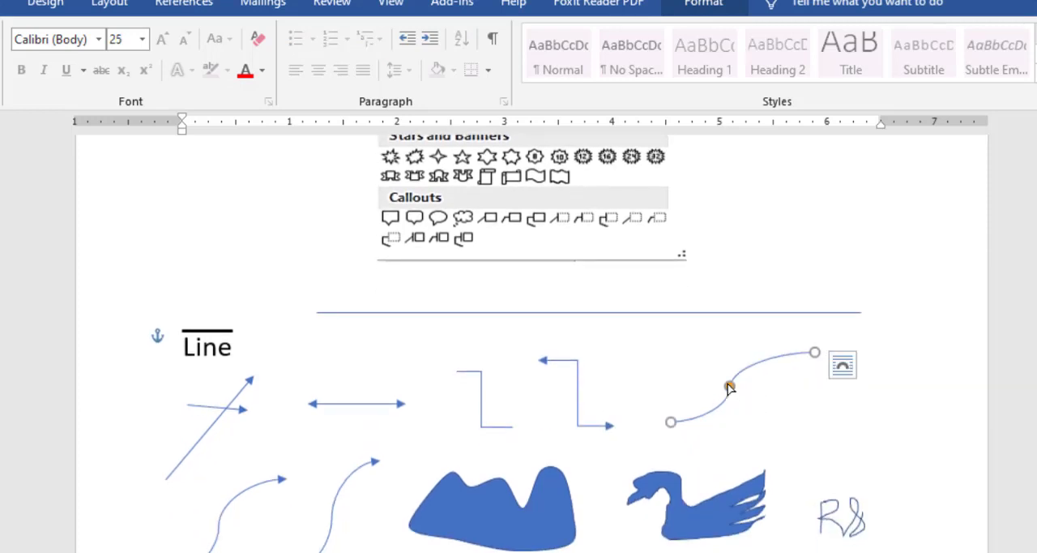
left_click_drag(731, 390, 912, 405)
Shift the midpoint of the single-headed curved arrow in the second row slightly to the left.
scroll(486, 437, "down", 3)
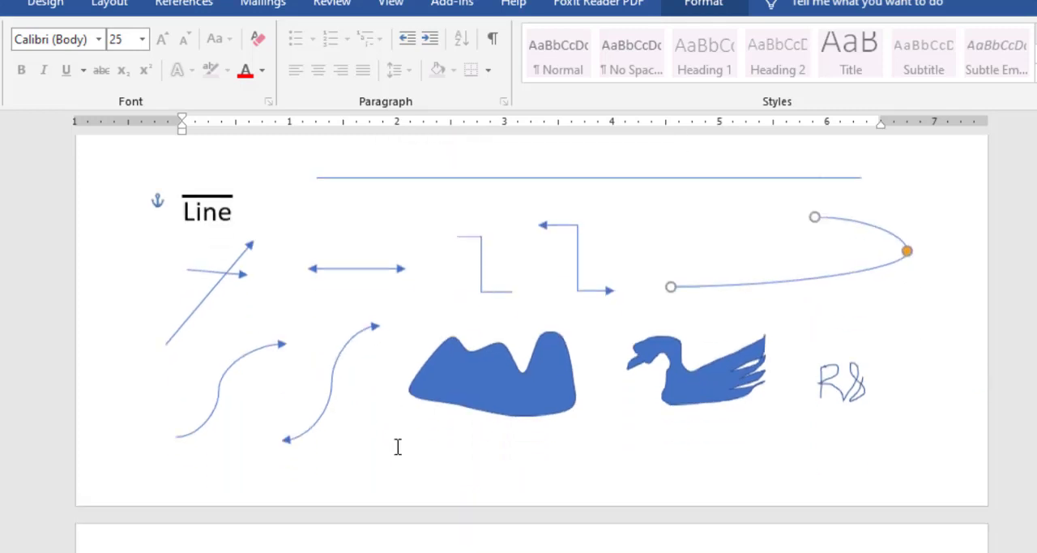
left_click(256, 334)
mouse_move(219, 371)
left_mouse_down()
mouse_move(166, 364)
mouse_move(238, 364)
mouse_move(155, 371)
mouse_move(210, 370)
left_mouse_up()
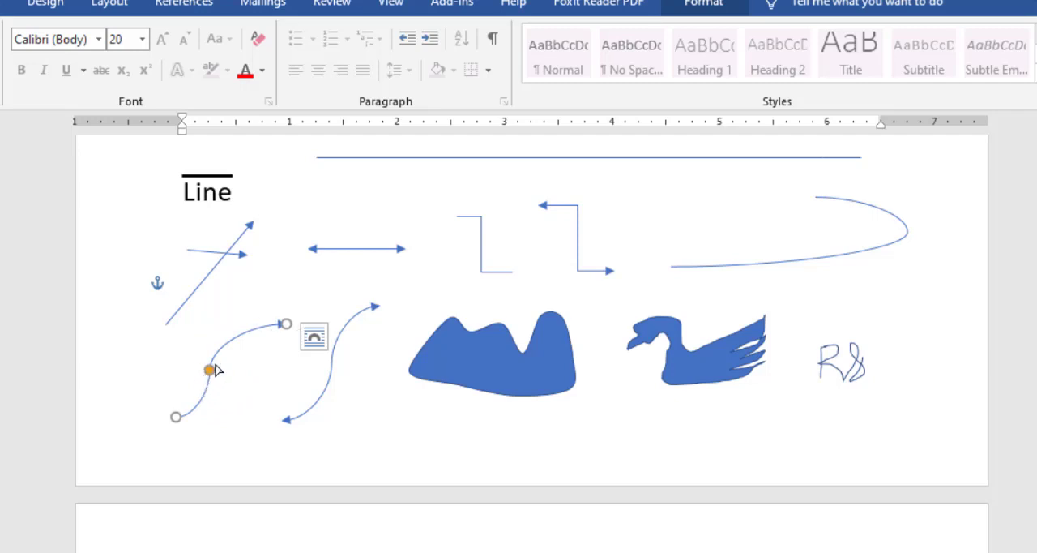
mouse_move(209, 369)
left_mouse_down()
mouse_move(243, 349)
mouse_move(199, 355)
mouse_move(213, 351)
left_mouse_up()
Draw a closed Freeform shape with three humps, about 3.2 inches wide and 1.3 inches tall, above the Rectangle heading.
scroll(459, 332, "down", 1)
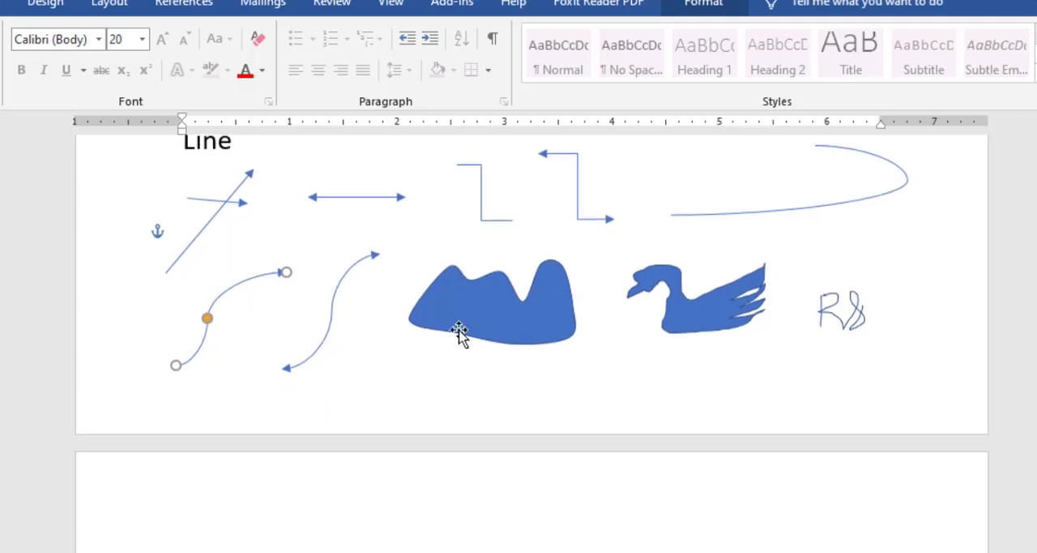
left_click(554, 327)
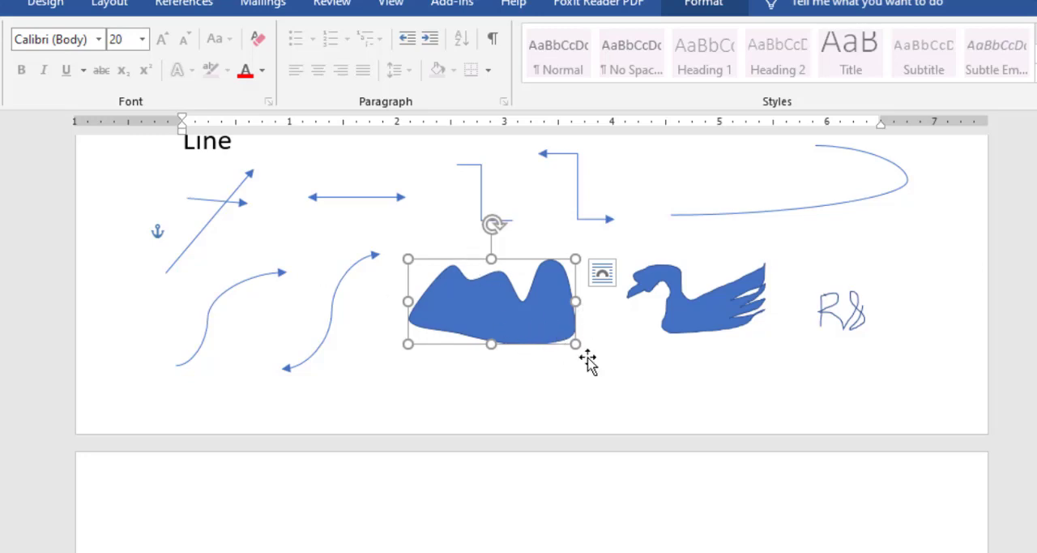
scroll(488, 317, "down", 1)
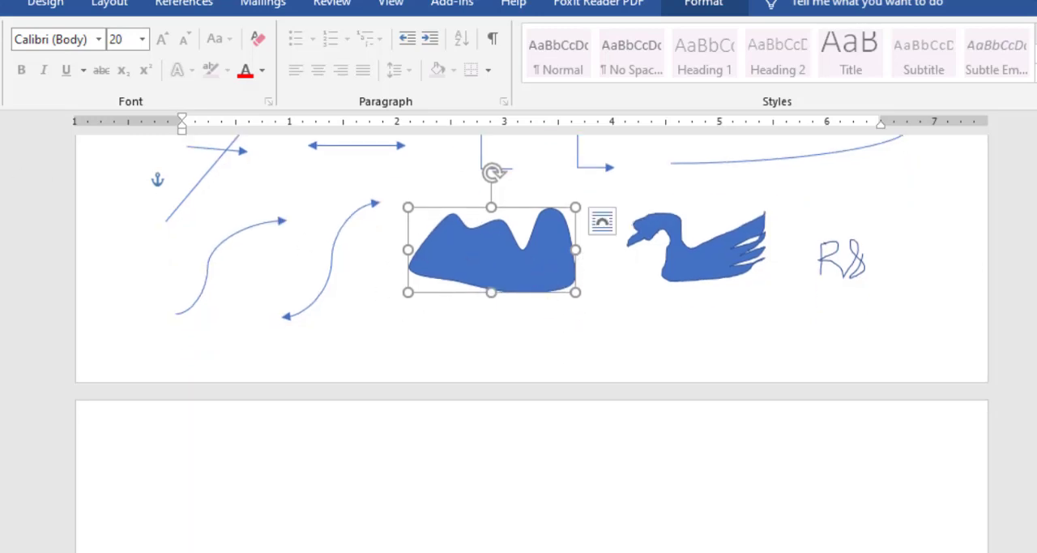
left_click(139, 5)
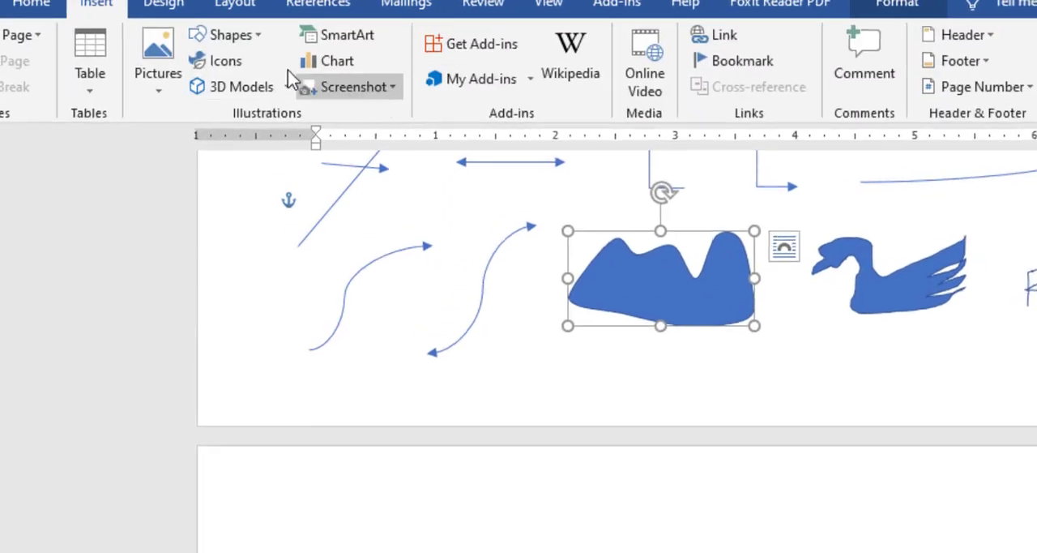
left_click(239, 29)
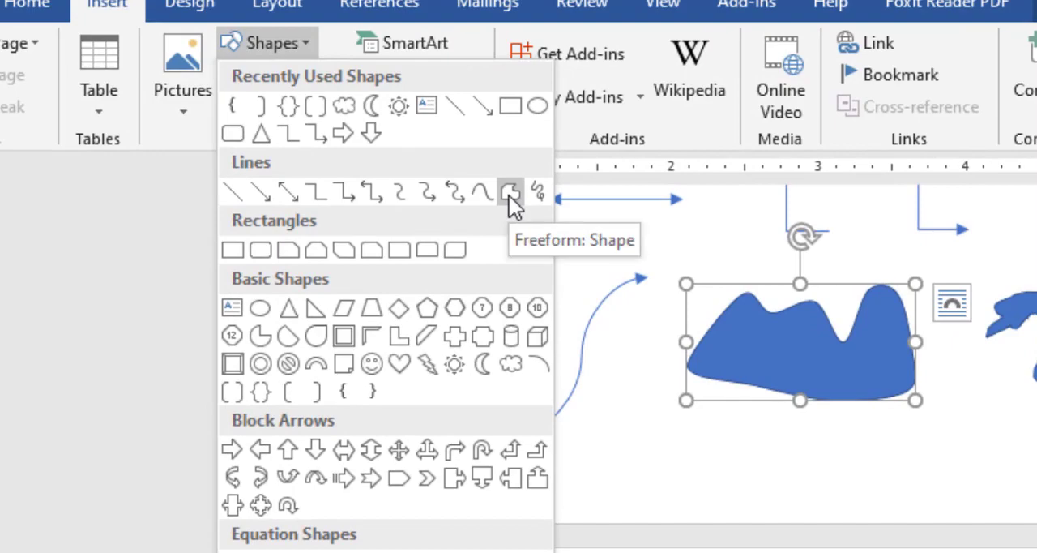
left_click(508, 194)
scroll(479, 470, "down", 3)
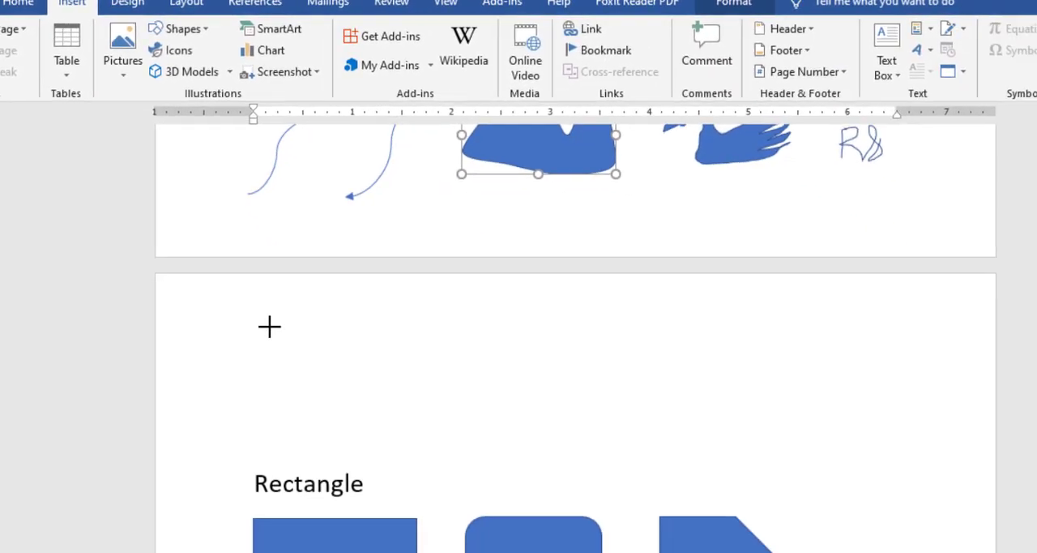
scroll(287, 313, "down", 3)
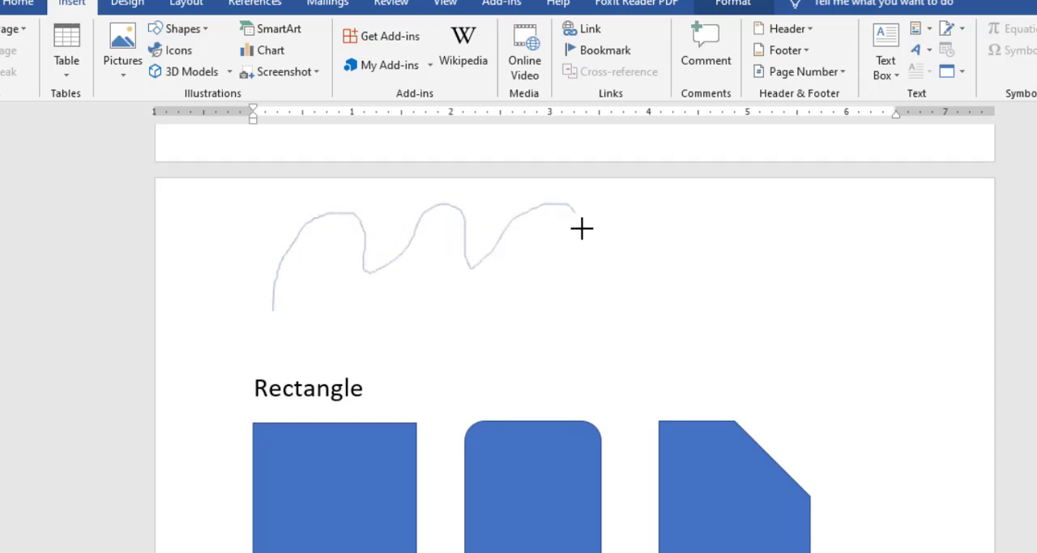
mouse_move(576, 322)
left_mouse_down()
mouse_move(370, 329)
mouse_move(270, 309)
left_mouse_up()
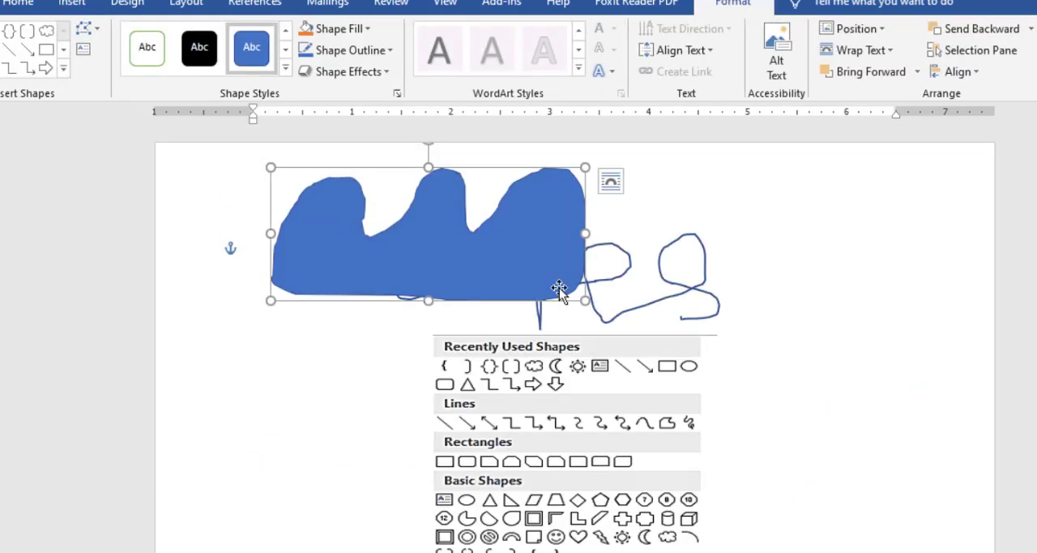
Move the three-humped freeform down the first page to the Line heading and delete it.
scroll(414, 241, "down", 4)
scroll(437, 172, "up", 3)
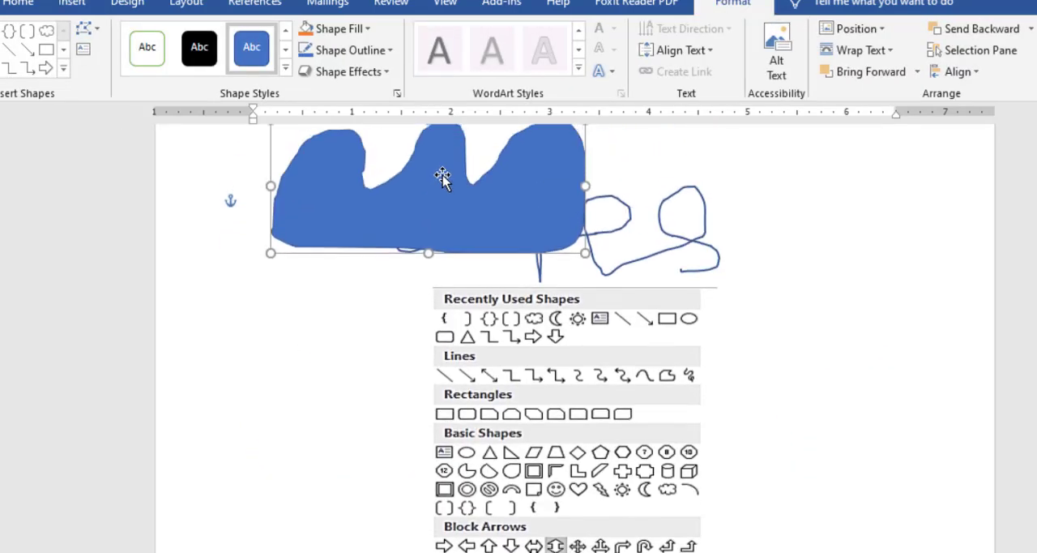
left_click_drag(443, 176, 374, 409)
scroll(373, 409, "down", 5)
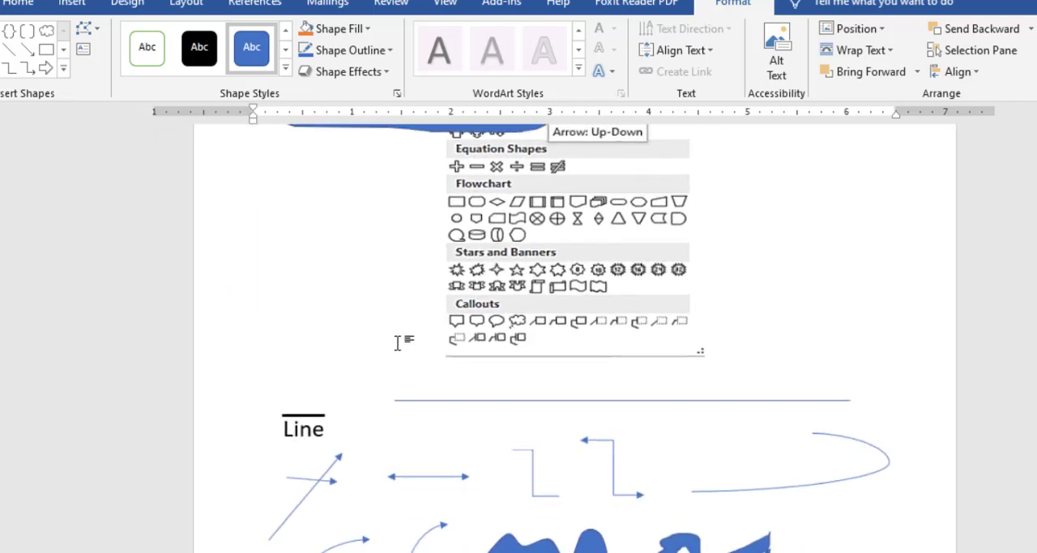
scroll(409, 235, "up", 2)
left_click_drag(407, 194, 365, 419)
scroll(546, 470, "down", 5)
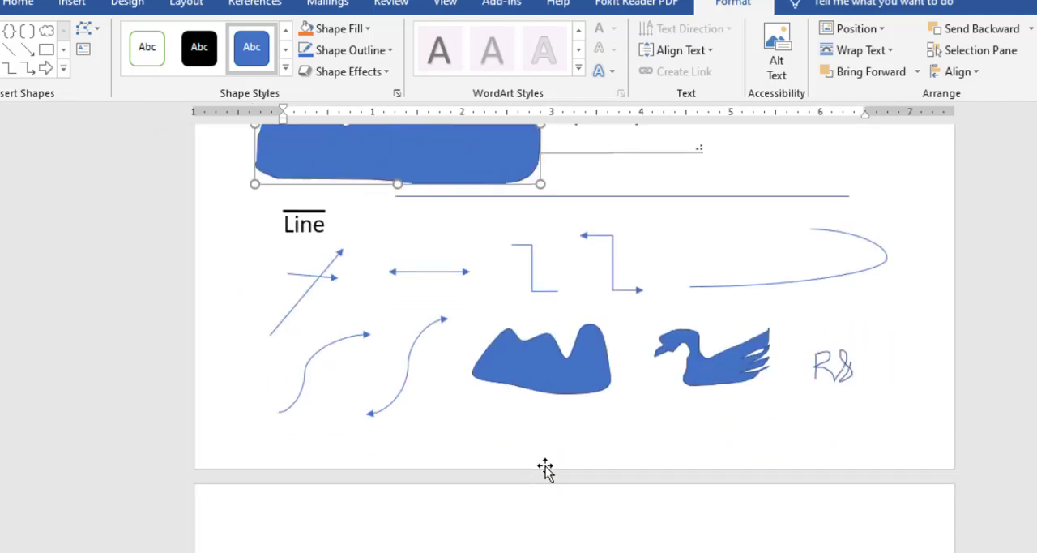
left_click(577, 354)
scroll(405, 251, "up", 2)
left_click_drag(405, 231, 439, 278)
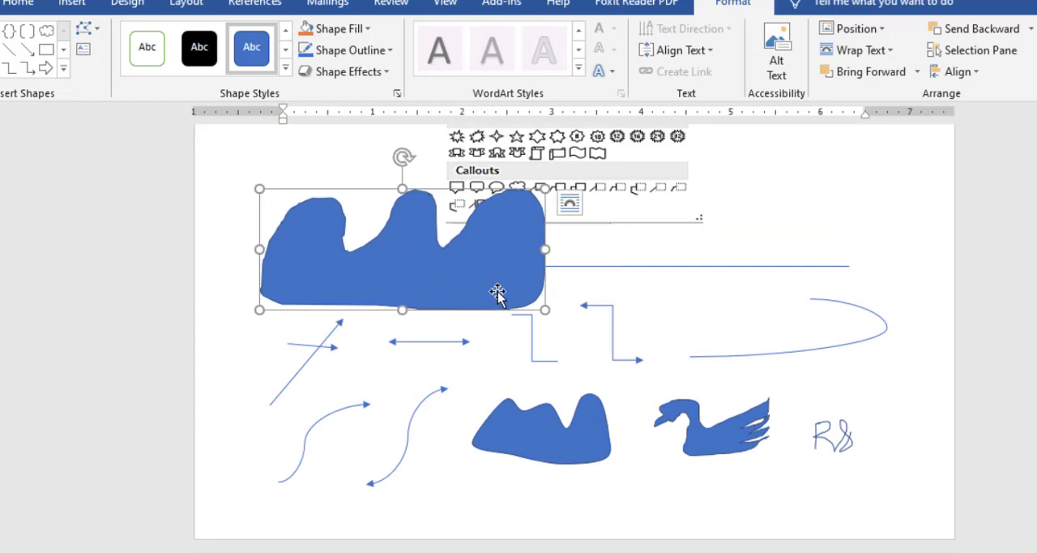
key("Delete")
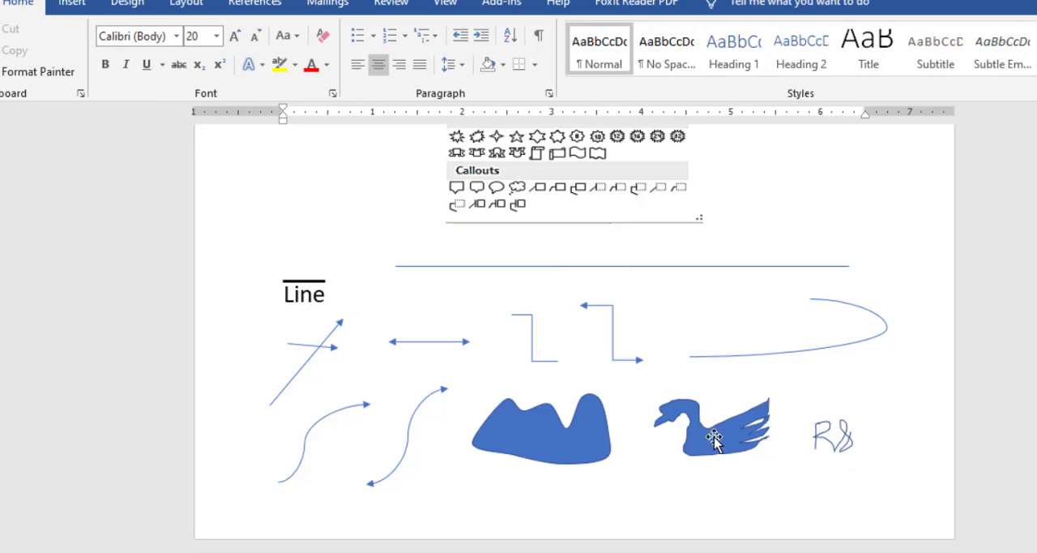
left_click(713, 439)
scroll(717, 406, "down", 2)
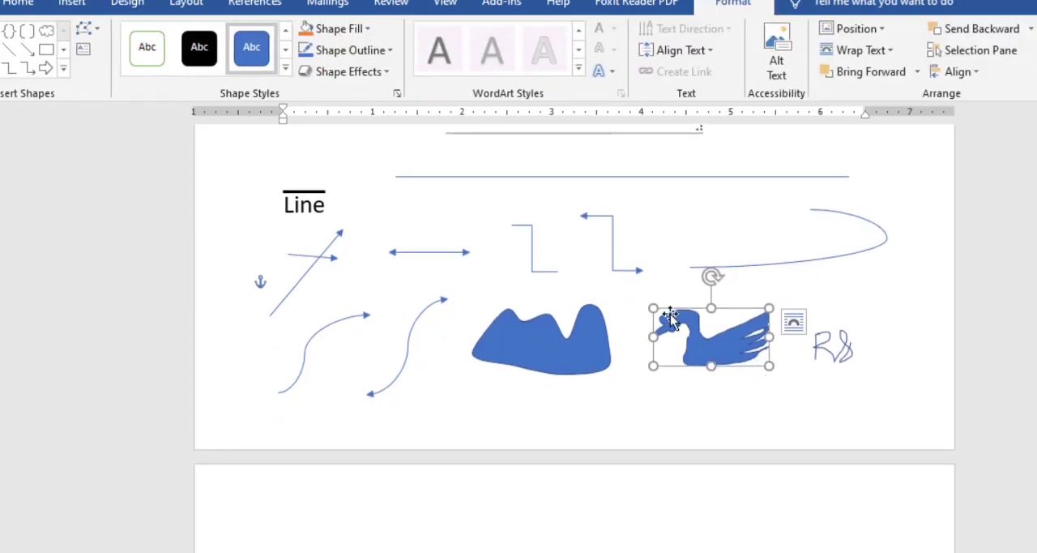
left_click(63, 69)
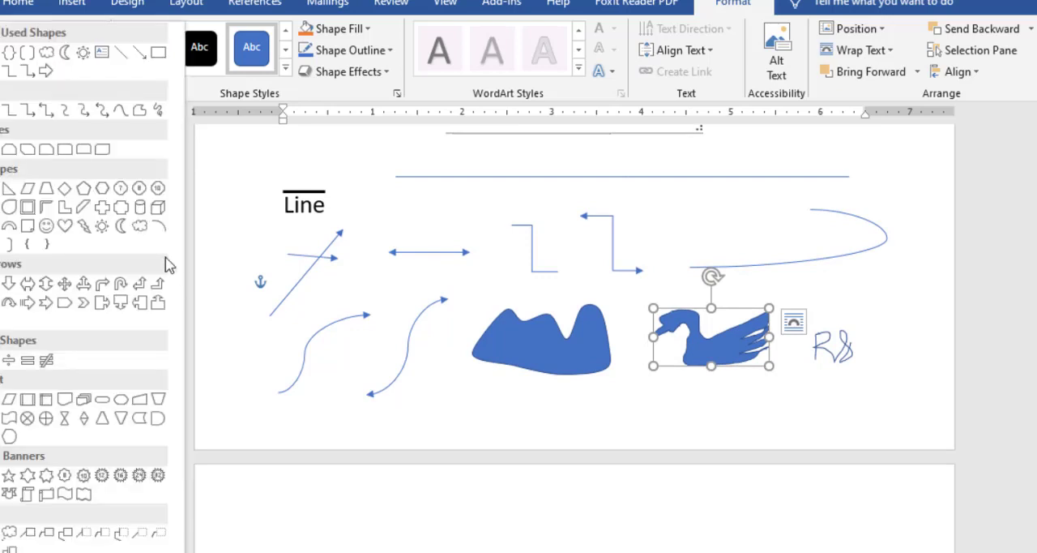
scroll(55, 77, "down", 1)
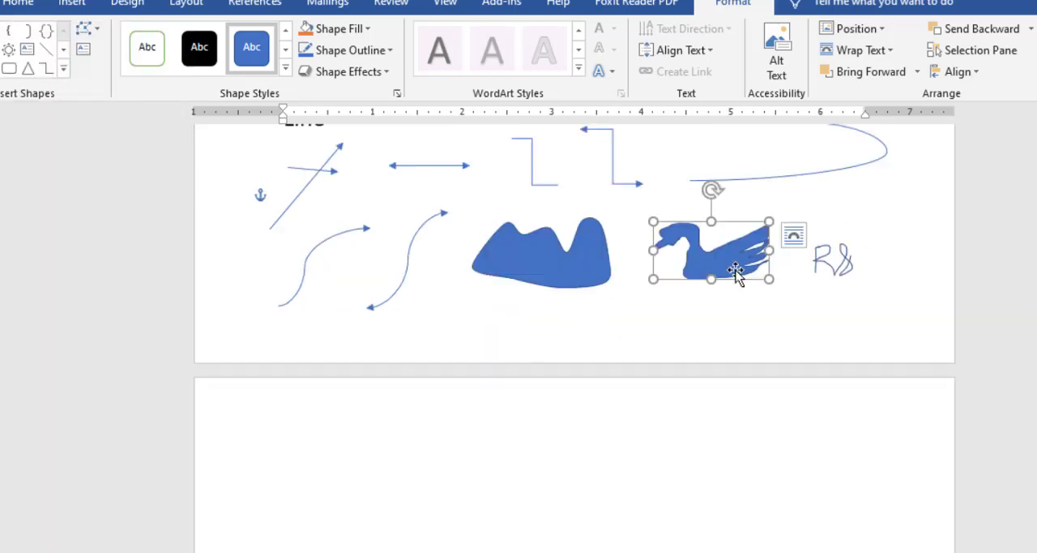
left_click(555, 256)
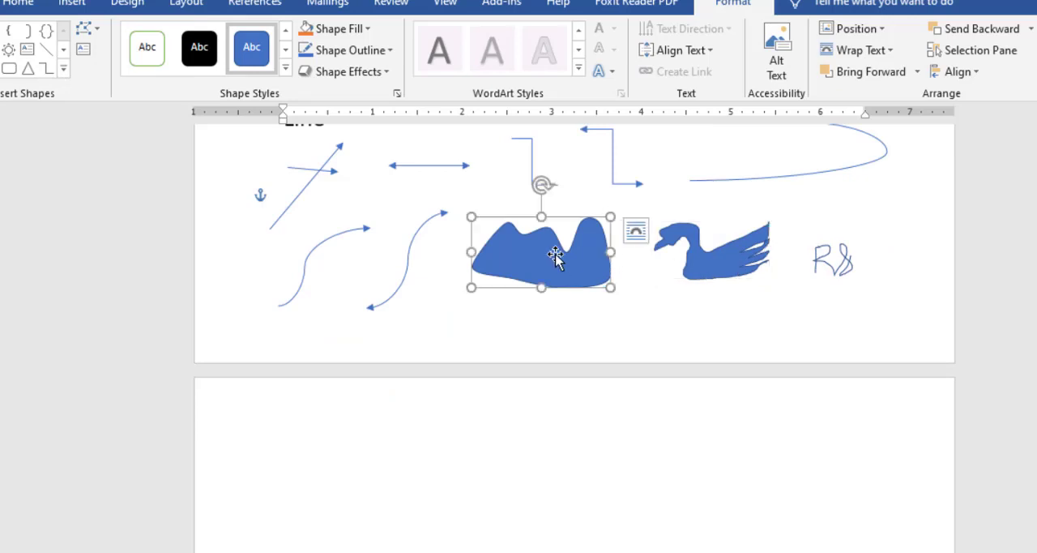
Draw a closed swan outline with the Freeform tool, about 3.4 inches wide and 1.8 inches tall, above the Rectangle heading.
left_click(729, 263)
left_click(64, 68)
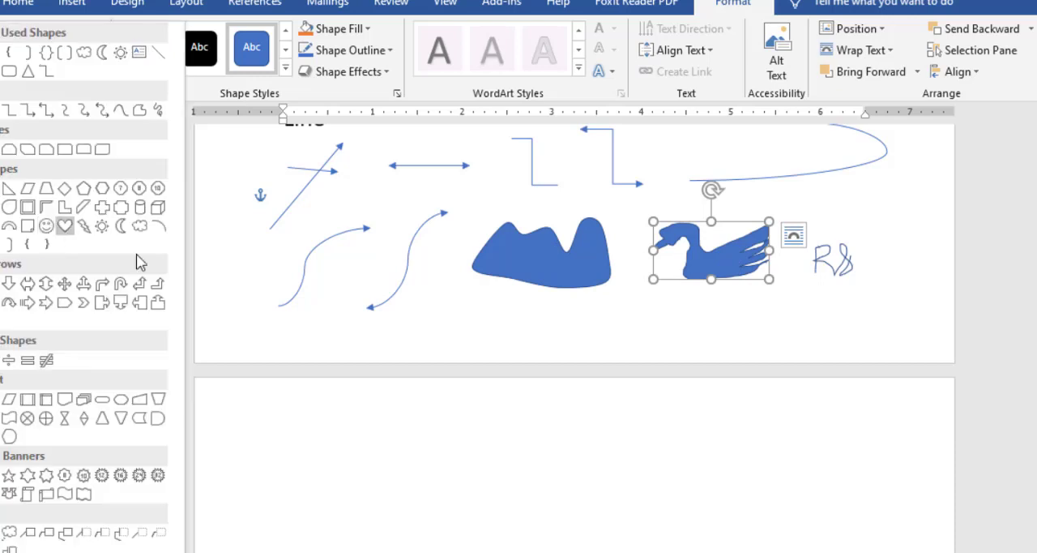
left_click(142, 111)
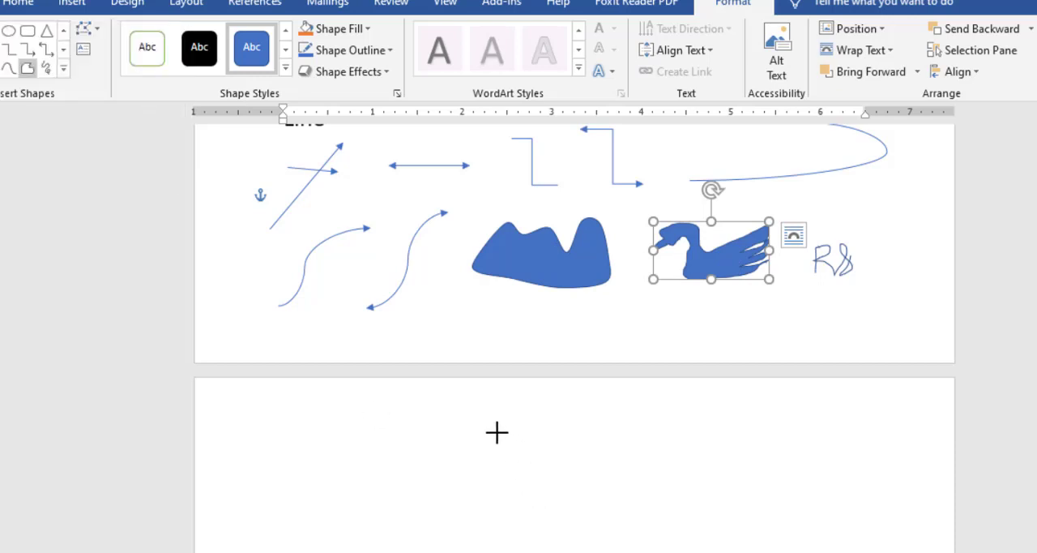
left_click_drag(473, 431, 432, 473)
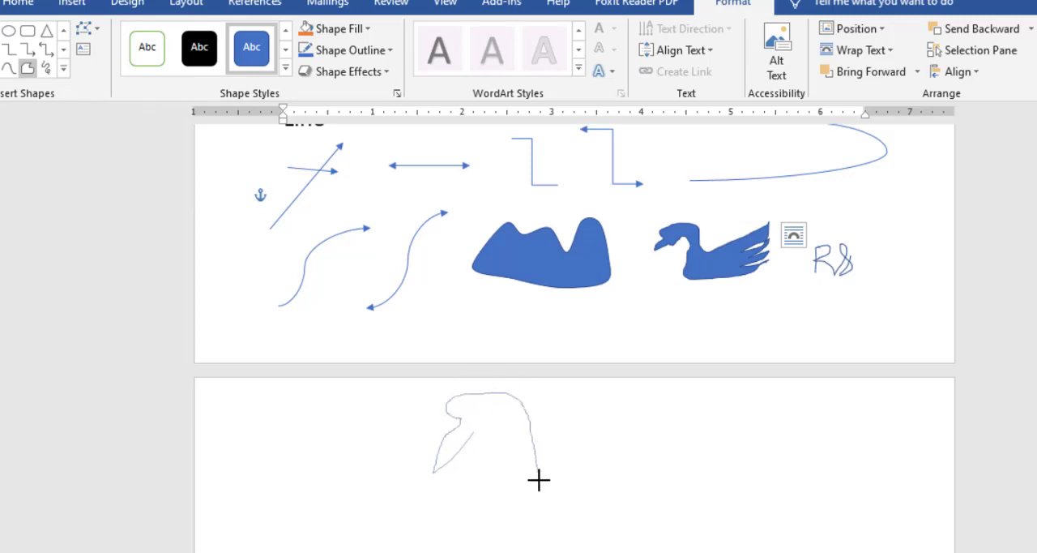
left_click_drag(561, 478, 700, 418)
left_click_drag(677, 457, 739, 452)
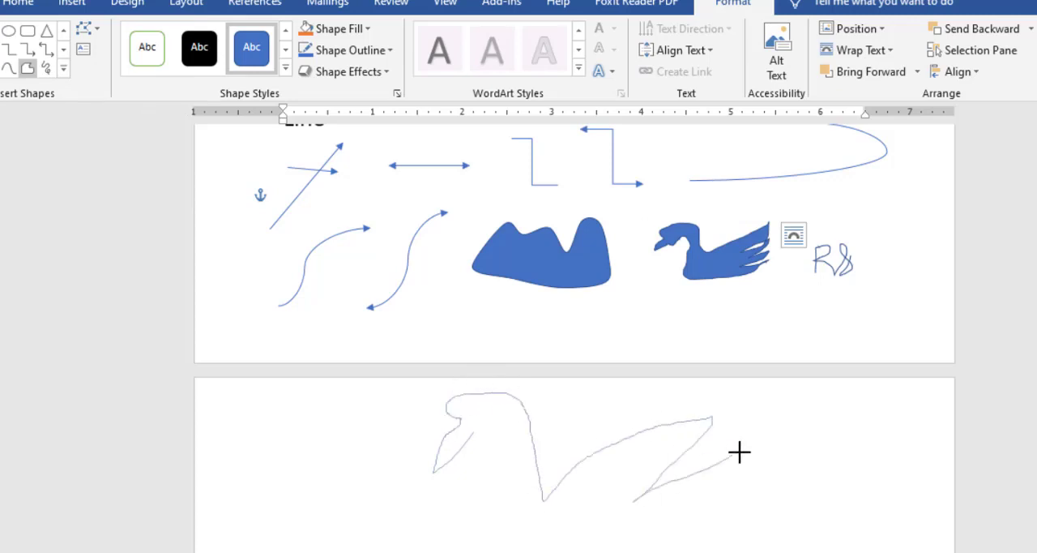
left_click_drag(650, 494, 714, 517)
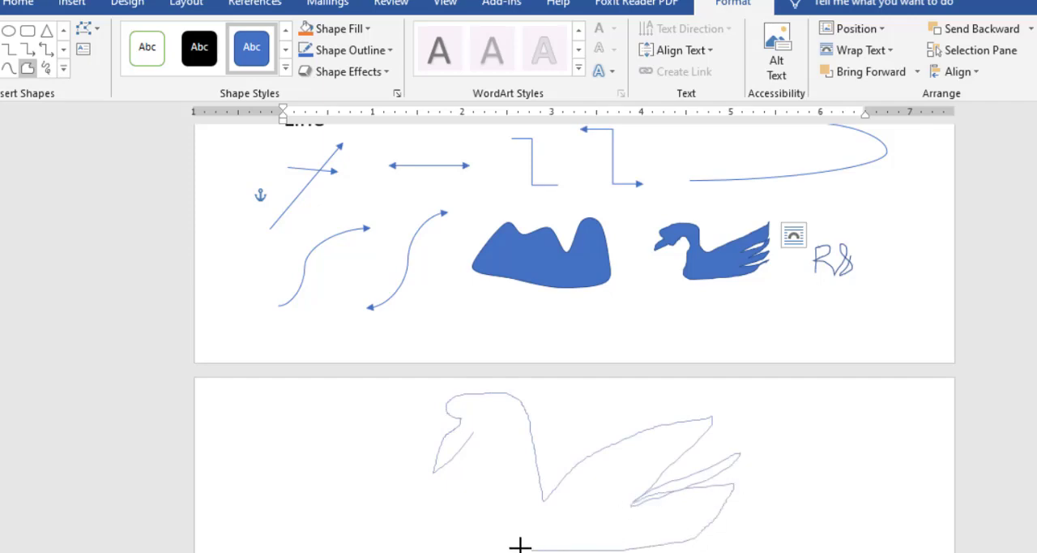
left_click_drag(473, 435, 473, 437)
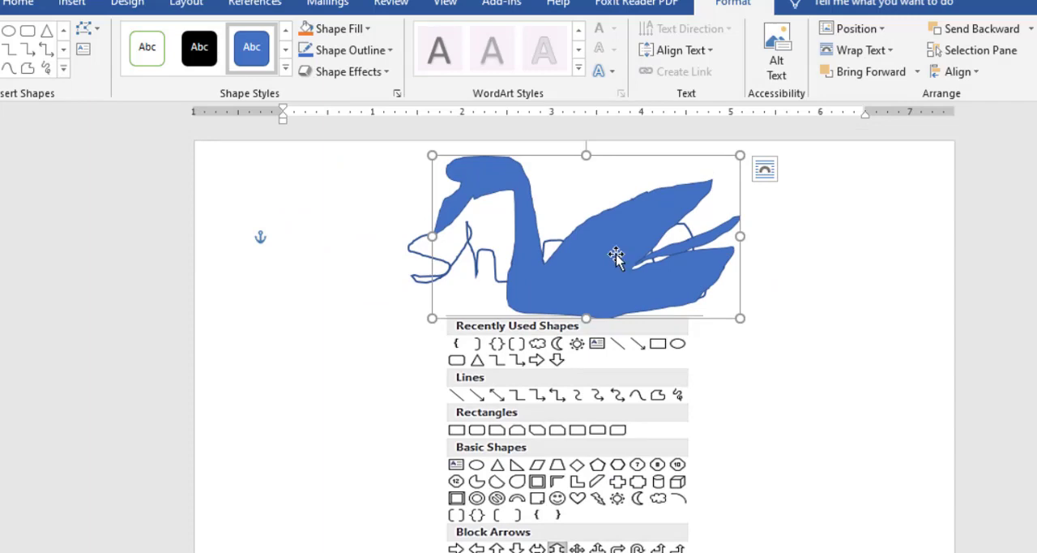
Move the newly drawn swan down over the middle of the shapes gallery picture on the first page.
left_click_drag(616, 255, 551, 484)
scroll(543, 429, "down", 6)
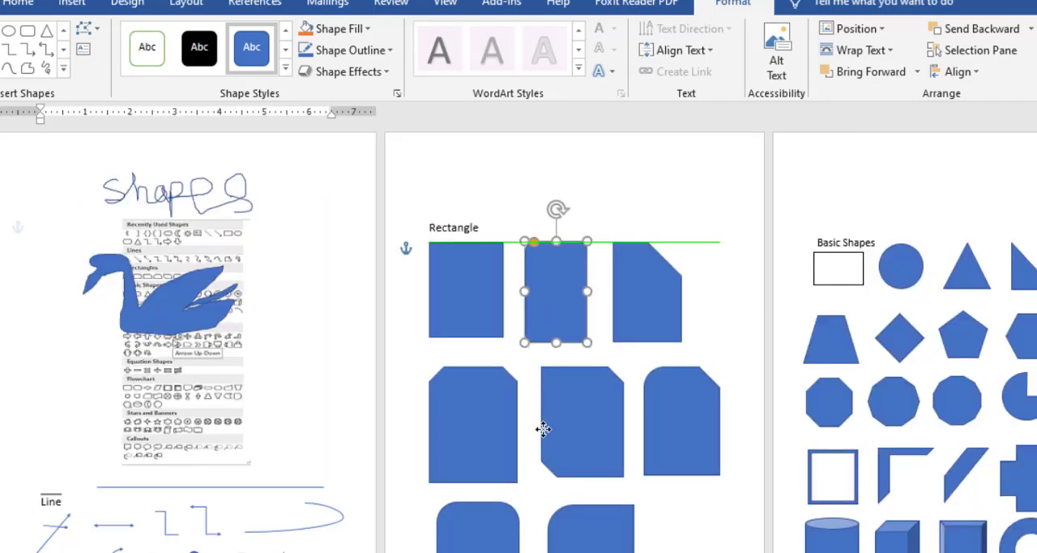
left_click_drag(543, 428, 543, 429)
left_click_drag(591, 394, 334, 378)
Select the handwritten scribble sample beside the small swan, and return the text cursor to the blank line above the Rectangle heading.
scroll(227, 389, "up", 5)
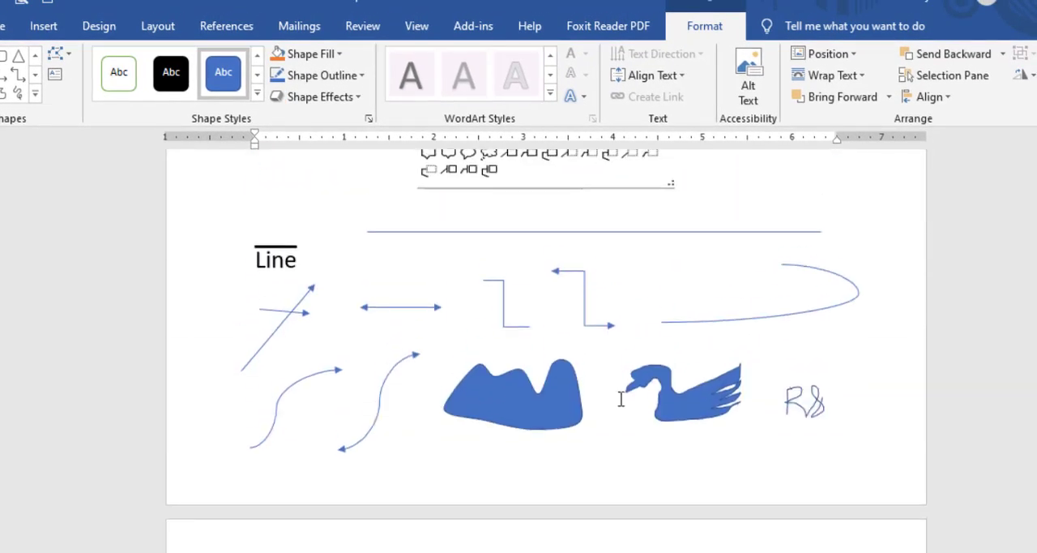
mouse_move(794, 391)
left_mouse_down()
mouse_move(801, 411)
mouse_move(810, 397)
left_mouse_up()
scroll(864, 397, "down", 1)
scroll(865, 397, "down", 2)
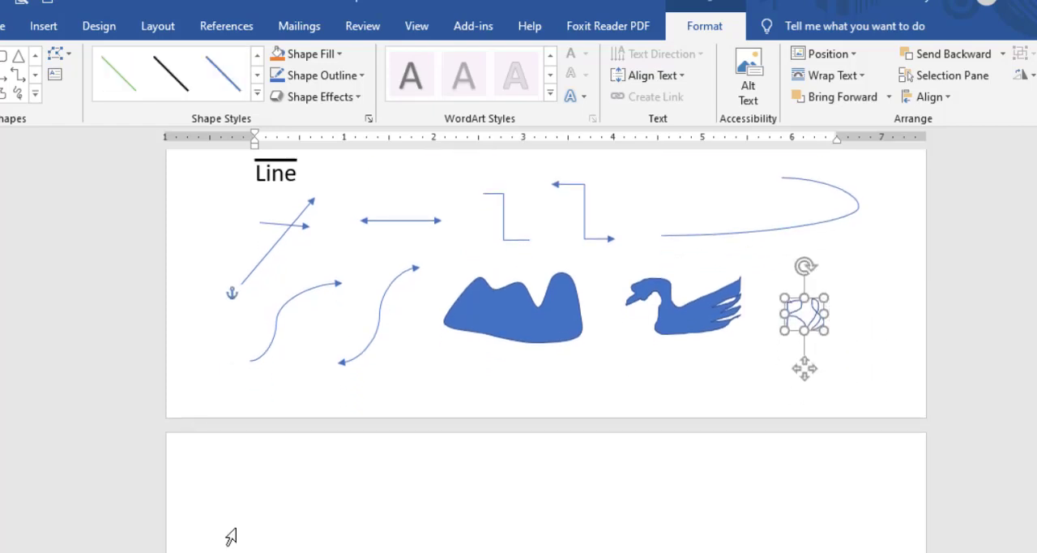
left_click(231, 537)
scroll(348, 507, "down", 2)
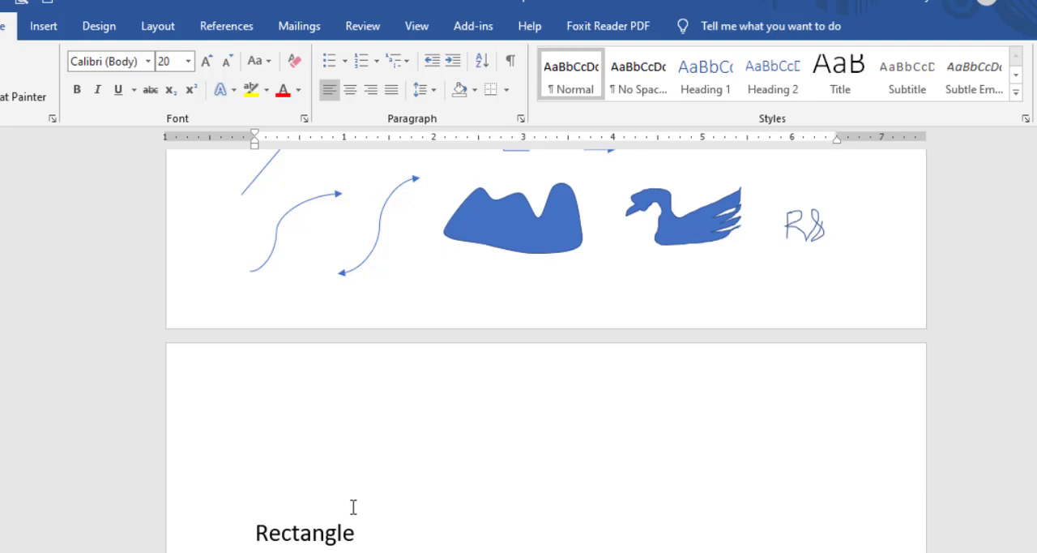
Draw a handwritten scribble above the handwritten Shapes title on the first page and shrink it to about 1.6 inches wide.
left_click(806, 223)
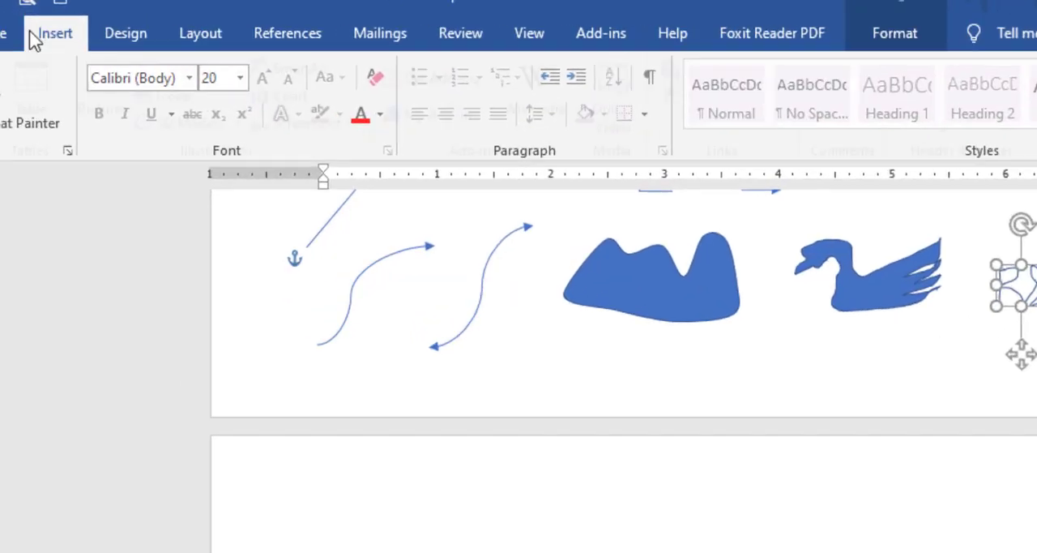
left_click(36, 36)
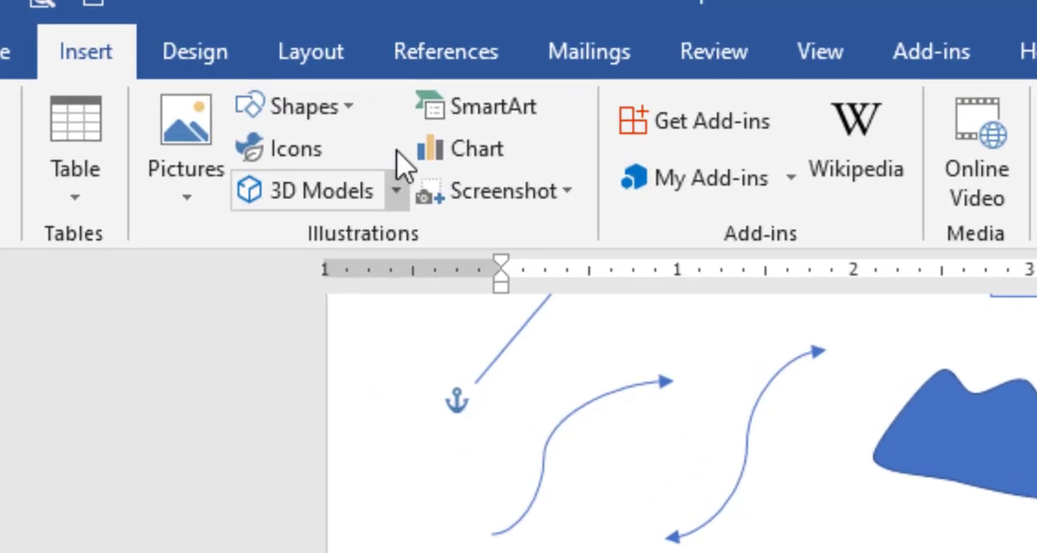
left_click(225, 78)
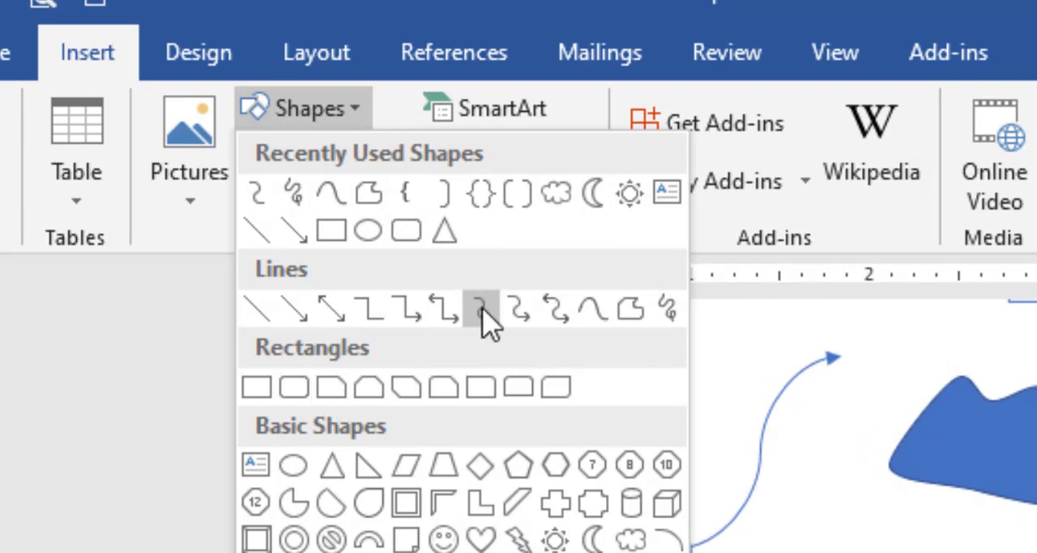
left_click(671, 320)
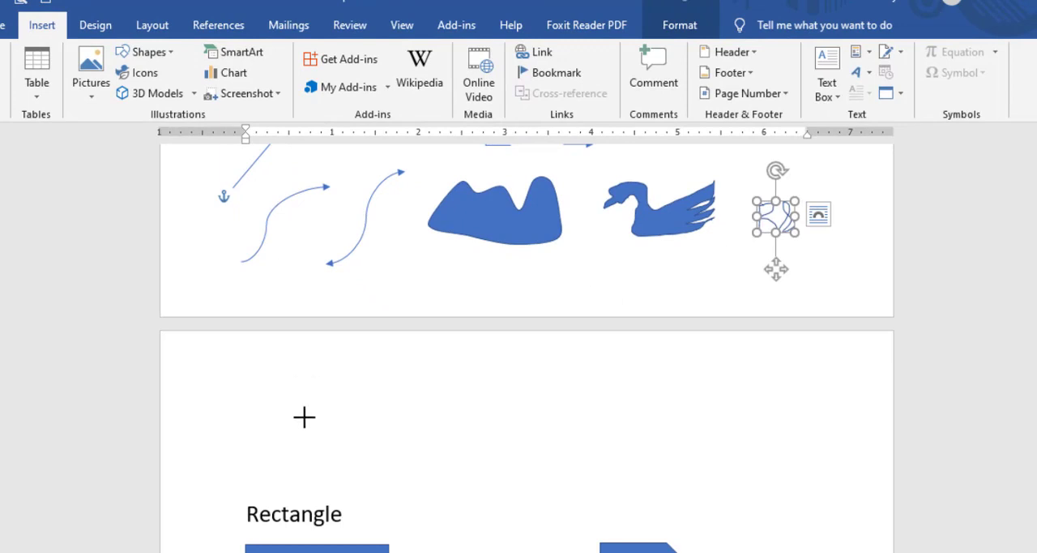
mouse_move(303, 416)
left_mouse_down()
mouse_move(305, 377)
mouse_move(322, 376)
mouse_move(332, 396)
mouse_move(330, 360)
mouse_move(398, 365)
mouse_move(407, 397)
left_mouse_up()
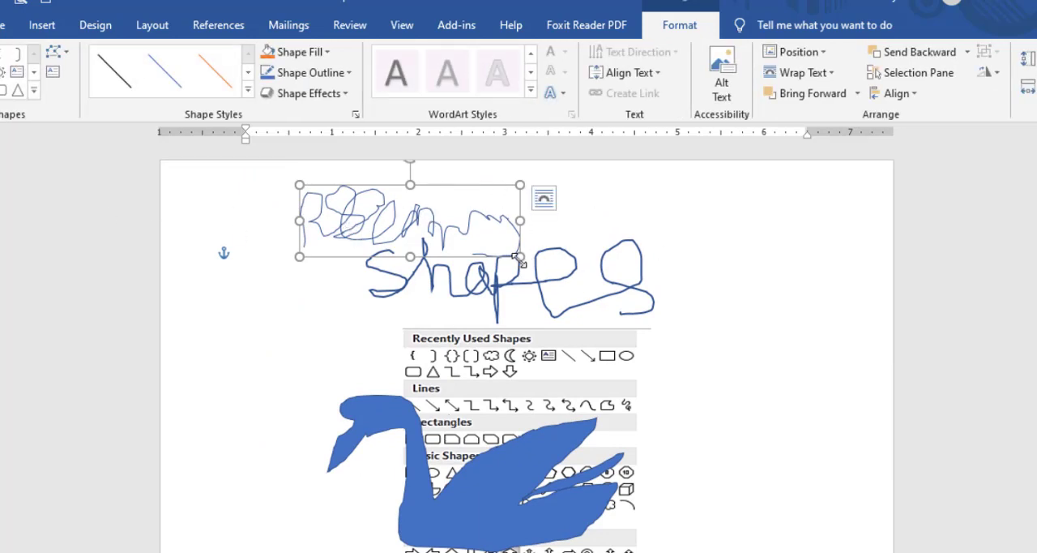
left_click_drag(435, 228, 440, 227)
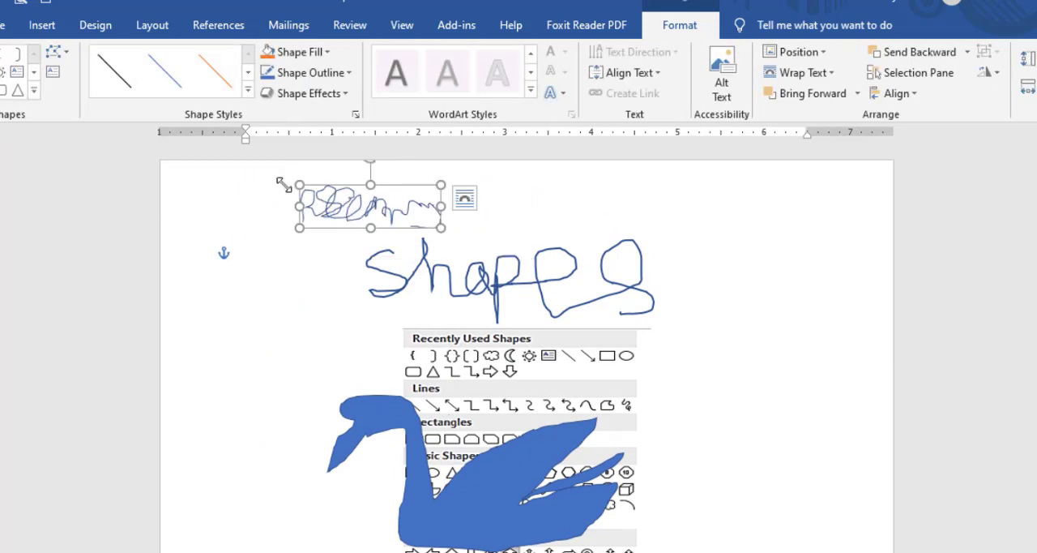
Delete the small scribble above the handwritten Shapes title and the large swan covering the gallery picture.
left_click(467, 284)
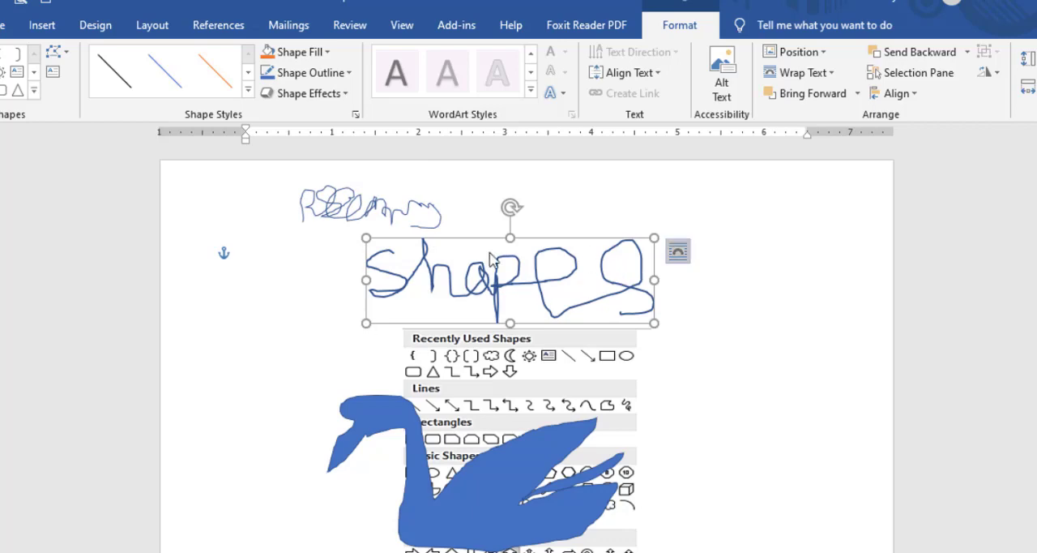
left_click(359, 212)
key("Delete")
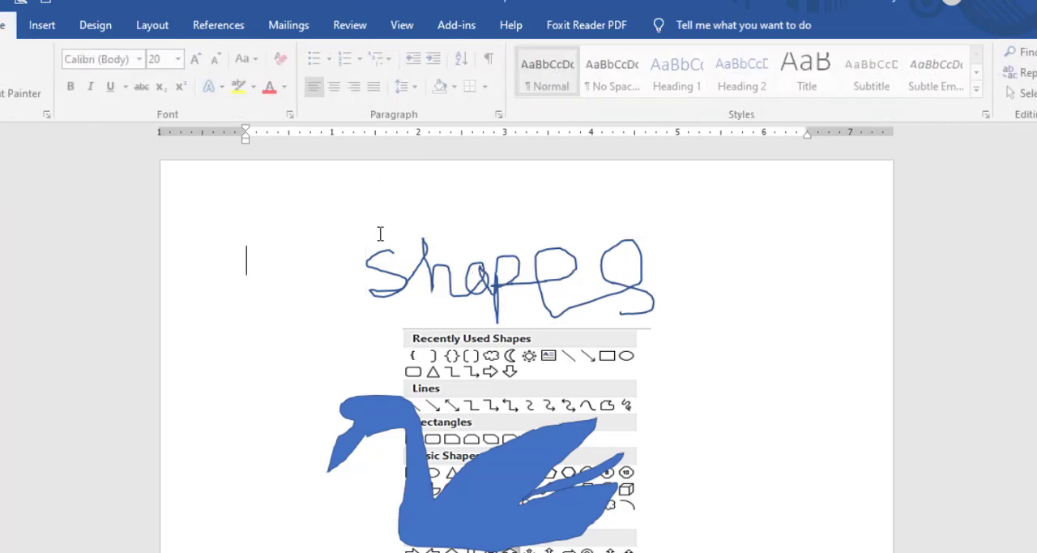
left_click(479, 266)
scroll(574, 367, "down", 1)
left_click(435, 459)
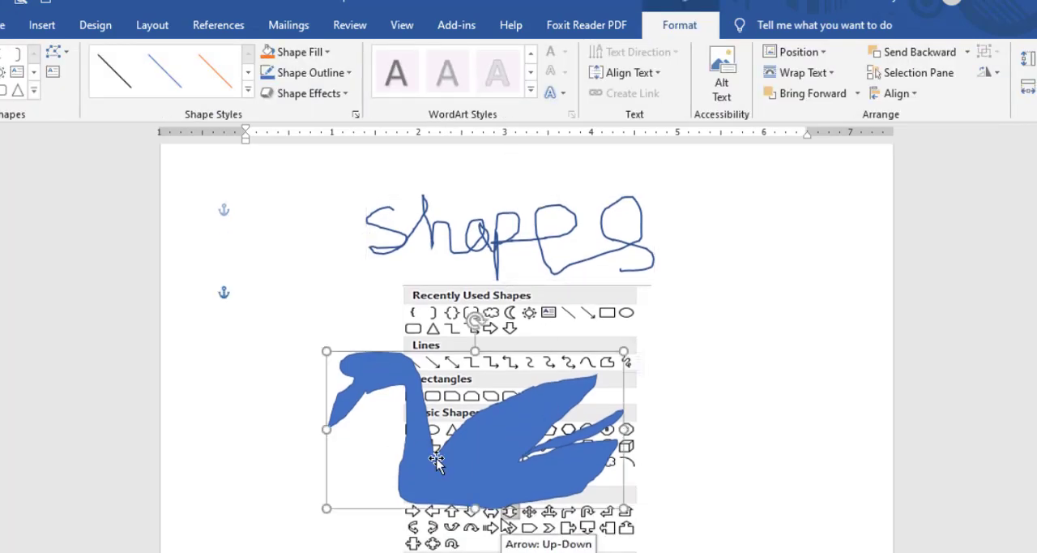
key("Delete")
Go to the samples under the Rectangle heading and examine the Rectangles category in the shapes gallery.
scroll(520, 416, "down", 2)
scroll(519, 417, "down", 15)
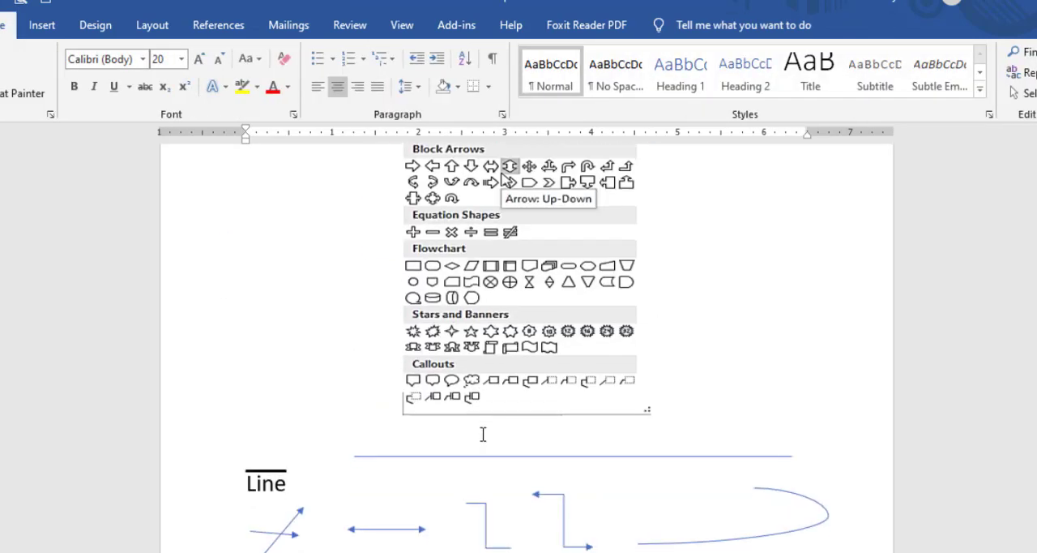
scroll(449, 340, "up", 2)
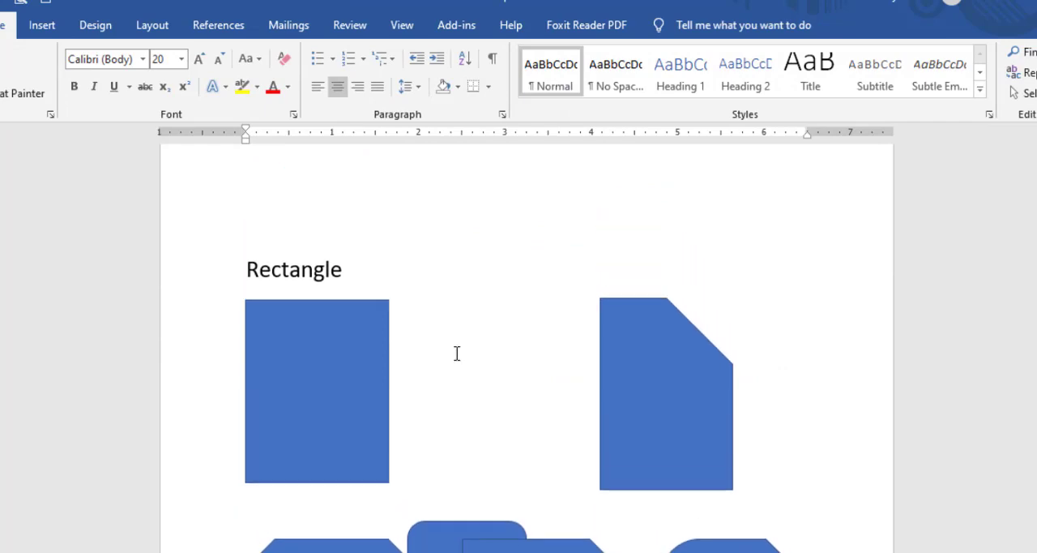
scroll(503, 421, "down", 4)
scroll(433, 254, "up", 1)
scroll(370, 243, "up", 2)
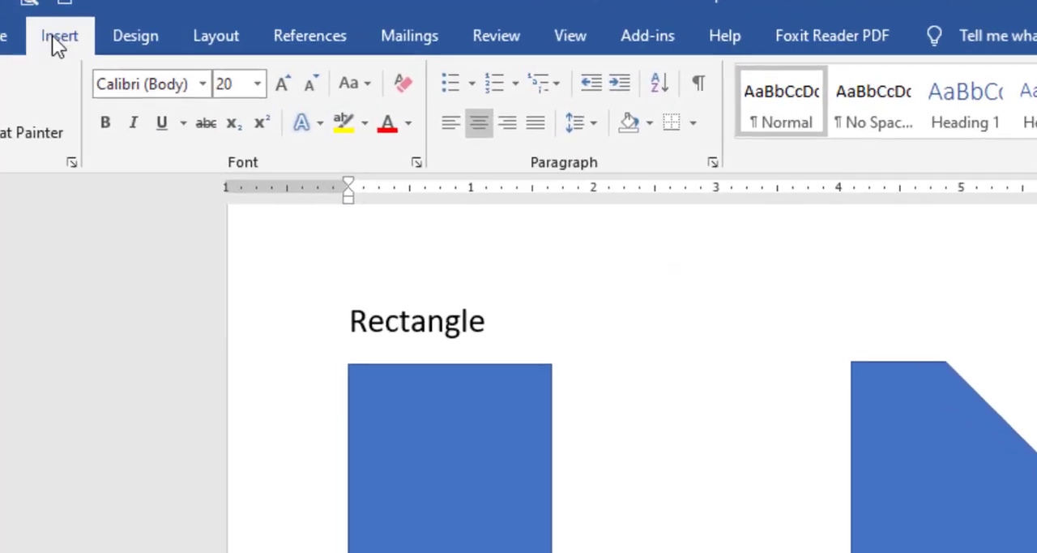
left_click(40, 25)
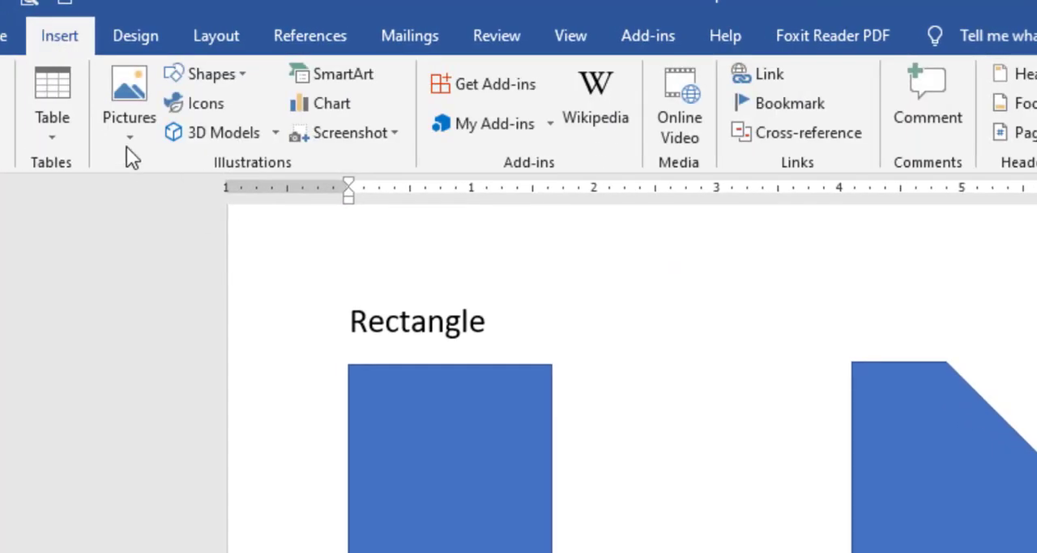
left_click(249, 76)
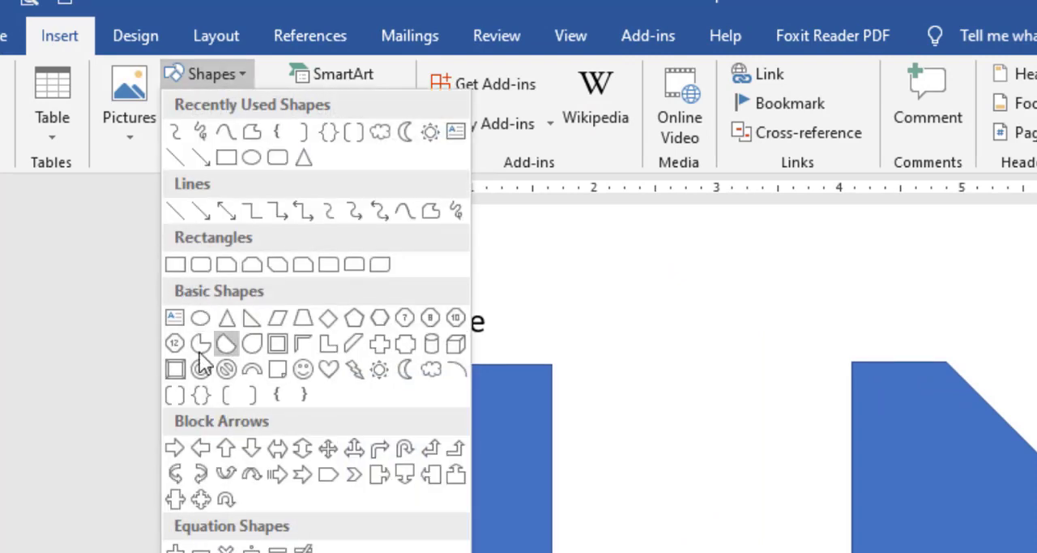
left_click(512, 442)
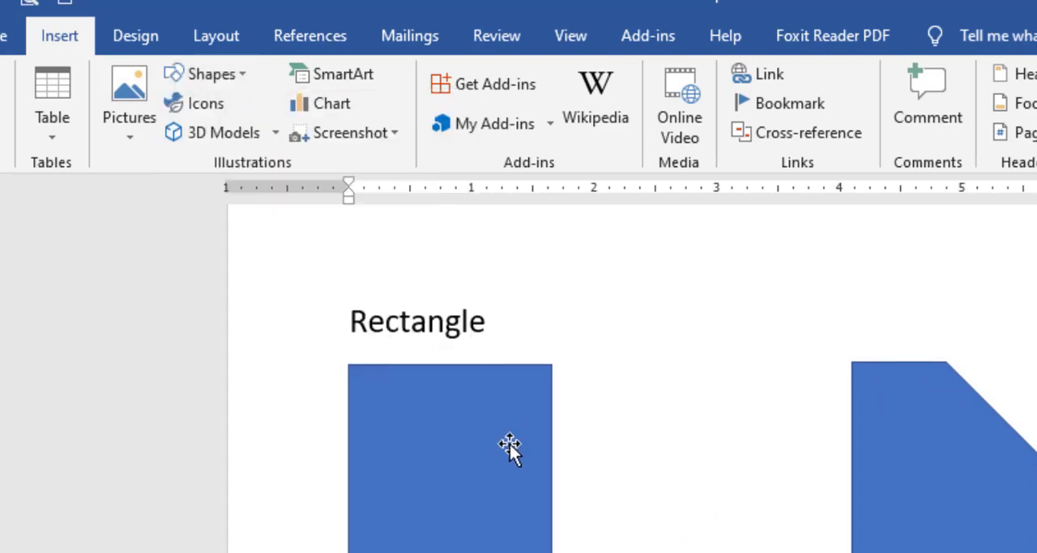
Resize the plain rectangle below the Rectangle heading to about 1.8 inches wide and 2.1 inches tall.
left_click(462, 451)
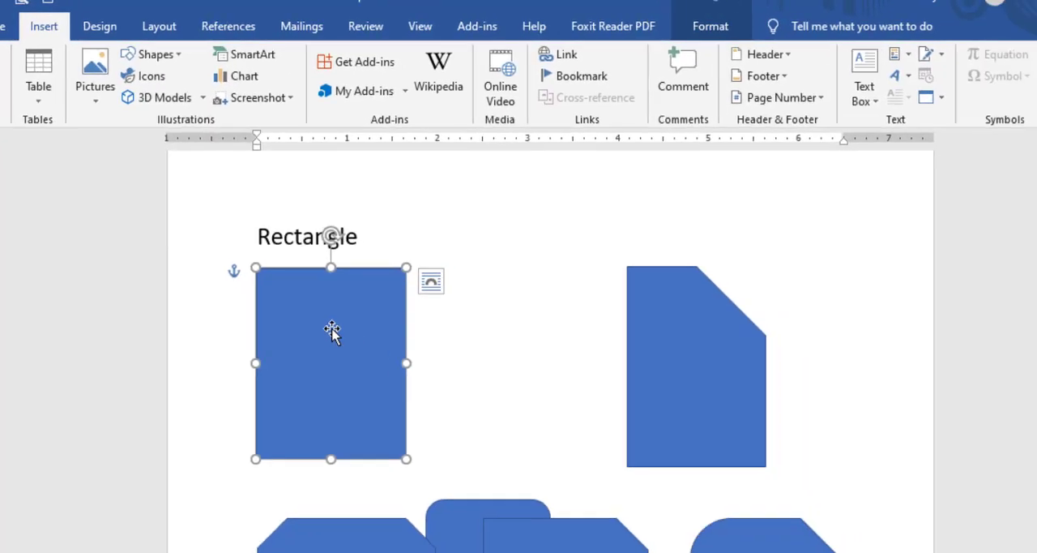
scroll(376, 329, "down", 1)
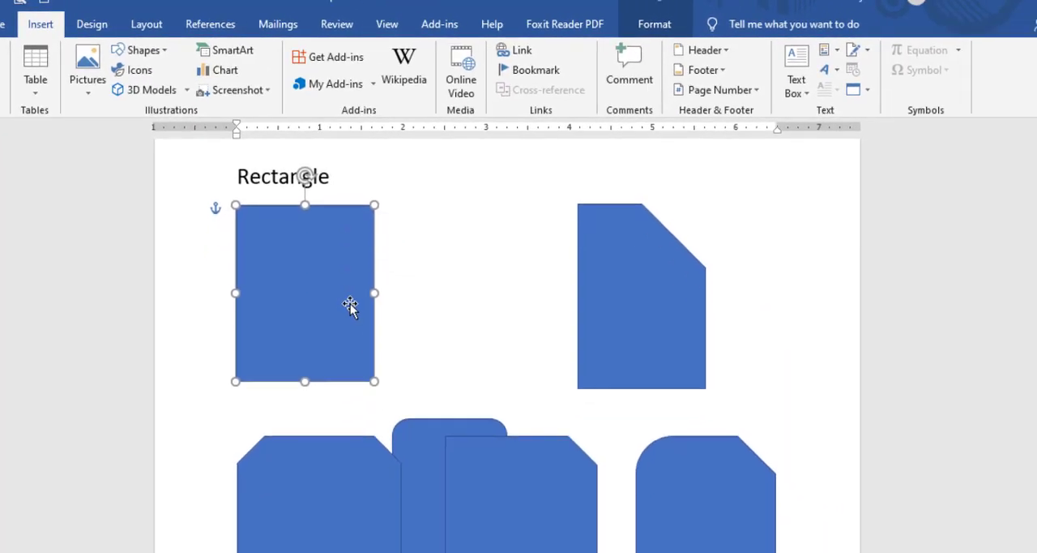
mouse_move(375, 385)
left_mouse_down()
mouse_move(402, 397)
mouse_move(385, 379)
left_mouse_up()
Move the single-snipped rectangle toward the page's right margin, and place the diagonally snipped rectangle between it and the plain rectangle.
left_click(653, 315)
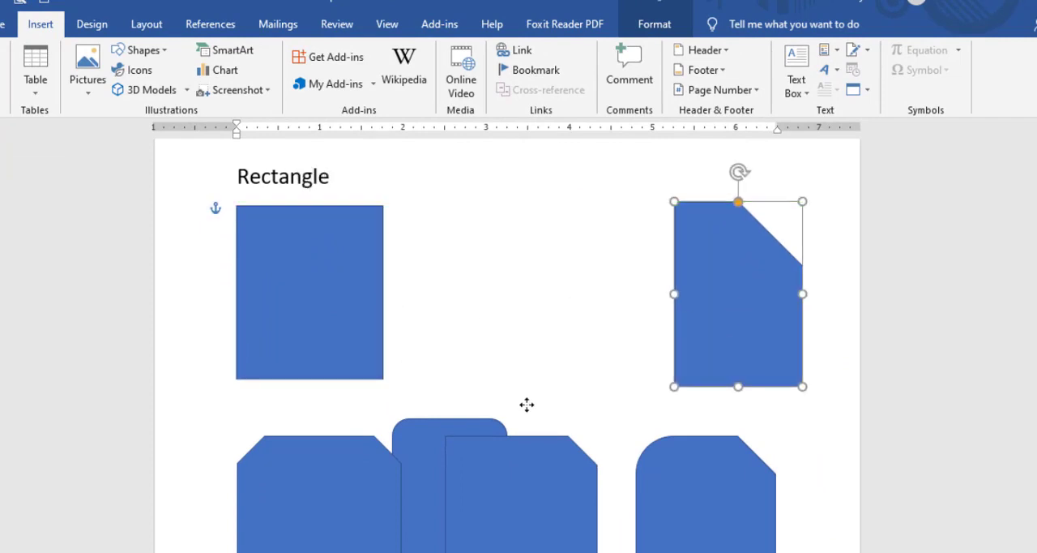
left_click_drag(509, 481, 522, 246)
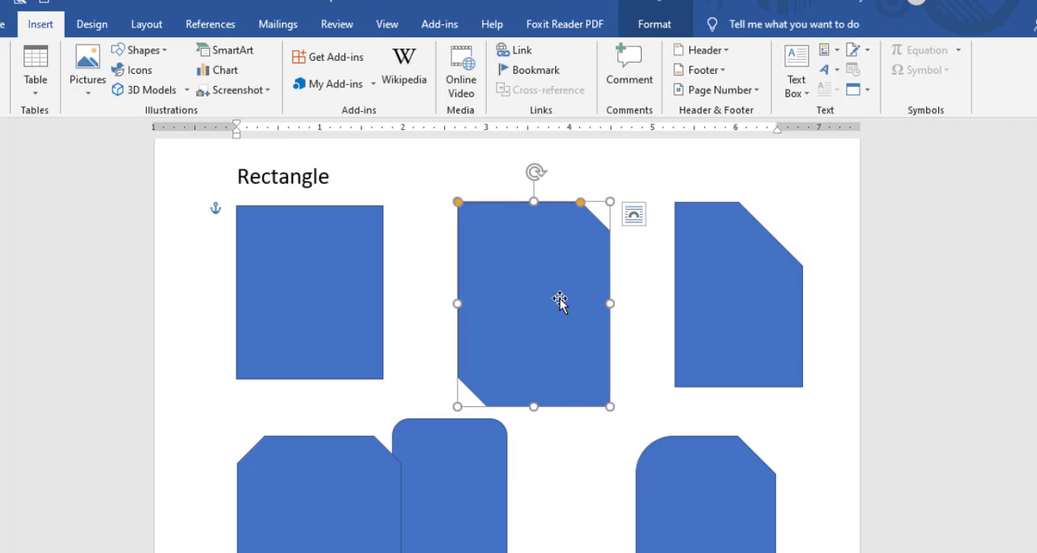
left_click(666, 343)
Enlarge both pairs of corner cuts on the diagonally snipped rectangle to form a tall octagon.
left_click(470, 245)
left_click_drag(579, 206, 567, 224)
left_click_drag(456, 206, 535, 255)
Adjust the size of the corner cut on the single-snipped rectangle in the first row.
left_click(764, 222)
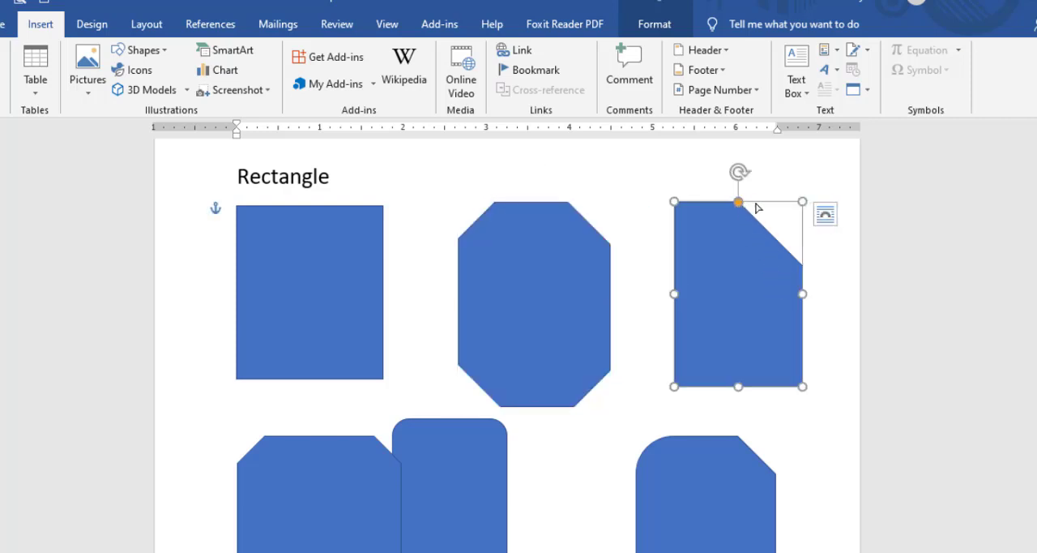
left_click_drag(738, 202, 784, 212)
left_click_drag(767, 213, 767, 214)
Move the rounded rectangle into the gap in the second row and round its corners fully into a capsule shape.
scroll(348, 405, "down", 3)
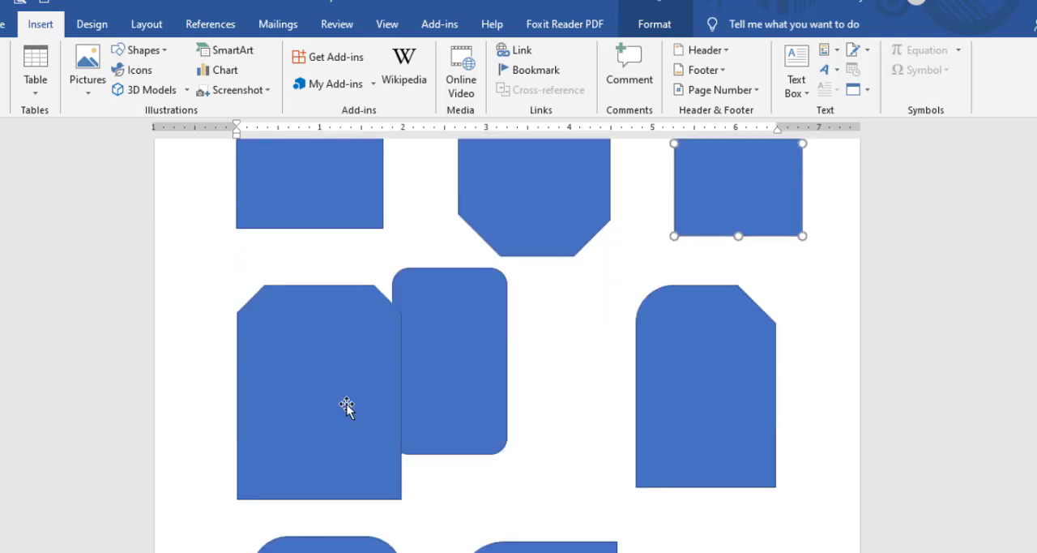
left_click(496, 363)
left_click_drag(476, 360, 532, 367)
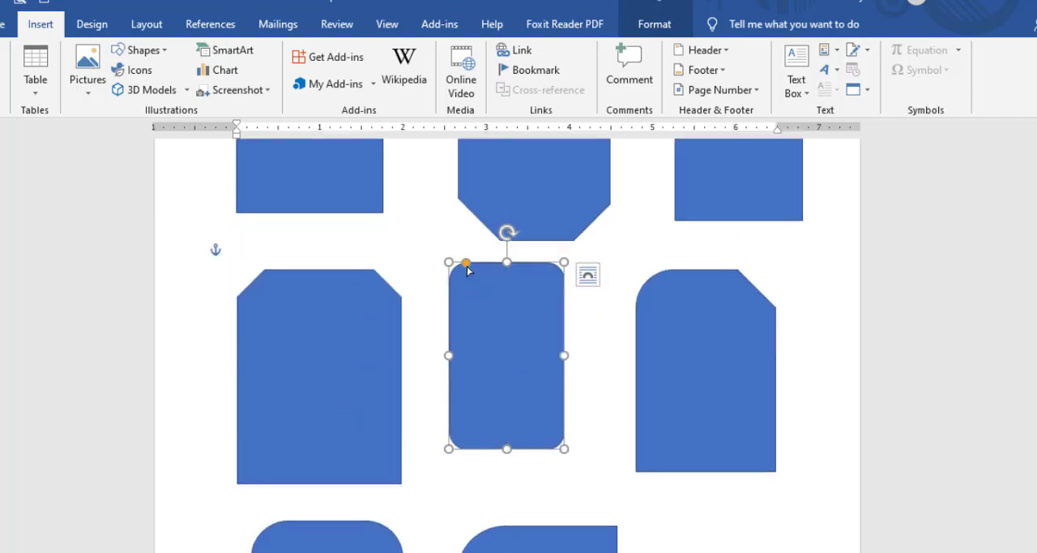
left_click_drag(467, 267, 574, 426)
Reshape the top-snipped rectangle with larger top cuts and a pointed base, and enlarge the round-and-snip rectangle's top corners until they meet.
left_click(308, 331)
left_click_drag(376, 275, 344, 278)
left_click_drag(237, 484, 324, 305)
left_click(768, 362)
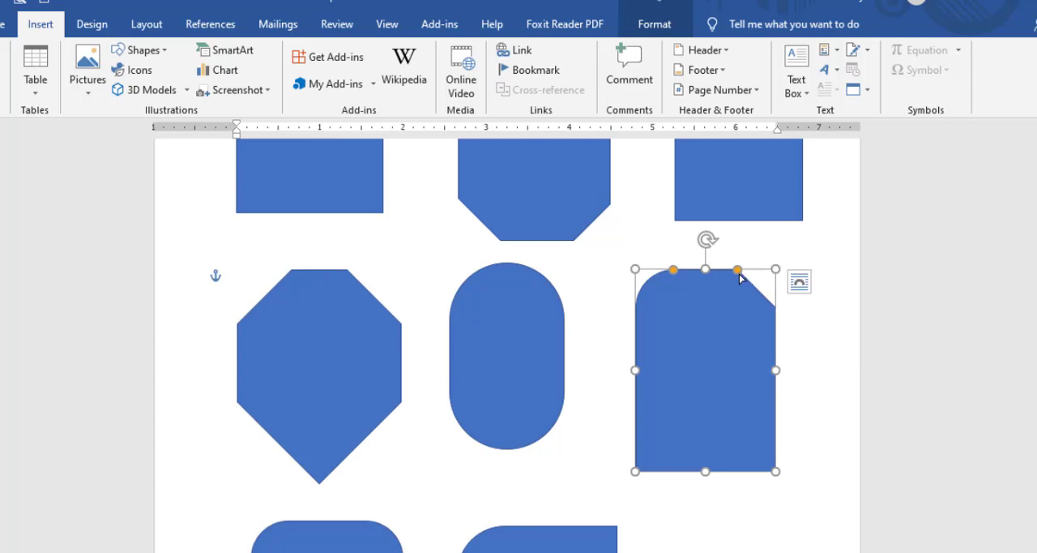
left_click_drag(738, 271, 702, 293)
Round the top corners of the first rectangle in the third row fully to form an arch.
scroll(316, 479, "down", 2)
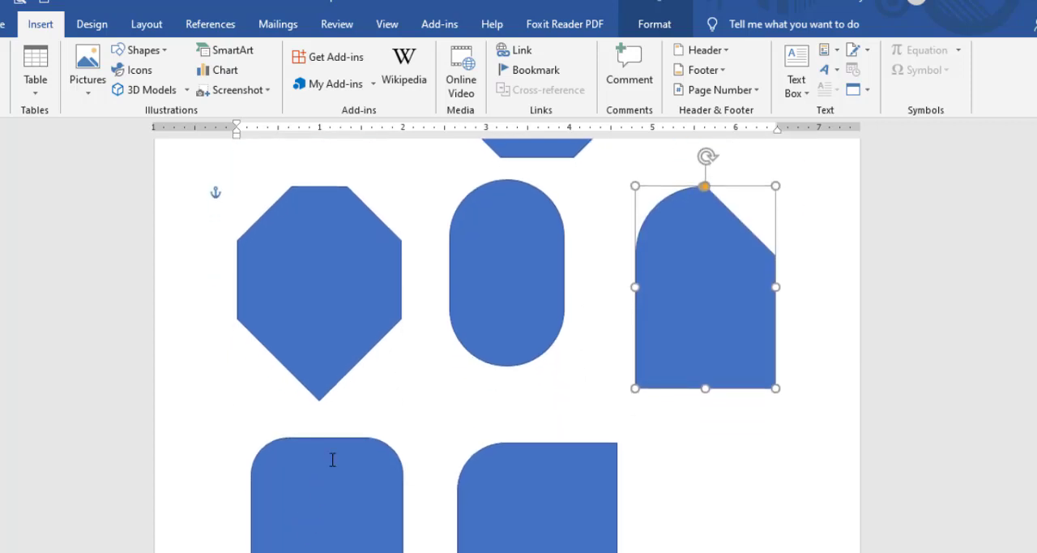
scroll(332, 459, "down", 5)
left_click(345, 276)
scroll(364, 283, "up", 2)
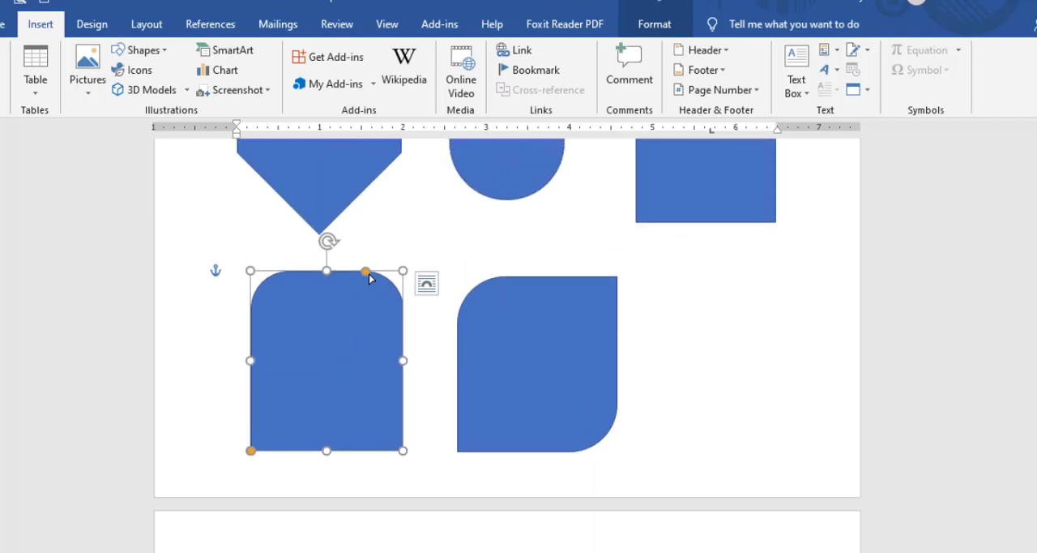
left_click_drag(367, 272, 323, 349)
left_click_drag(407, 360, 407, 361)
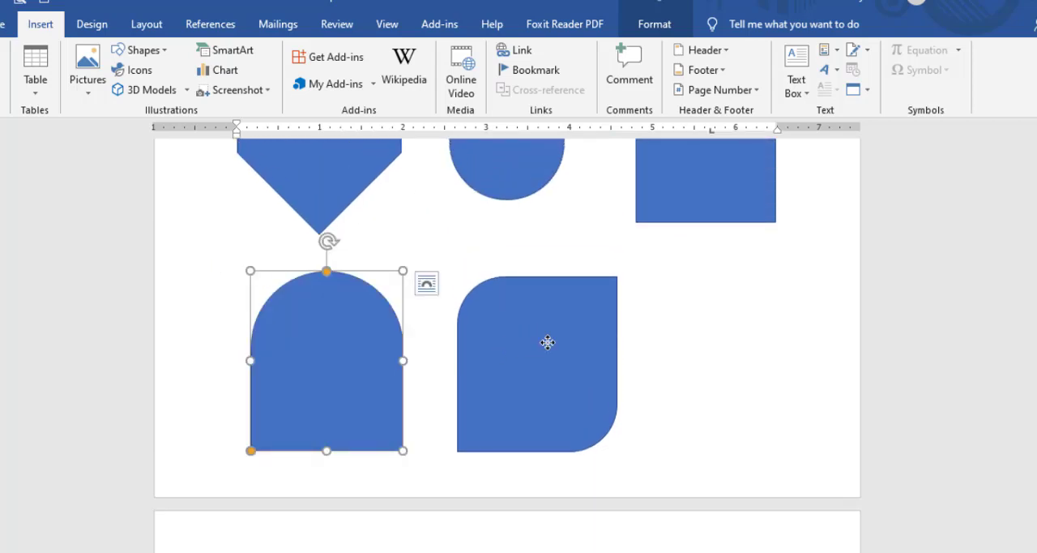
Enlarge the two opposite rounded corners of the last rectangle in the third row to form a leaf shape.
left_click(526, 339)
left_click_drag(505, 282, 574, 347)
left_click_drag(611, 281, 713, 276)
Go to the Basic Shapes samples and compare the text box and circle with their entries in the shapes gallery.
scroll(542, 349, "down", 8)
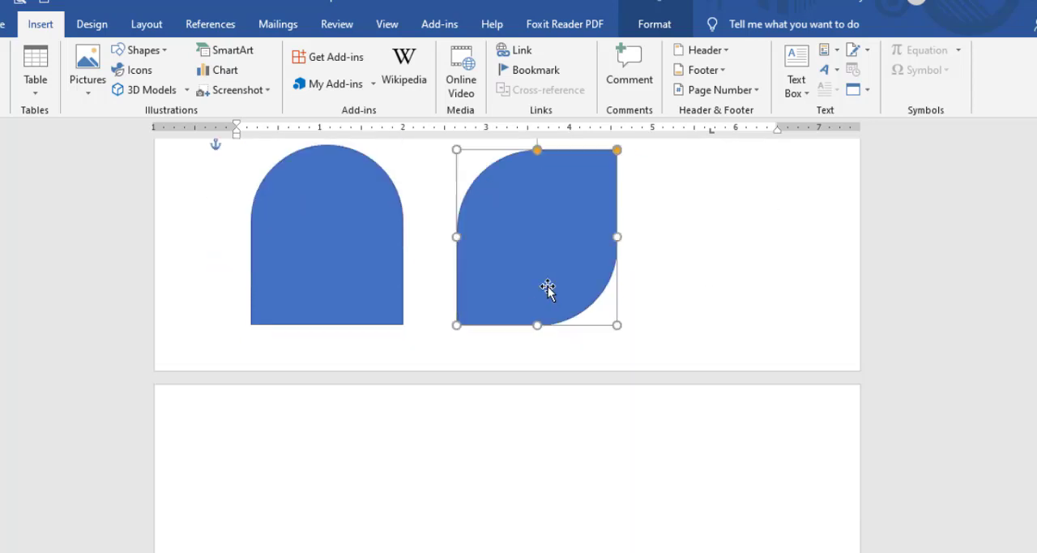
scroll(414, 370, "down", 3)
scroll(413, 275, "up", 3)
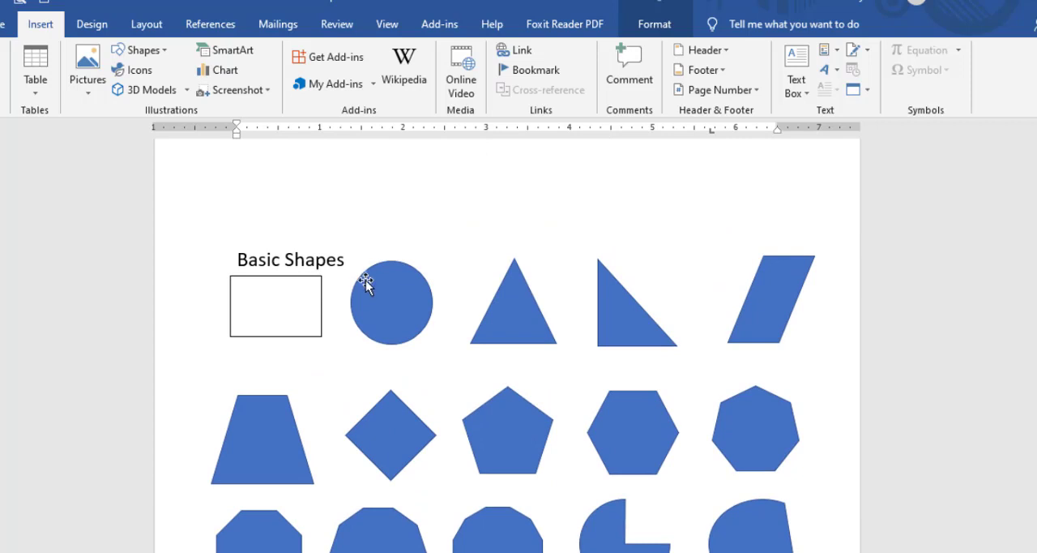
scroll(377, 271, "down", 2)
left_click(389, 218)
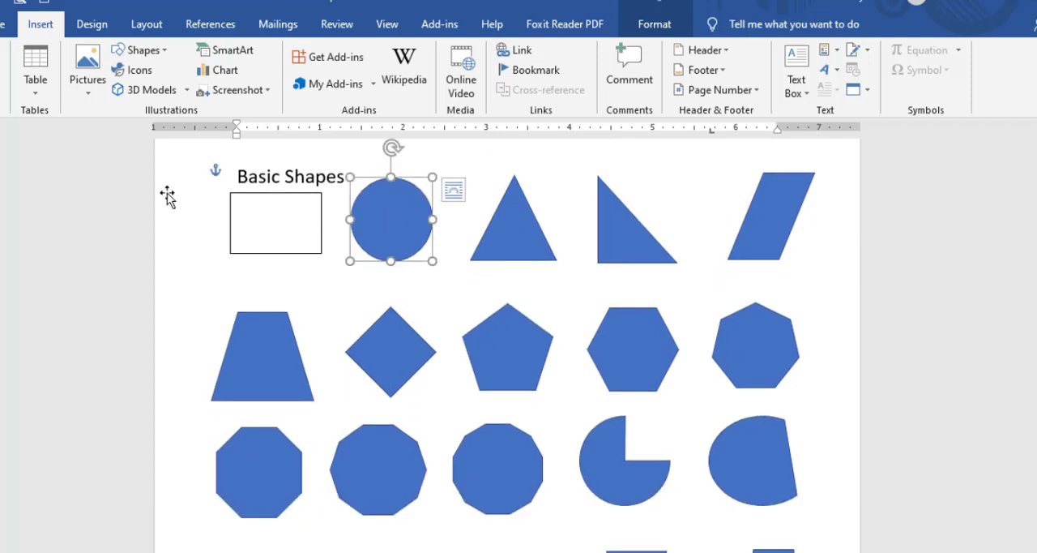
left_click(319, 193)
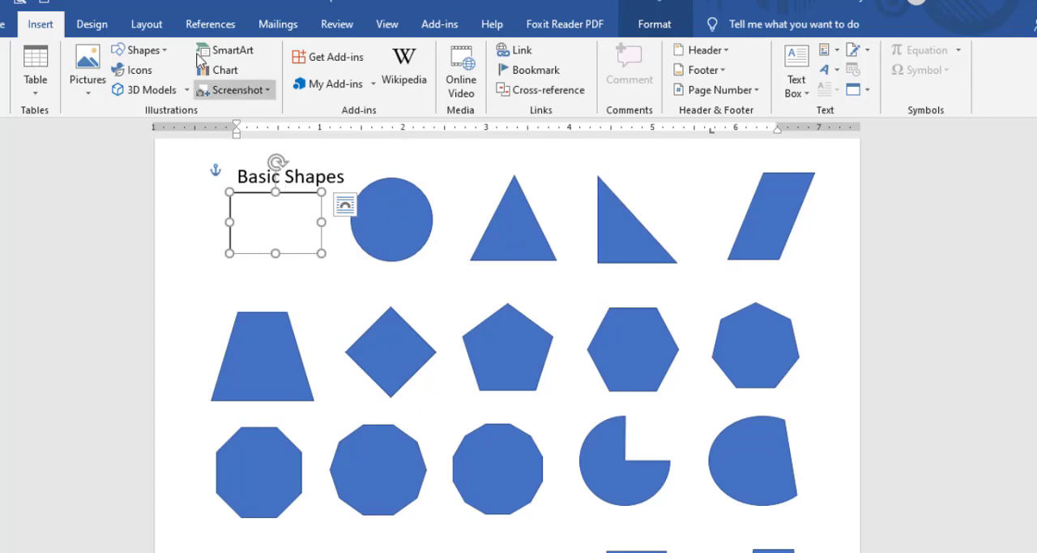
left_click(138, 51)
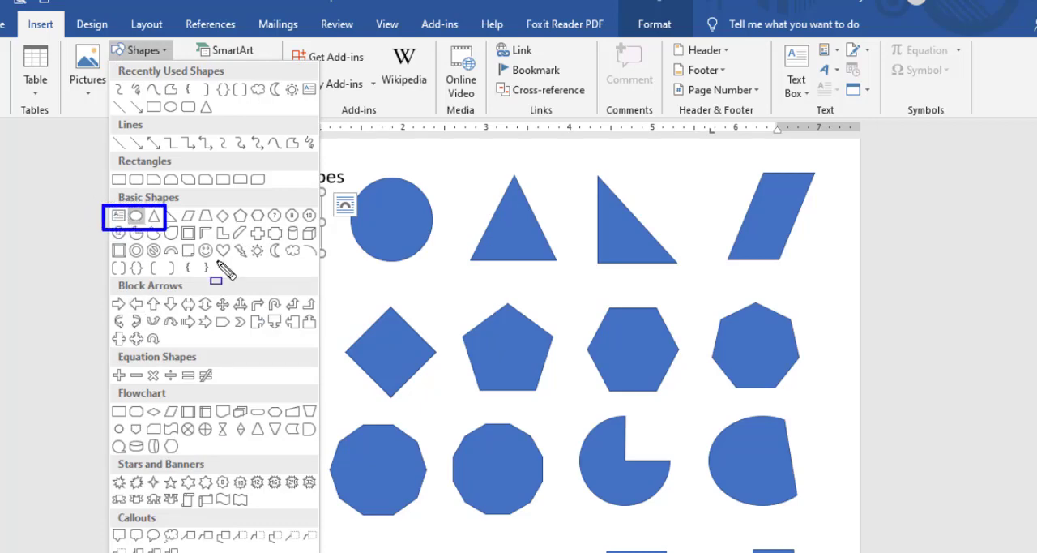
left_click(290, 258)
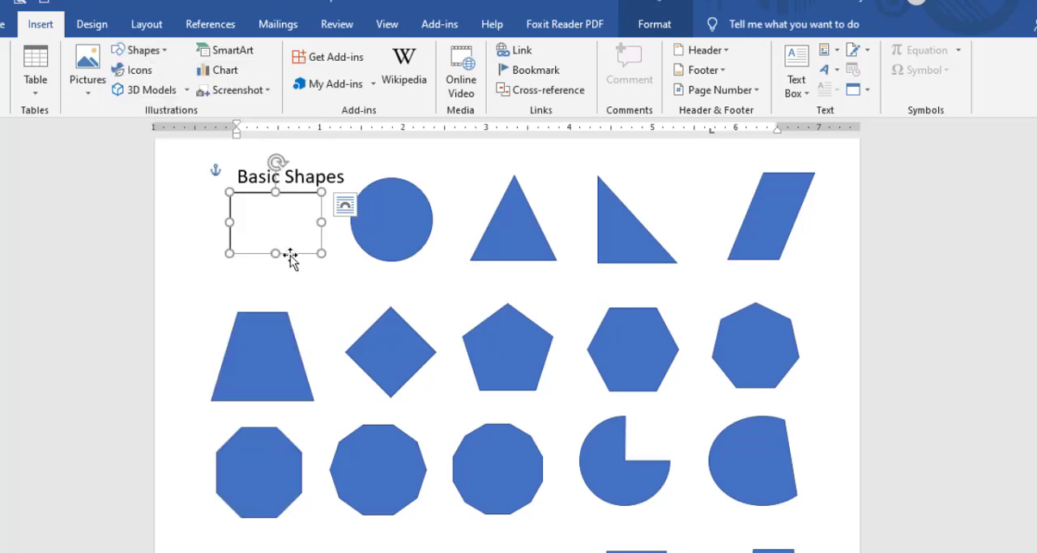
left_click(397, 230)
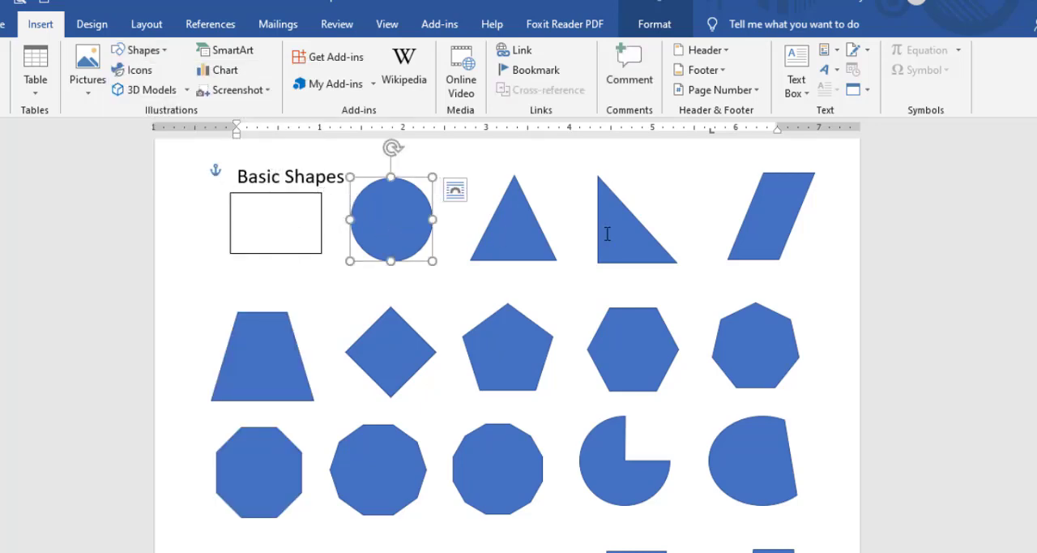
Shift the isosceles triangle's apex to its right edge and back near the center, and select the right triangle beside it.
left_click(519, 252)
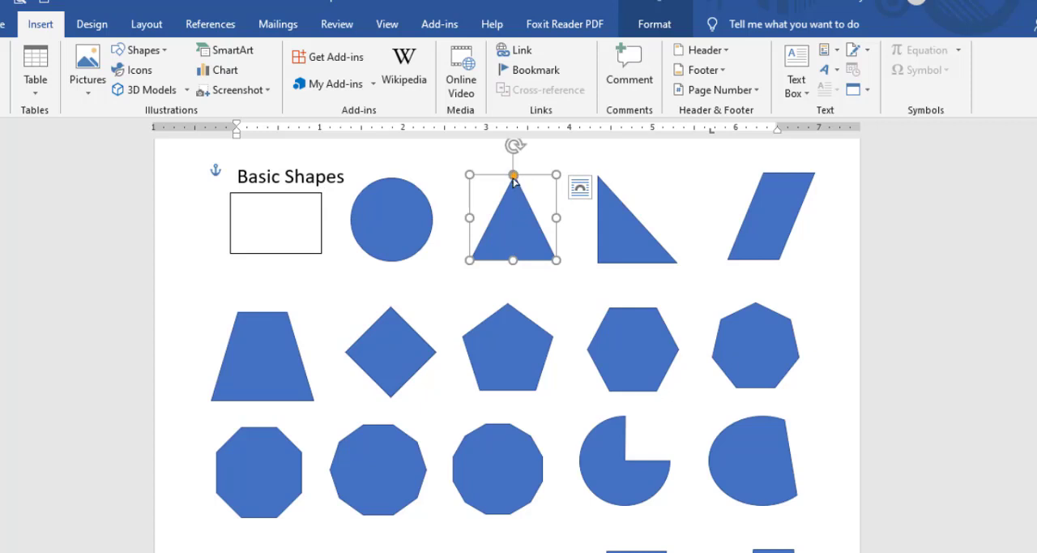
left_click_drag(513, 177, 557, 221)
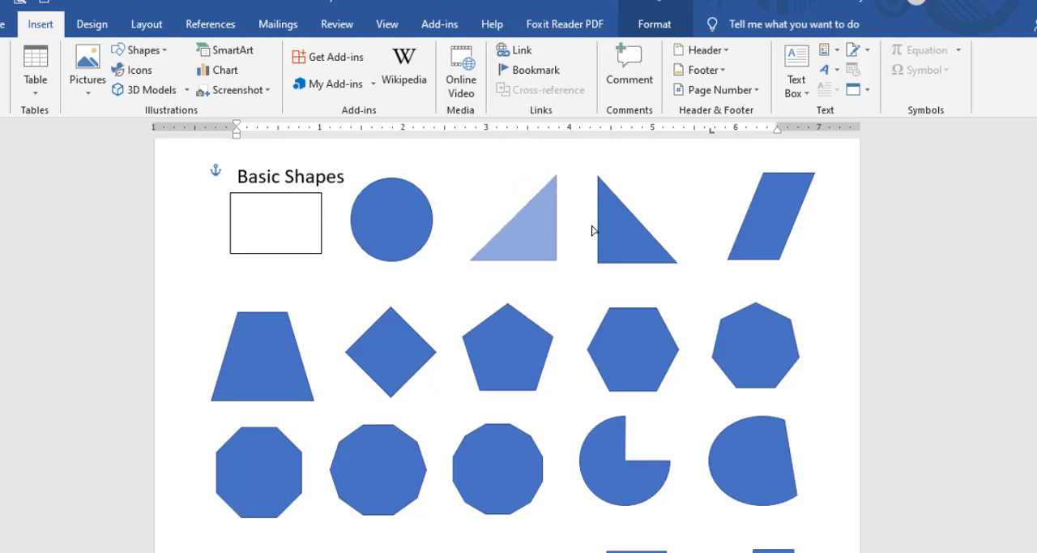
left_click_drag(593, 230, 512, 203)
left_click(620, 211)
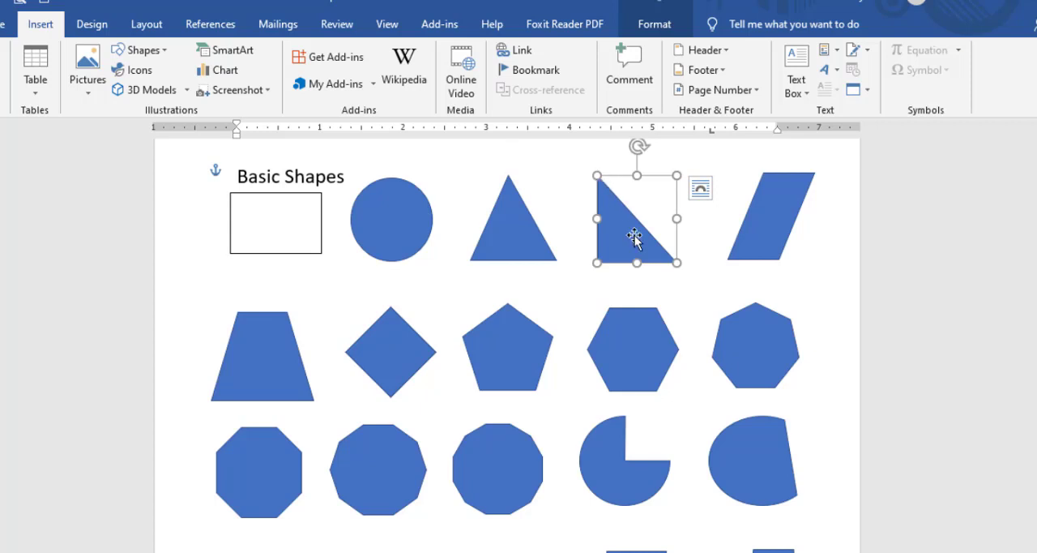
Nudge the right triangle slightly upward and slightly reduce the slant of the parallelogram beside it.
left_click_drag(634, 237, 633, 227)
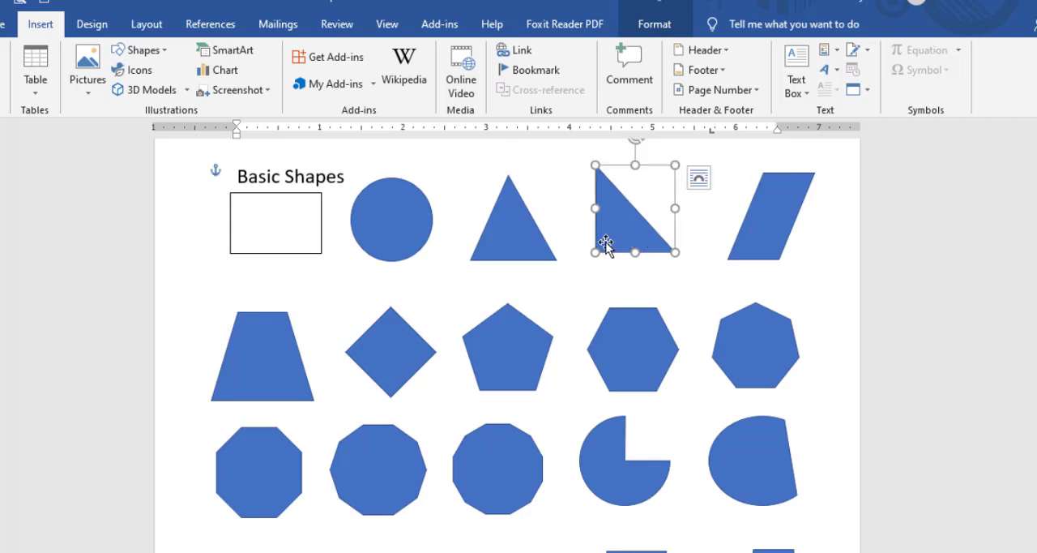
left_click(752, 236)
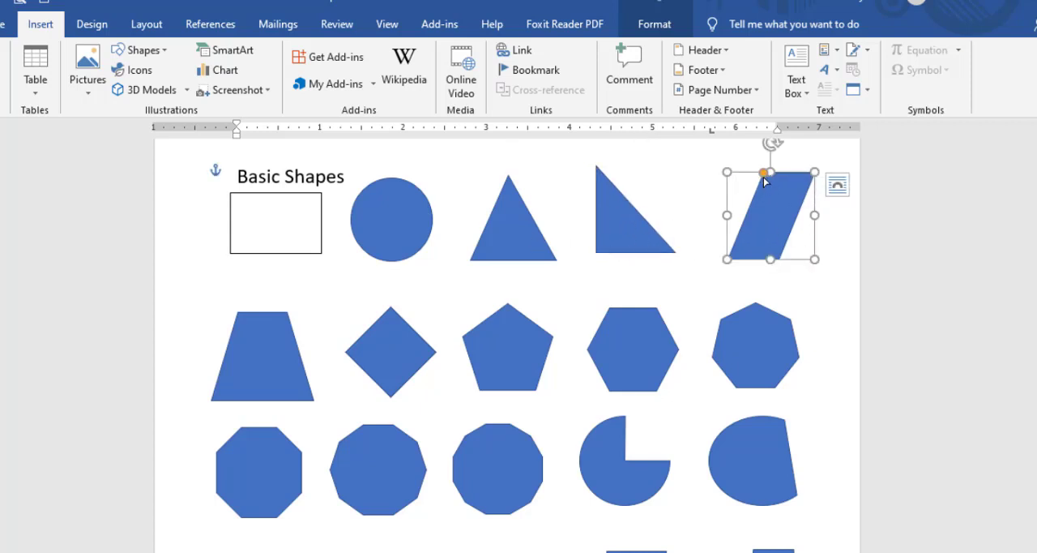
mouse_move(765, 175)
left_mouse_down()
mouse_move(722, 238)
mouse_move(743, 201)
mouse_move(802, 171)
mouse_move(710, 203)
mouse_move(772, 179)
mouse_move(762, 193)
left_mouse_up()
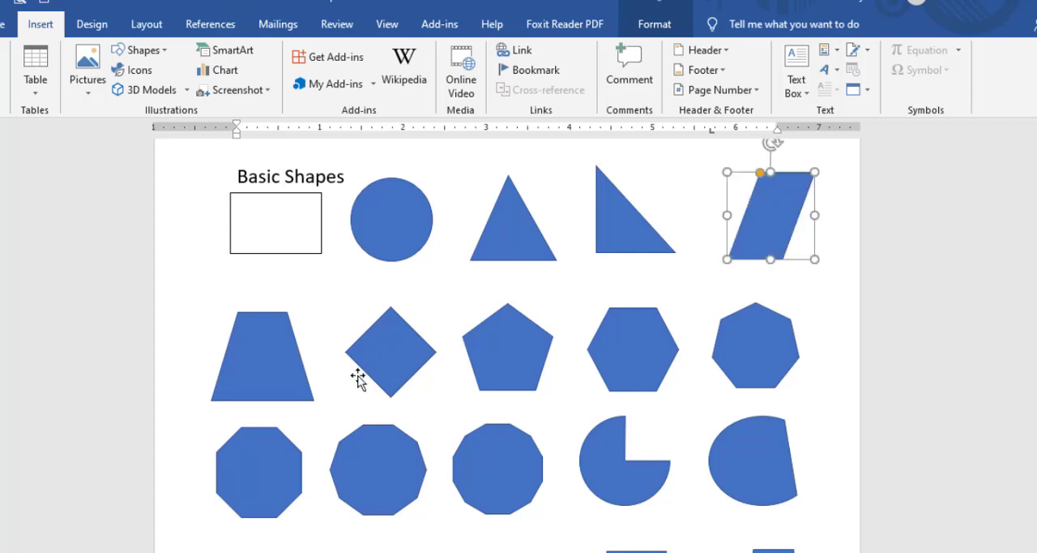
Widen the top edge of the trapezoid in the second row so its sides become steeper.
left_click(270, 347)
left_click_drag(237, 313, 235, 338)
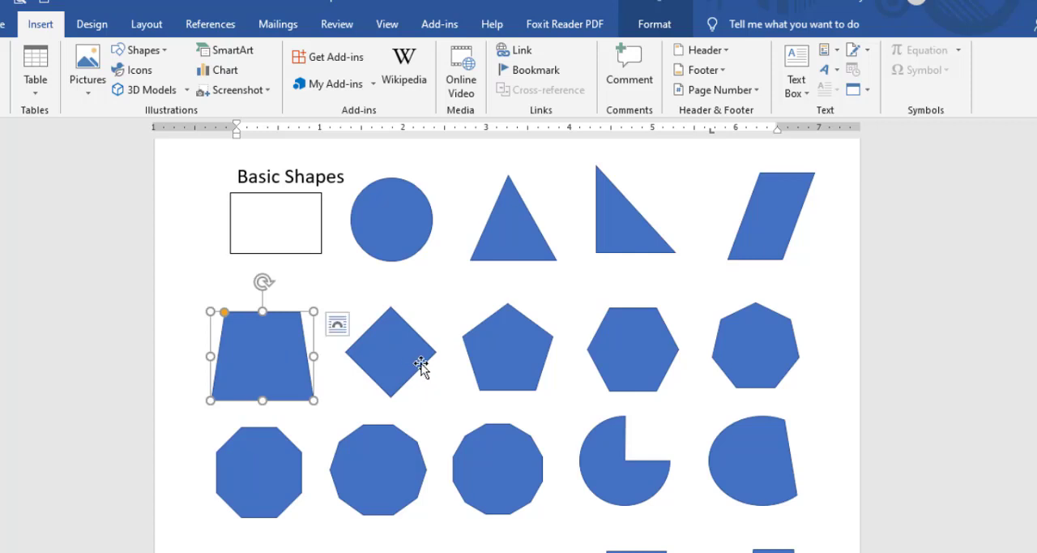
Select the diamond, pentagon, hexagon and heptagon in the second row one by one to examine them.
left_click(394, 315)
left_click(527, 370)
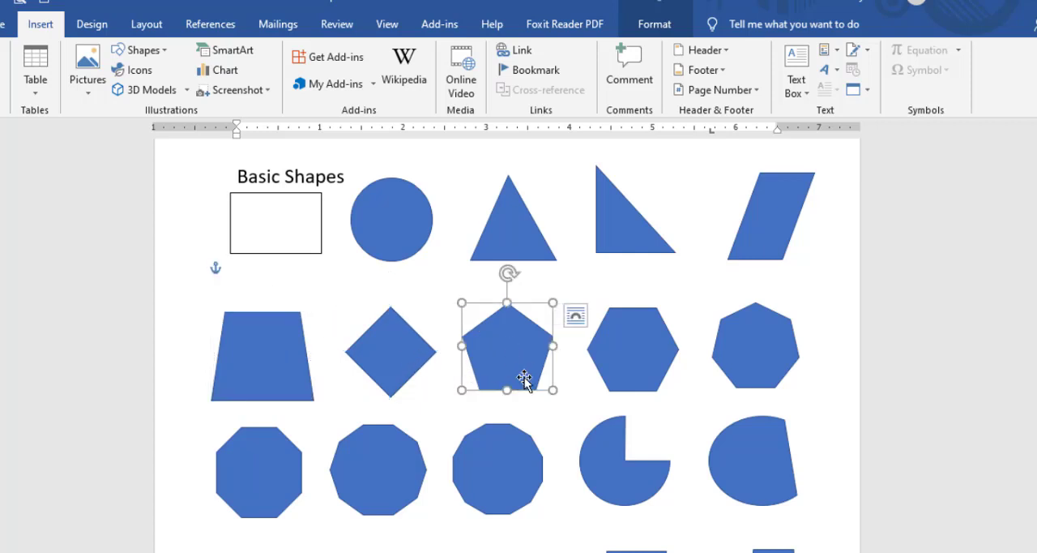
left_click(643, 363)
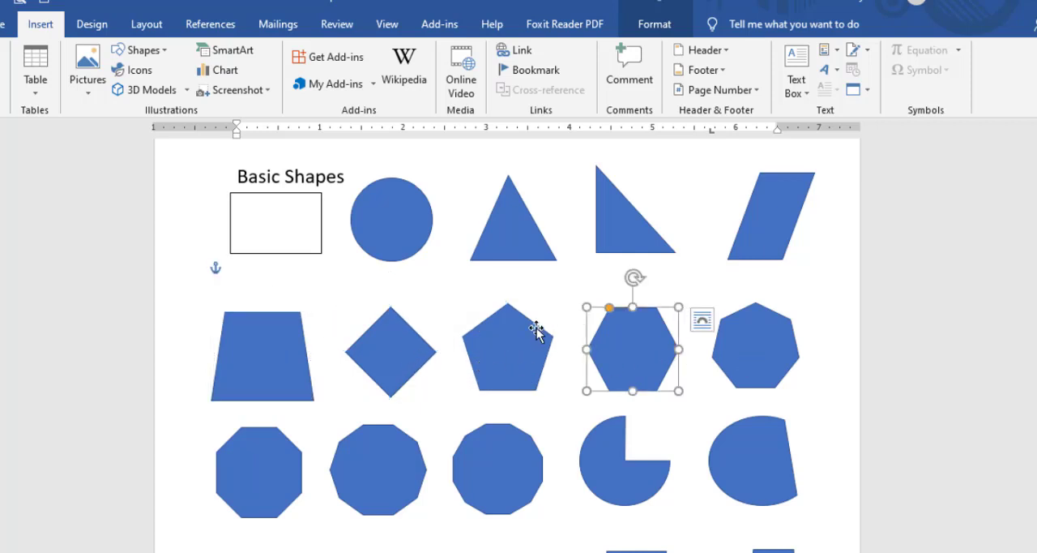
mouse_move(609, 308)
left_mouse_down()
mouse_move(586, 359)
mouse_move(608, 308)
left_mouse_up()
left_click(727, 324)
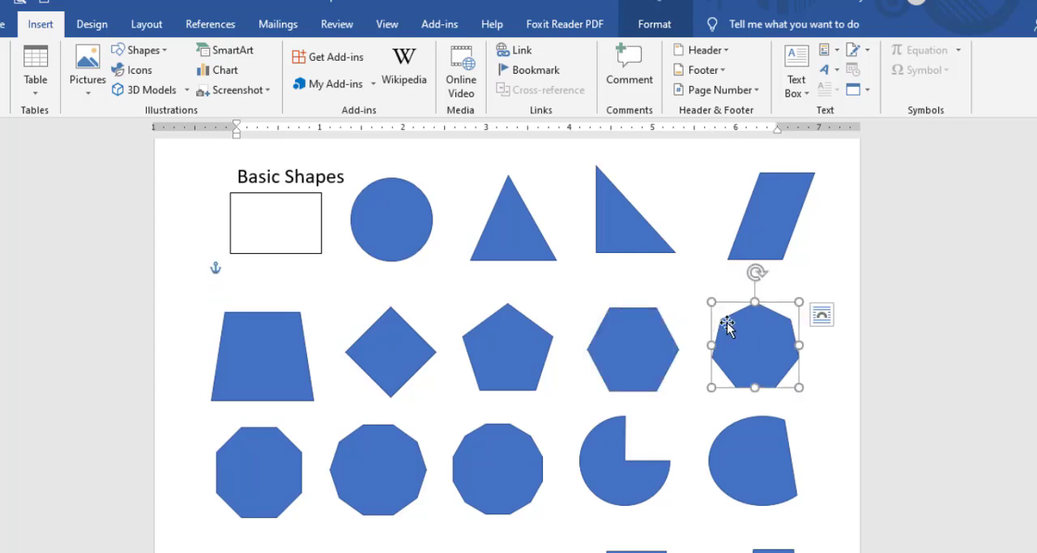
Check the heptagon, octagon, decagon and dodecagon entries in the shapes gallery against the sample polygons.
scroll(681, 359, "down", 3)
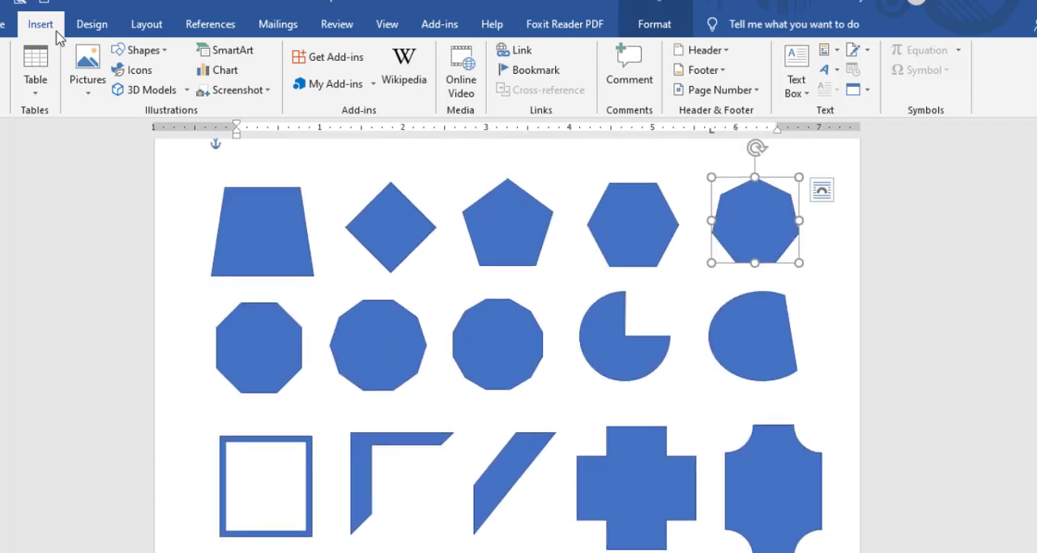
left_click(162, 51)
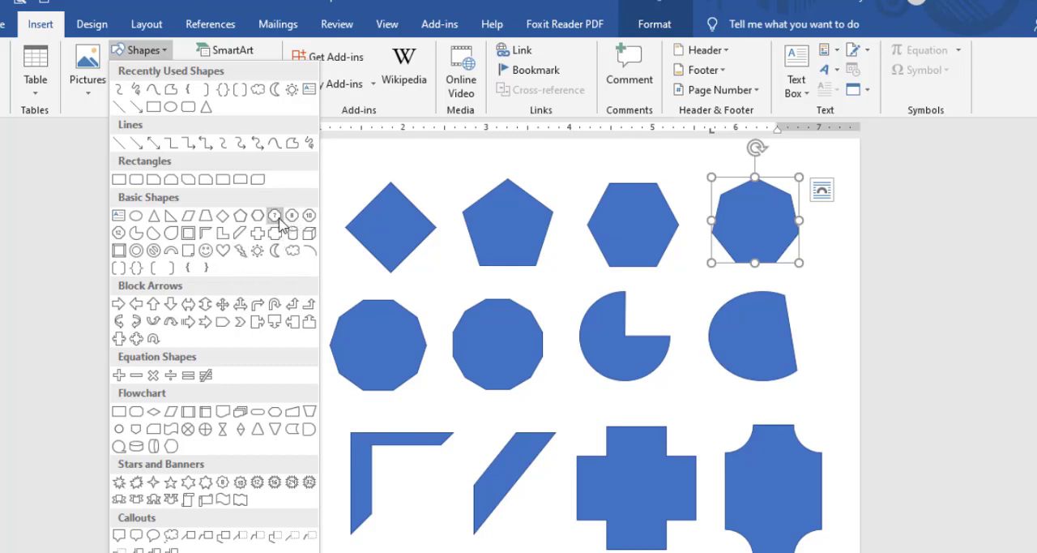
mouse_move(264, 206)
left_mouse_down()
mouse_move(280, 230)
mouse_move(297, 220)
mouse_move(322, 230)
left_mouse_up()
left_click_drag(110, 225, 136, 249)
key("Escape")
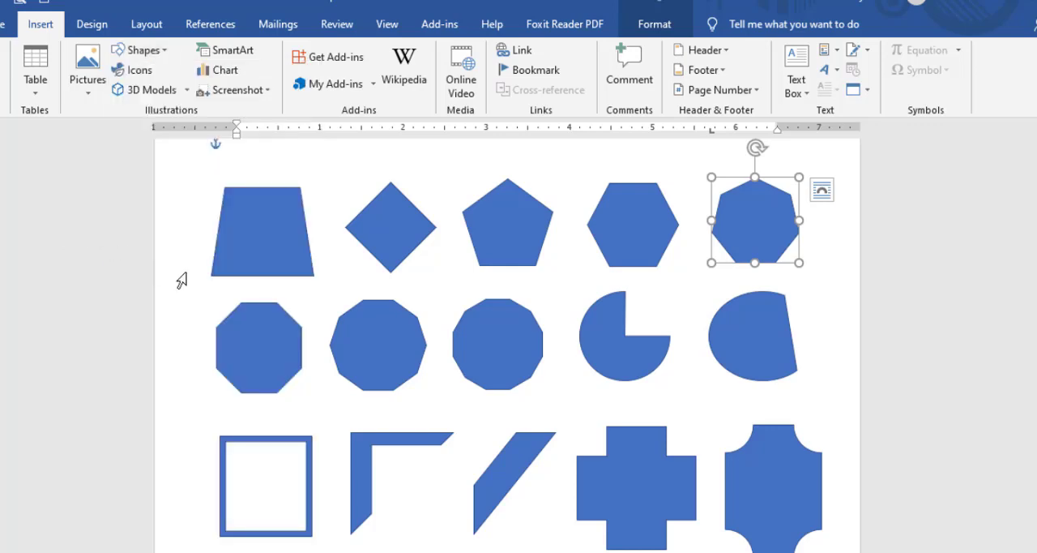
Draw a dodecagon about 1.44" high and 1.2" wide over the sample shapes and delete it.
left_click(139, 50)
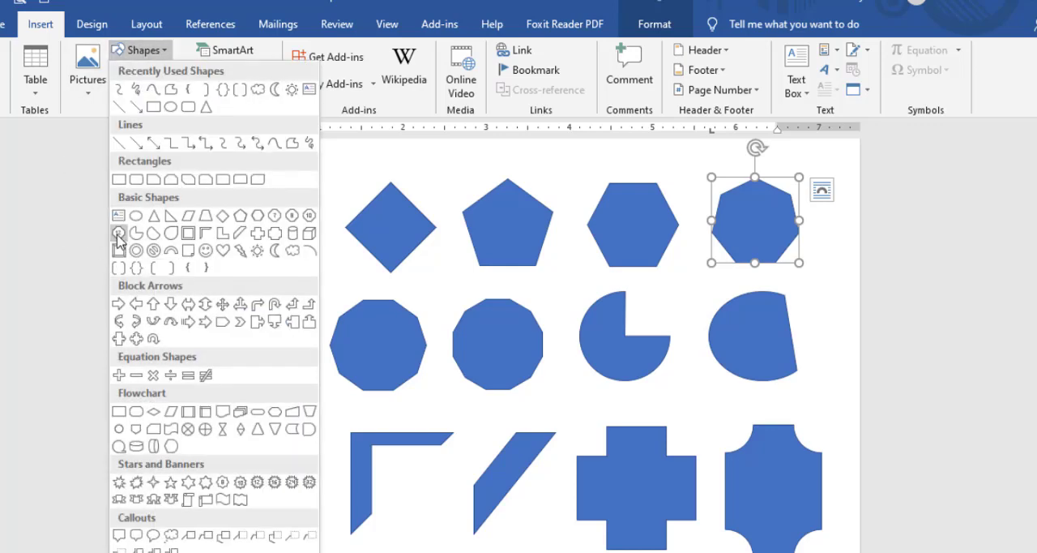
left_click(118, 234)
scroll(457, 357, "down", 3)
left_click_drag(408, 278, 509, 398)
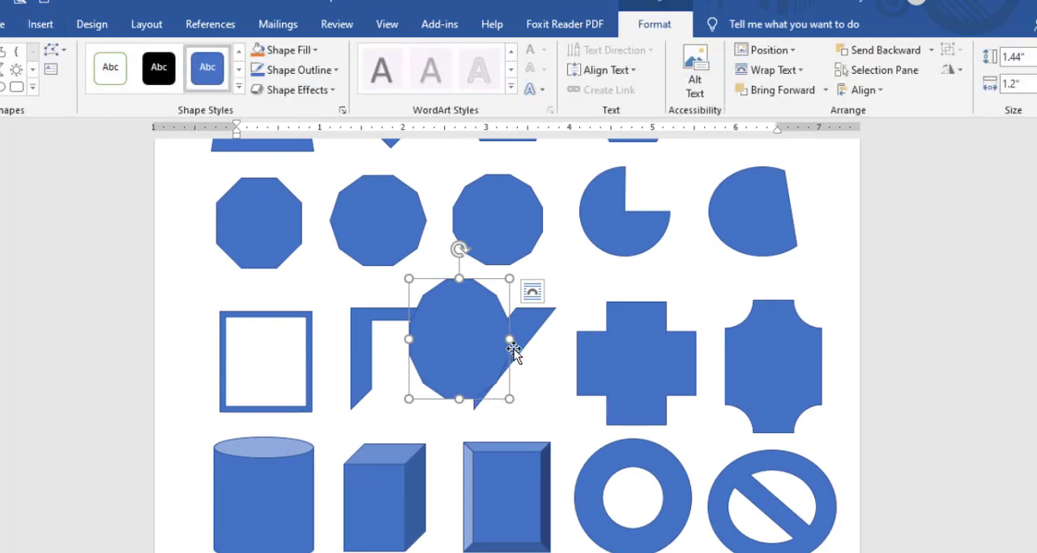
key("Delete")
Select the partial circle sample and examine the Basic Shapes entries in the shapes gallery.
scroll(576, 330, "up", 2)
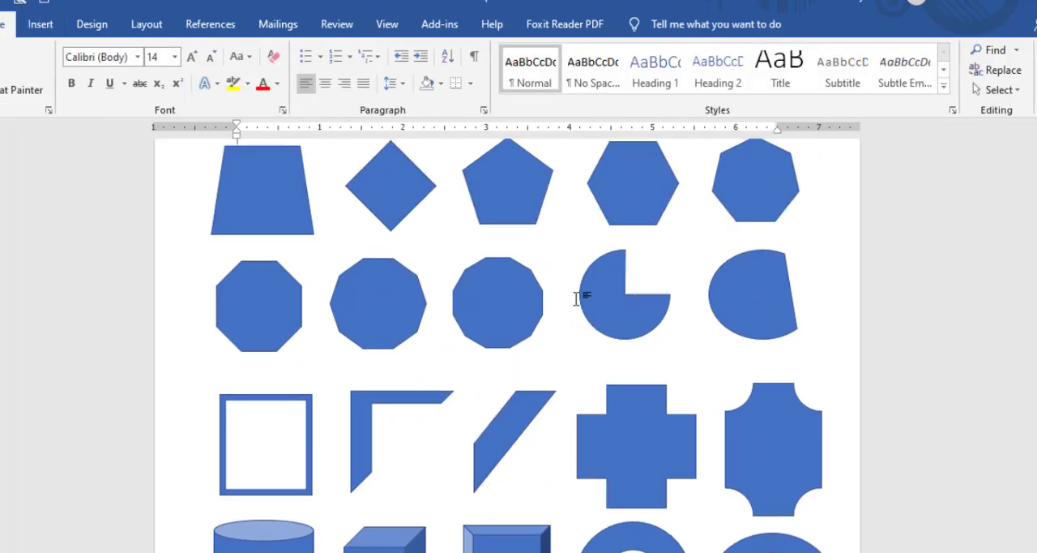
left_click(599, 324)
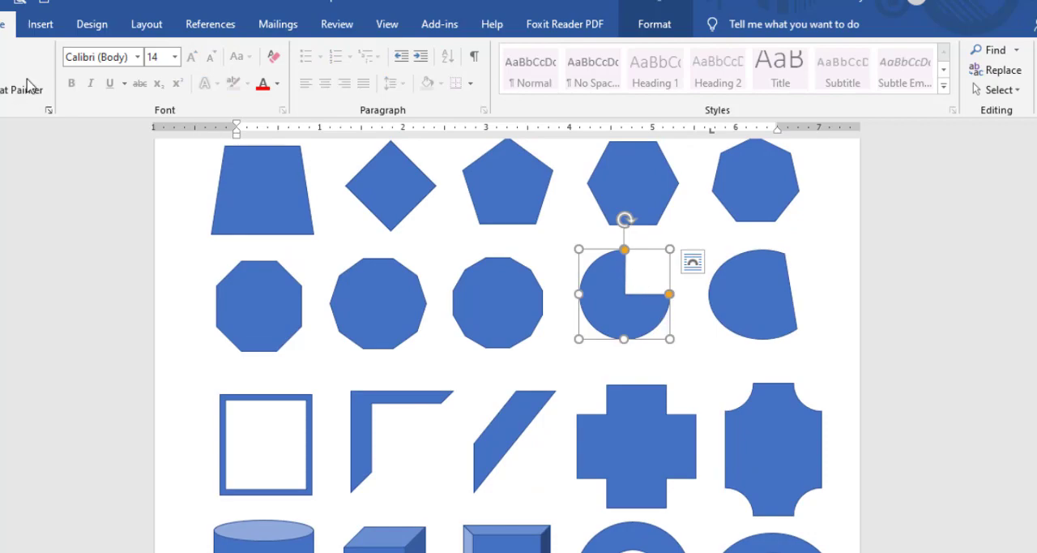
left_click(41, 23)
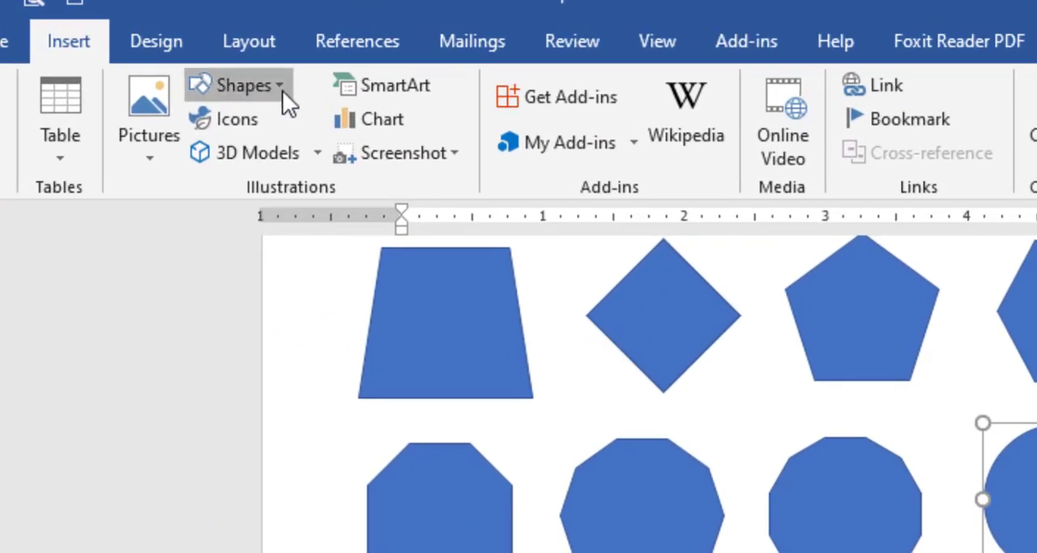
left_click(283, 91)
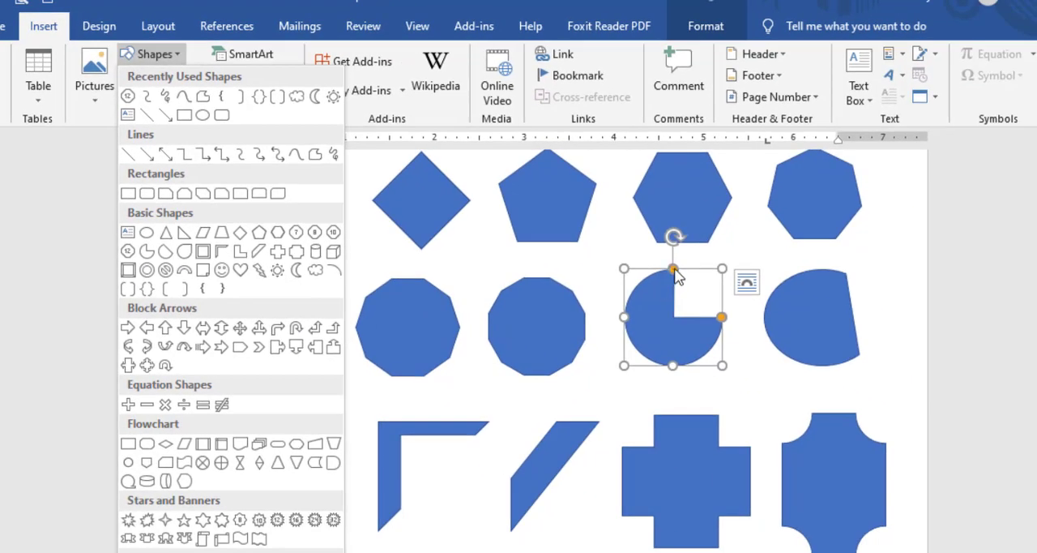
Narrow the partial circle's missing wedge and shift the chord shape's straight edge slightly inward.
left_click(674, 268)
left_click_drag(674, 272, 706, 285)
left_click(829, 340)
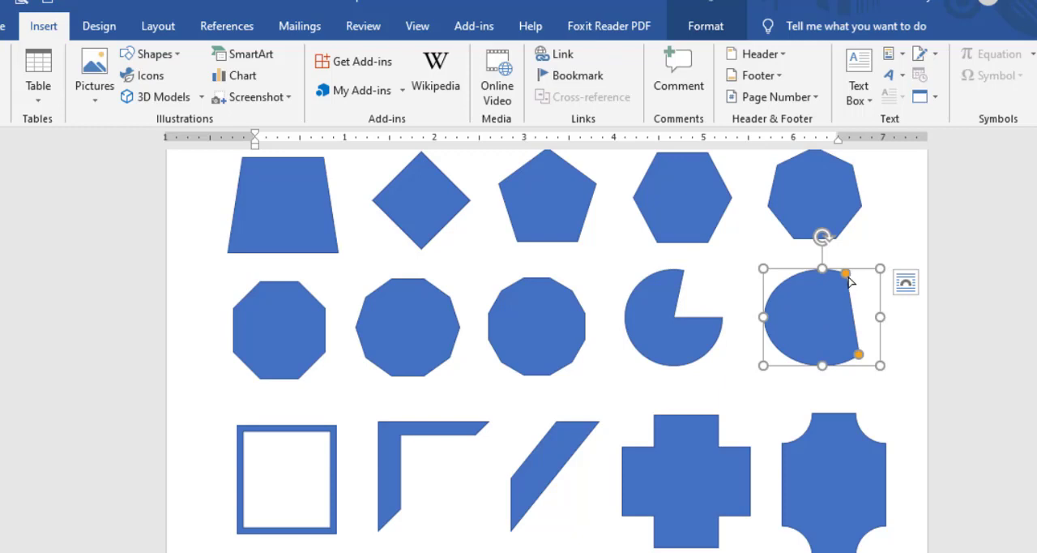
left_click_drag(847, 277, 852, 357)
Thicken the border of the square frame sample, trying a very wide border before settling on a slightly thinner one.
scroll(803, 302, "down", 1)
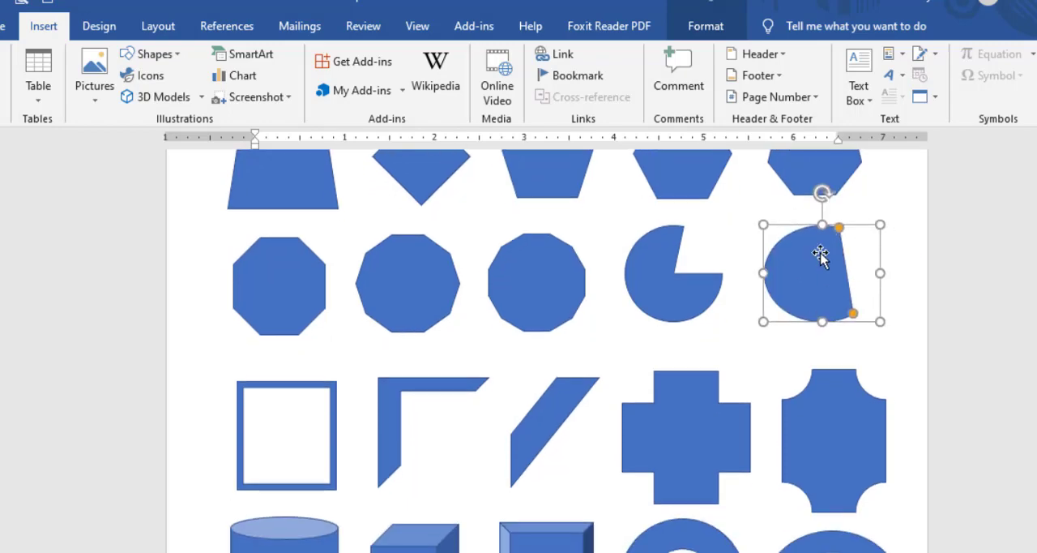
left_click(327, 392)
scroll(308, 345, "down", 1)
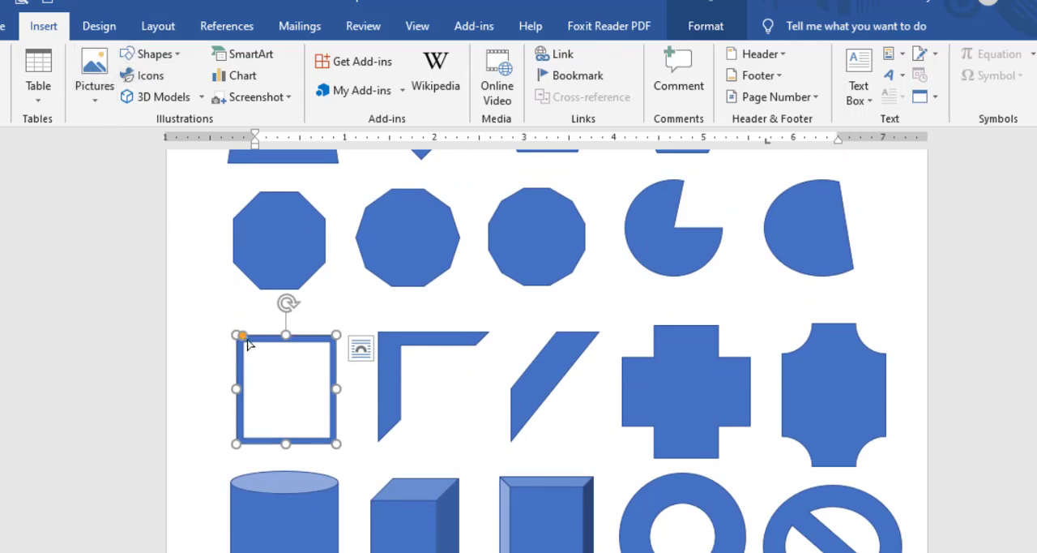
mouse_move(245, 339)
left_mouse_down()
mouse_move(279, 343)
mouse_move(256, 353)
left_mouse_up()
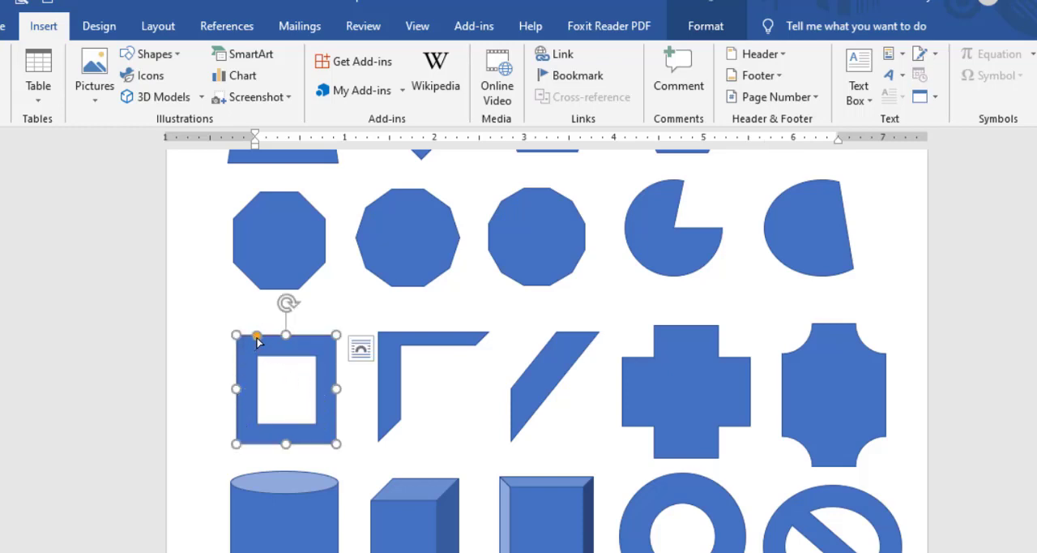
left_click_drag(257, 342, 254, 361)
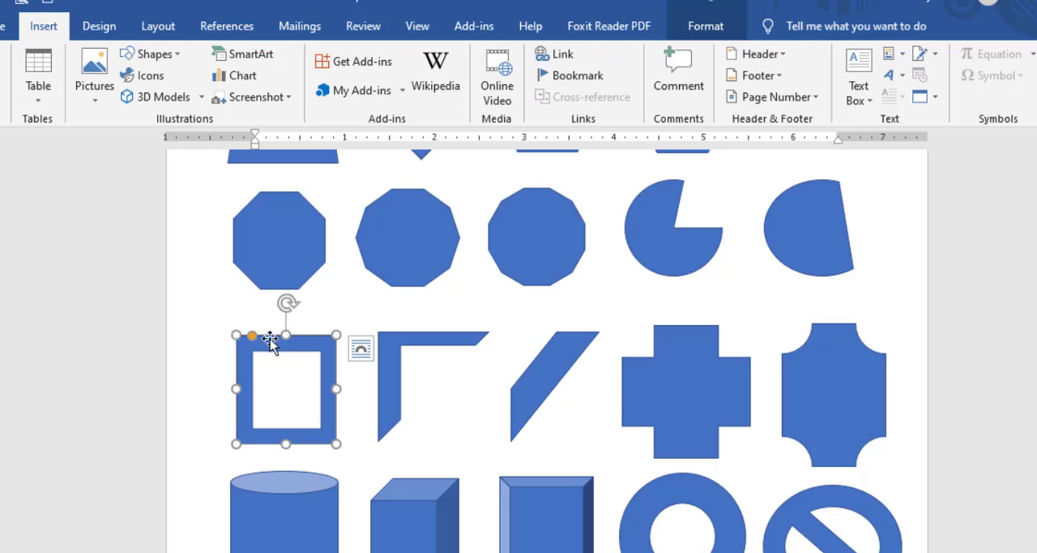
key("Escape")
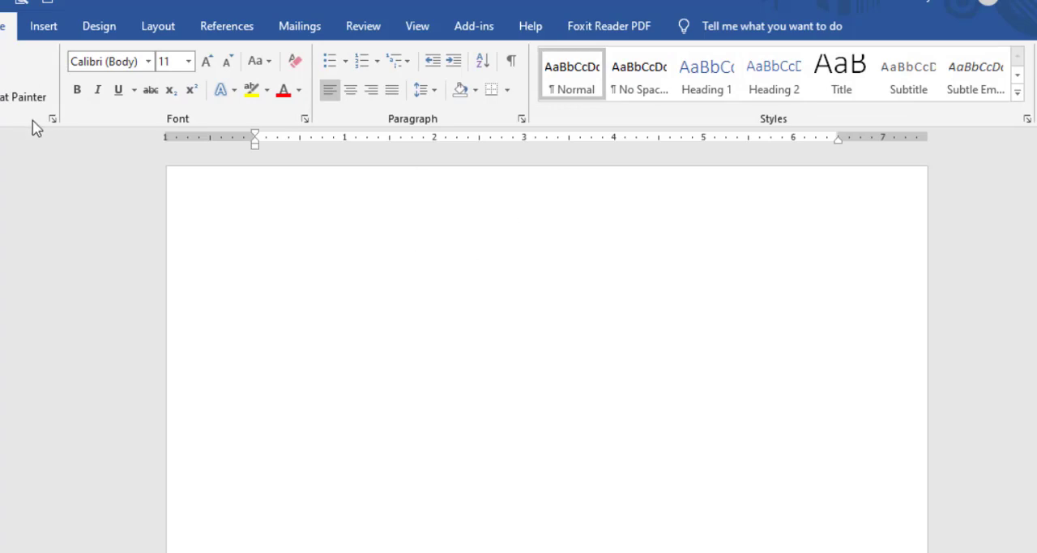
left_click(45, 29)
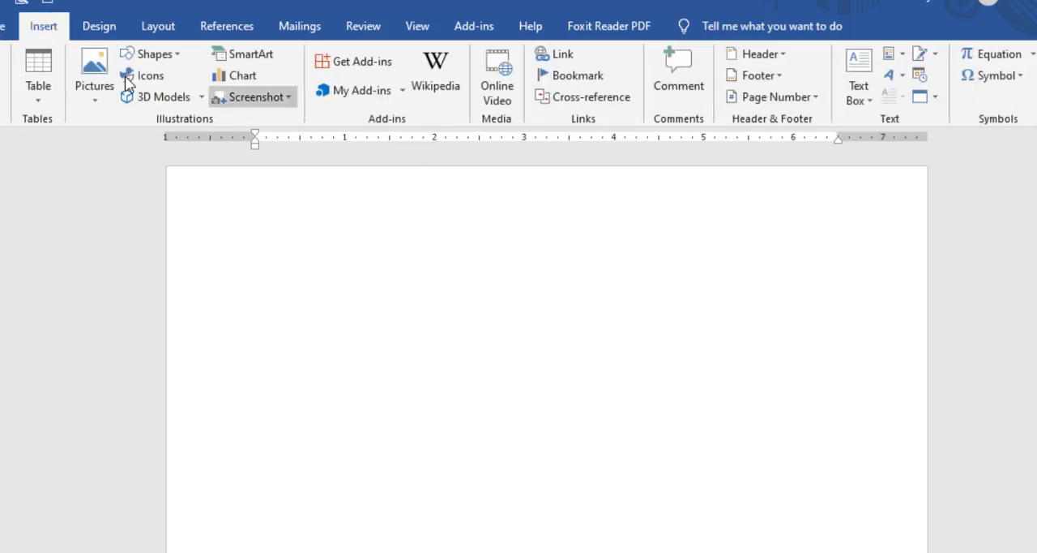
left_click(176, 54)
left_click(127, 271)
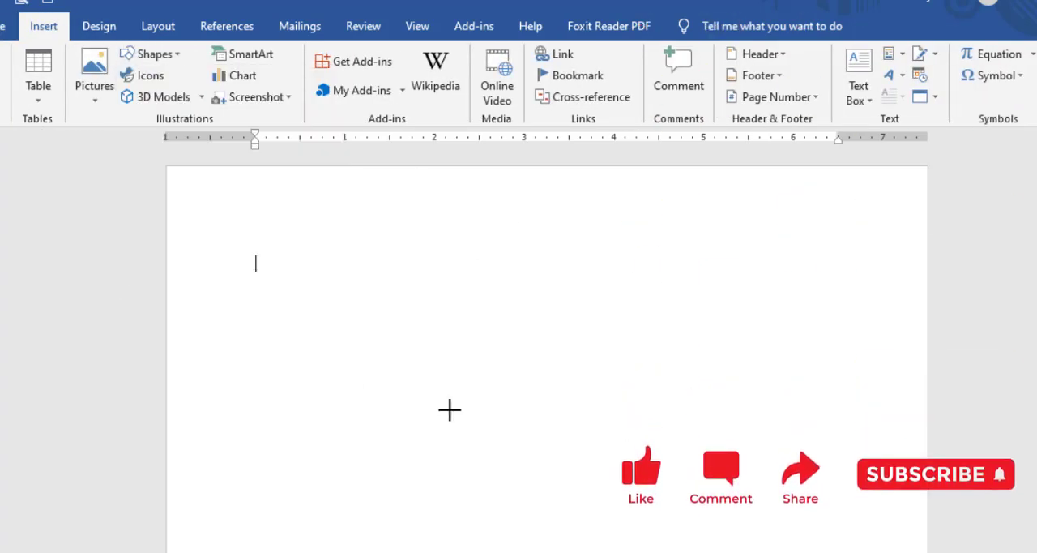
mouse_move(337, 259)
left_mouse_down()
mouse_move(576, 543)
mouse_move(520, 479)
left_mouse_up()
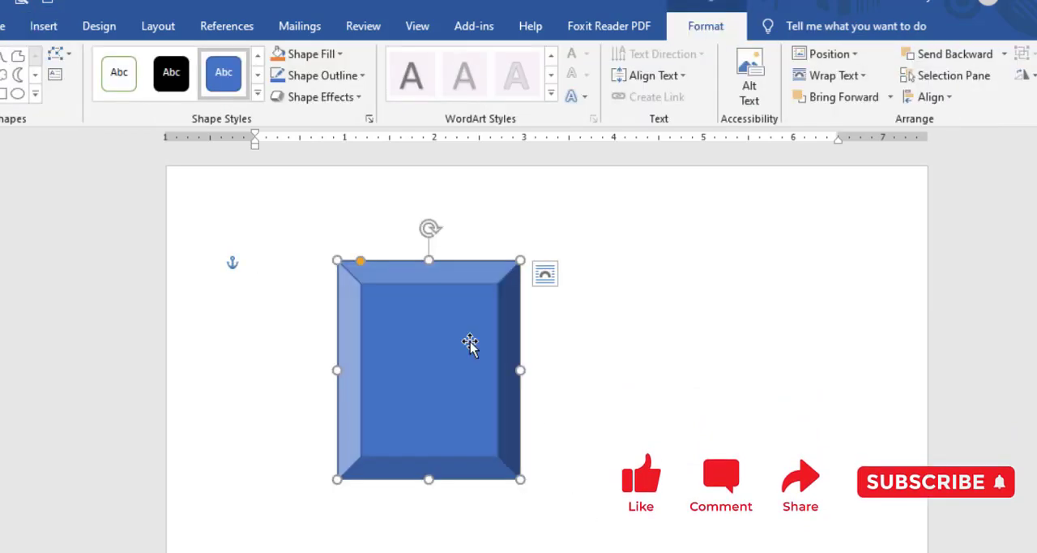
key("Delete")
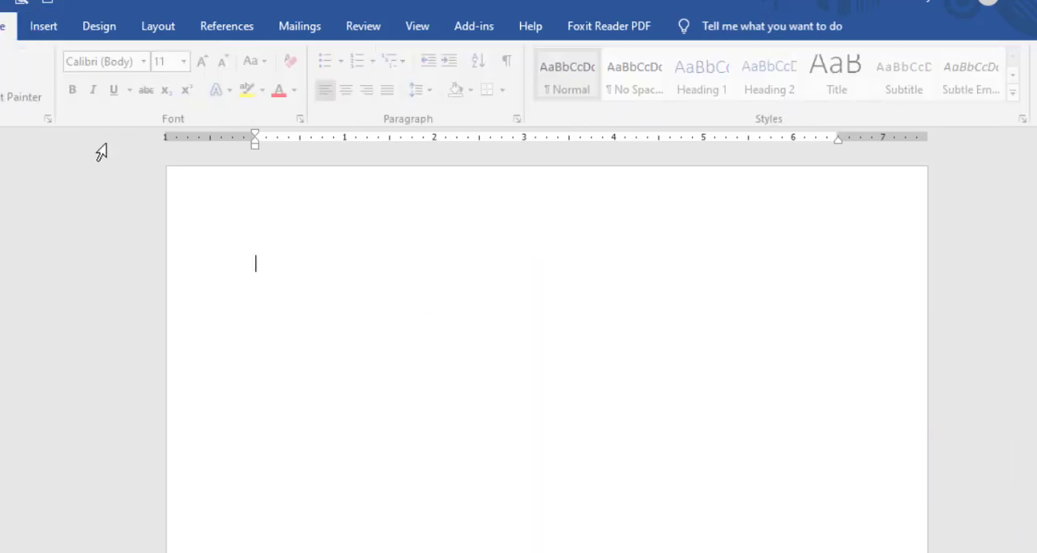
Draw a large Frame shape spanning most of the blank page's width.
left_click(43, 26)
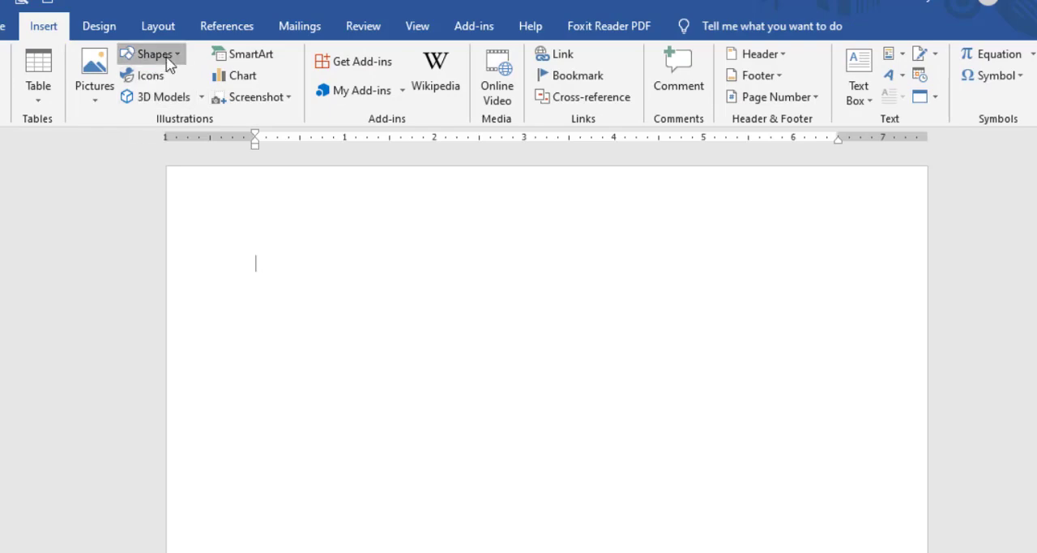
left_click(168, 63)
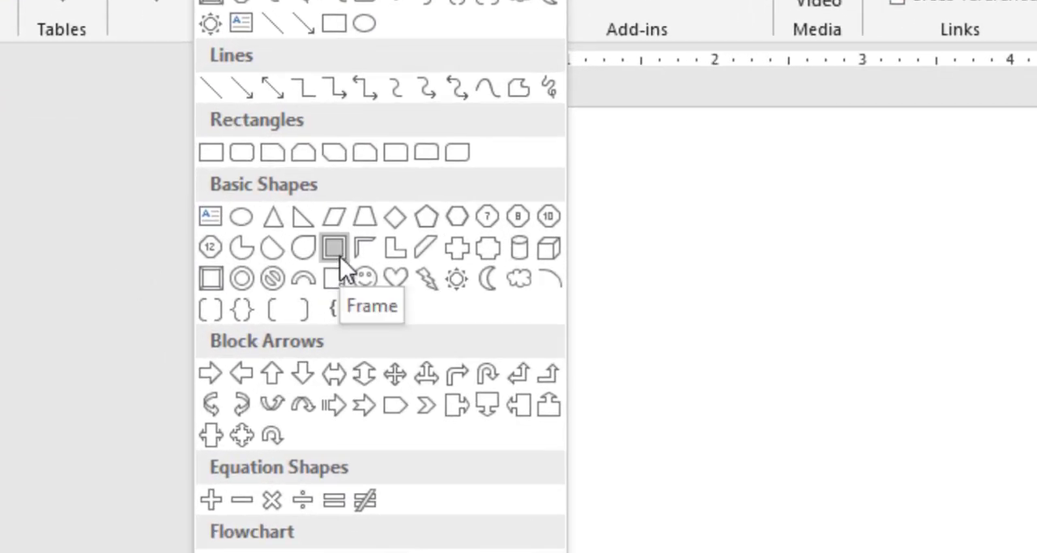
left_click(339, 255)
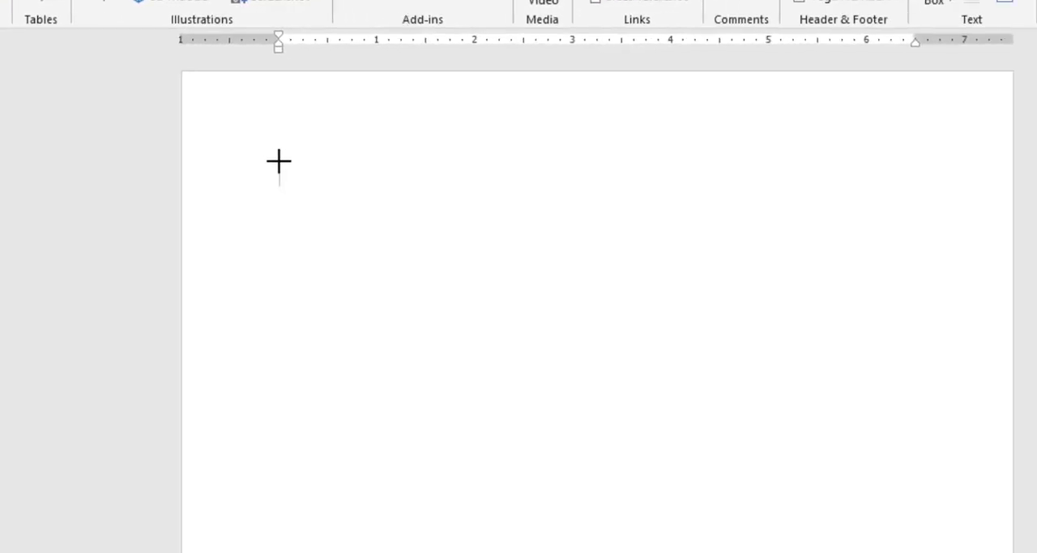
mouse_move(230, 111)
left_mouse_down()
mouse_move(886, 518)
mouse_move(874, 552)
mouse_move(859, 551)
mouse_move(916, 552)
mouse_move(916, 539)
left_mouse_up()
Stretch the frame's lower edge down to just above the bottom of the page.
scroll(848, 398, "down", 5)
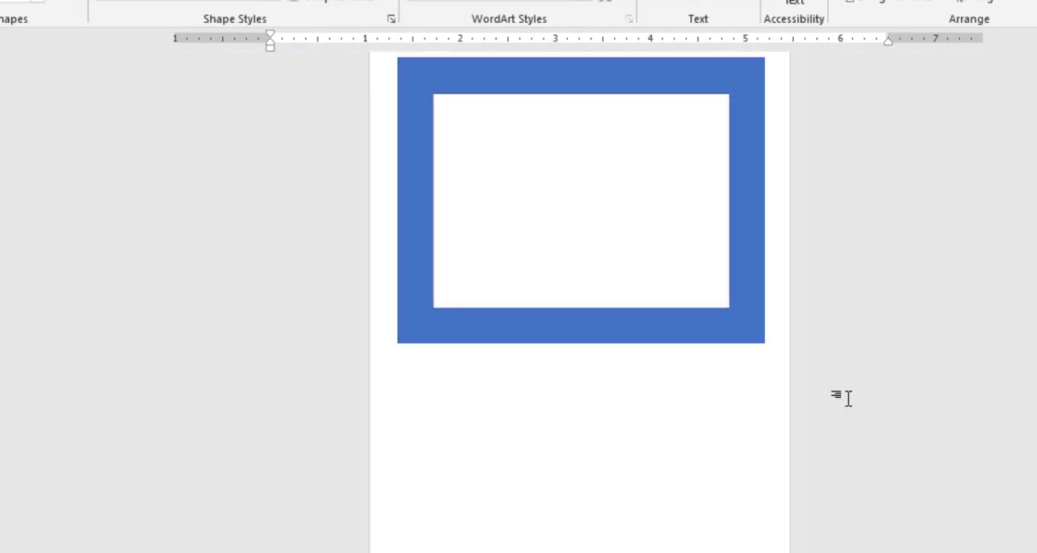
left_click_drag(581, 335, 579, 551)
scroll(587, 490, "down", 3)
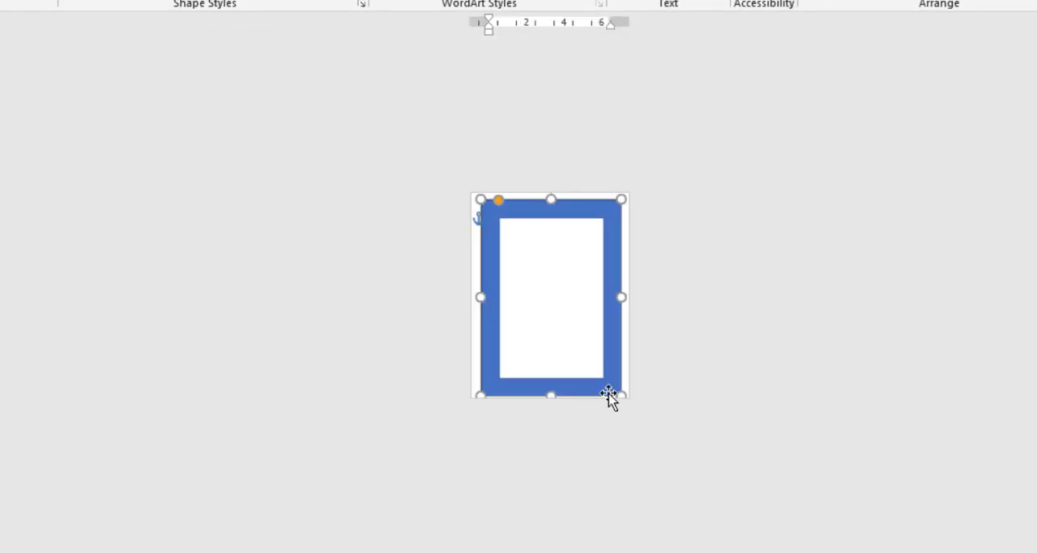
scroll(558, 342, "up", 4)
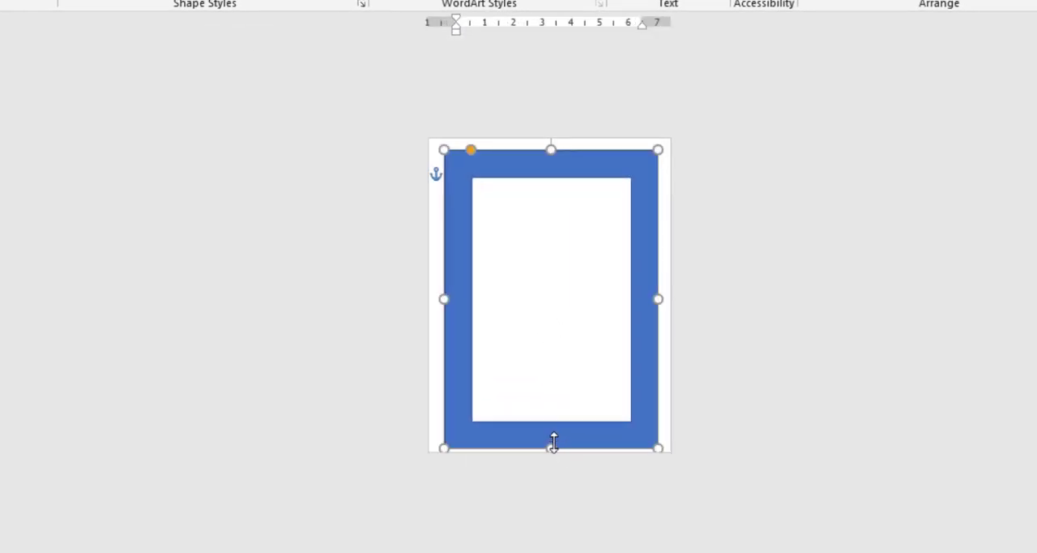
left_click_drag(554, 441, 552, 438)
Extend the frame's left, right and top edges out to the page edges to form a page border.
left_click_drag(444, 294, 435, 295)
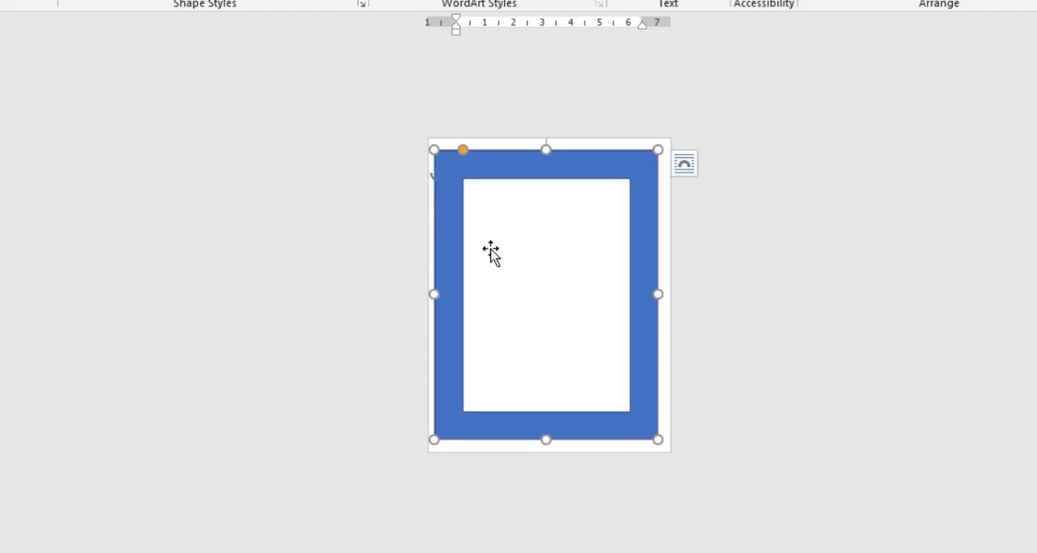
left_click_drag(659, 294, 670, 294)
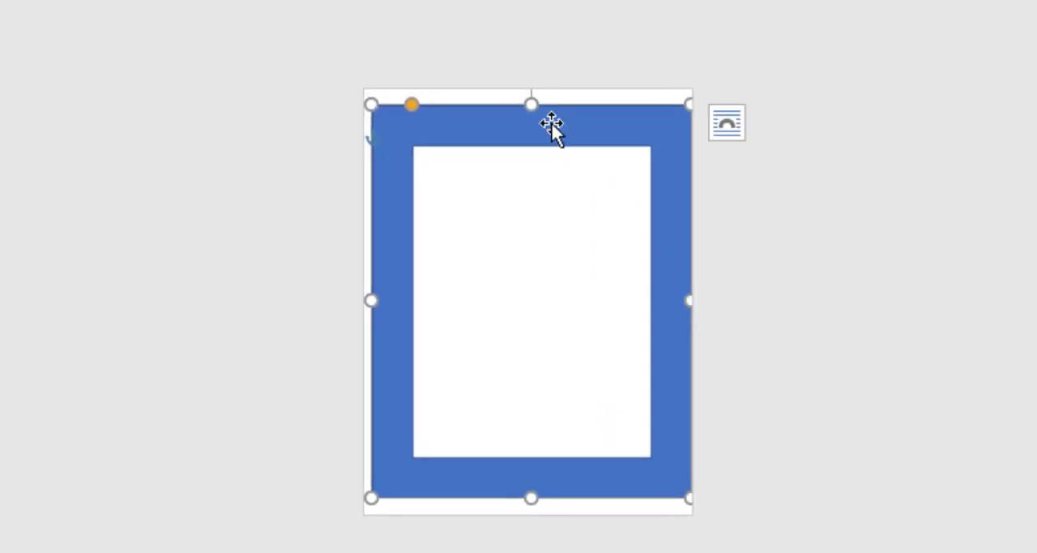
left_click_drag(531, 102, 530, 92)
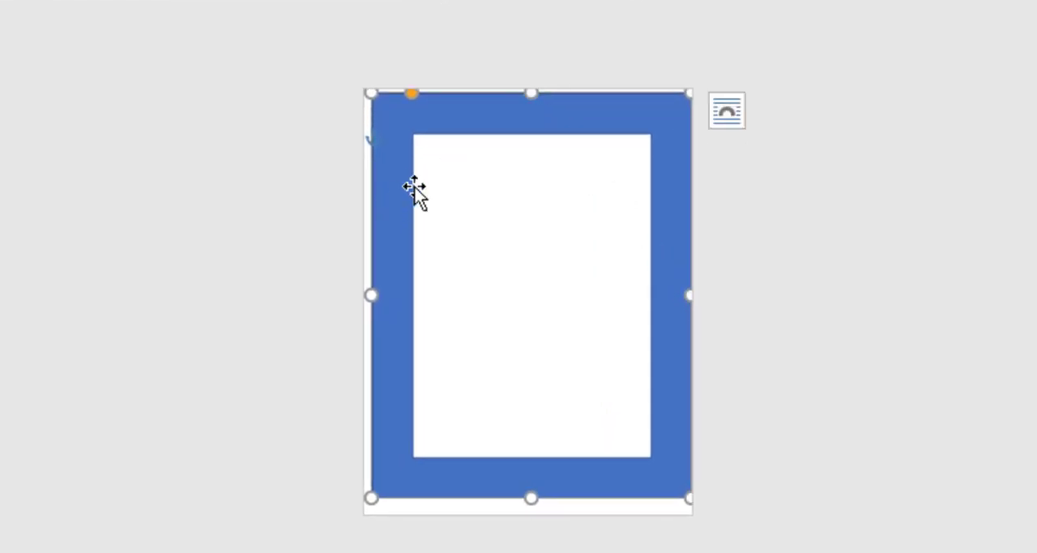
scroll(625, 252, "down", 2)
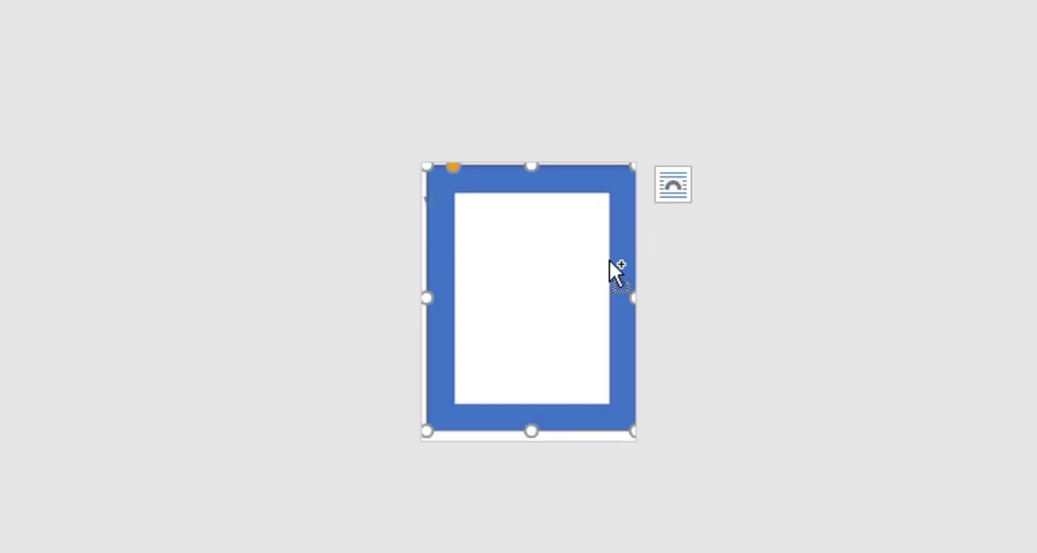
Nudge the page-border frame slightly left and reduce its border to a narrow band.
scroll(616, 272, "up", 2)
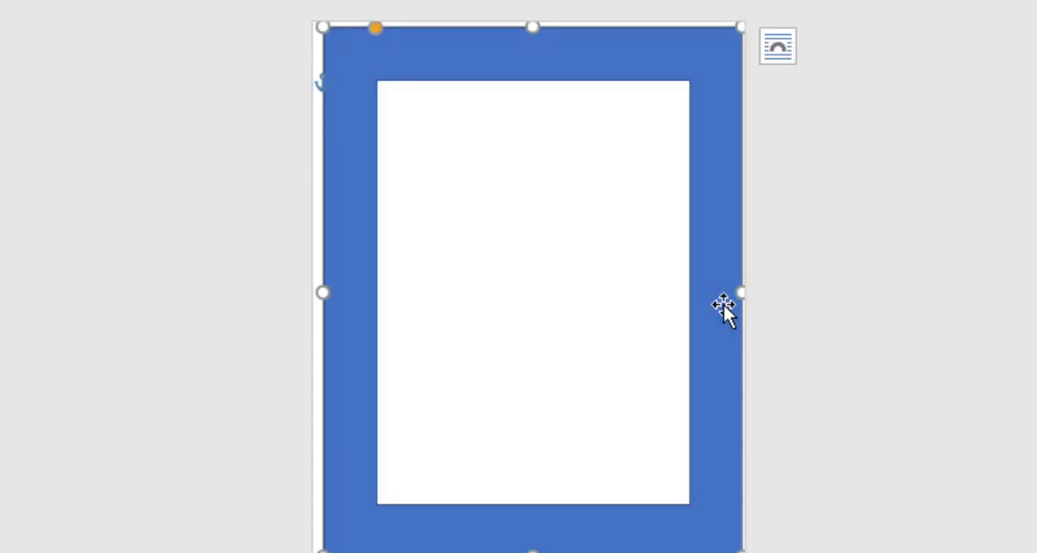
key("Left")
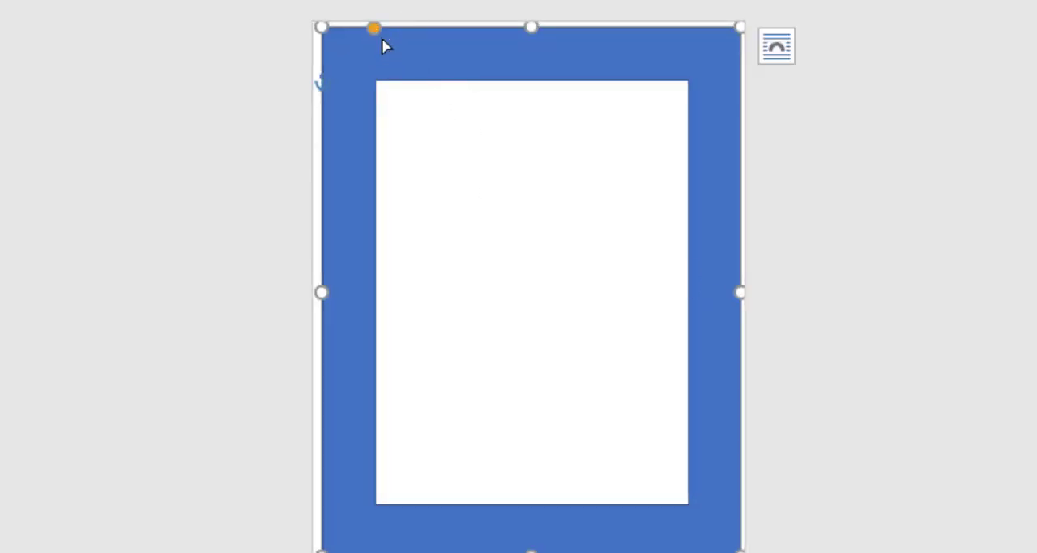
left_click_drag(373, 29, 333, 31)
left_click(550, 478)
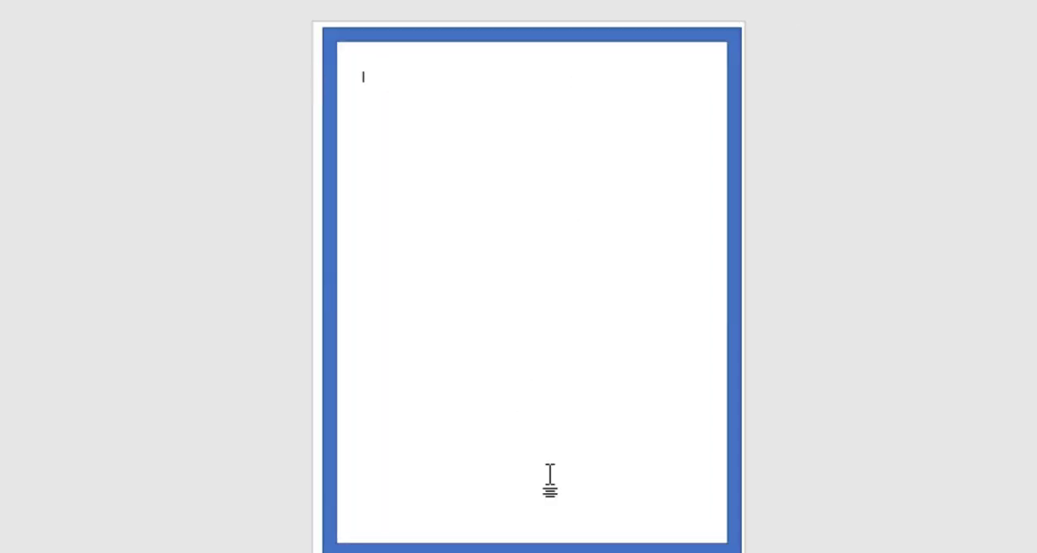
left_click(571, 547)
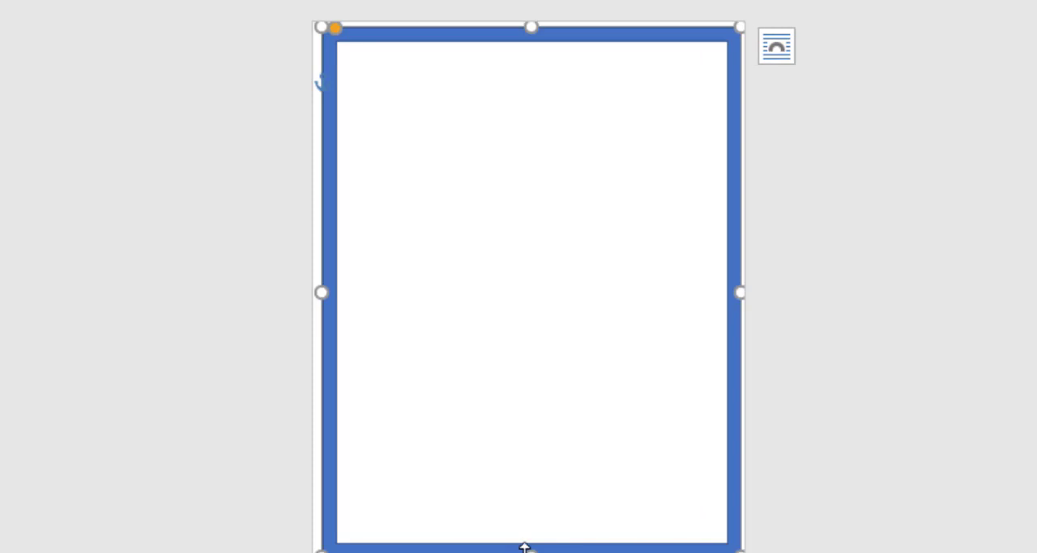
left_click_drag(531, 550, 531, 552)
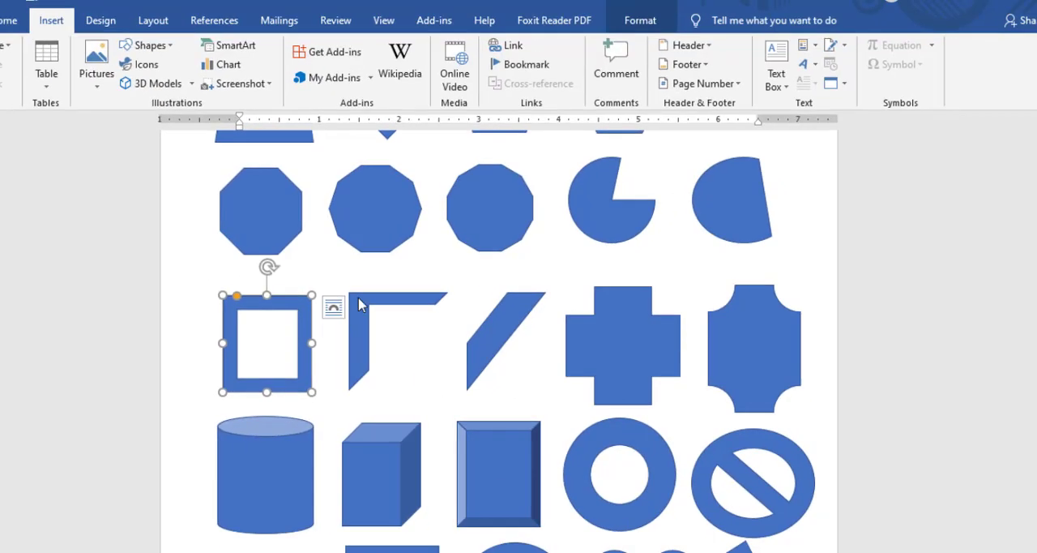
Try moving the half-frame sample down over the donut and back beside the square frame.
left_click(359, 298)
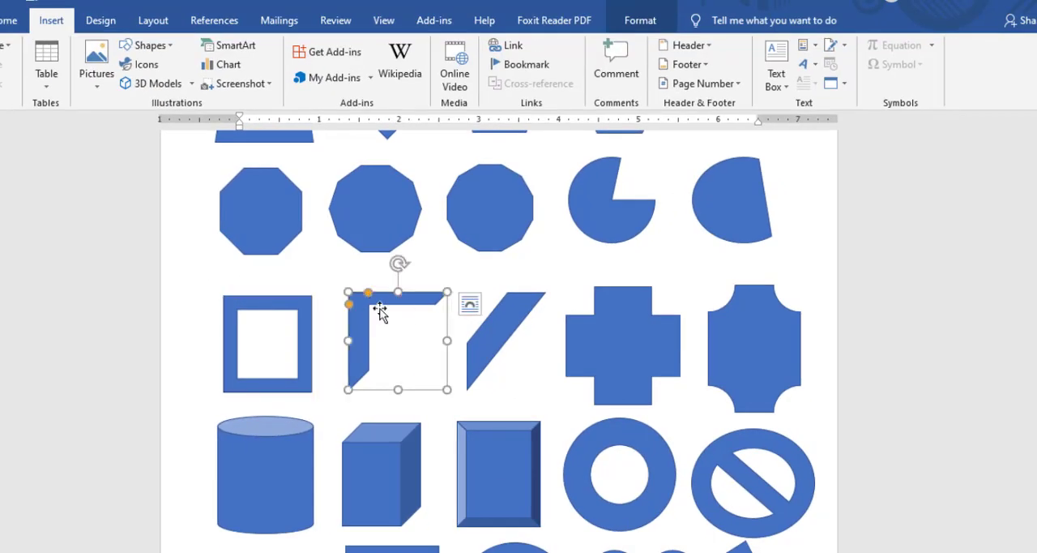
left_click_drag(386, 304, 630, 529)
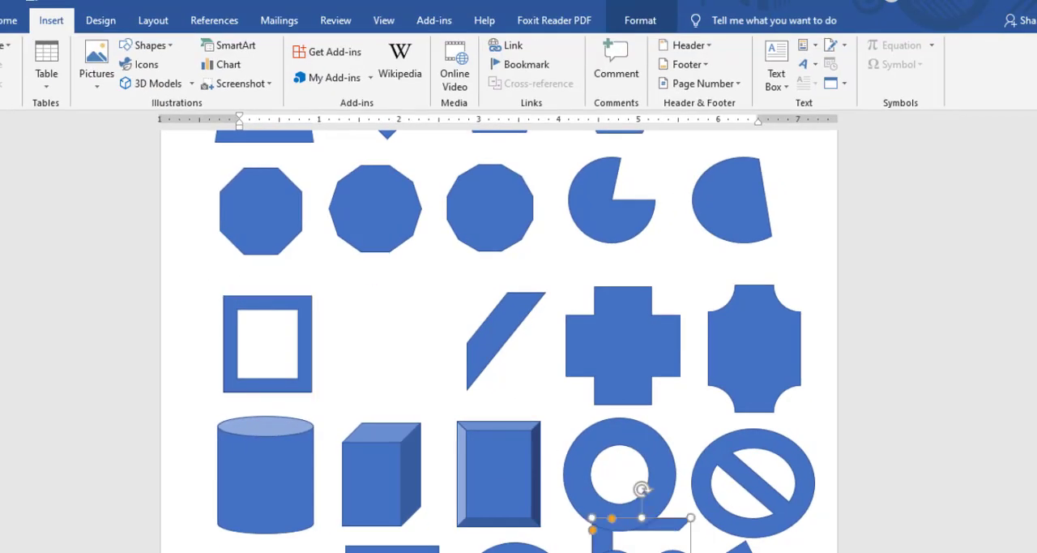
left_click_drag(568, 464, 384, 286)
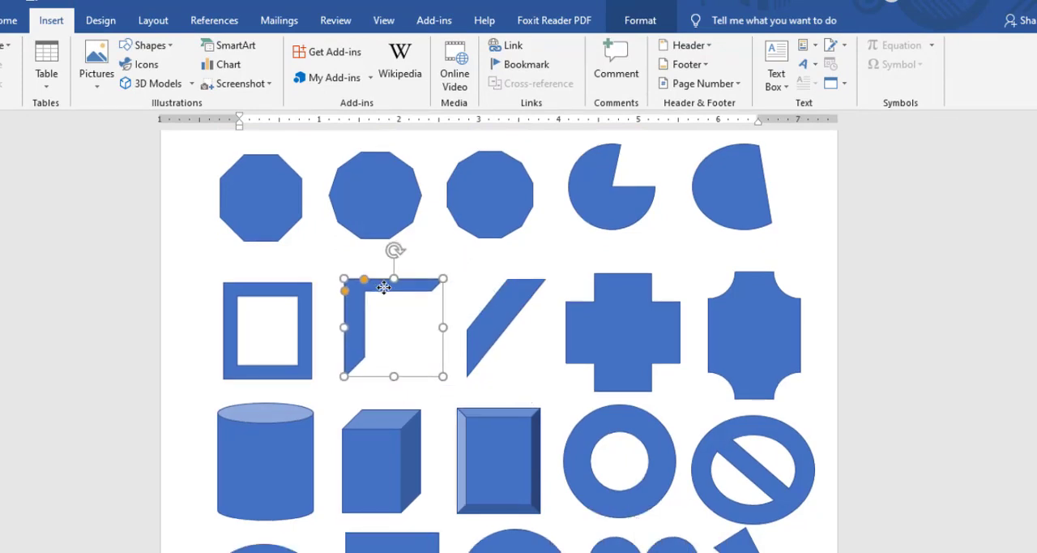
Widen the diagonal stripe until it becomes a full triangle, and slightly thicken the arms of the cross sample.
left_click(514, 313)
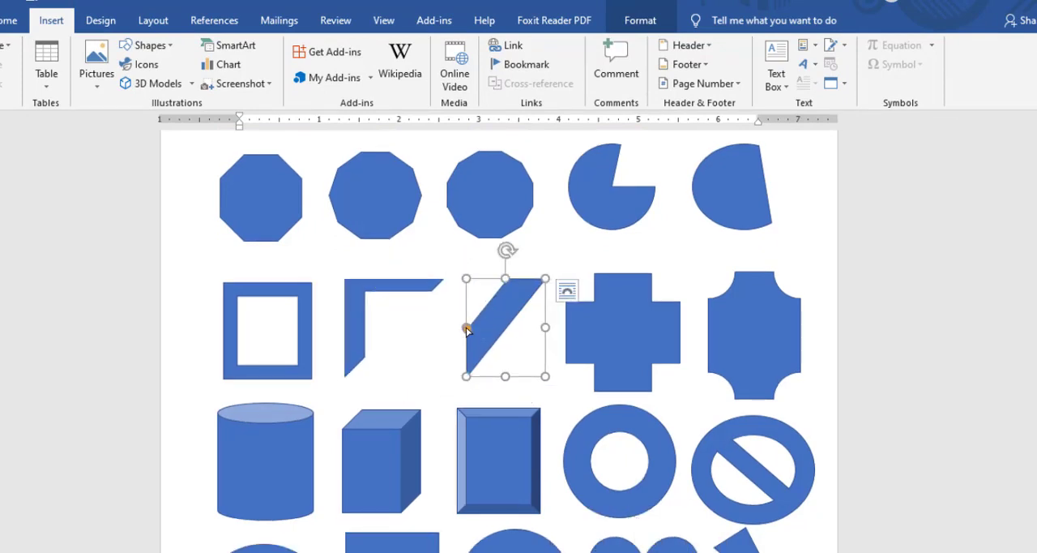
left_click_drag(467, 328, 509, 218)
left_click(602, 305)
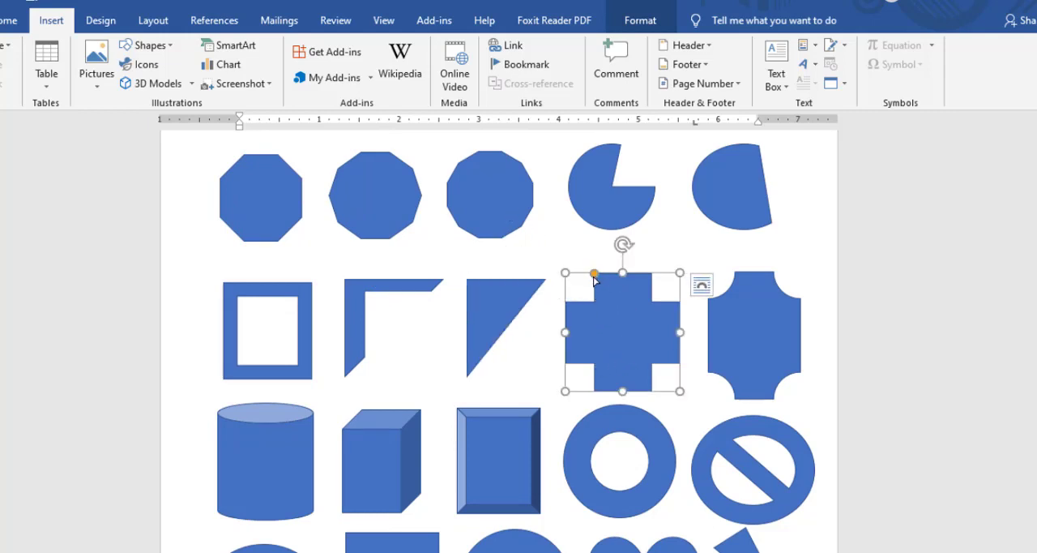
mouse_move(594, 278)
left_mouse_down()
mouse_move(619, 283)
mouse_move(592, 278)
left_mouse_up()
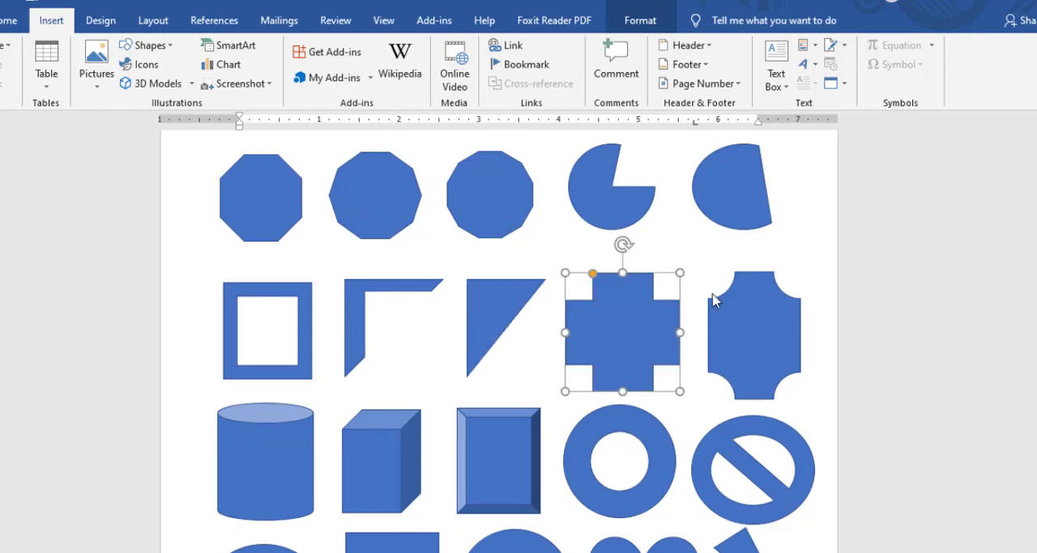
Deepen the plaque's concave corners until it forms a four-pointed star, and try different depths for the cylinder's top ellipse.
left_click(743, 361)
left_click_drag(734, 271, 767, 327)
scroll(564, 338, "down", 3)
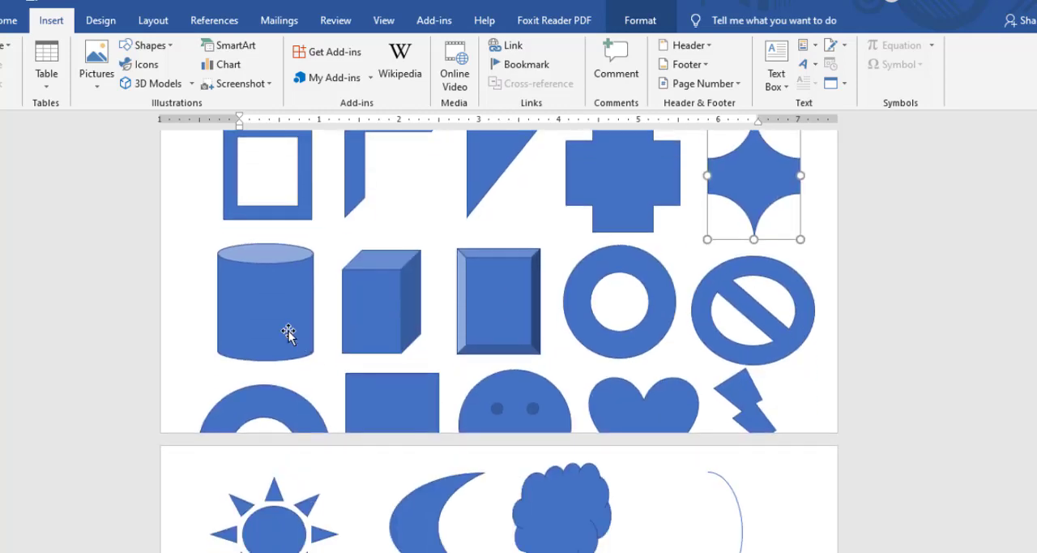
left_click(267, 263)
left_click_drag(266, 265, 262, 317)
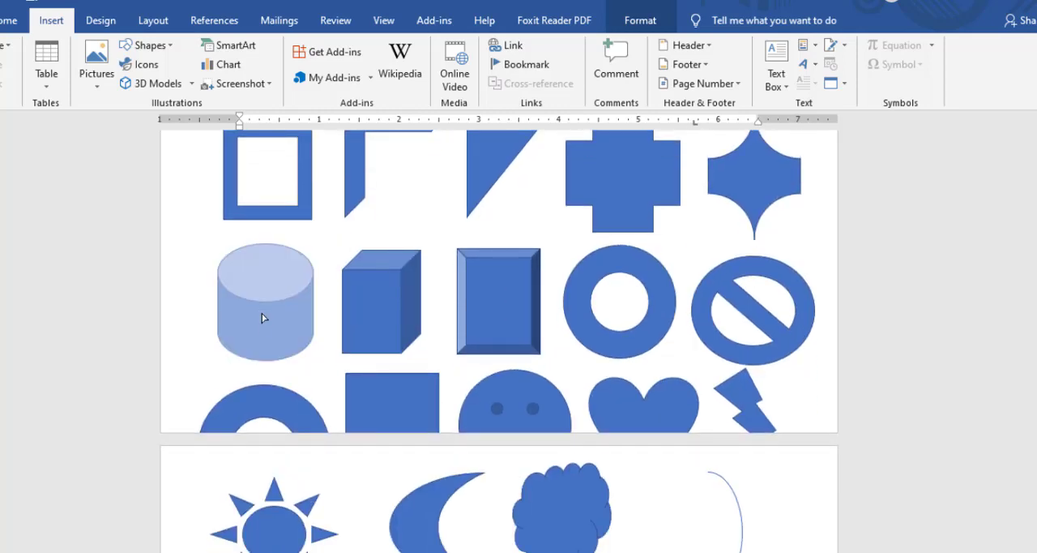
left_click_drag(267, 277, 277, 294)
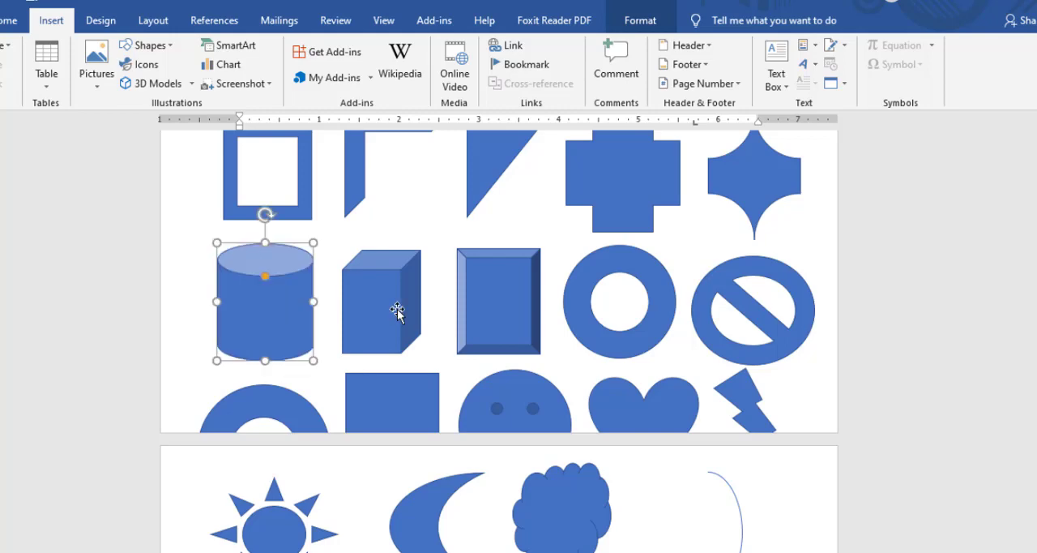
Slightly reduce the cube's depth, and adjust the bevel sample with a slightly wider edge and a lower position.
left_click(392, 281)
mouse_move(342, 269)
left_mouse_down()
mouse_move(347, 294)
mouse_move(343, 267)
left_mouse_up()
left_click(492, 302)
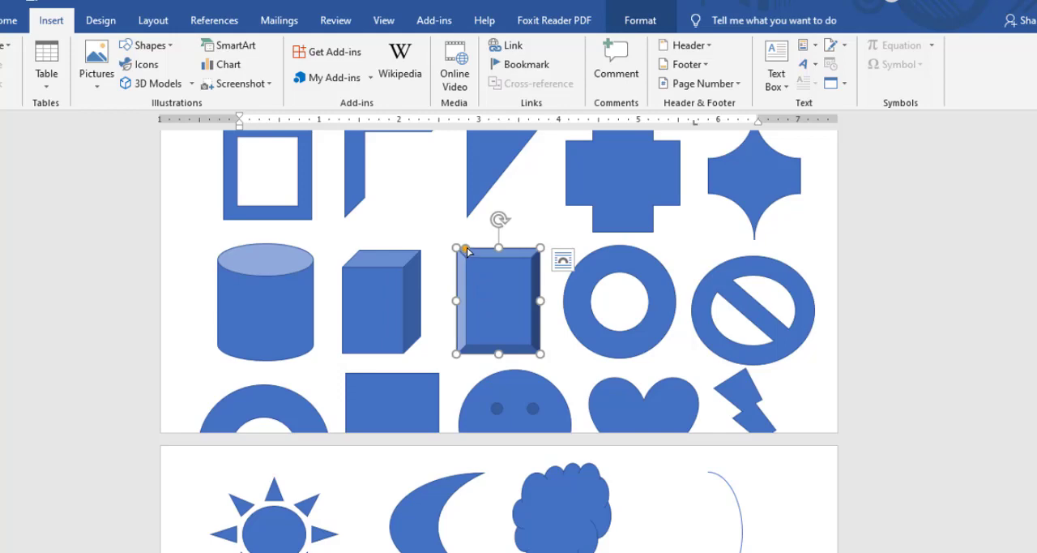
mouse_move(466, 251)
left_mouse_down()
mouse_move(507, 257)
mouse_move(474, 265)
left_mouse_up()
Thin the donut into a narrow ring and slim down the ring and bar of the "no" symbol beside it.
left_click(653, 278)
scroll(616, 279, "down", 1)
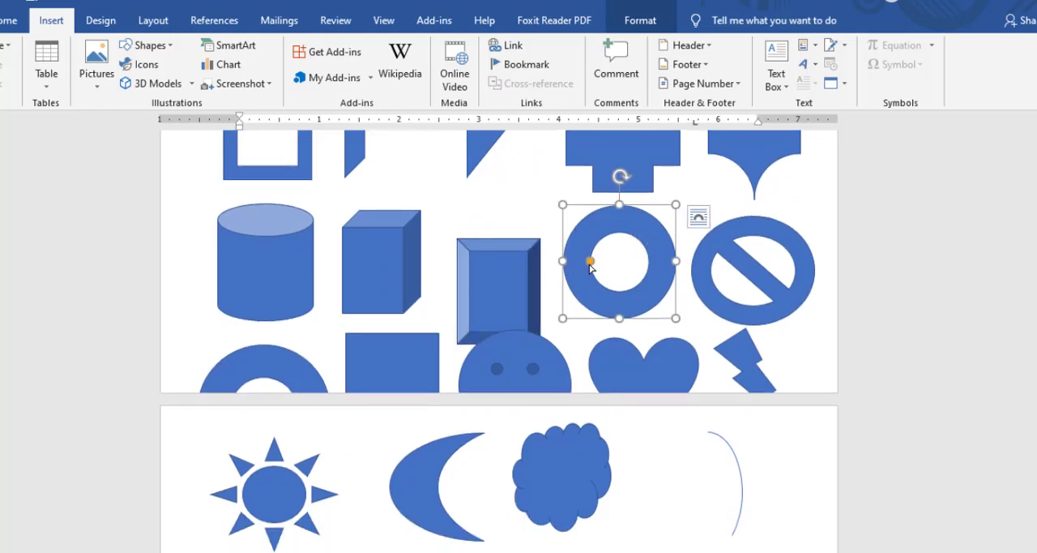
mouse_move(590, 266)
left_mouse_down()
mouse_move(567, 264)
mouse_move(618, 266)
mouse_move(571, 263)
left_mouse_up()
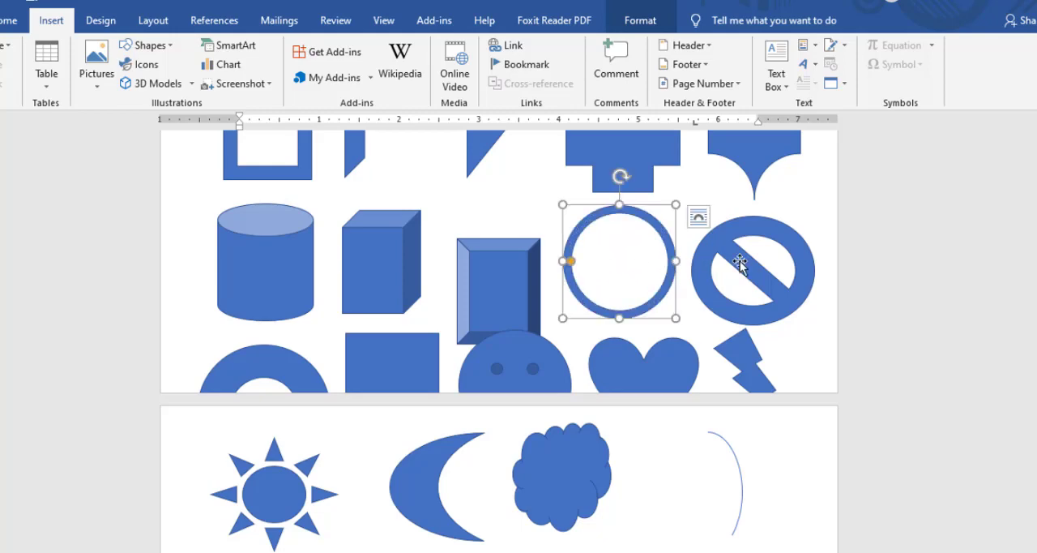
left_click(760, 271)
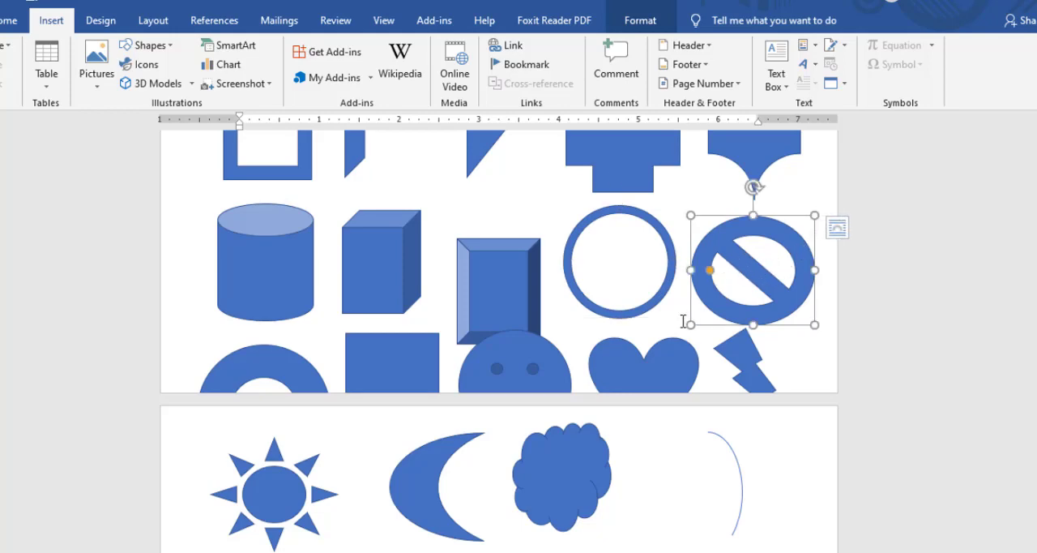
mouse_move(713, 274)
left_mouse_down()
mouse_move(732, 275)
mouse_move(695, 270)
left_mouse_up()
Move the block arc sample below the round brackets on the next page and delete it.
scroll(351, 313, "down", 1)
scroll(351, 312, "down", 2)
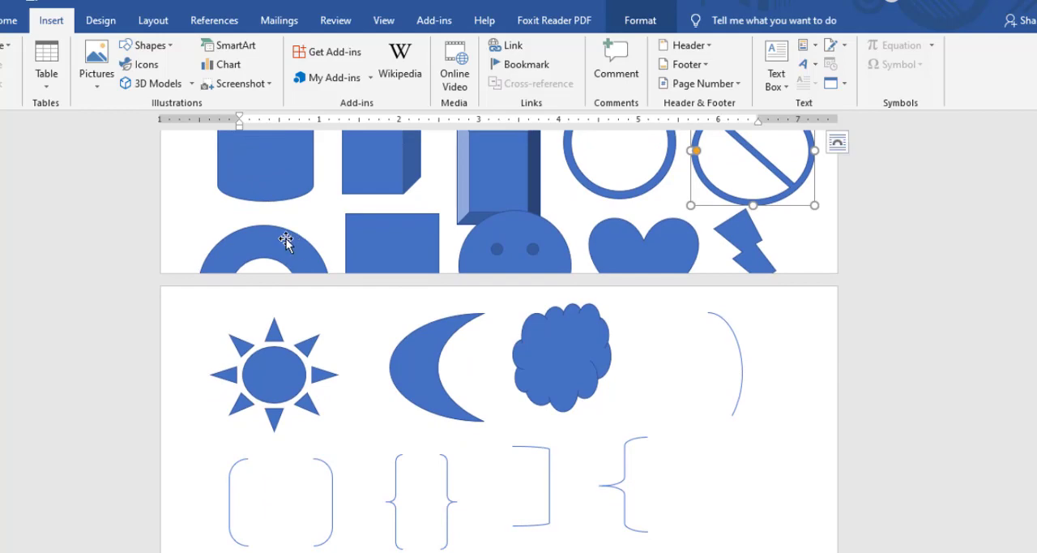
scroll(295, 247, "up", 8)
scroll(294, 247, "down", 10)
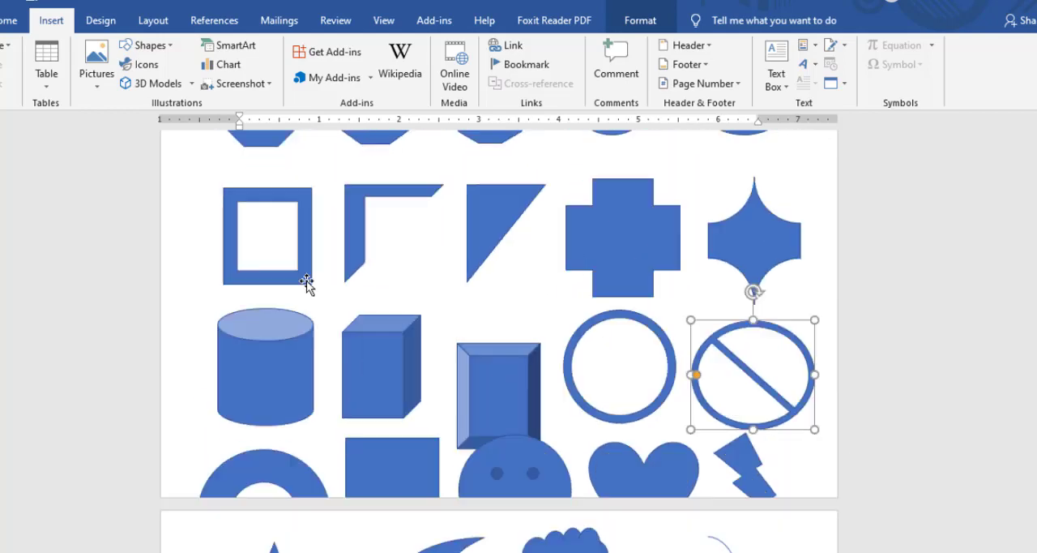
left_click(280, 166)
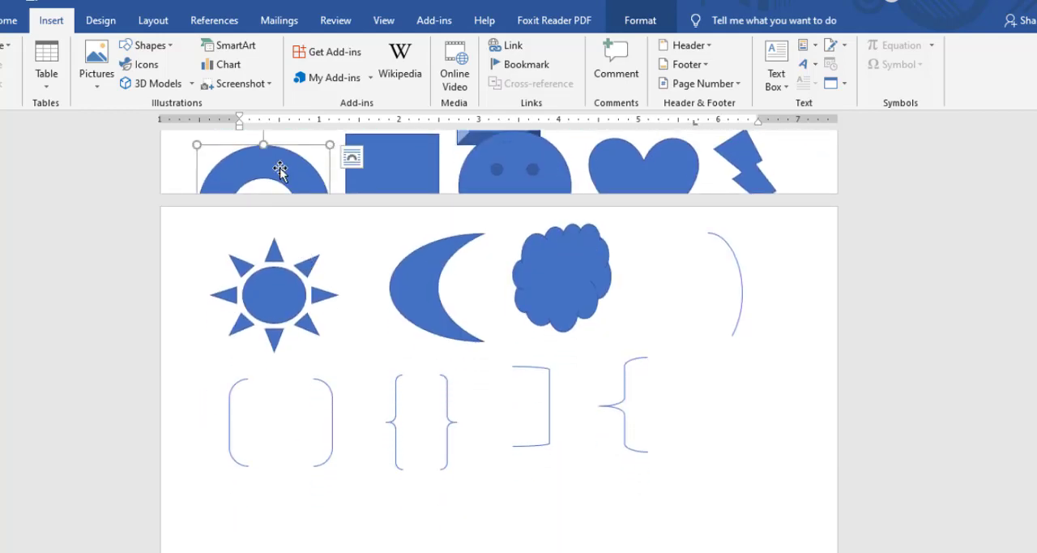
left_click_drag(291, 469, 341, 492)
scroll(359, 365, "down", 12)
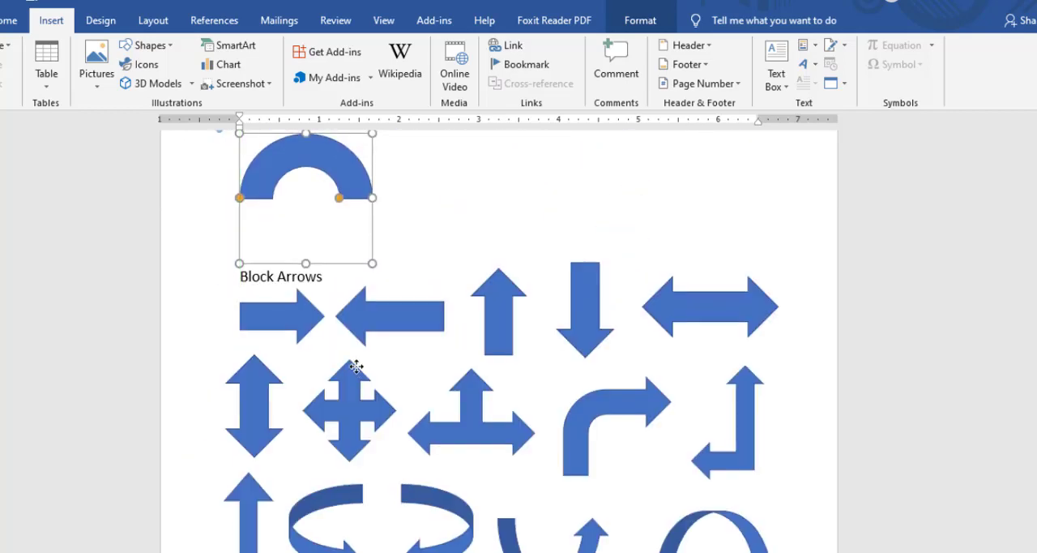
scroll(323, 193, "up", 6)
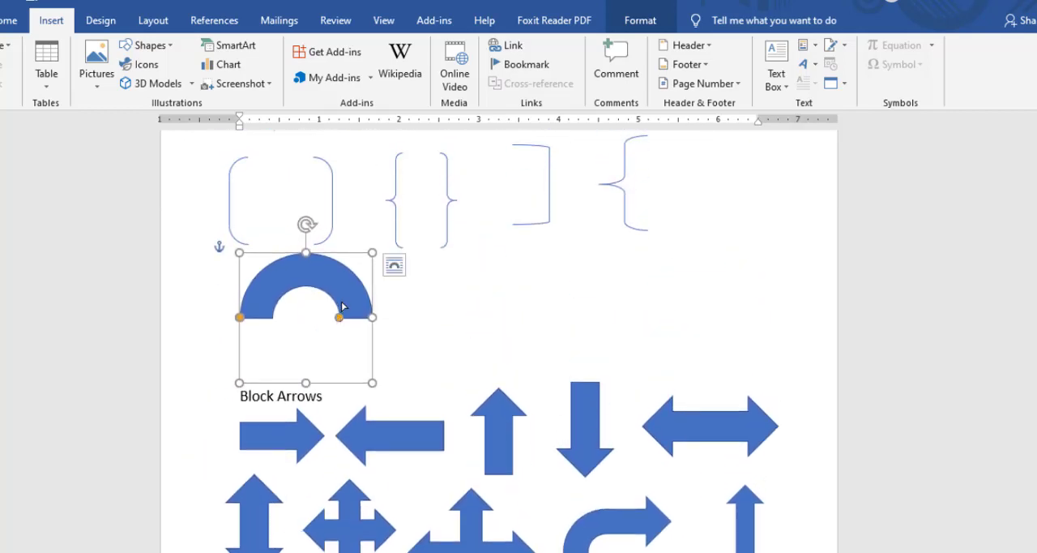
left_click_drag(339, 317, 384, 329)
key("Delete")
Enlarge the sun's central disc until it nearly meets the rays, and thin the moon into a narrow crescent.
scroll(359, 301, "up", 3)
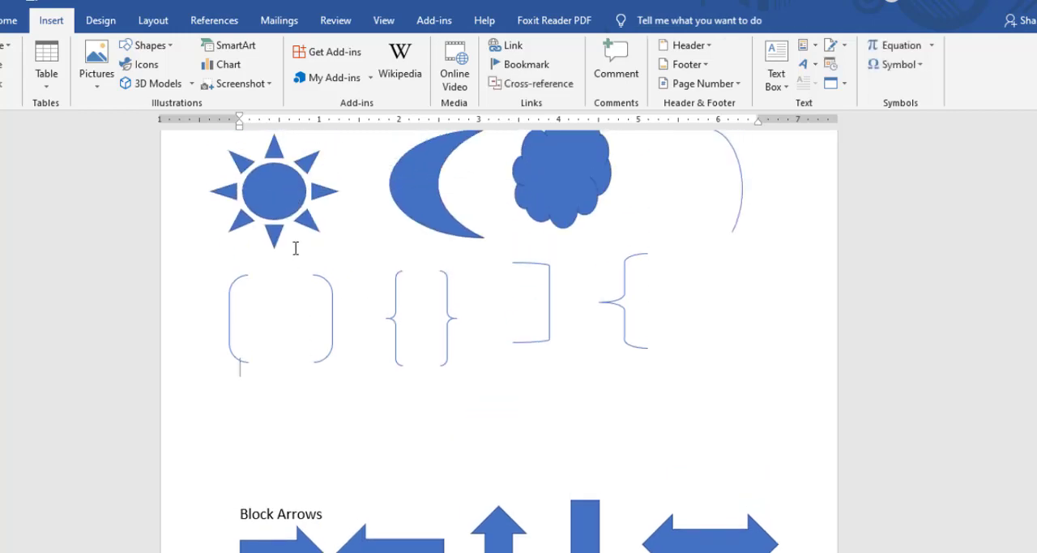
left_click(279, 202)
scroll(283, 235, "up", 3)
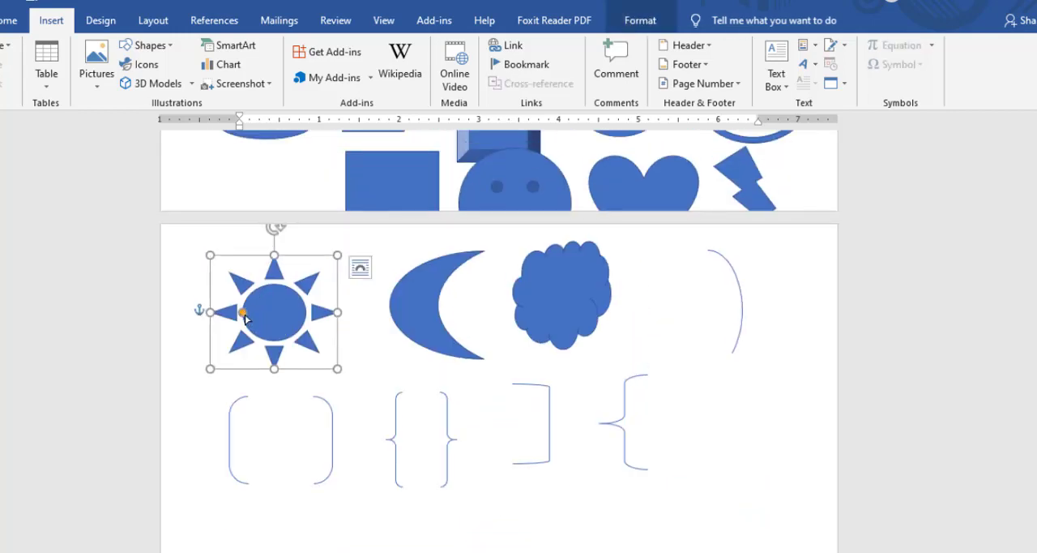
left_click_drag(248, 316, 173, 300)
left_click(436, 312)
left_click_drag(437, 306, 405, 313)
Move the smiley face sample from below the bevel onto the next page, over the lower part of the arc.
left_click(565, 297)
scroll(541, 285, "up", 3)
scroll(541, 285, "up", 1)
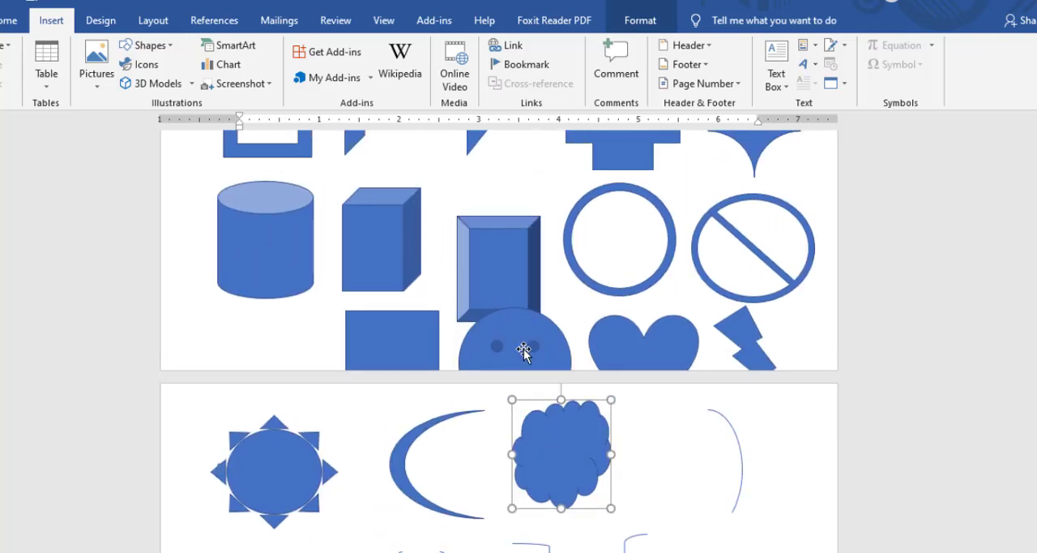
left_click(519, 351)
left_click_drag(526, 344, 719, 497)
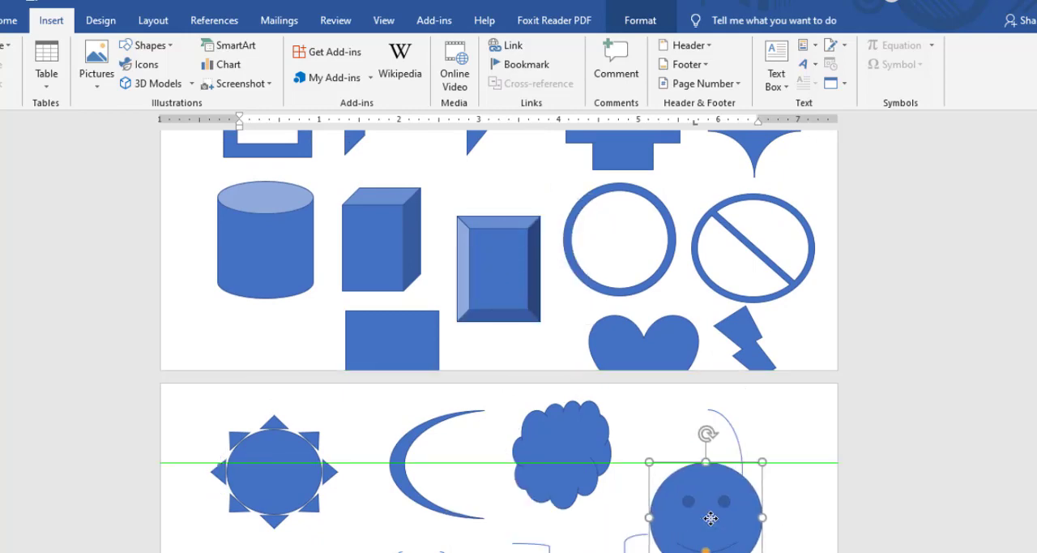
scroll(520, 226, "down", 5)
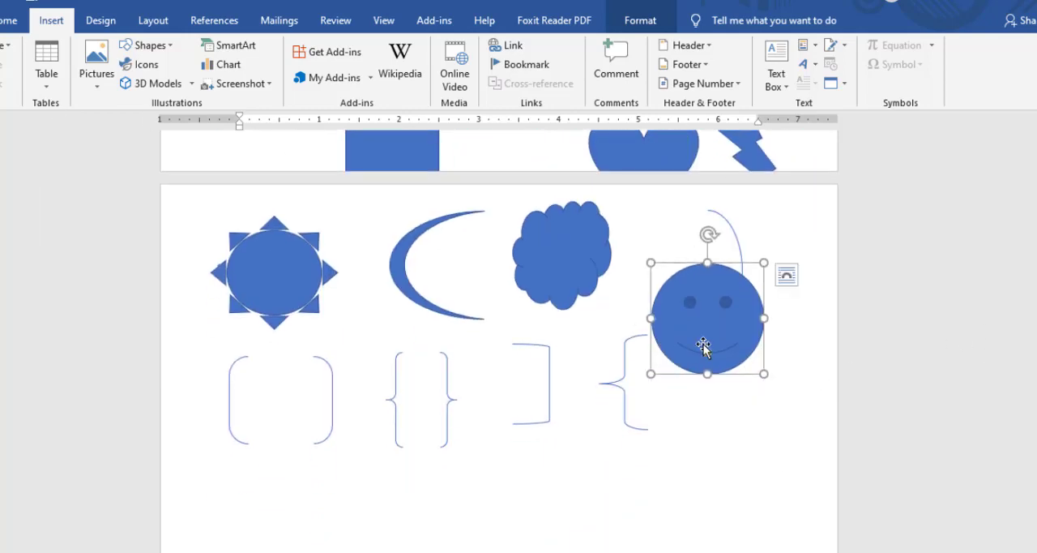
Turn the smiley face's mouth into a frown and back into a smile.
left_click_drag(711, 349, 714, 304)
left_click(708, 340)
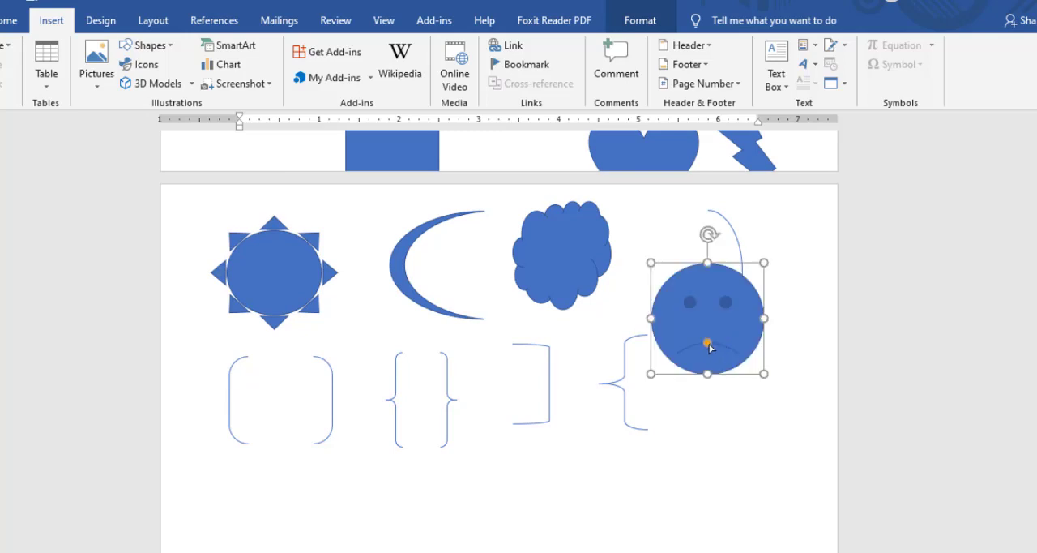
left_click_drag(709, 347, 712, 384)
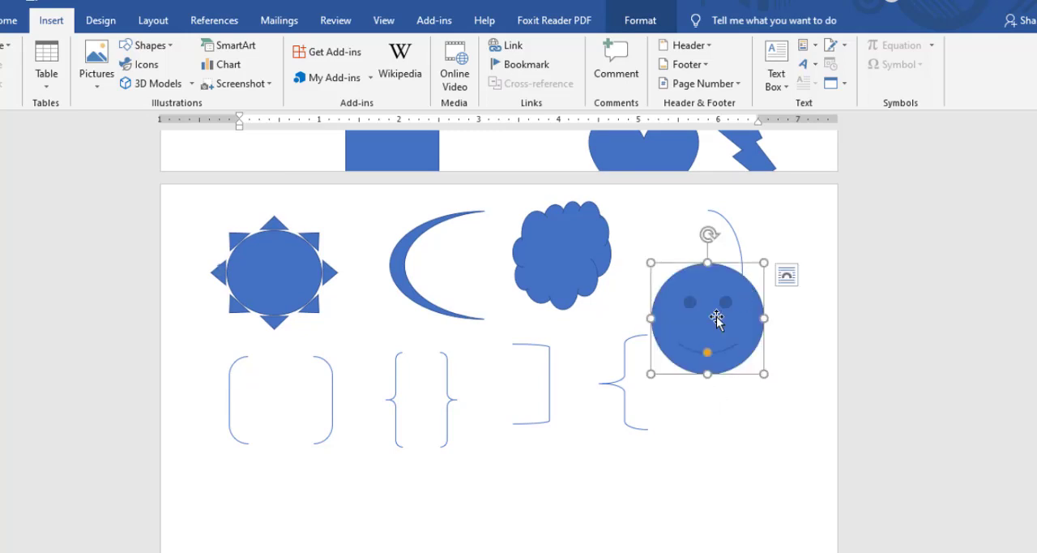
Move the smiley face down clear of the arc, and extend both ends of the arc into an almost closed ellipse.
left_click_drag(698, 285, 726, 458)
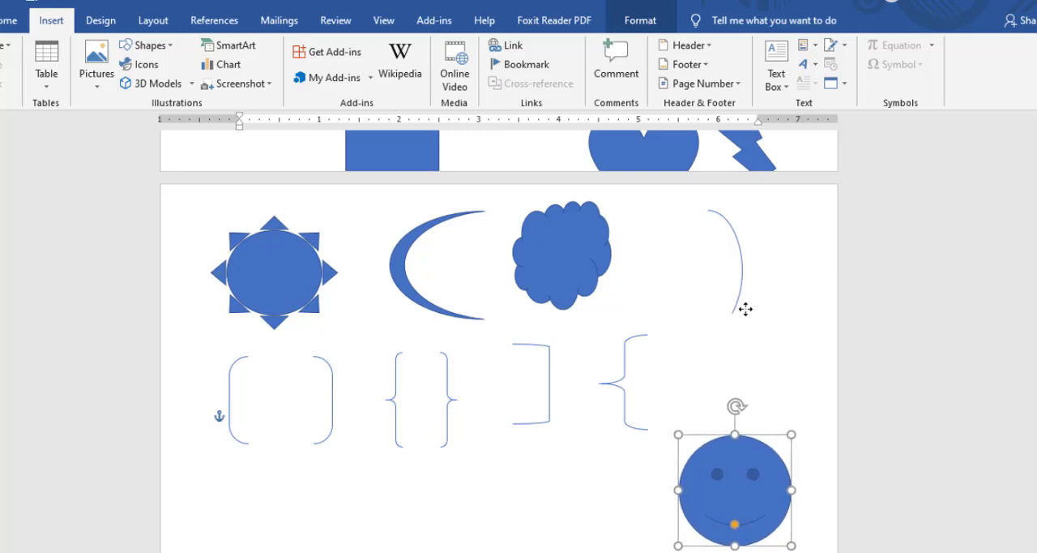
left_click(743, 272)
left_click(738, 274)
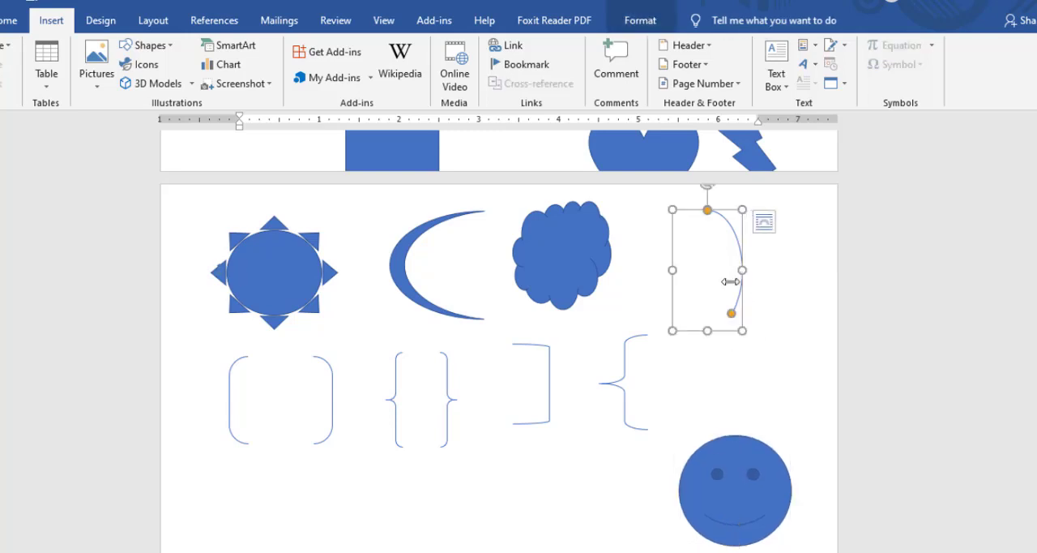
left_click_drag(731, 318, 679, 320)
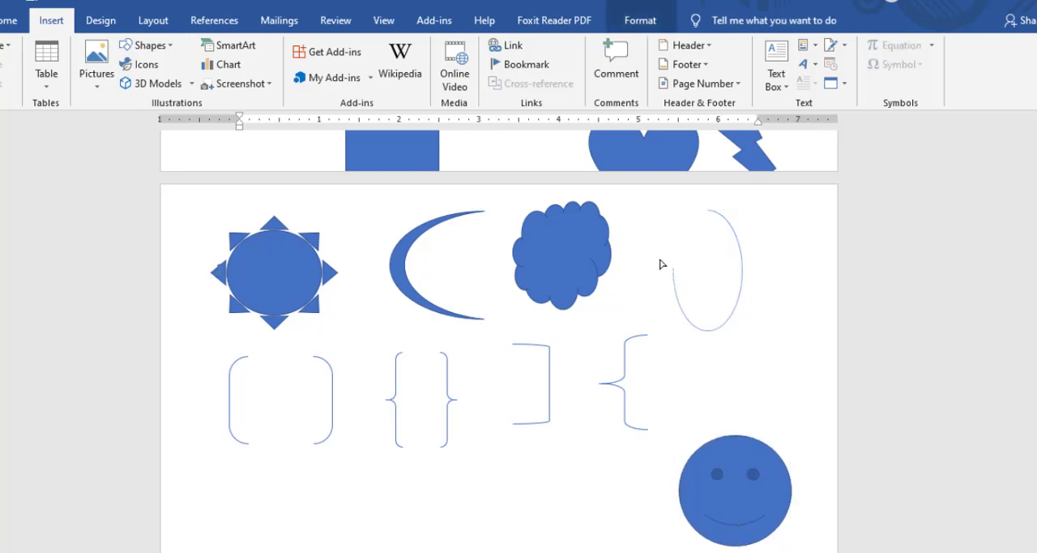
left_click_drag(705, 222, 705, 218)
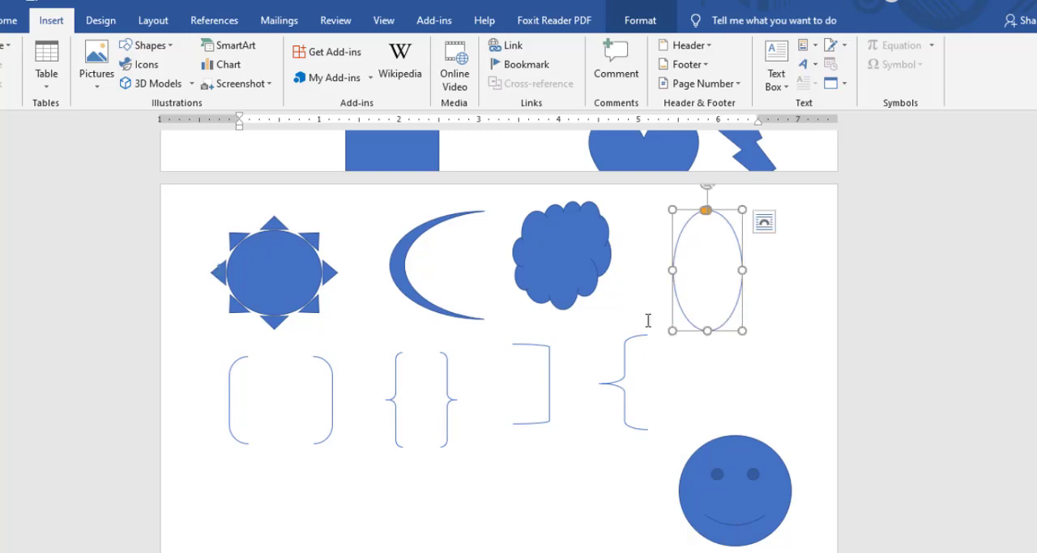
left_click(570, 272)
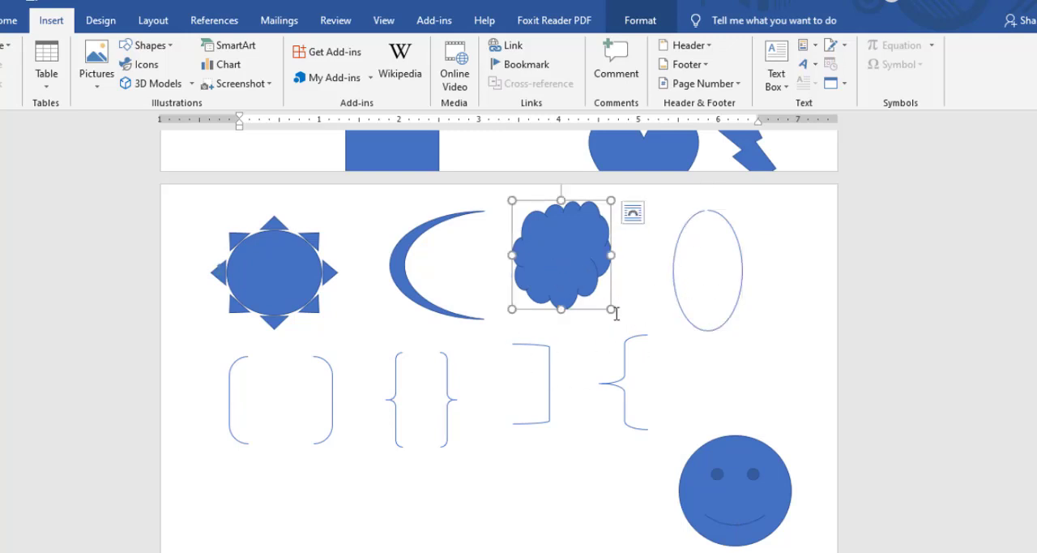
Enlarge the cloud slightly, and round the double bracket's corners as far as possible into a nearly closed oval.
left_click_drag(613, 311, 634, 316)
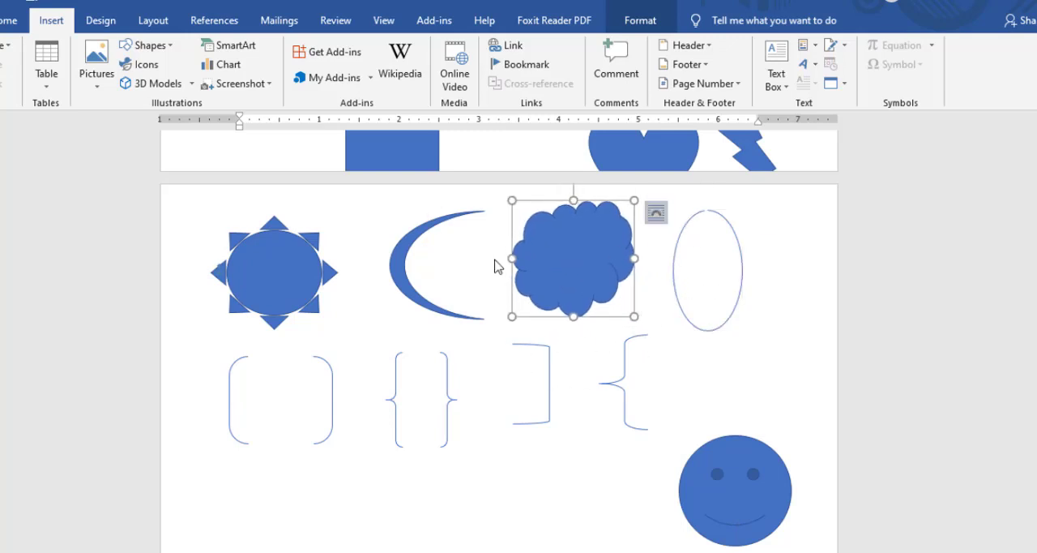
scroll(292, 340, "down", 1)
scroll(291, 341, "down", 1)
left_click(227, 319)
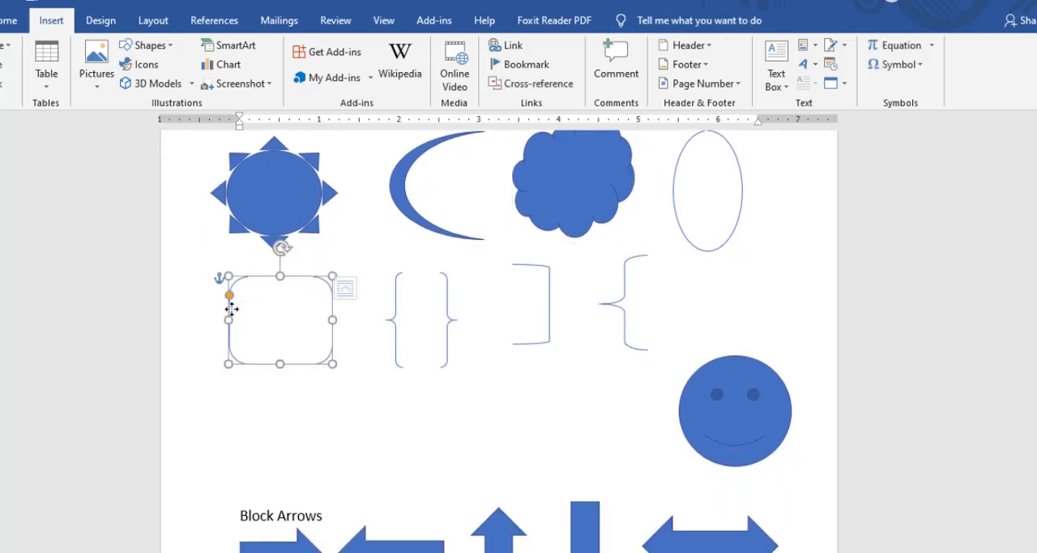
left_click_drag(230, 297, 411, 325)
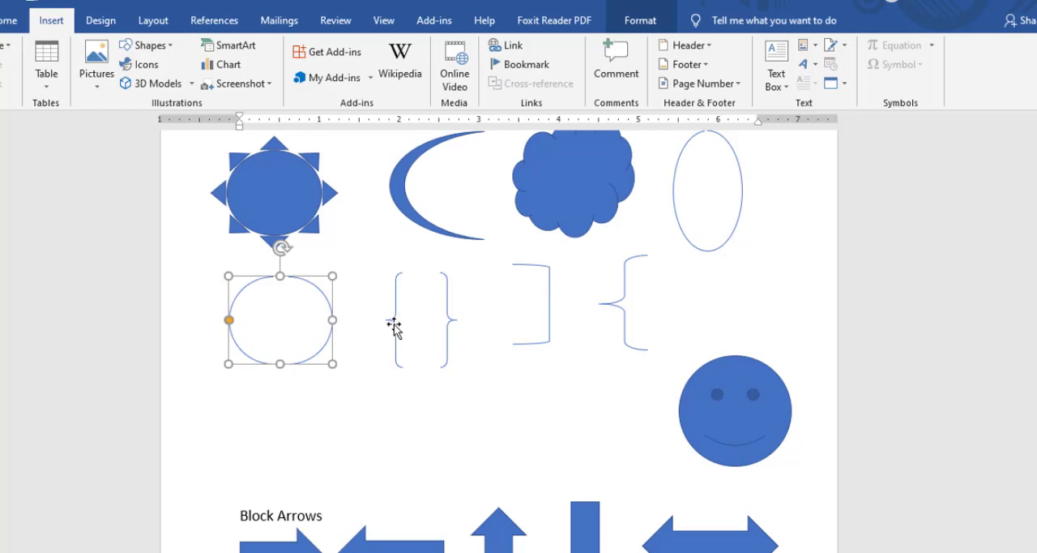
Round the double brace's curves fully, and bend the right bracket's corners into a smooth arc.
left_click(395, 320)
left_click_drag(389, 278, 458, 316)
left_click(549, 309)
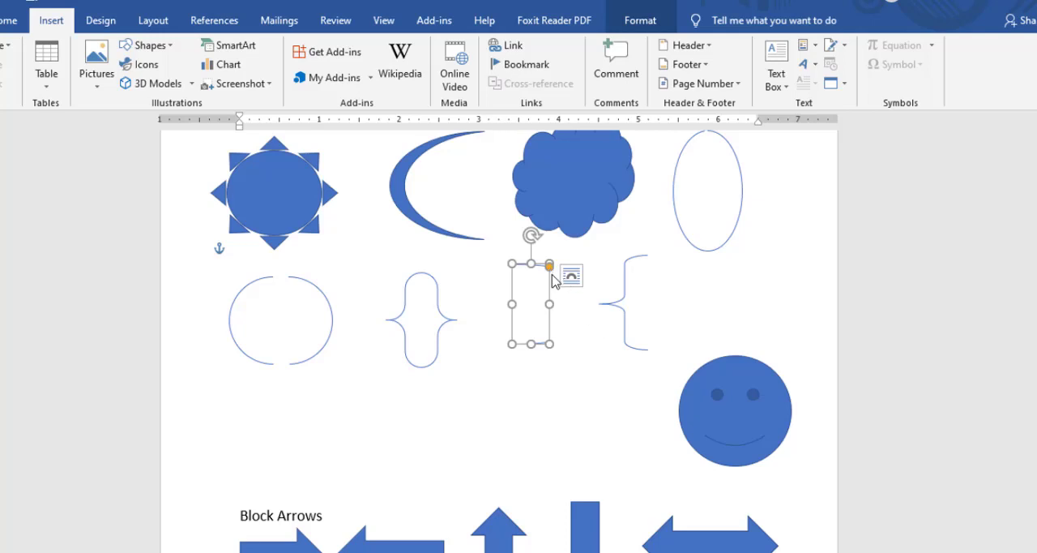
left_click_drag(548, 266, 505, 274)
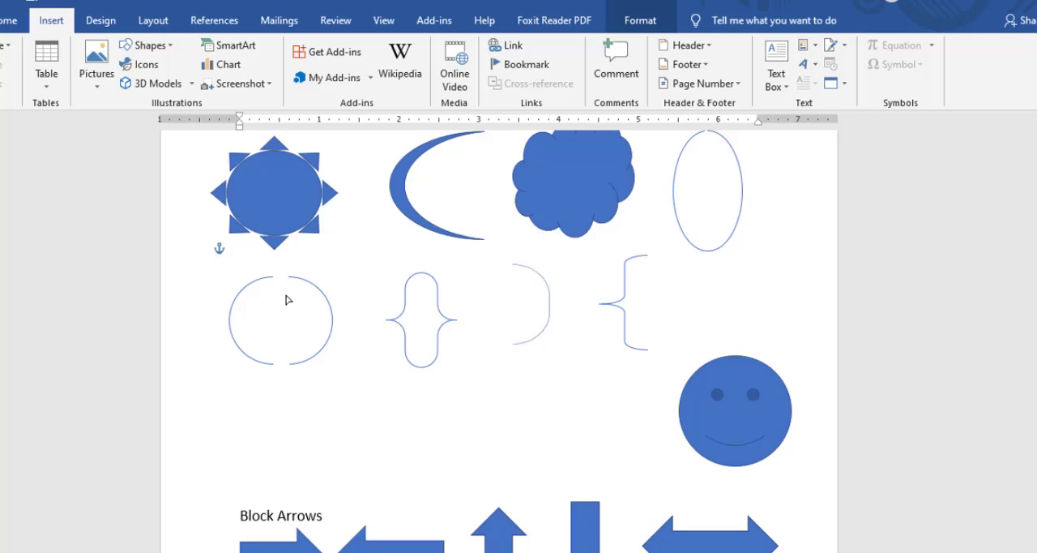
Examine the block arrow samples, checking the handles of the left, left-right and four-way arrows.
scroll(446, 400, "down", 5)
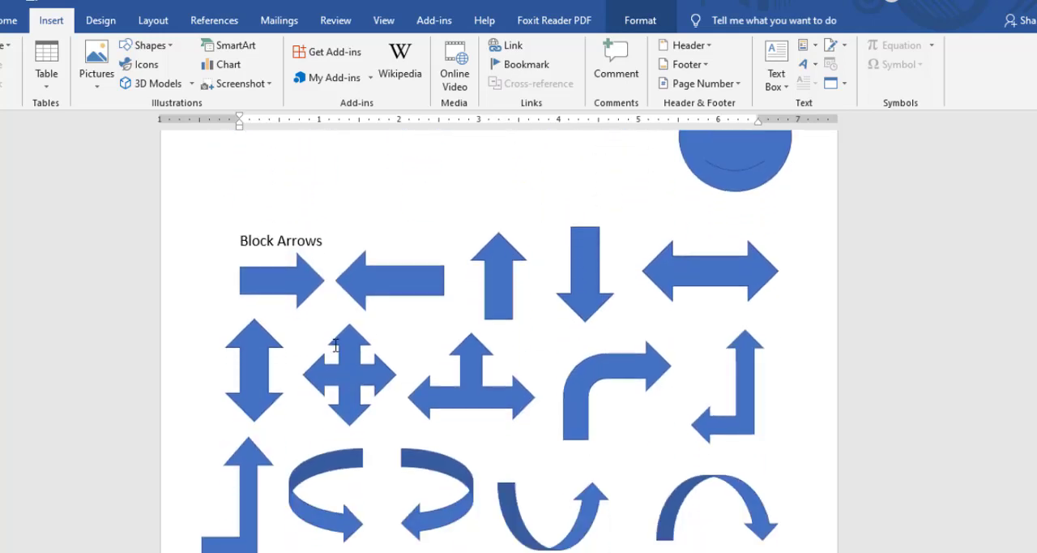
scroll(464, 312, "down", 1)
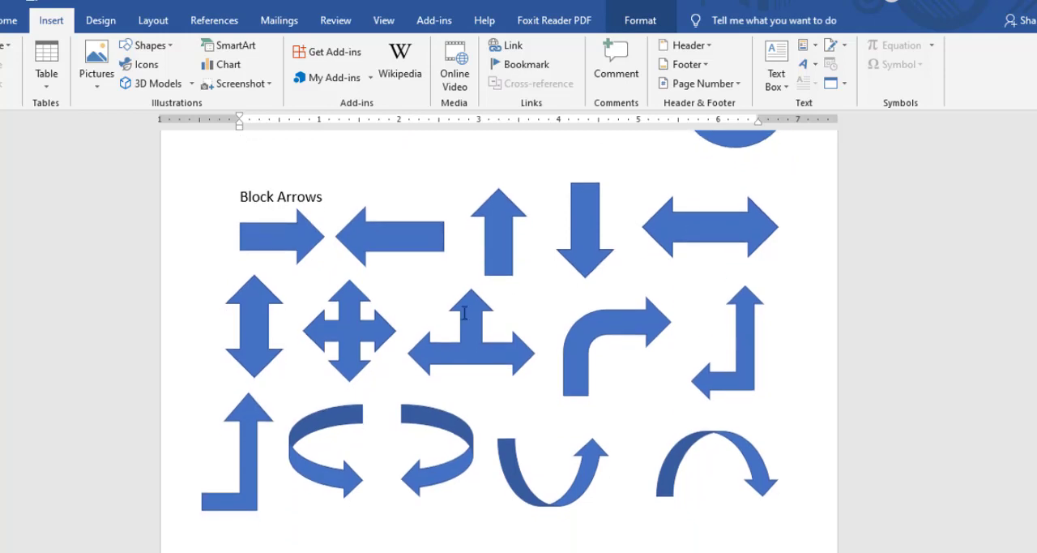
left_click(383, 229)
mouse_move(443, 222)
left_mouse_down()
mouse_move(440, 236)
mouse_move(450, 217)
left_mouse_up()
left_click(696, 231)
scroll(435, 338, "down", 3)
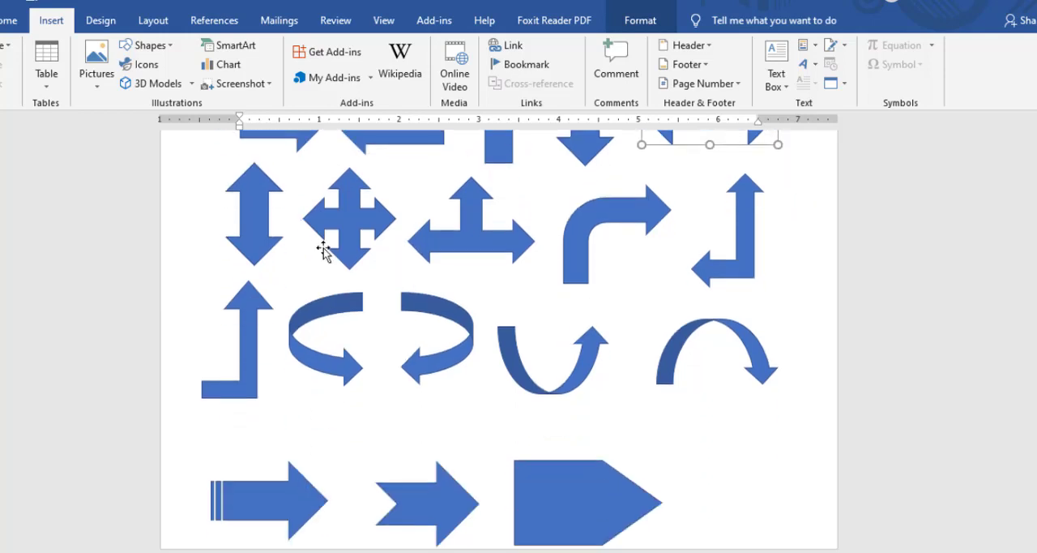
left_click(352, 185)
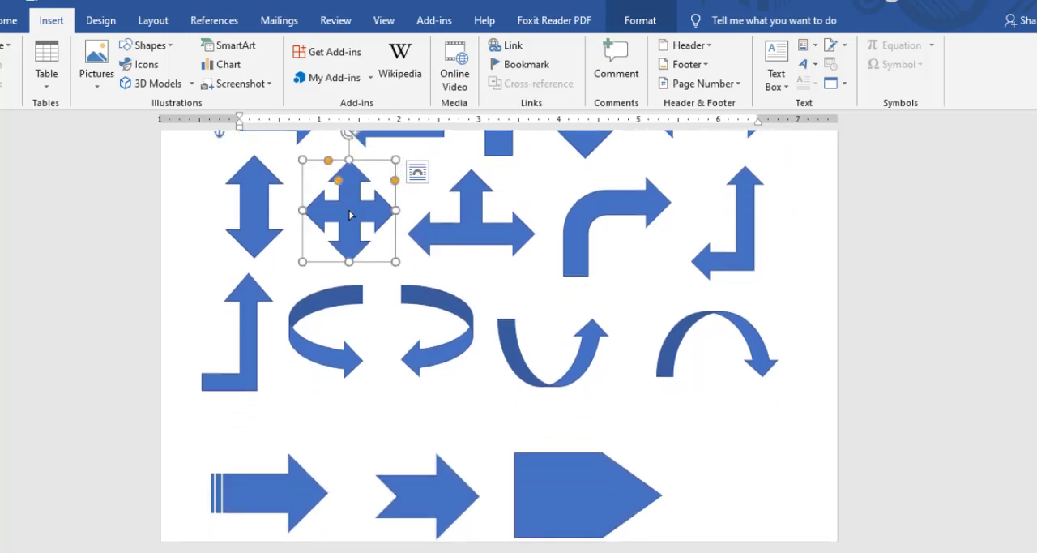
left_click(350, 215)
scroll(574, 343, "down", 4)
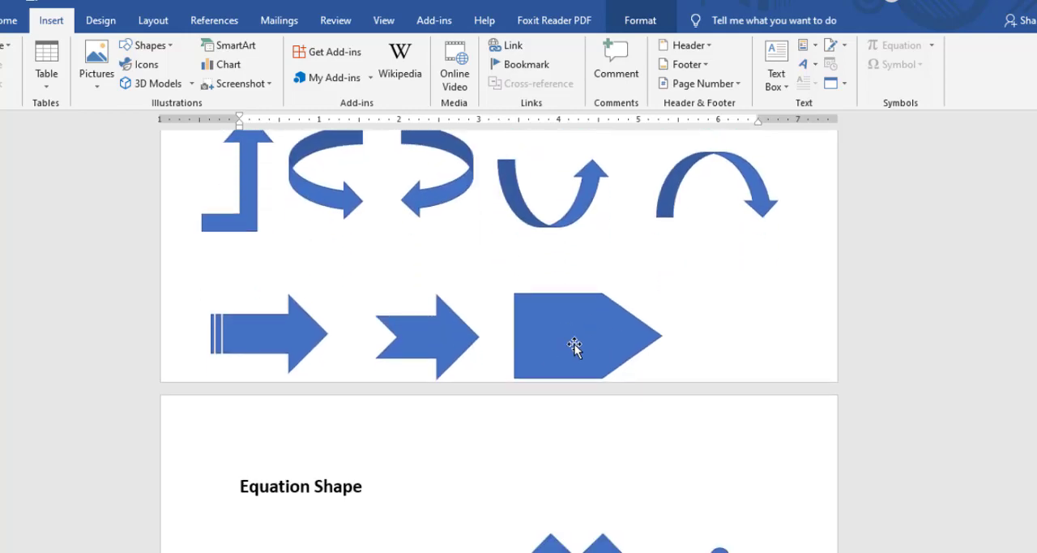
Lengthen the pentagon arrow's point slightly, and adjust the striped arrow's head.
left_click(575, 344)
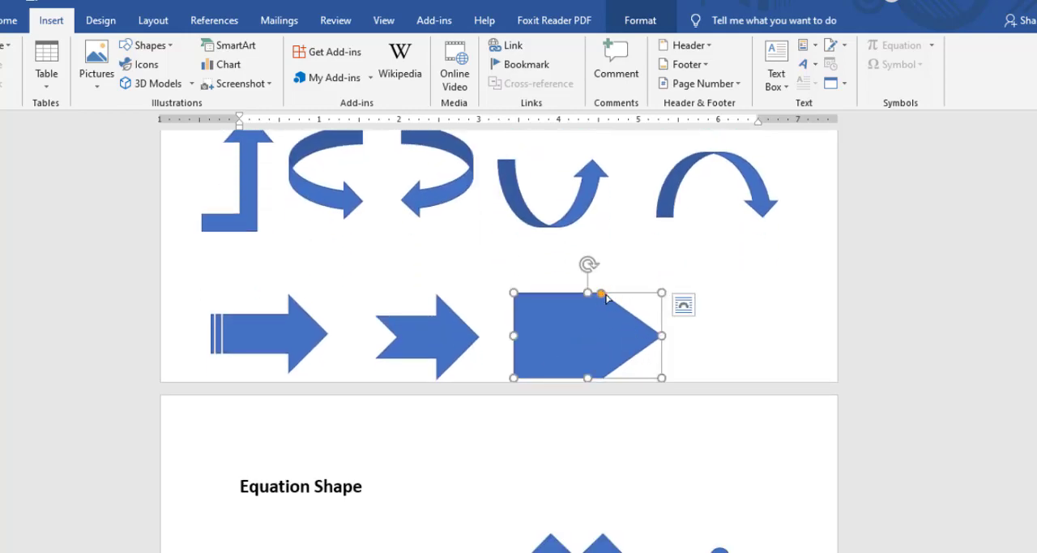
mouse_move(603, 294)
left_mouse_down()
mouse_move(627, 294)
mouse_move(589, 294)
left_mouse_up()
left_click(278, 317)
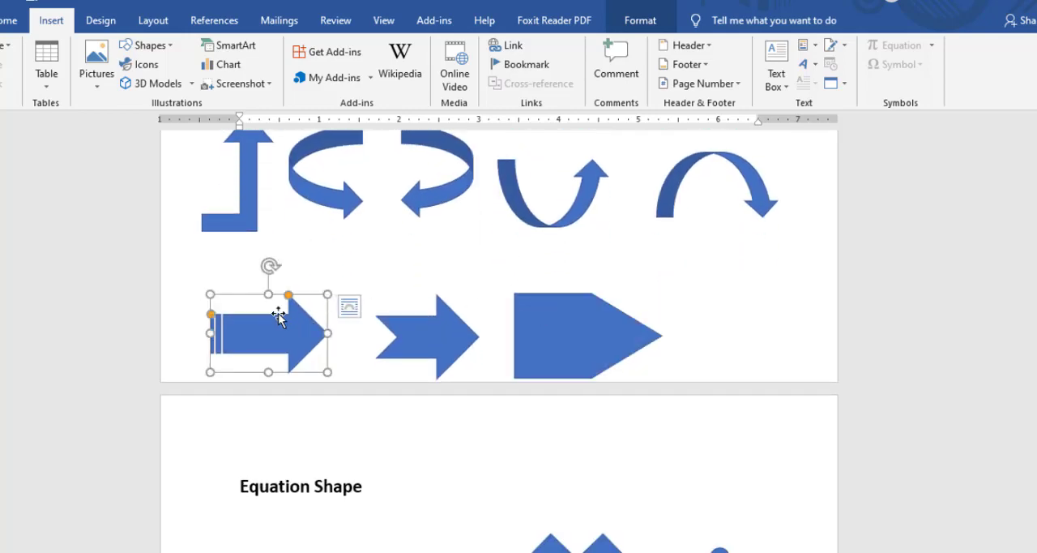
left_click_drag(288, 295, 292, 336)
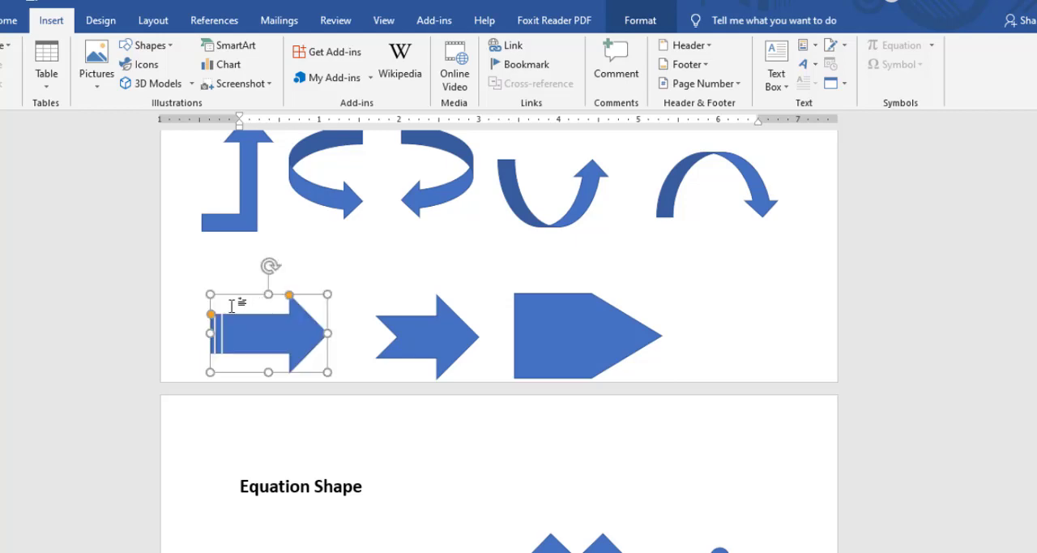
left_click_drag(211, 320, 211, 329)
Examine the equation shape samples, checking the adjustment handles on the plus and not-equal signs.
scroll(700, 226, "up", 1)
scroll(620, 240, "up", 1)
scroll(526, 297, "down", 7)
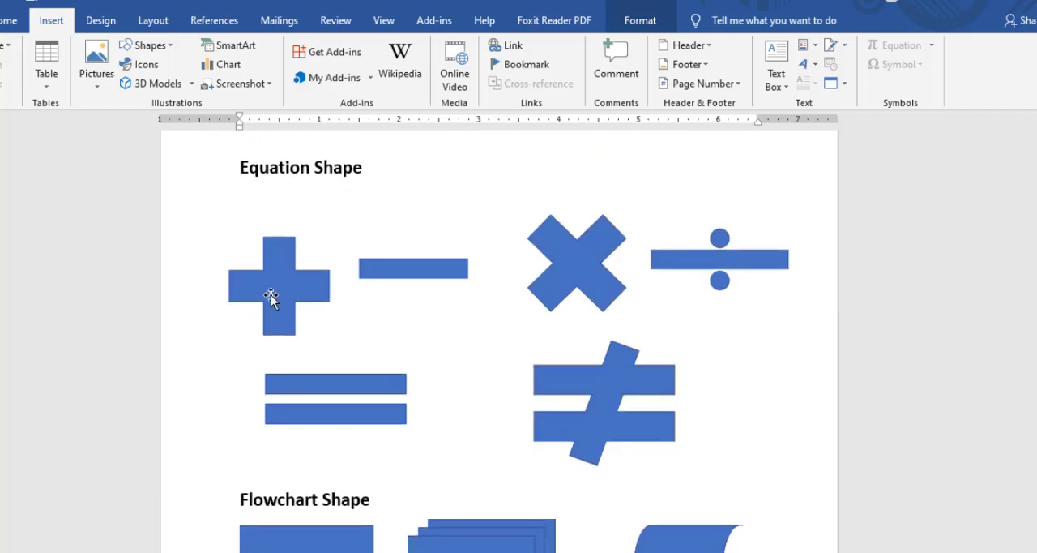
left_click(271, 297)
scroll(558, 260, "down", 1)
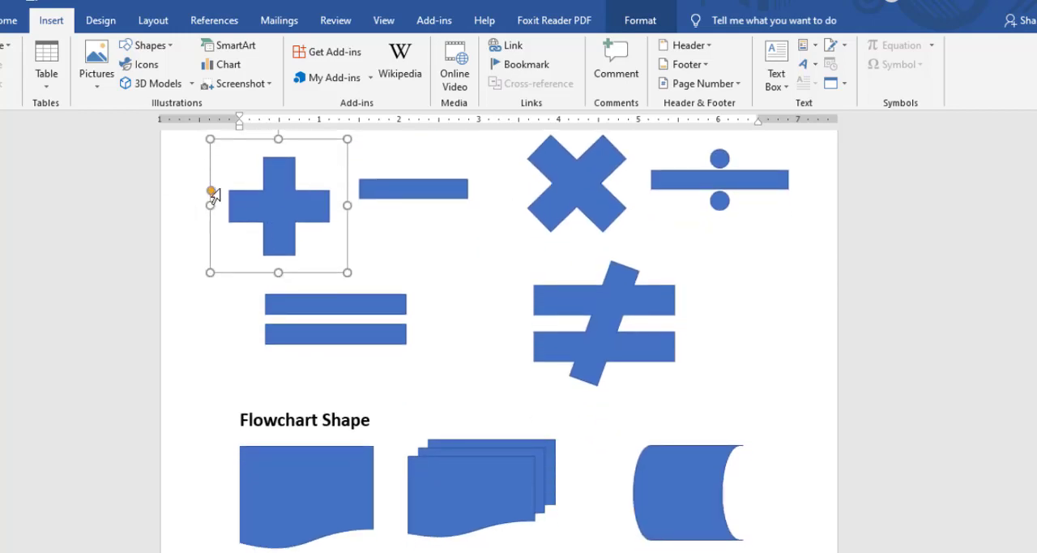
scroll(606, 270, "down", 1)
left_click(614, 261)
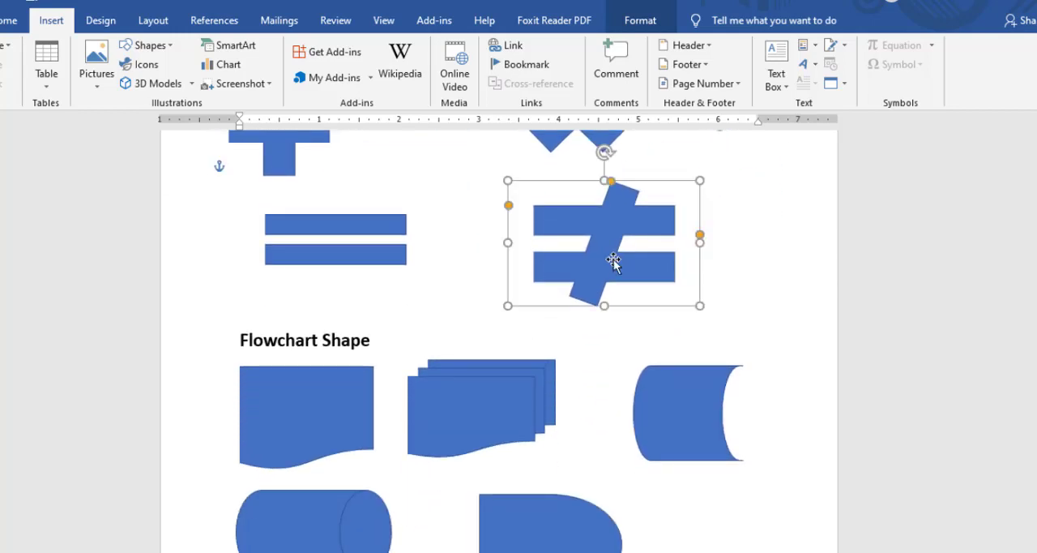
scroll(630, 261, "up", 2)
mouse_move(698, 359)
left_mouse_down()
mouse_move(699, 375)
mouse_move(704, 329)
mouse_move(701, 361)
left_mouse_up()
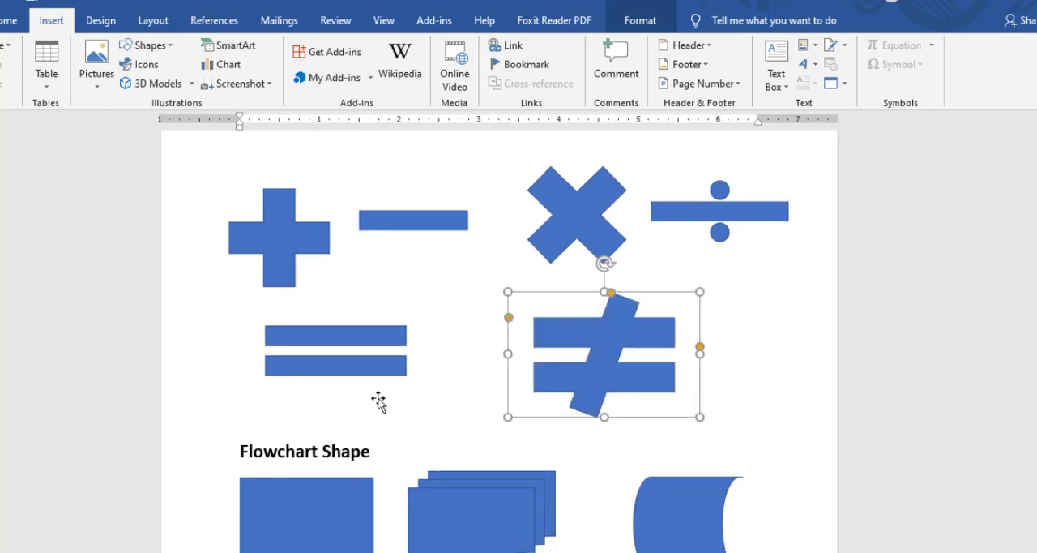
Examine the flowchart samples: the document, stored data, delay and direct access storage shapes.
scroll(378, 400, "down", 2)
left_click(329, 372)
scroll(574, 375, "down", 2)
left_click(673, 310)
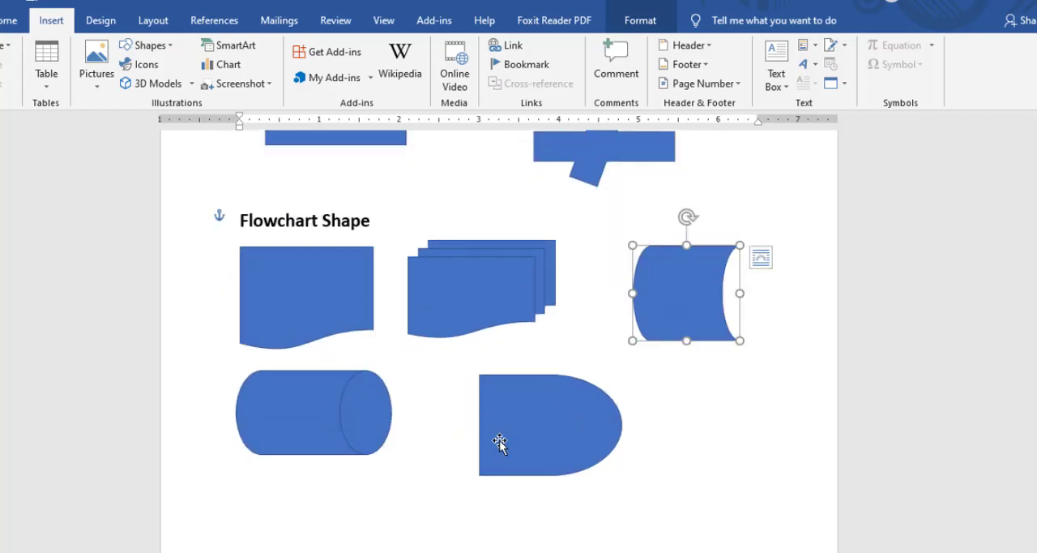
left_click(497, 442)
left_click(254, 394)
scroll(575, 324, "down", 12)
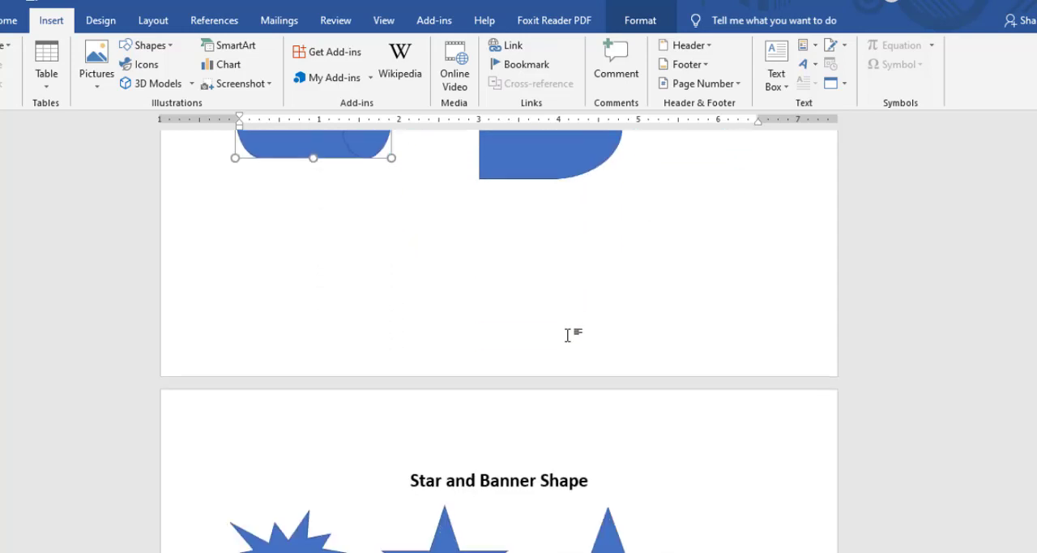
Review the Stars and Banners category of the shapes gallery, and compare it with the star samples on the page.
scroll(368, 346, "down", 3)
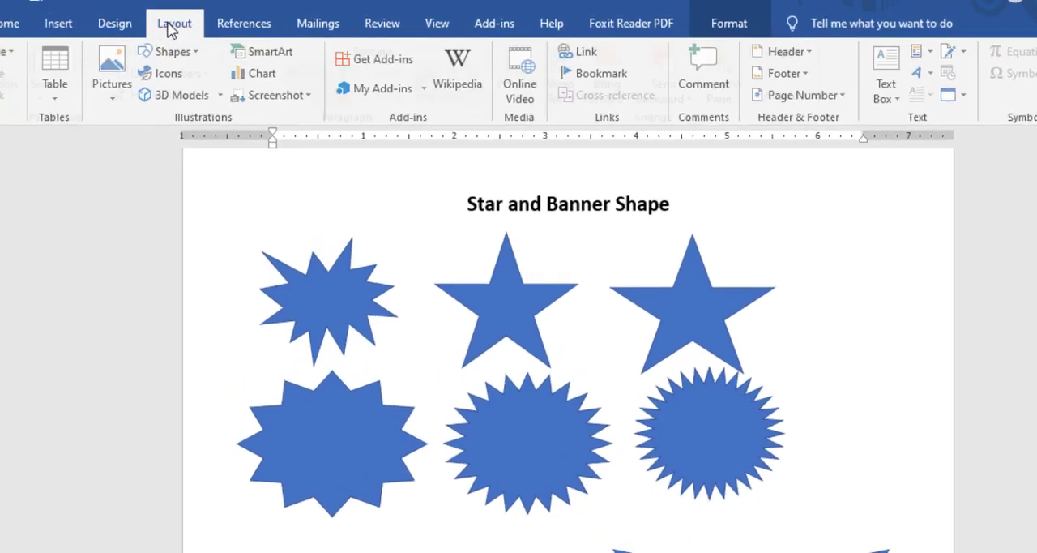
left_click(153, 20)
left_click(51, 20)
left_click(308, 89)
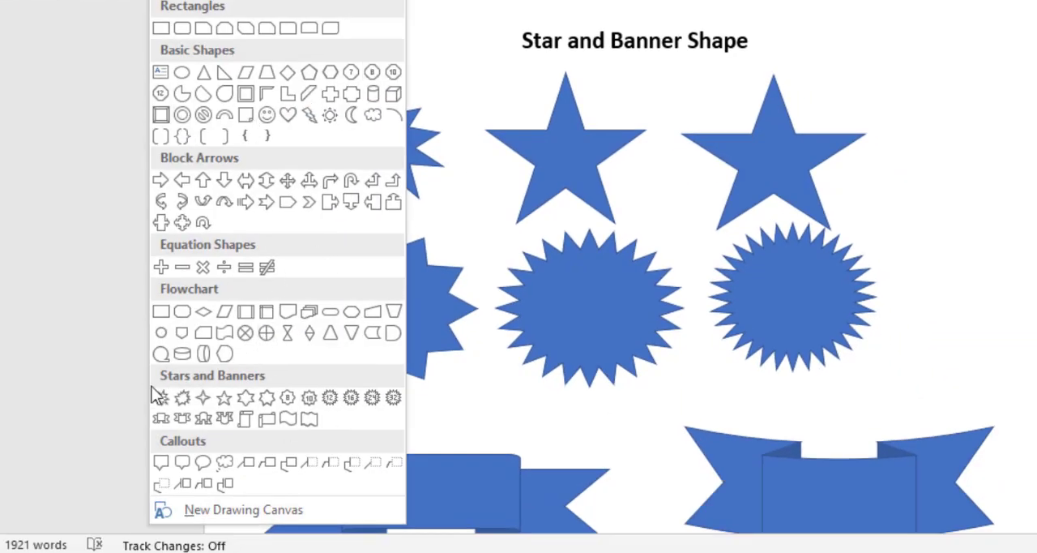
left_click(737, 281)
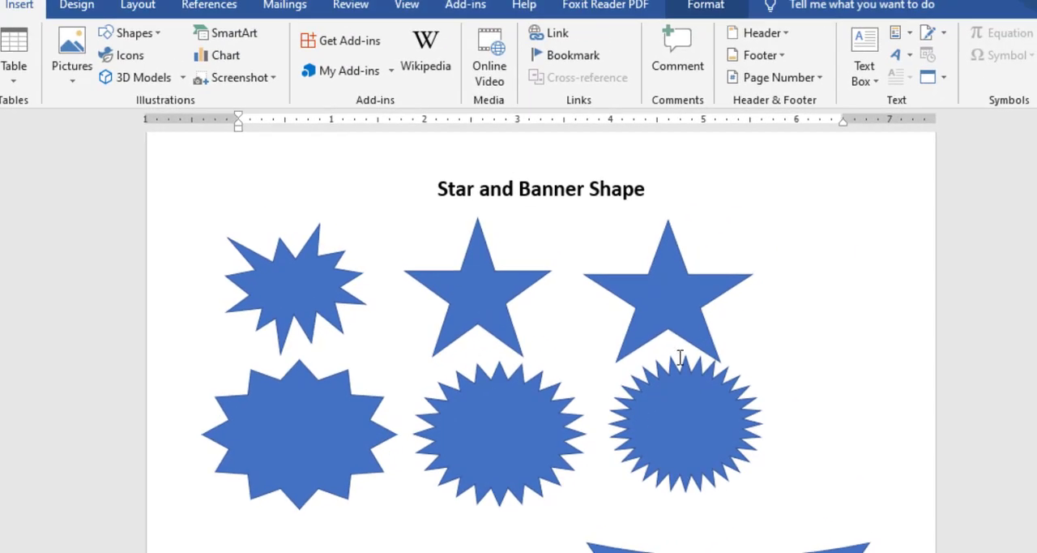
scroll(681, 358, "down", 3)
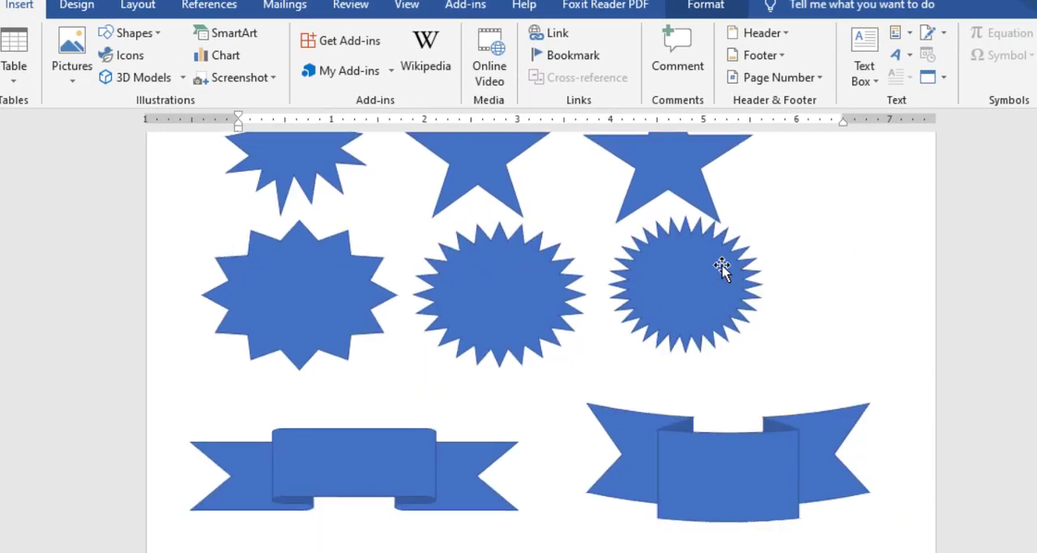
left_click(722, 267)
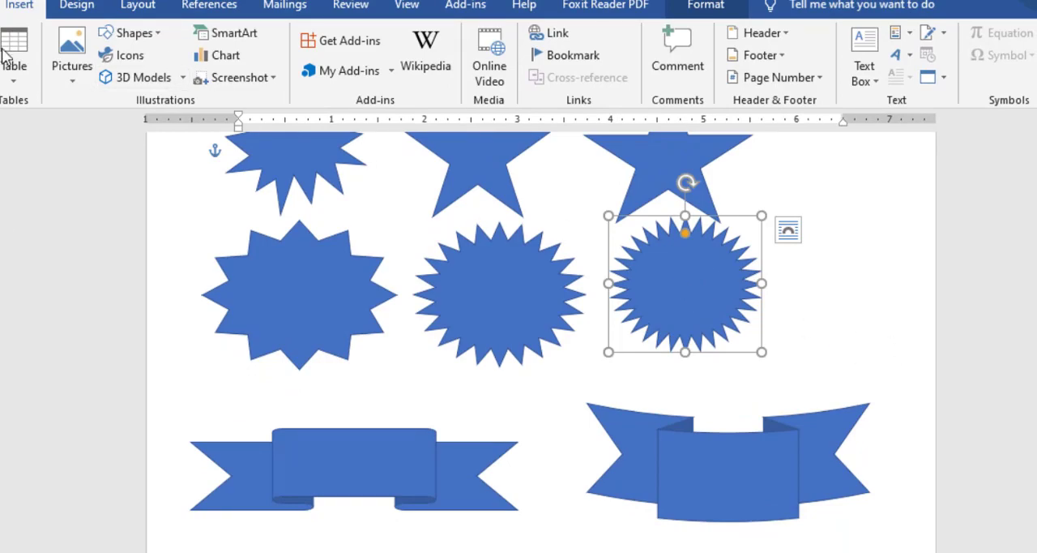
Insert a 32-point star to the right of the existing one, and widen it nearly to the page edge.
left_click(130, 32)
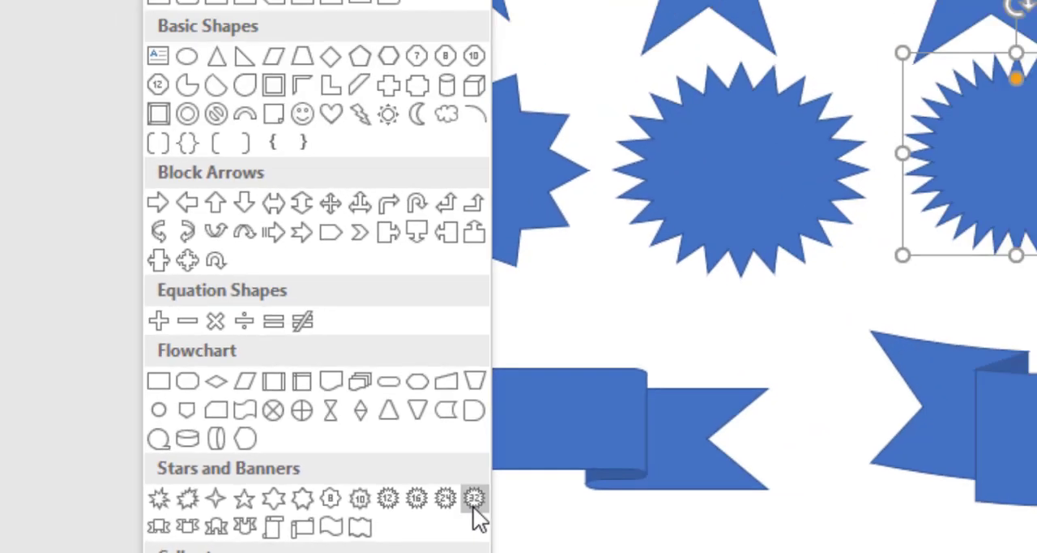
left_click(753, 465)
left_click_drag(909, 336, 858, 231)
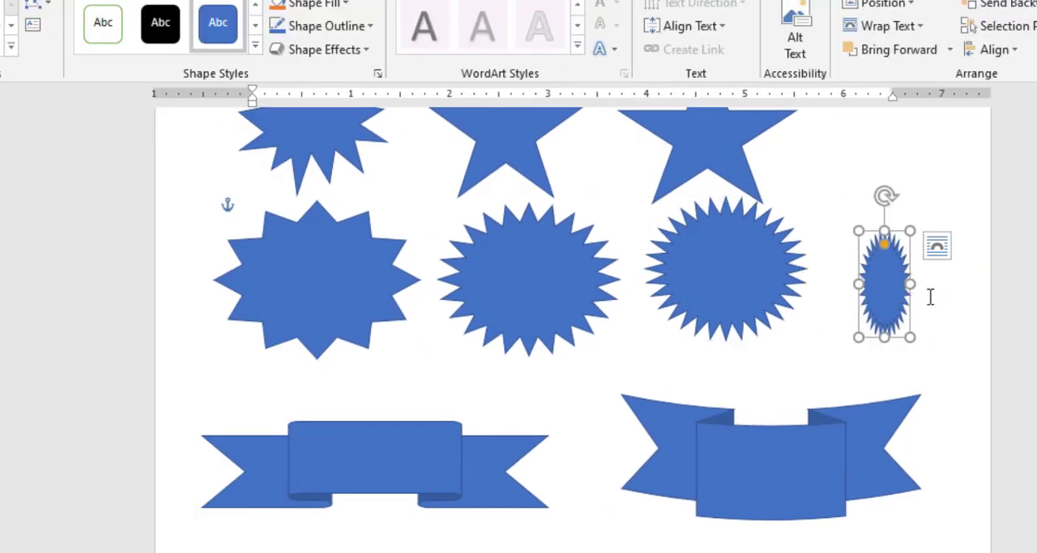
left_click_drag(913, 281, 984, 284)
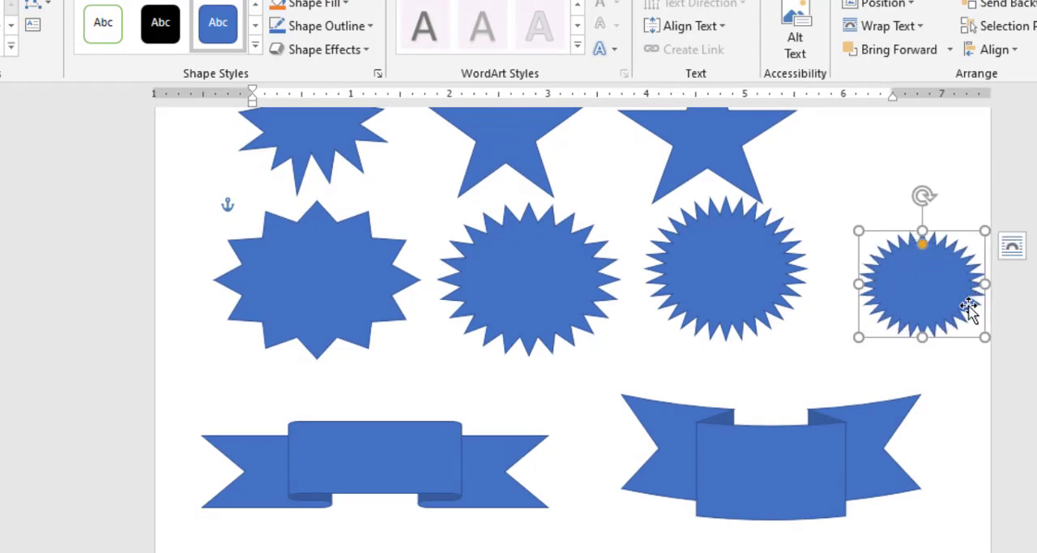
Look over the two ribbon banners, and flatten the horizontal scroll's curls until it becomes a plain rectangle.
scroll(602, 377, "down", 3)
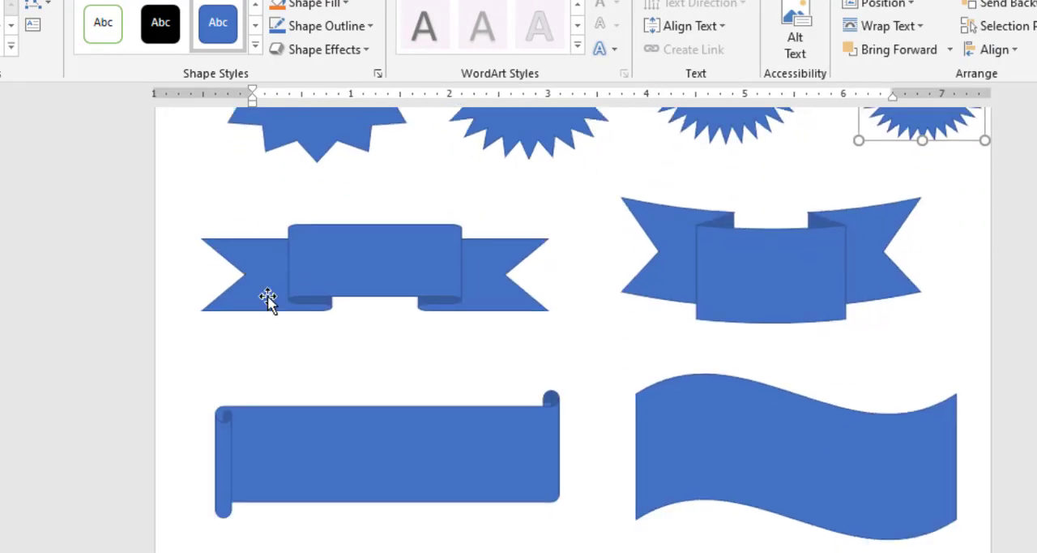
left_click(393, 273)
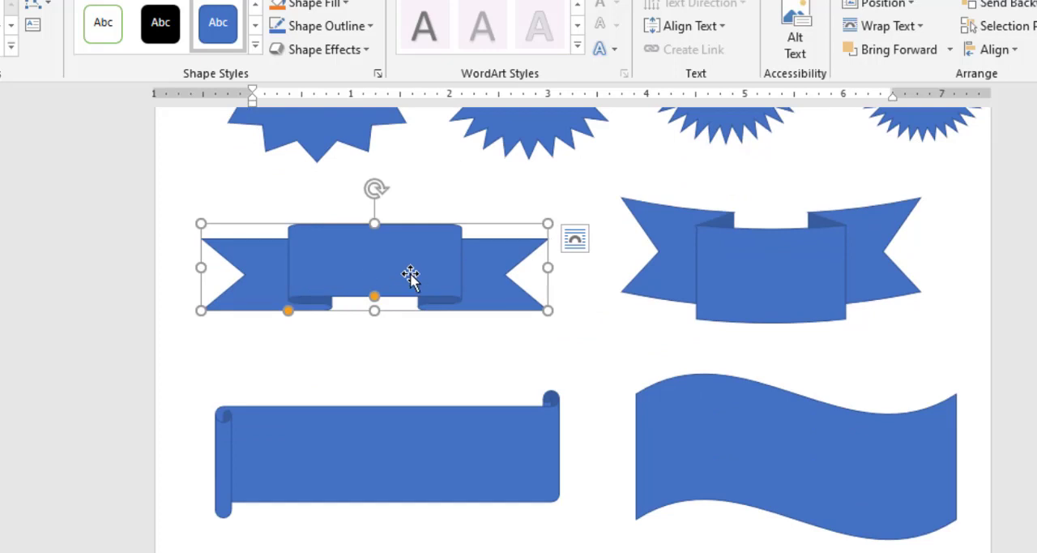
left_click(770, 280)
scroll(257, 458, "down", 2)
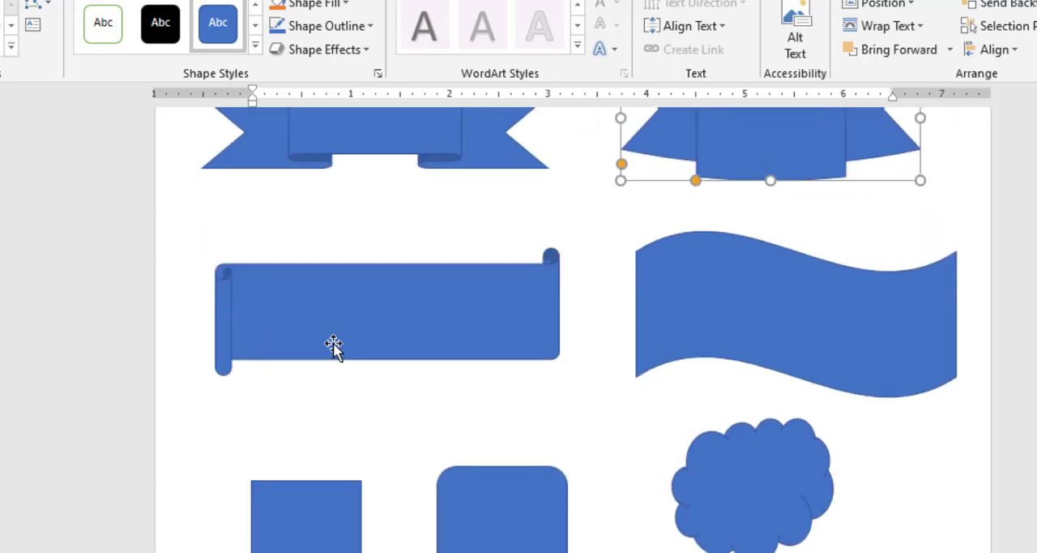
left_click(340, 310)
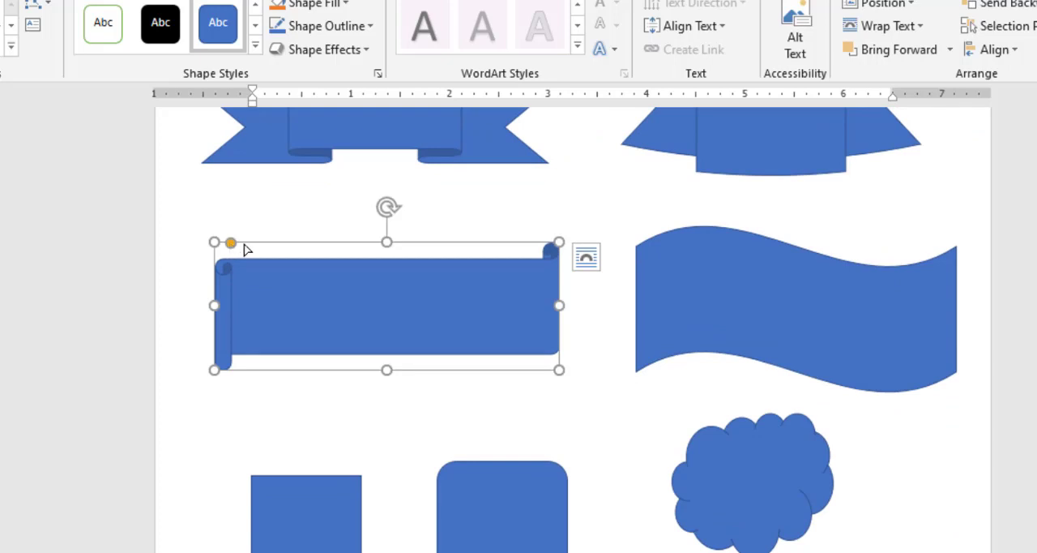
left_click_drag(247, 250, 106, 279)
Slant the wave banner so that its lower edge is shifted to the right of its upper edge.
left_click(797, 333)
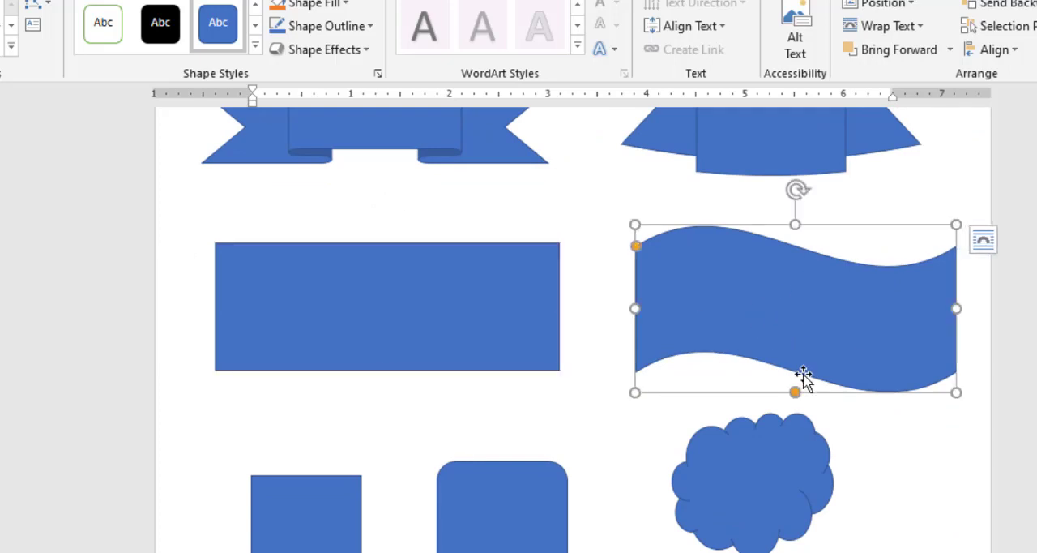
left_click_drag(793, 393, 1018, 410)
left_click(839, 479)
Extend the thought bubble callout's tail further down and slightly to the left, spreading its small circles.
scroll(681, 476, "up", 3)
scroll(685, 470, "down", 6)
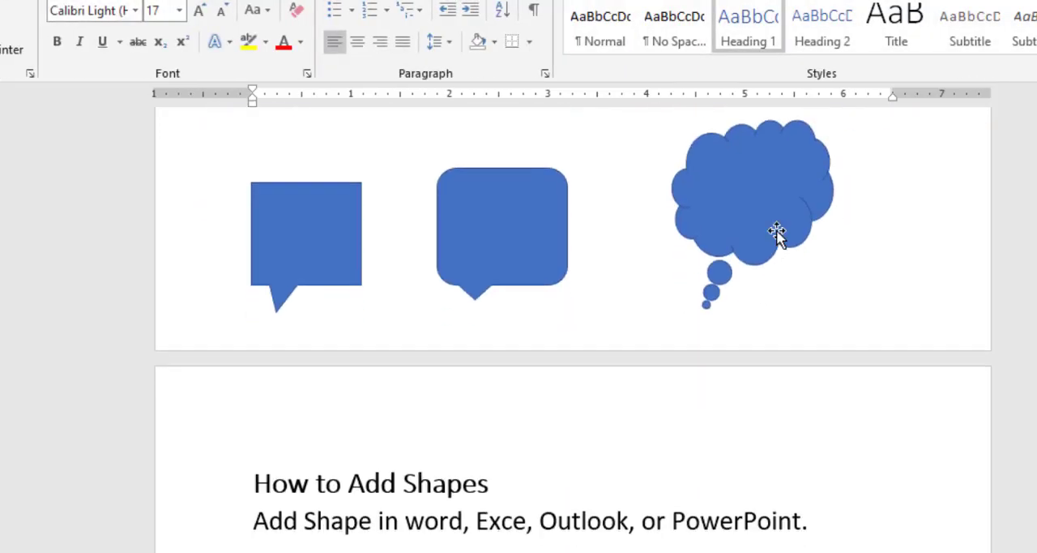
left_click(776, 231)
scroll(706, 476, "up", 3)
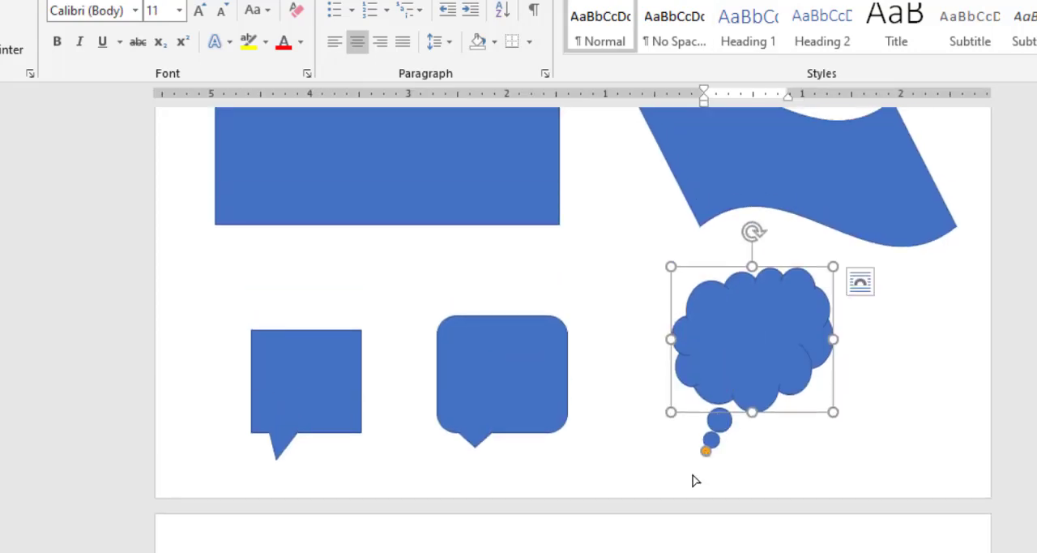
left_click_drag(705, 450, 690, 483)
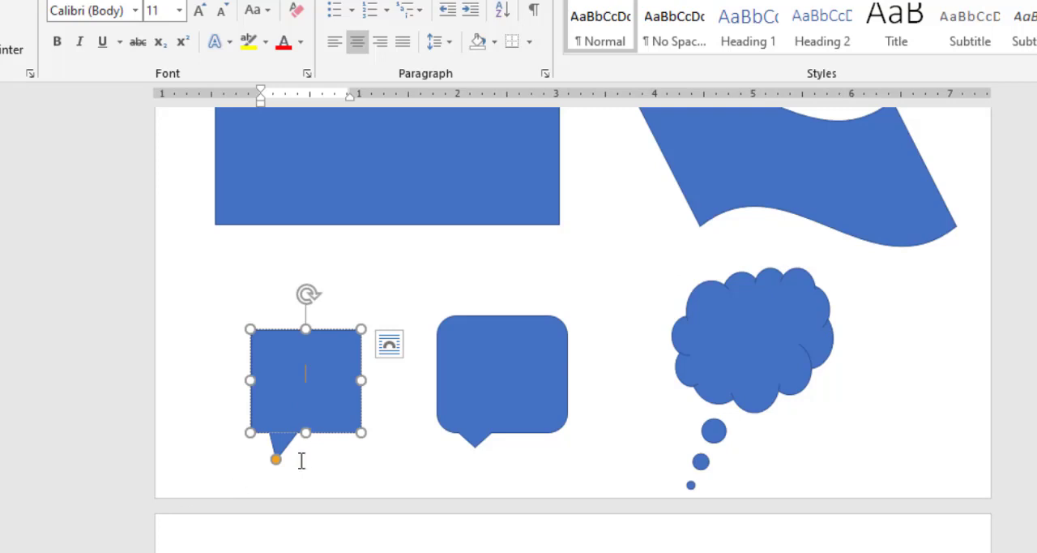
Point the tails of the rectangular and rounded-rectangle callouts upward so that they rise above their bodies.
left_click_drag(276, 460, 310, 243)
left_click(486, 443)
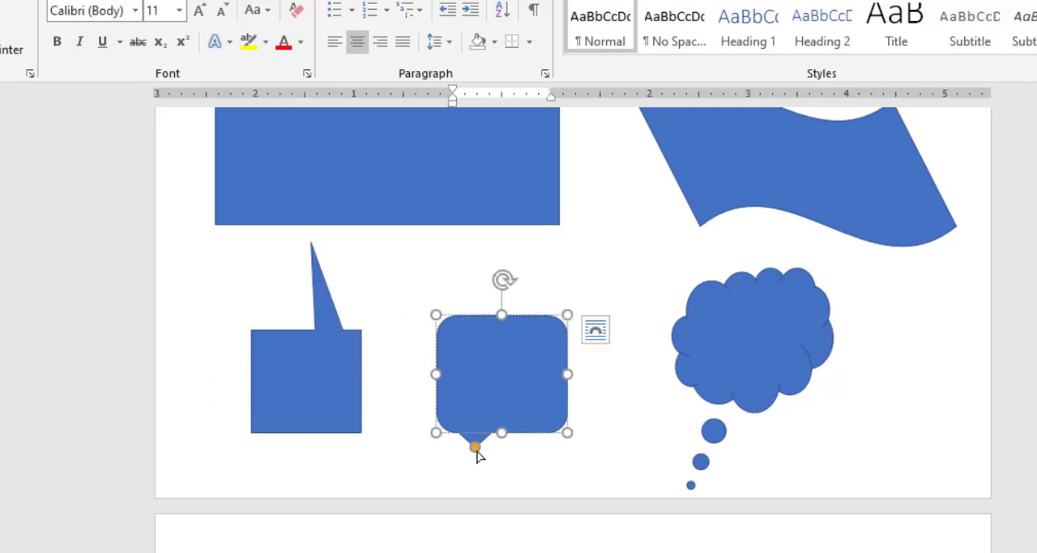
left_click_drag(475, 447, 472, 243)
Insert a diagonal-corners-rounded rectangle about 0.9 inches high and 0.85 inches wide below the horizontal cylinder.
scroll(456, 412, "up", 2)
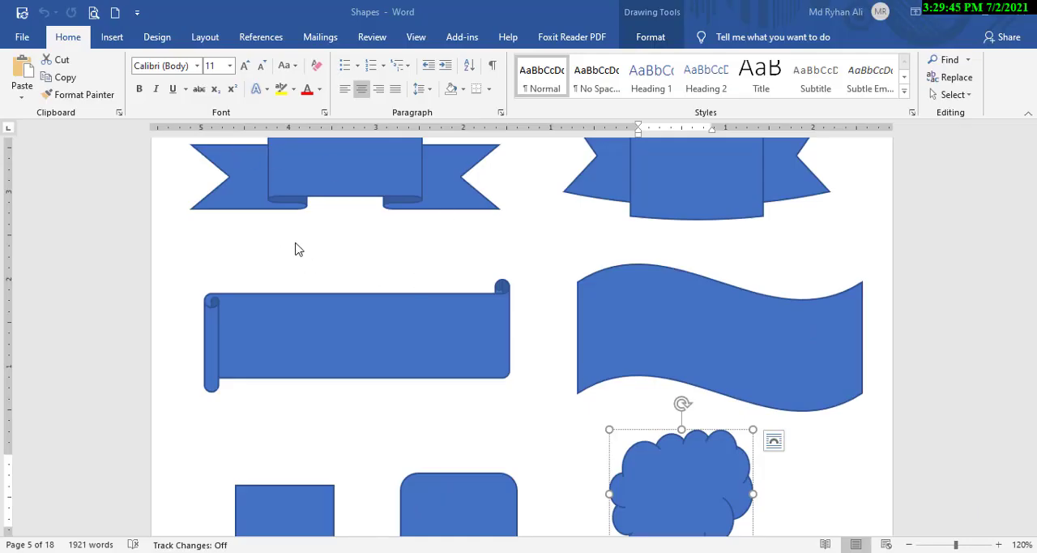
left_click(112, 37)
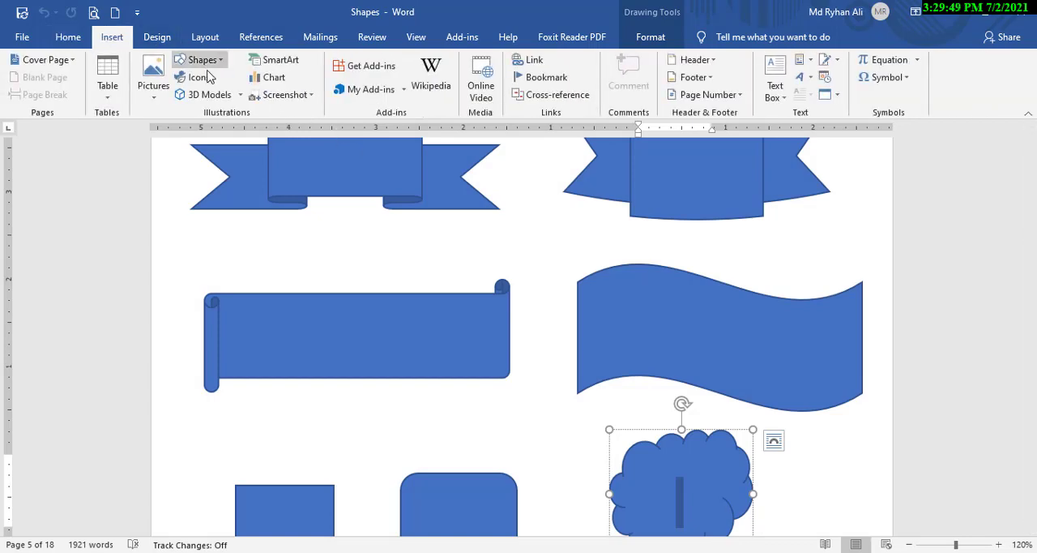
left_click(198, 60)
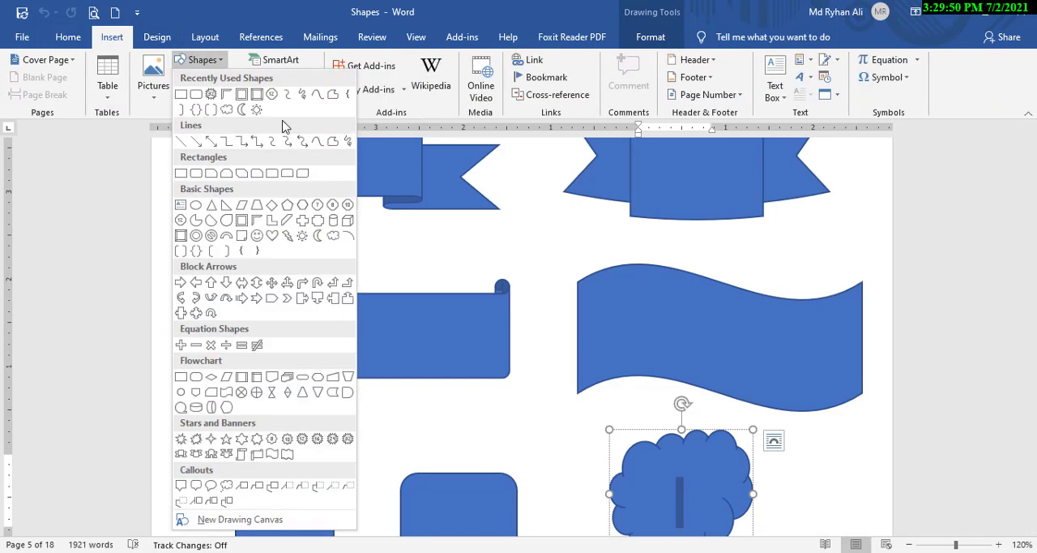
left_click(301, 175)
scroll(494, 293, "down", 10)
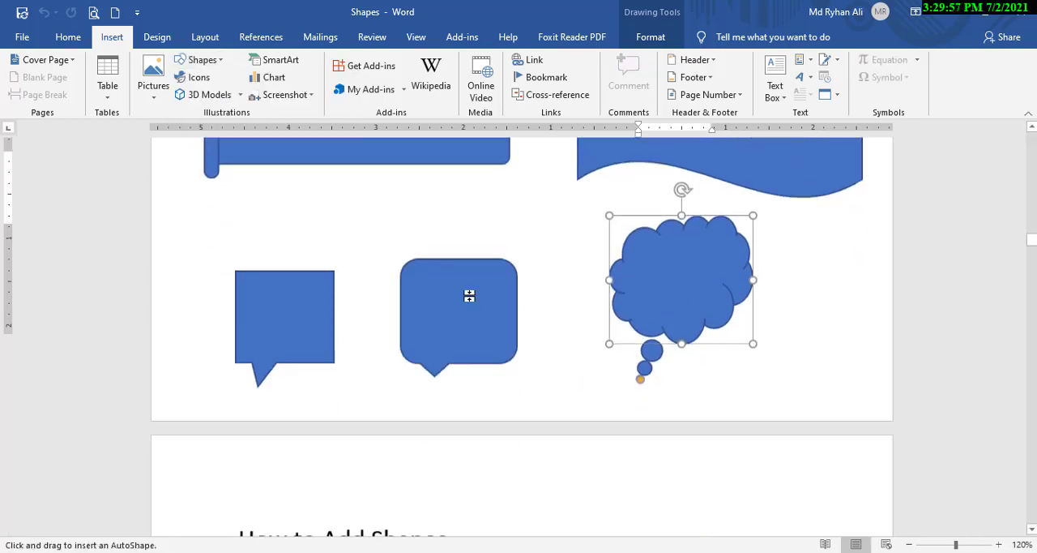
scroll(409, 280, "down", 1)
scroll(301, 236, "up", 15)
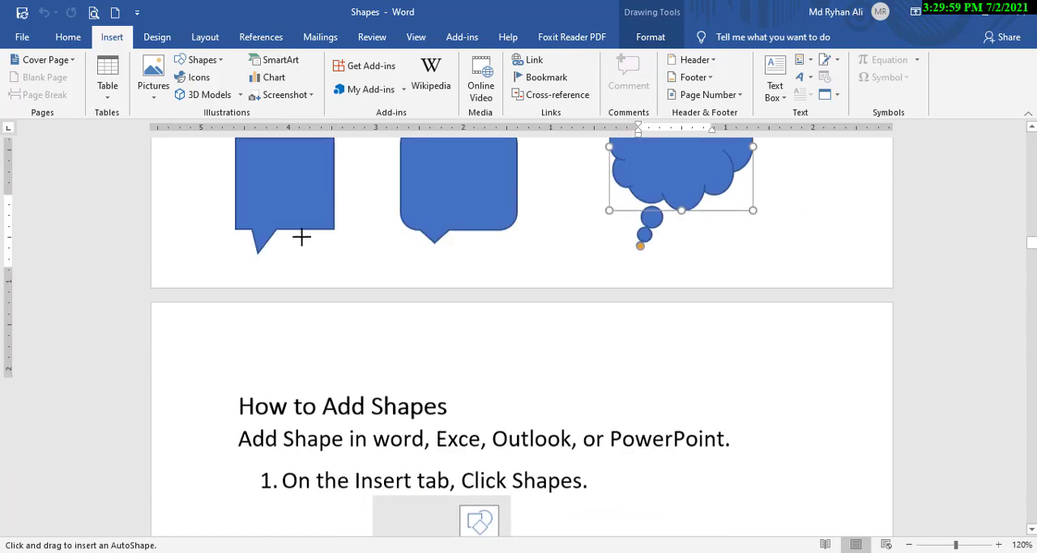
scroll(310, 215, "up", 3)
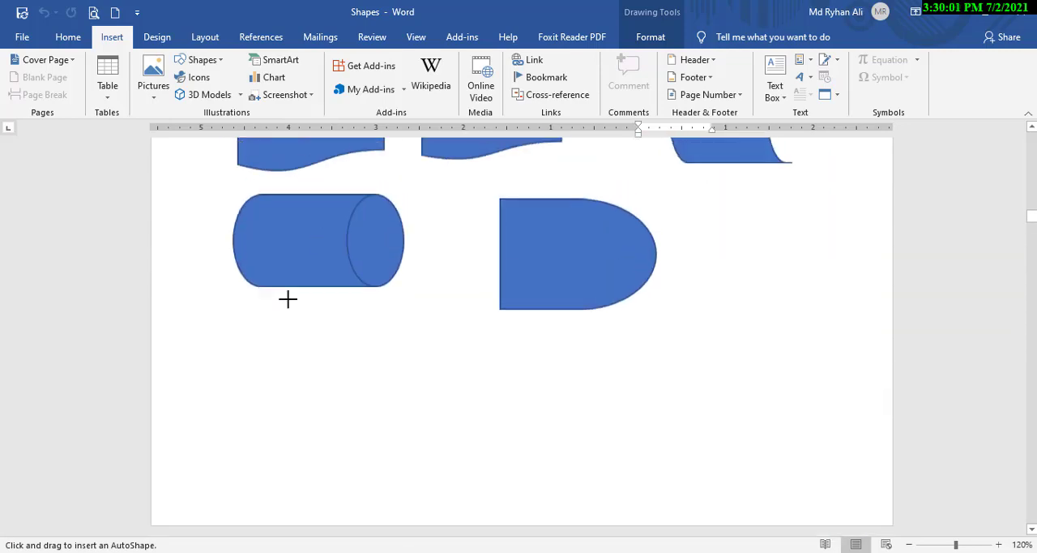
scroll(289, 296, "down", 1)
left_click_drag(238, 257, 313, 335)
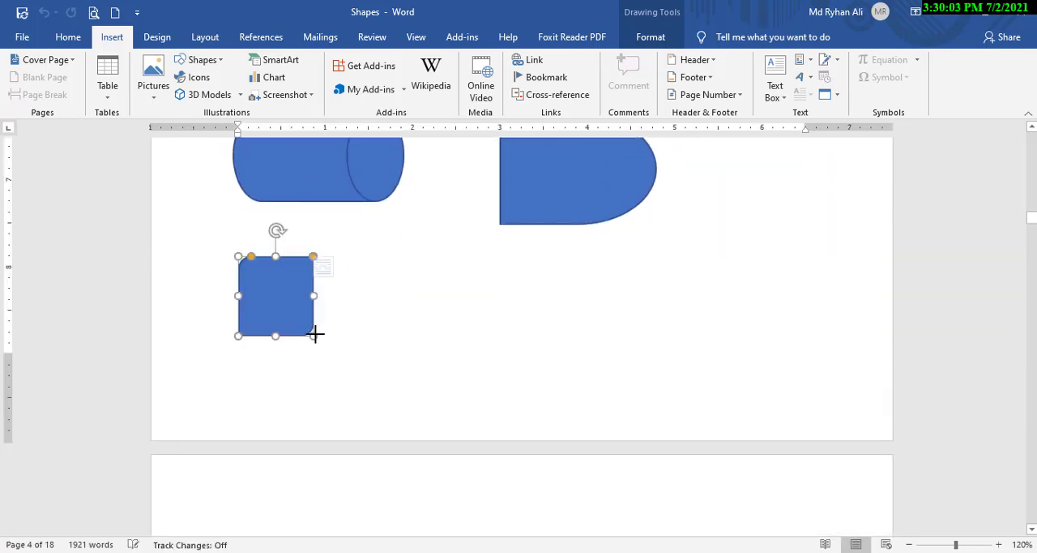
left_click(390, 279)
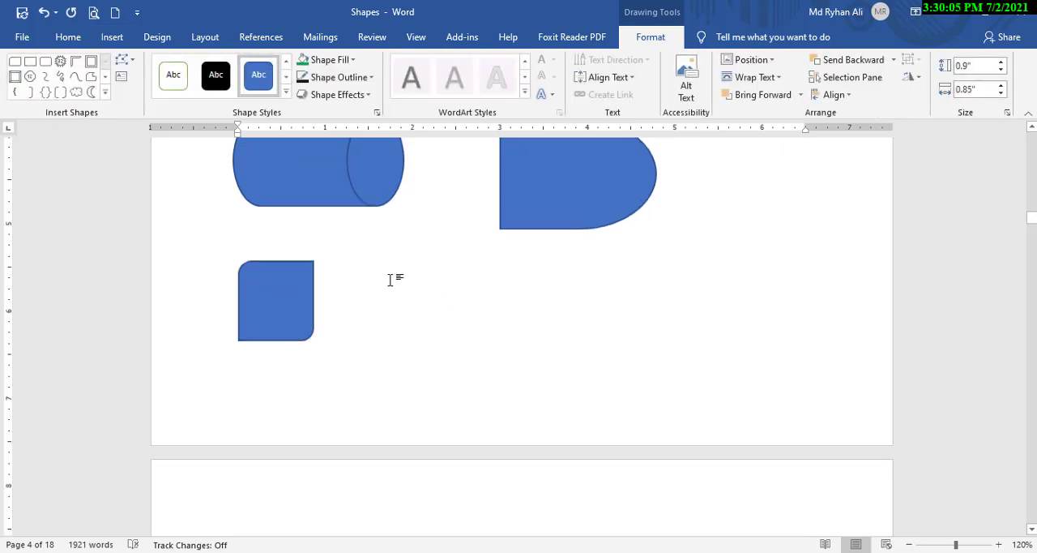
Lock drawing mode for the diagonal-corners-rounded rectangle so that it can be inserted repeatedly.
scroll(267, 374, "down", 3)
left_click(285, 295)
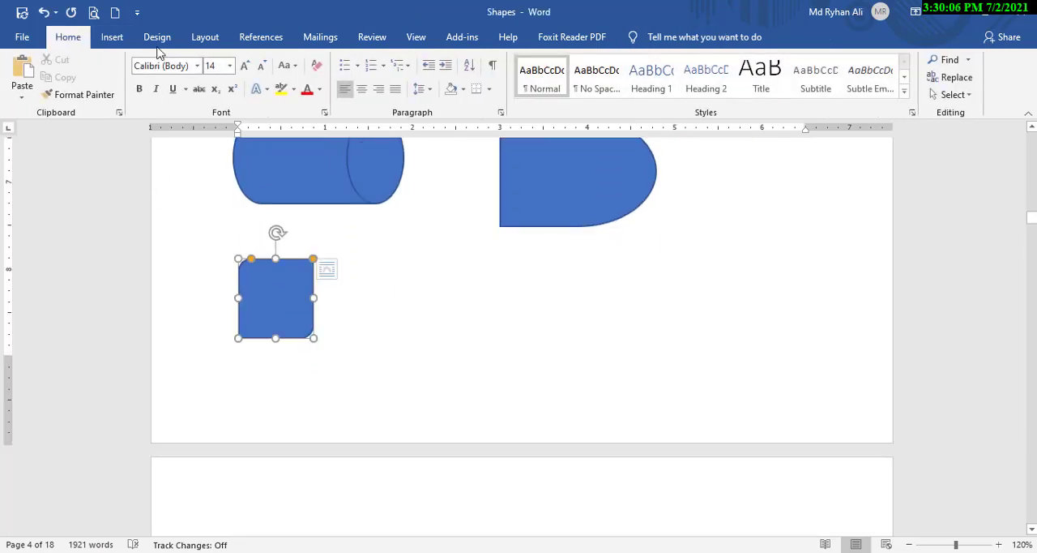
left_click(112, 38)
left_click(203, 59)
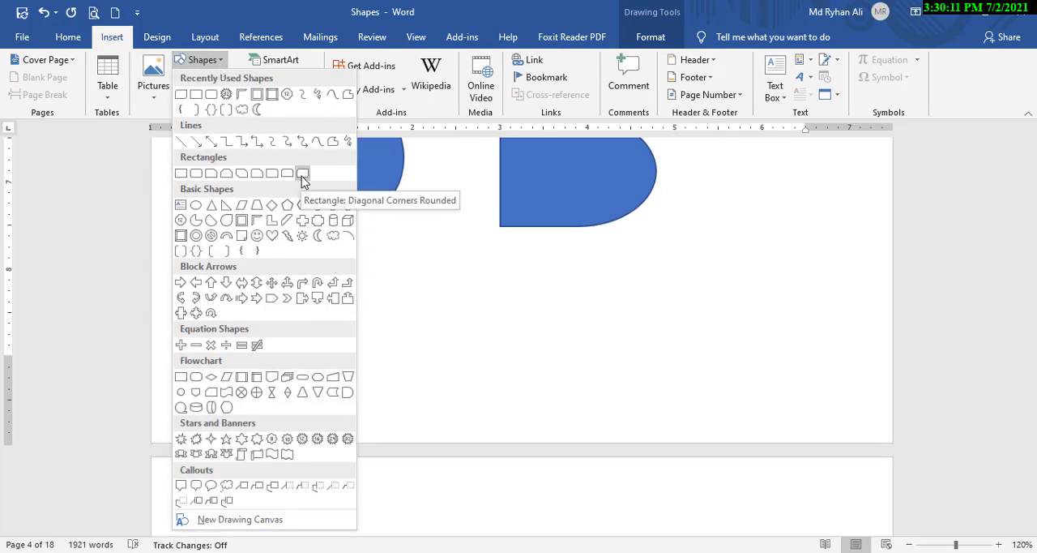
right_click(303, 179)
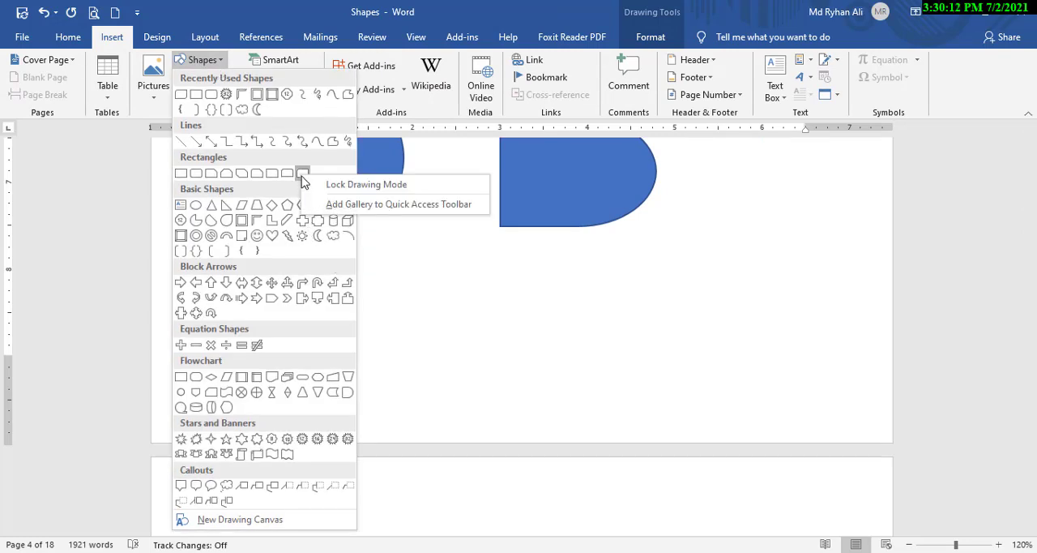
left_click(369, 185)
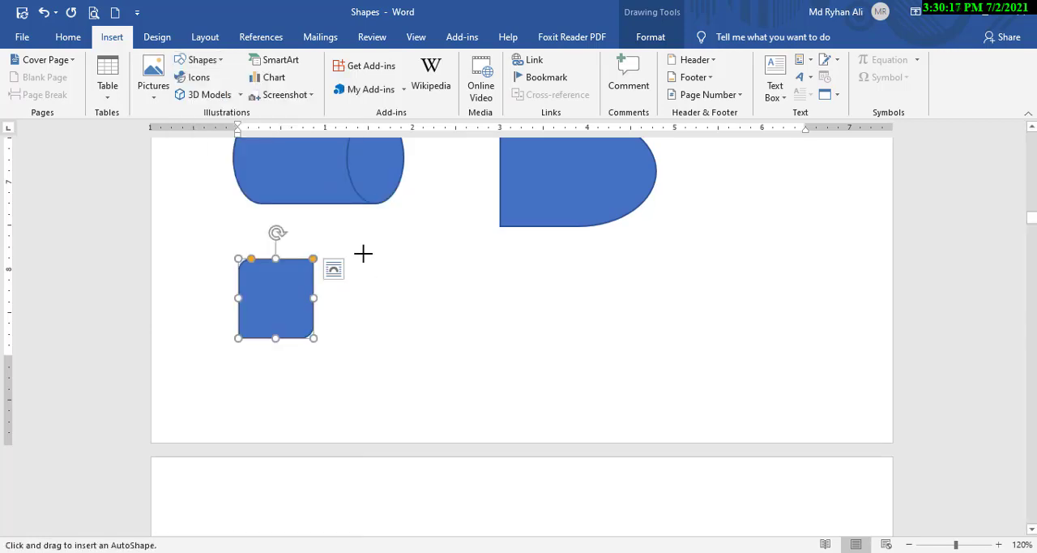
Place fifteen more diagonal-corners-rounded rectangles around the lower part of the page, mostly at the default 1-inch size, and leave drawing mode.
mouse_move(363, 253)
left_mouse_down()
mouse_move(412, 321)
mouse_move(450, 339)
left_mouse_up()
left_click(504, 261)
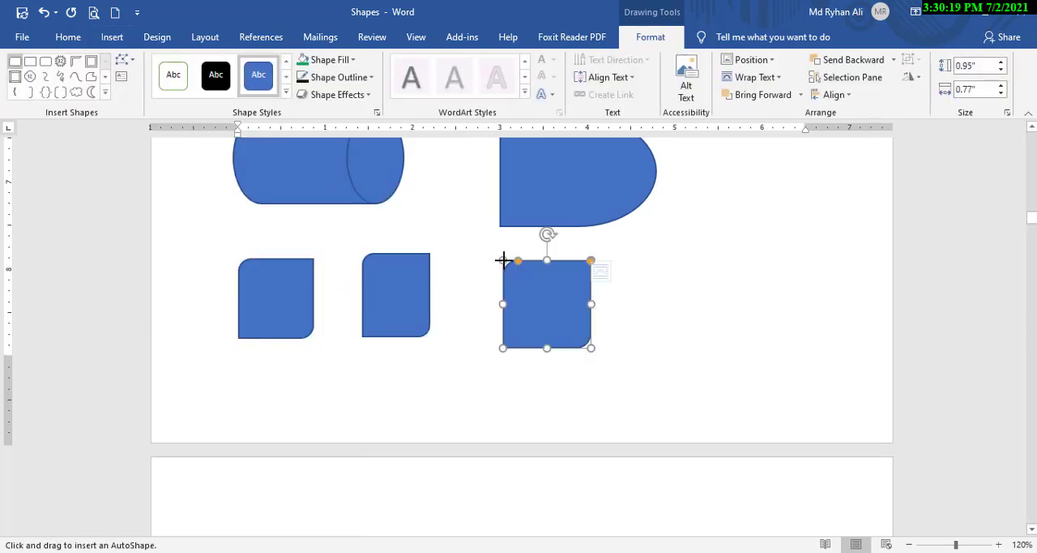
left_click(650, 270)
left_click(798, 266)
left_click(738, 203)
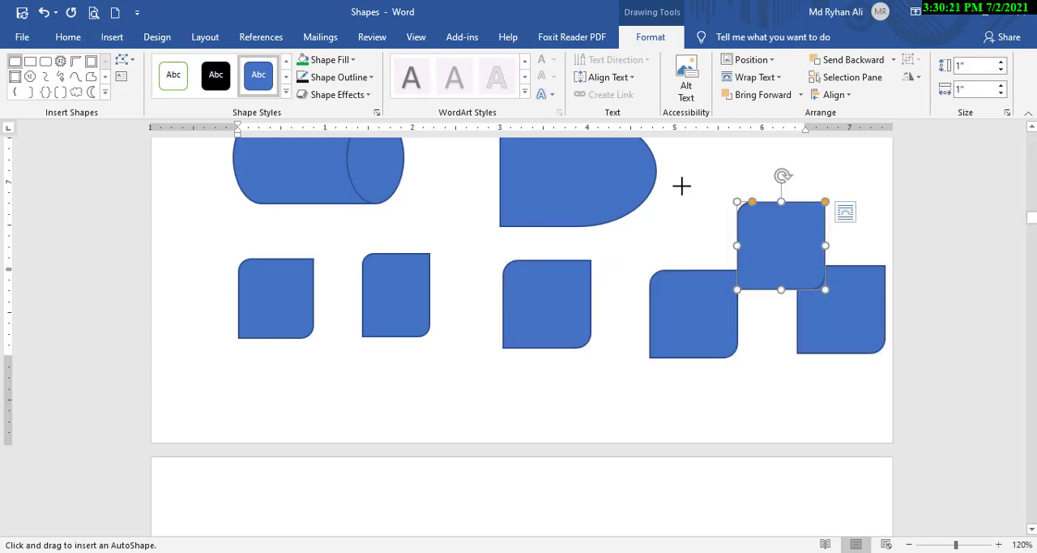
left_click(670, 219)
left_click(410, 197)
left_click(299, 207)
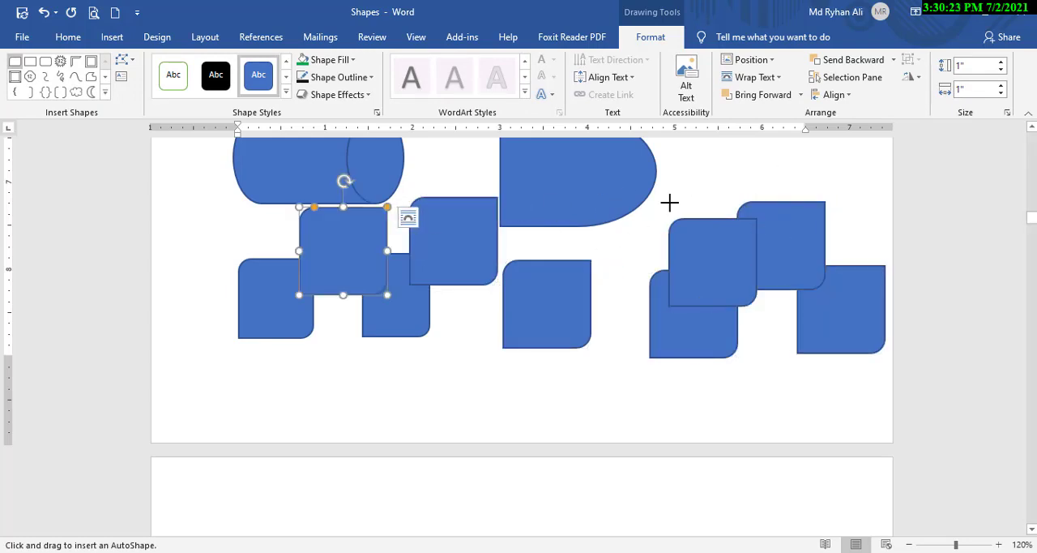
left_click(624, 198)
left_click(770, 188)
left_click(559, 347)
left_click(430, 361)
left_click(285, 364)
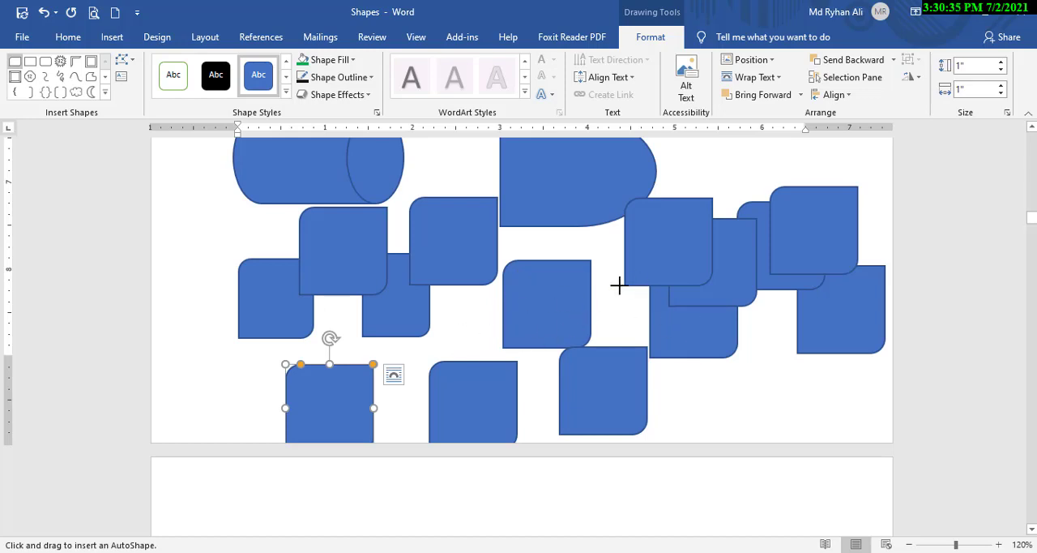
left_click(580, 278)
left_click(466, 306)
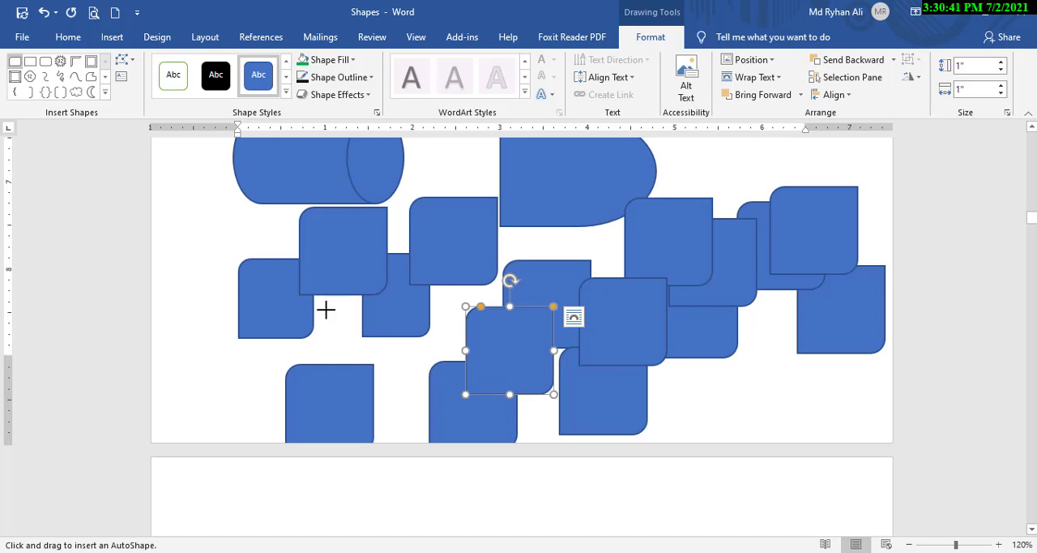
key("Escape")
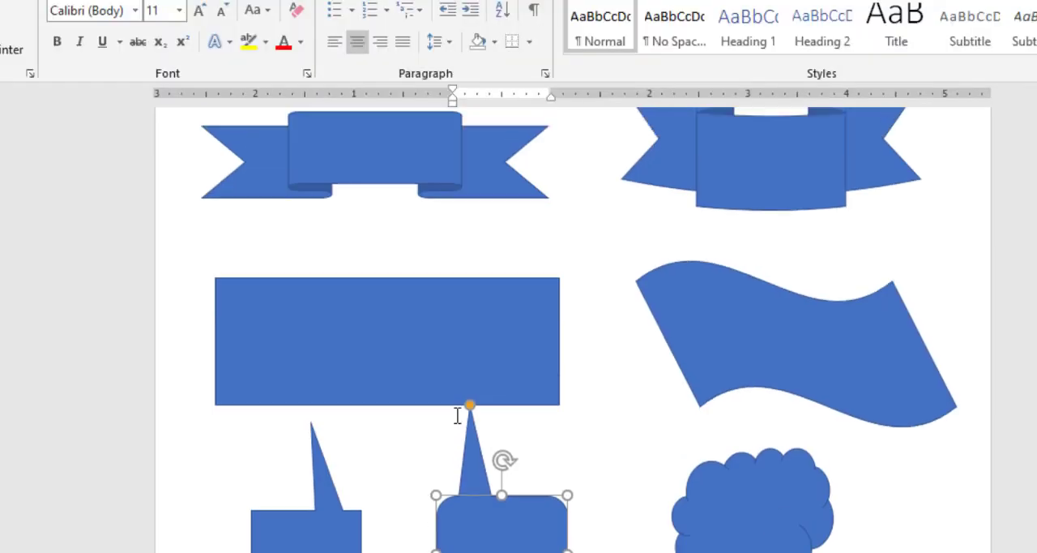
Reduce the larger 32-point star and the 24-point star to thin rays, and slightly deepen the notches of the 12-point star.
scroll(458, 437, "up", 3)
scroll(486, 453, "down", 5)
scroll(529, 432, "up", 5)
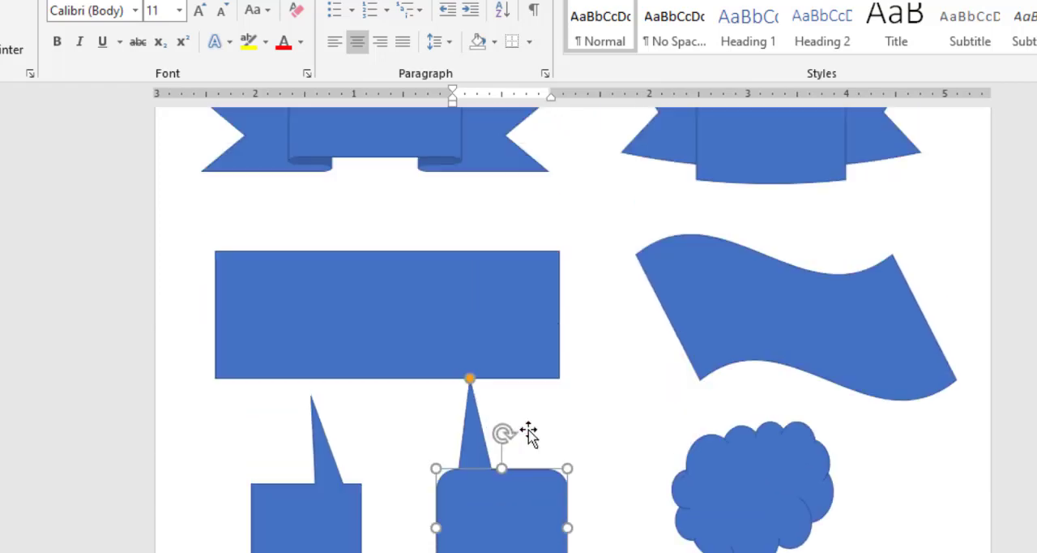
scroll(528, 434, "up", 5)
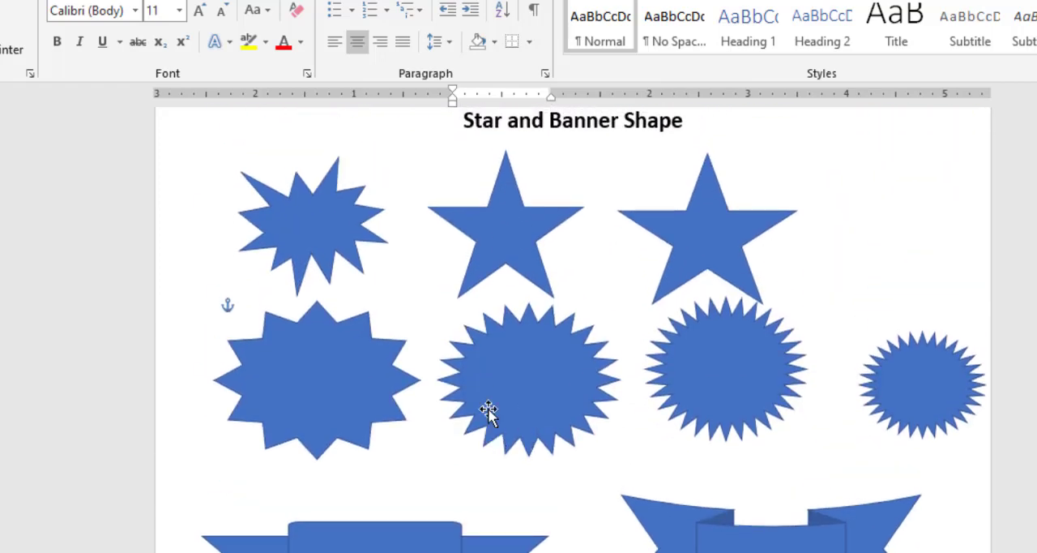
left_click(762, 369)
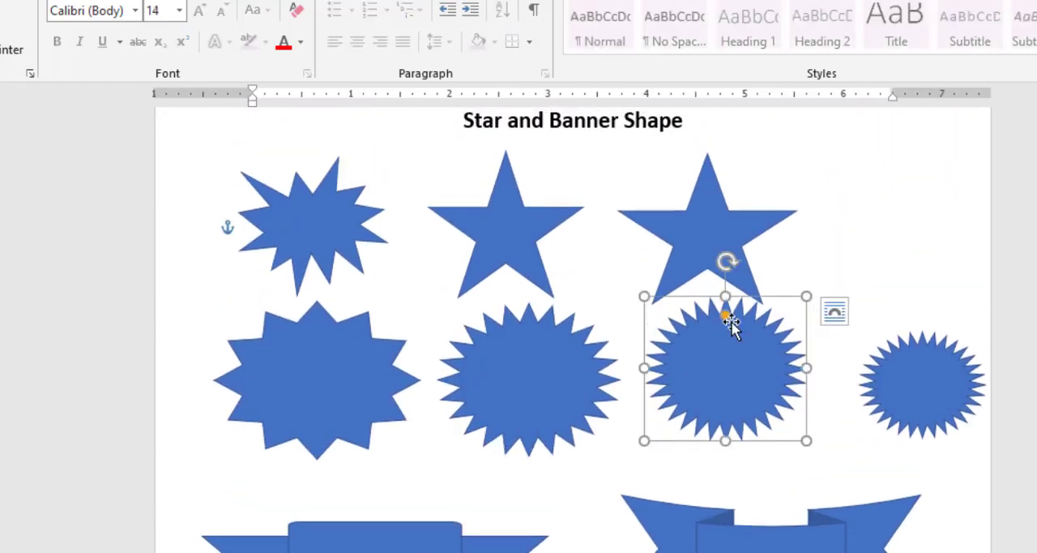
left_click_drag(728, 315, 741, 388)
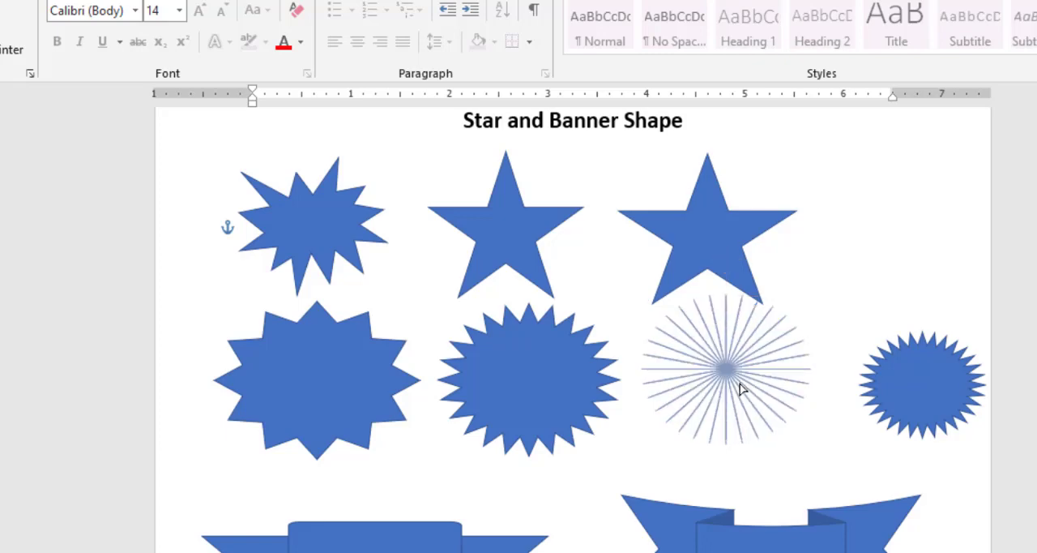
left_click(532, 340)
left_click_drag(528, 322, 531, 394)
left_click(303, 381)
left_click_drag(324, 322, 340, 340)
Insert a rounded rectangle about 3.7 inches wide and 1.5 inches high in the upper middle of a blank page.
scroll(438, 371, "down", 3)
scroll(439, 371, "down", 5)
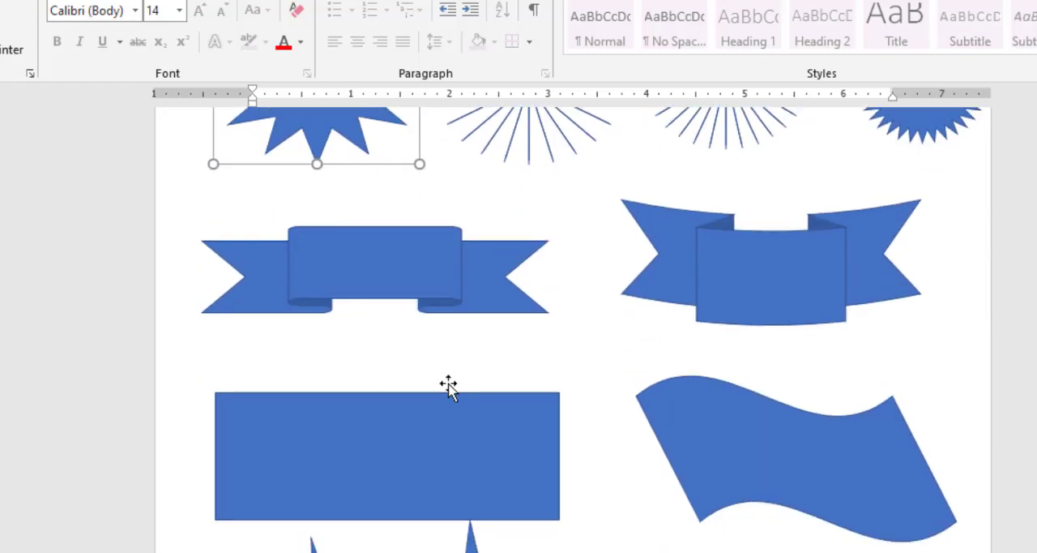
scroll(686, 375, "down", 3)
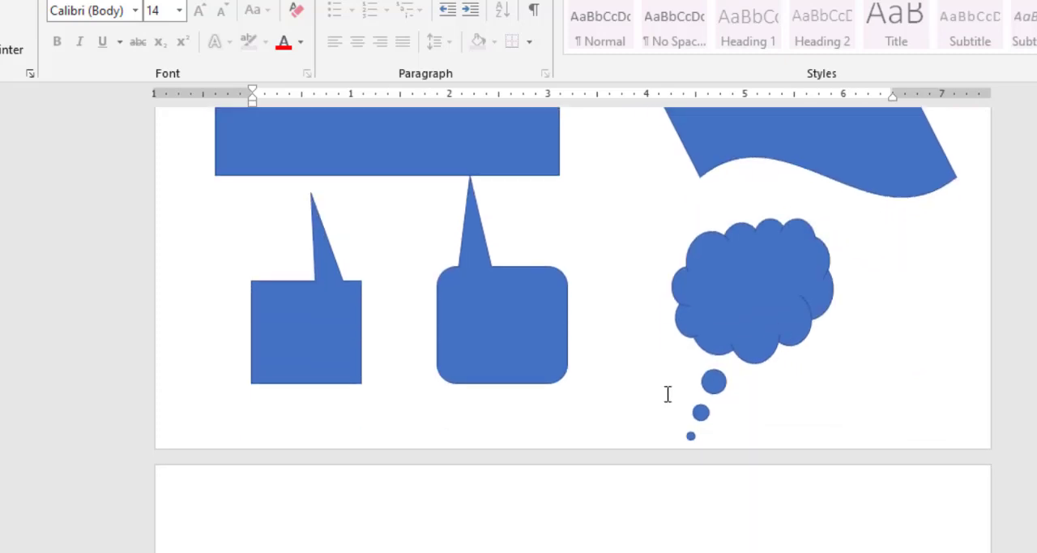
scroll(810, 405, "down", 3)
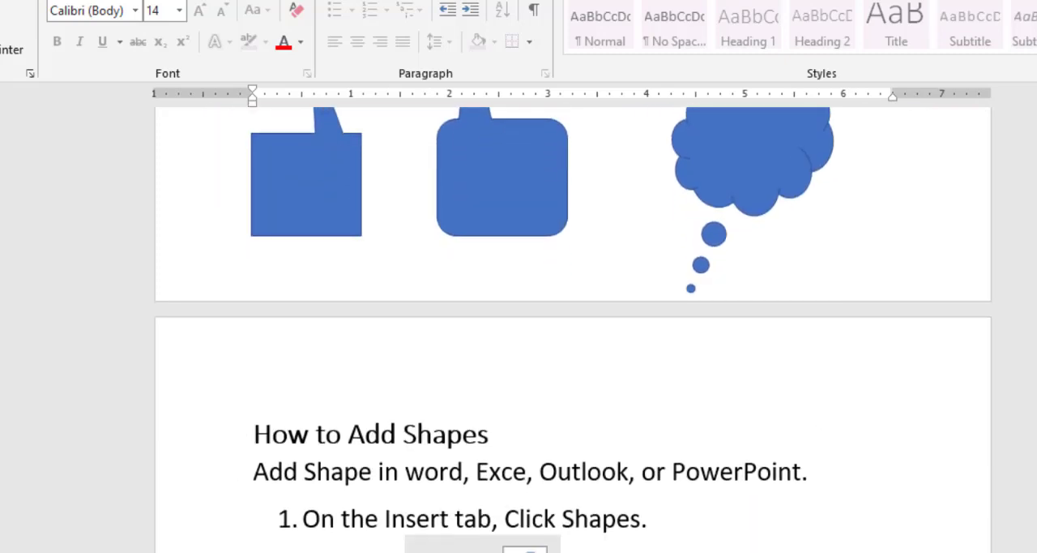
left_click(948, 531)
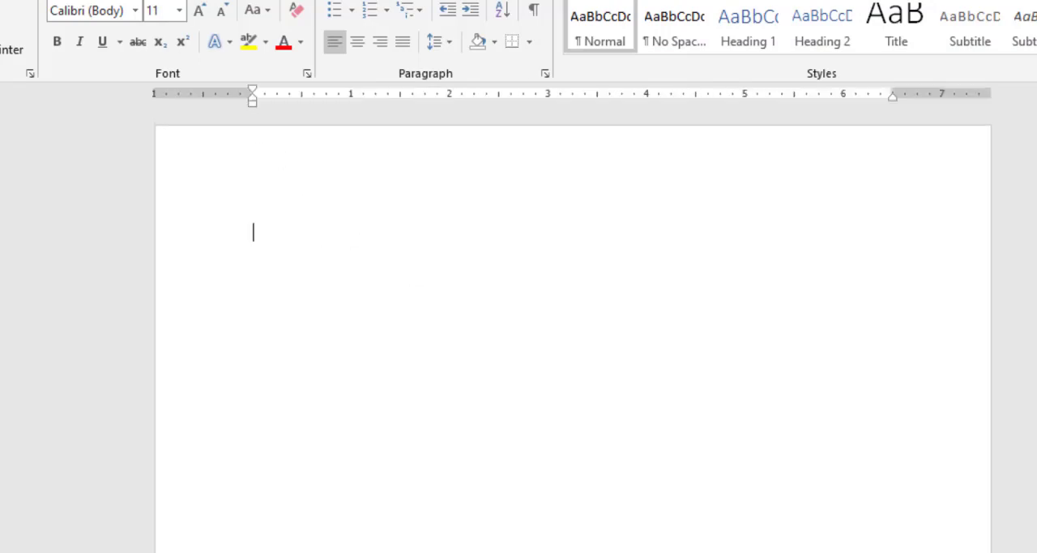
left_click(19, 11)
left_click(140, 3)
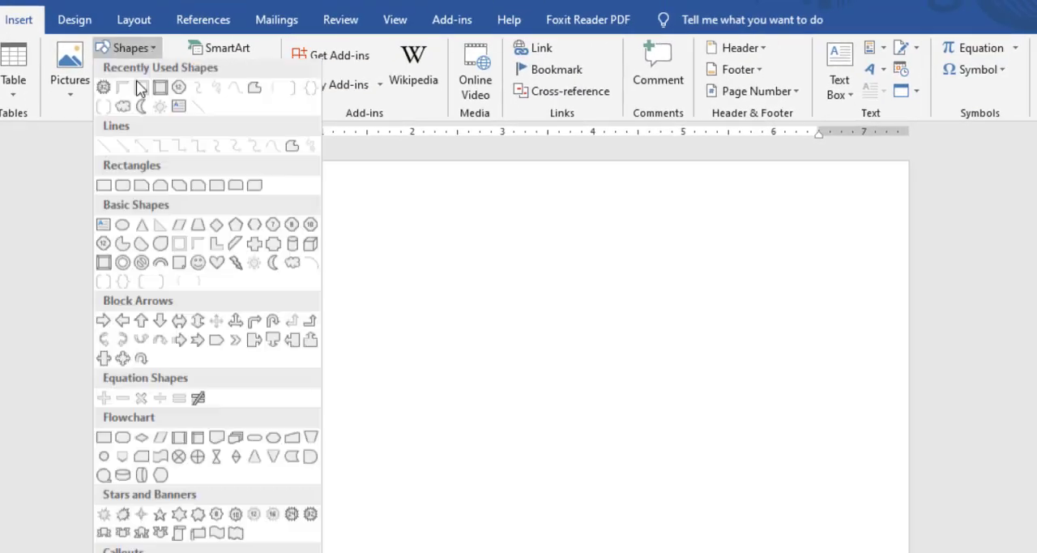
left_click(104, 189)
left_click_drag(332, 248, 663, 381)
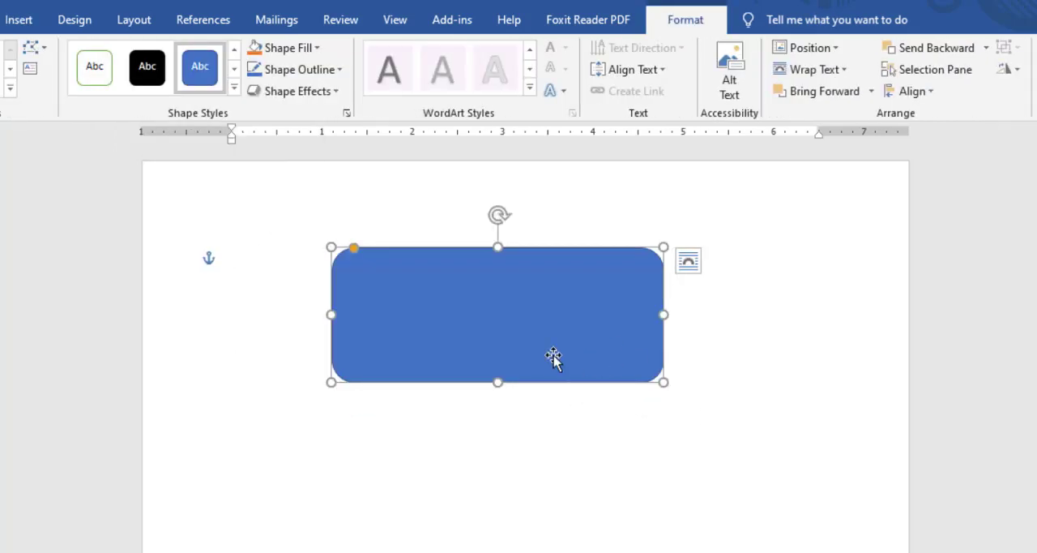
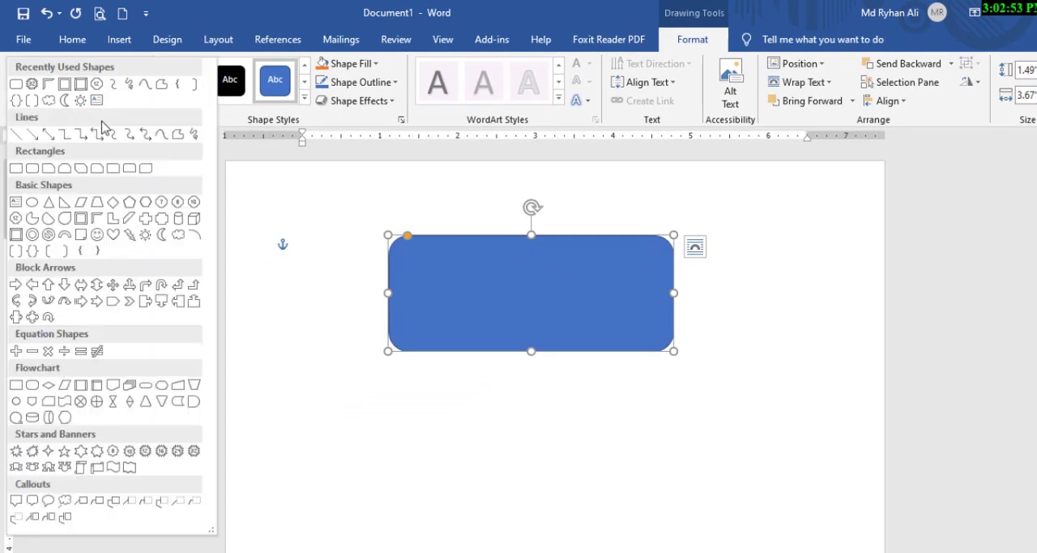
Resize the rounded rectangle to about 3.4 inches wide and 3.4 inches high.
left_click(112, 98)
left_click(226, 5)
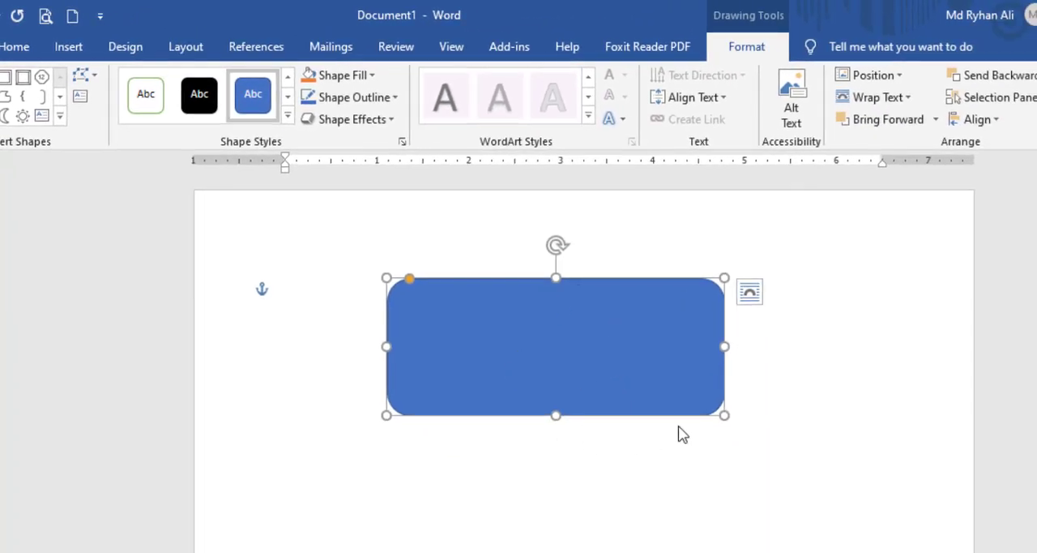
left_click_drag(556, 416, 556, 552)
left_click_drag(723, 438, 639, 445)
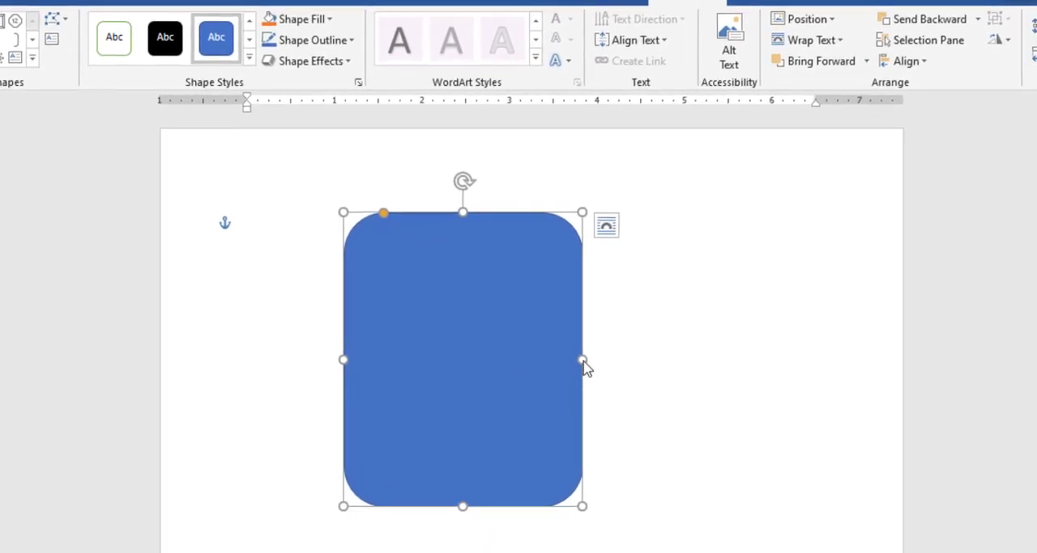
left_click_drag(583, 361, 642, 366)
scroll(528, 346, "down", 3)
scroll(638, 409, "up", 3)
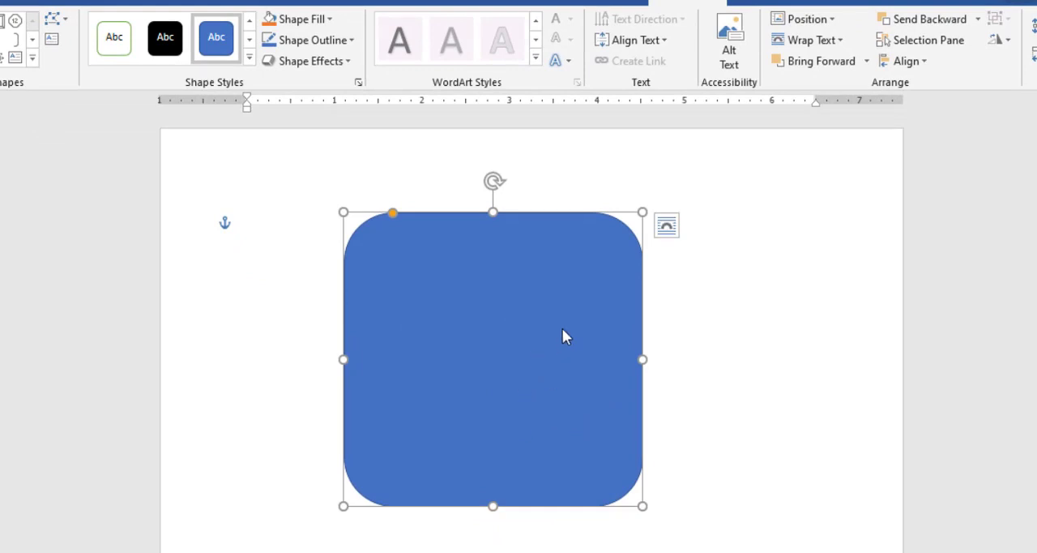
Delete the rounded rectangle and insert a plain rectangle about 3 inches wide and 2.9 inches high in the upper part of the page.
key("Delete")
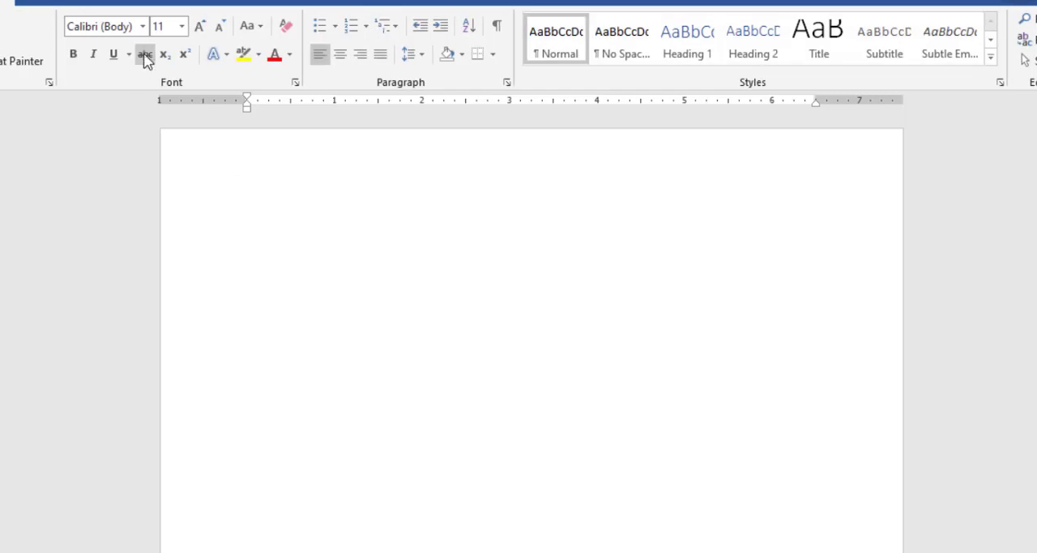
left_click(37, 2)
left_click(149, 19)
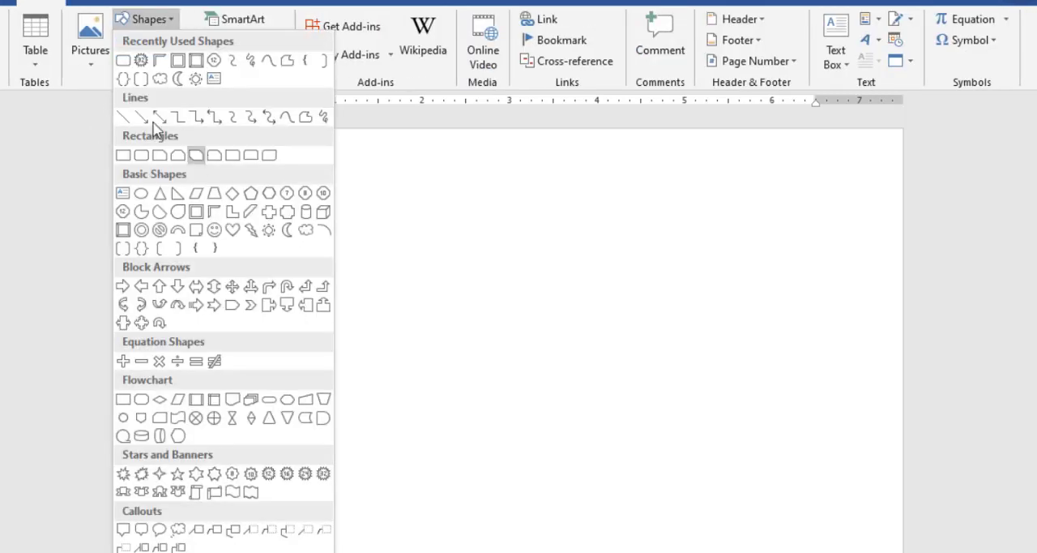
left_click(122, 155)
left_click_drag(322, 232, 589, 484)
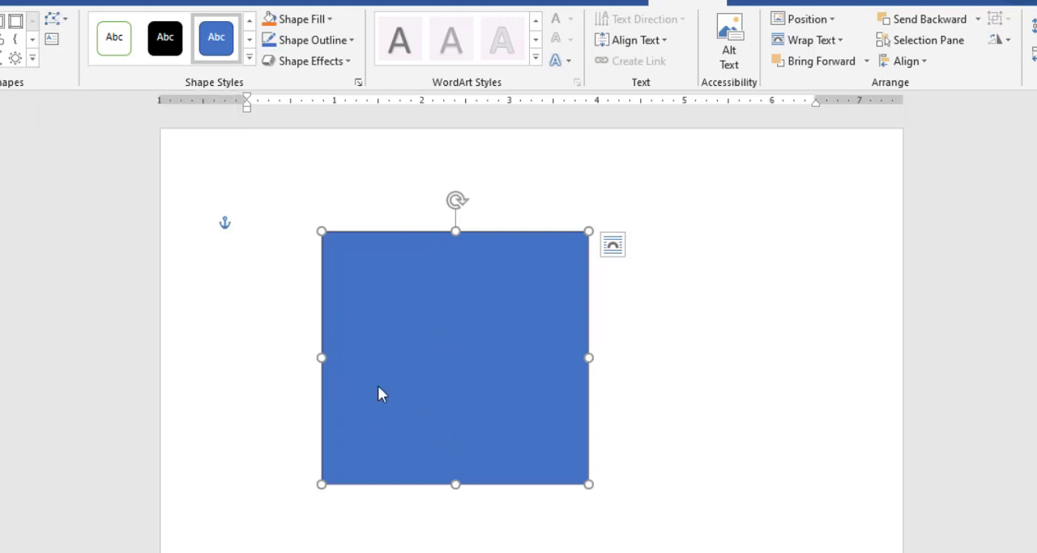
Edit the rectangle's points and curve its bottom edge gently inward from the lower-right corner point.
right_click(438, 334)
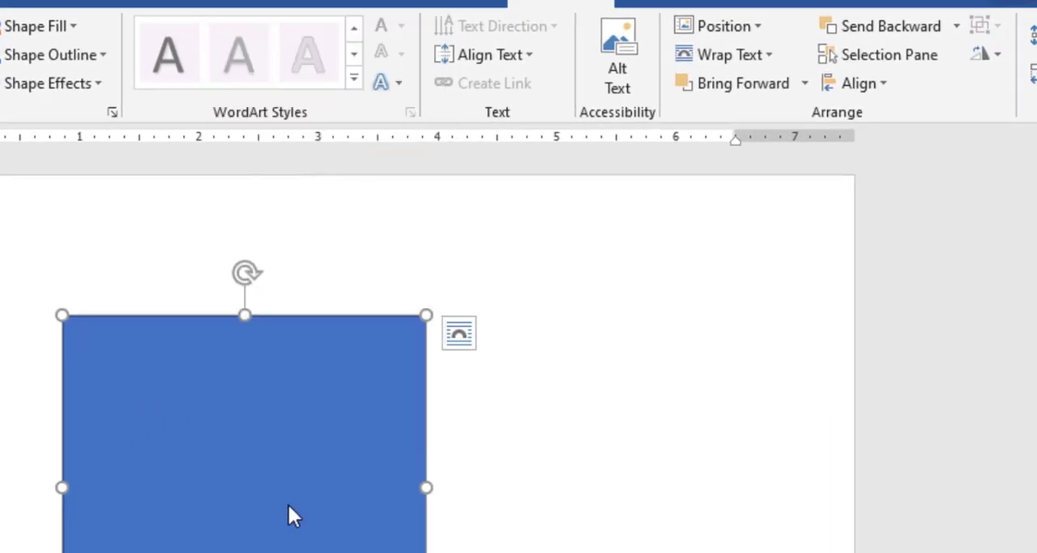
right_click(291, 497)
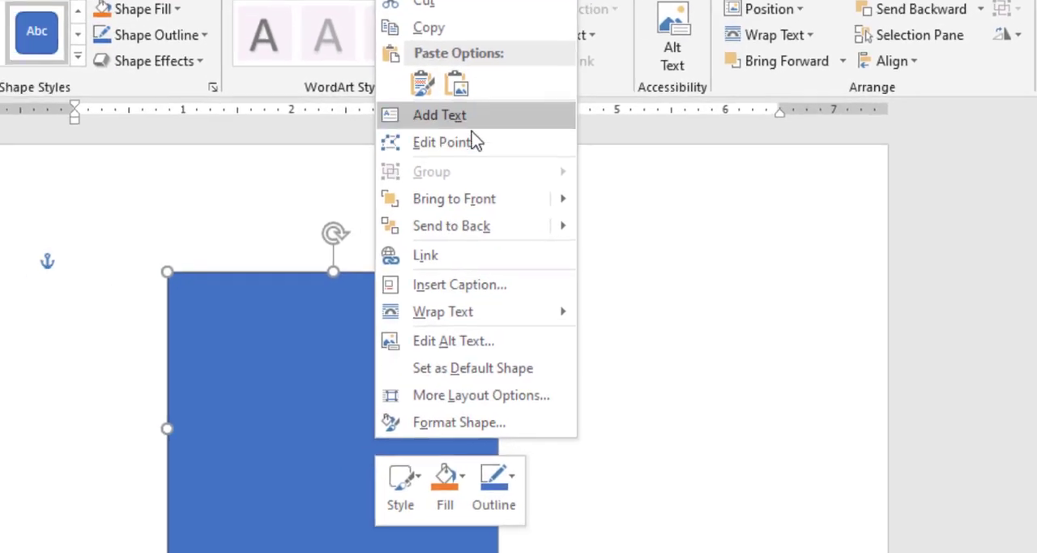
left_click(381, 172)
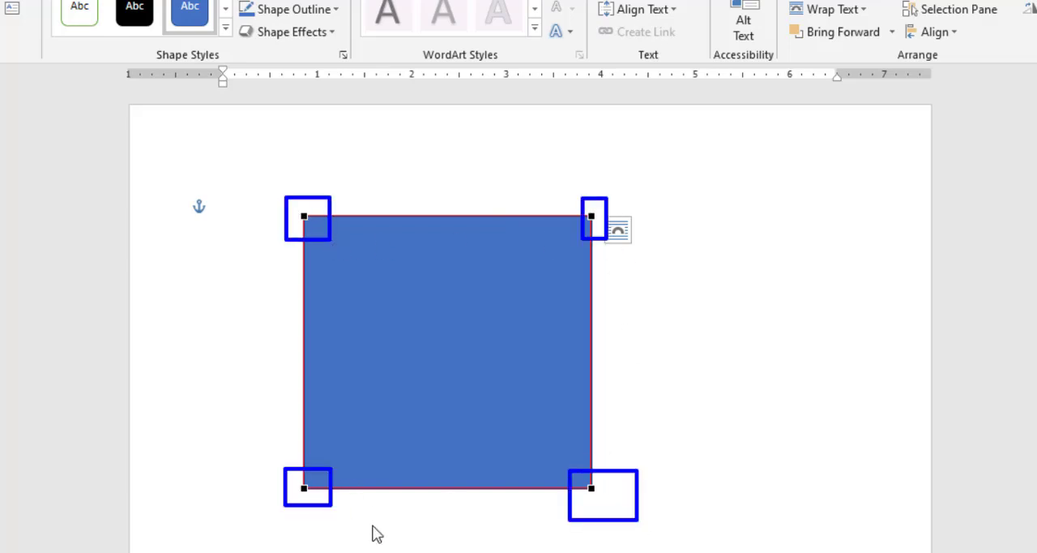
left_click(591, 489)
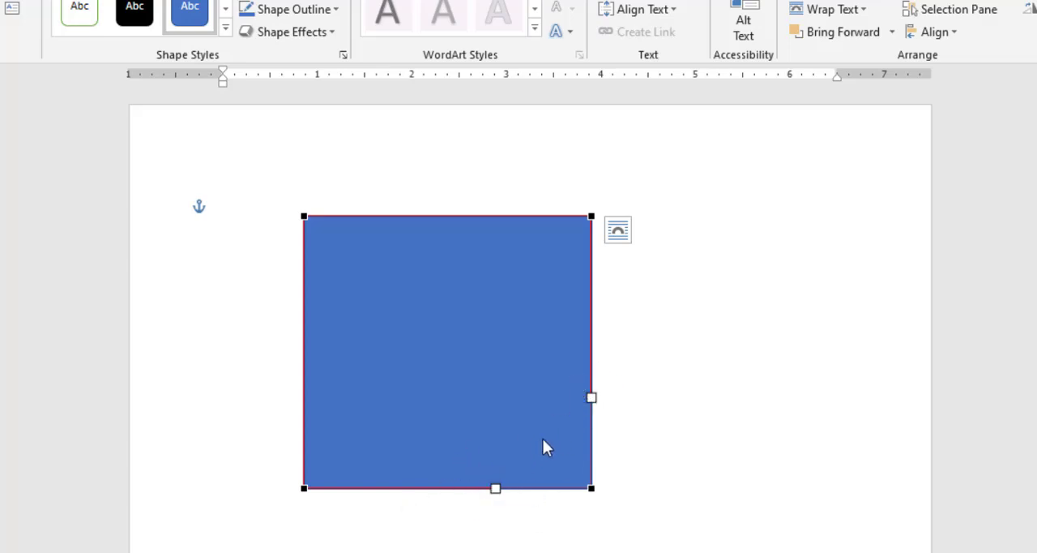
left_click(447, 490)
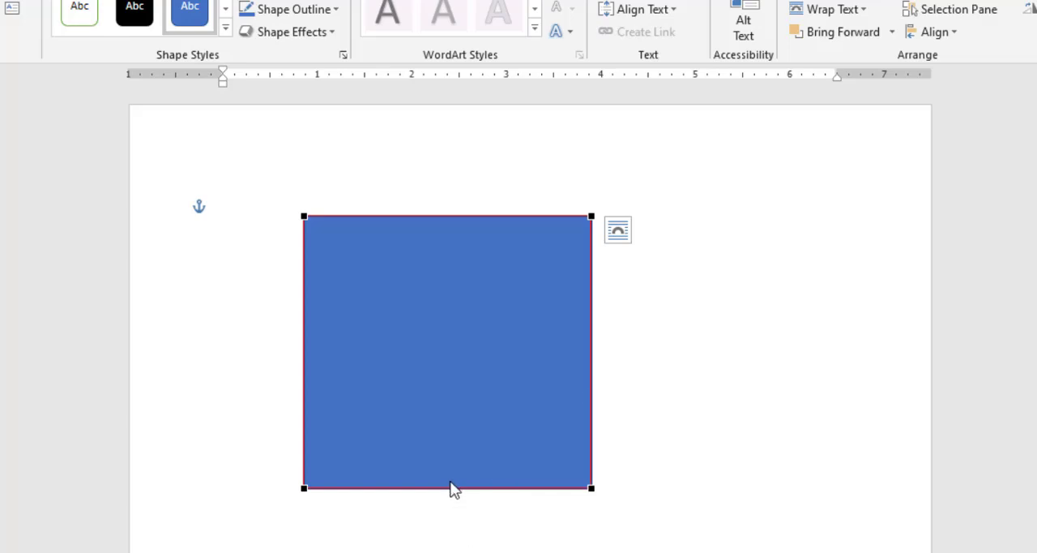
left_click(592, 489)
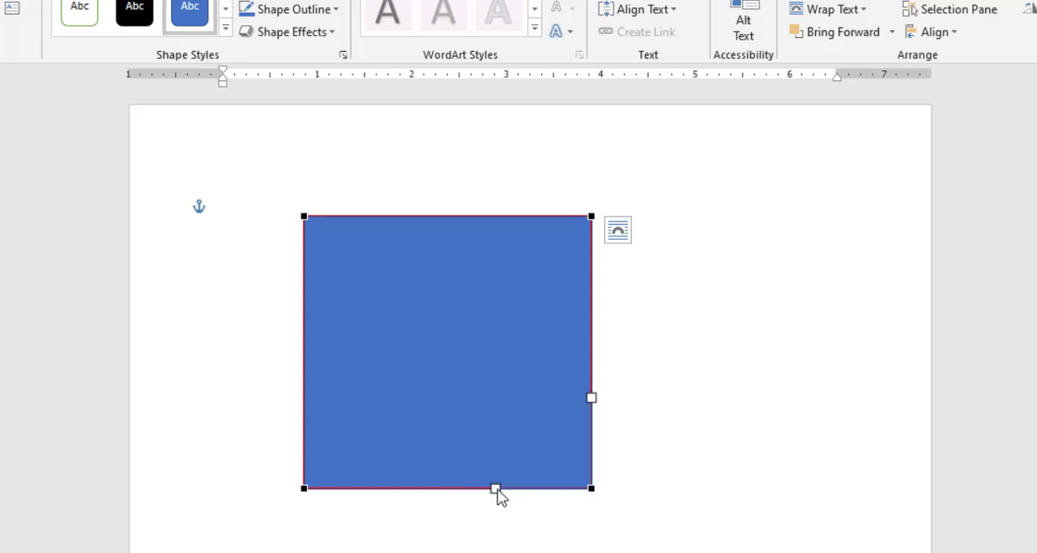
left_click_drag(495, 490, 495, 487)
left_click_drag(495, 485, 507, 398)
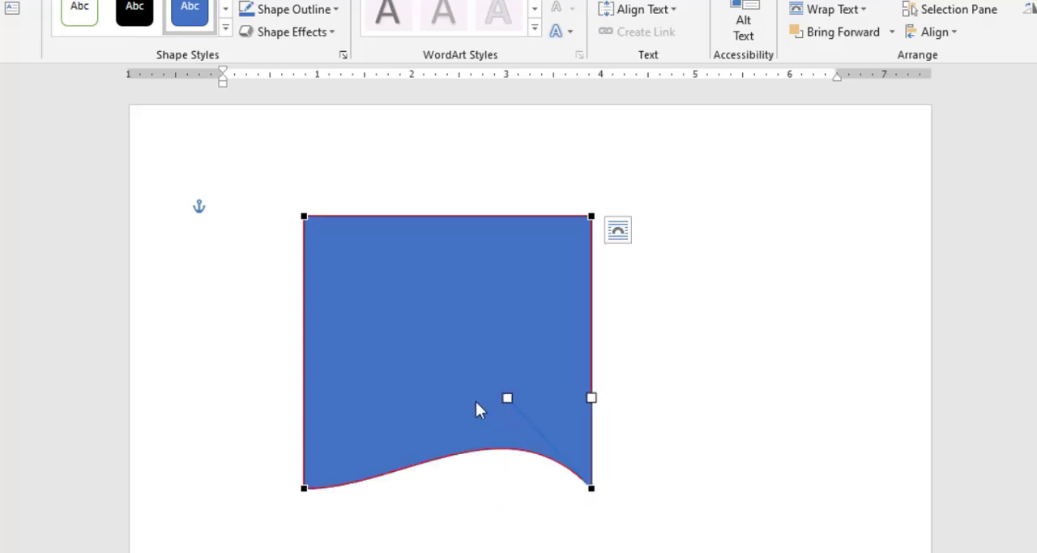
left_click_drag(505, 401, 492, 438)
Shape the bottom edge into an even inward arch by adjusting the curve at both lower corner points.
left_click(305, 489)
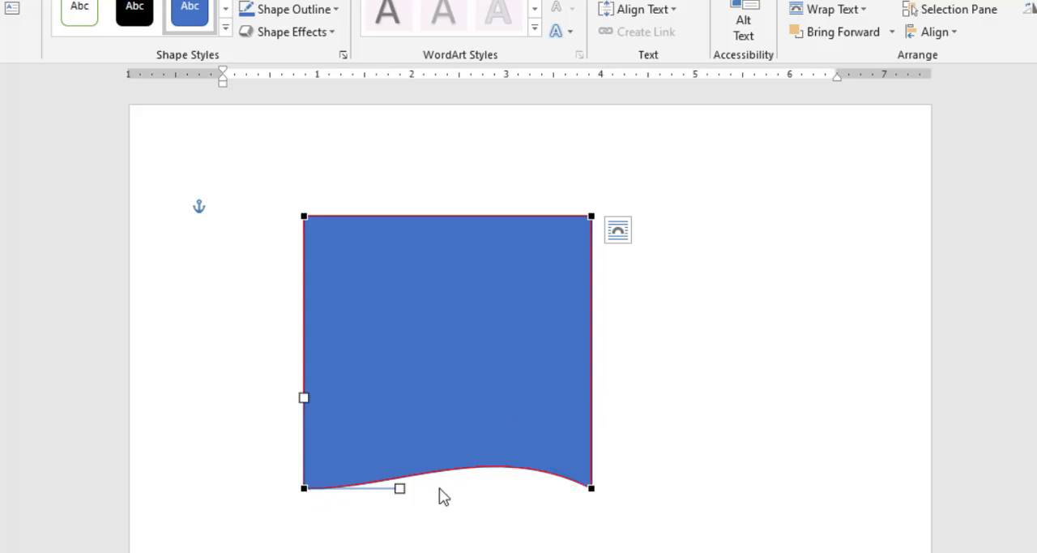
left_click_drag(399, 488, 398, 440)
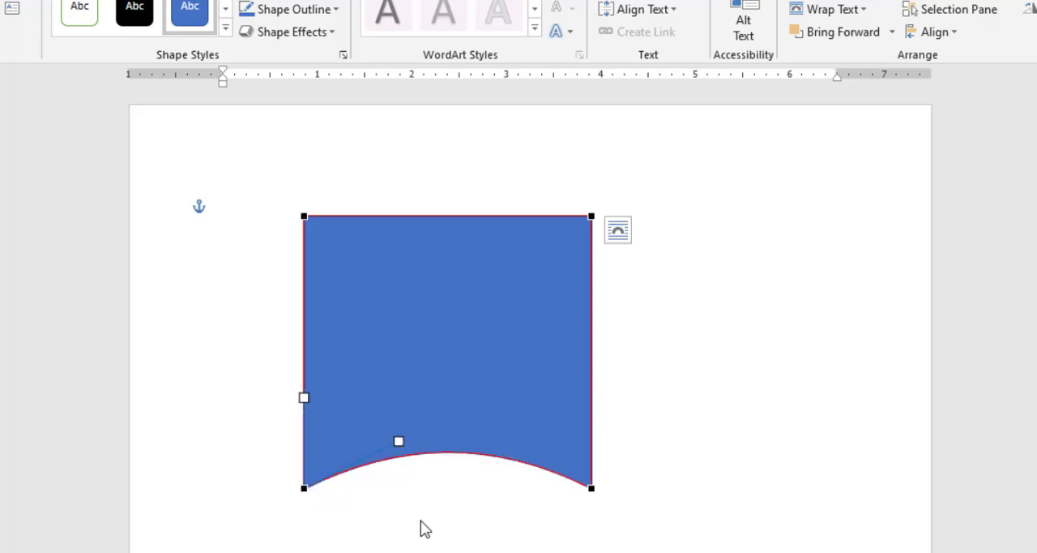
left_click(591, 488)
left_click_drag(492, 438, 511, 422)
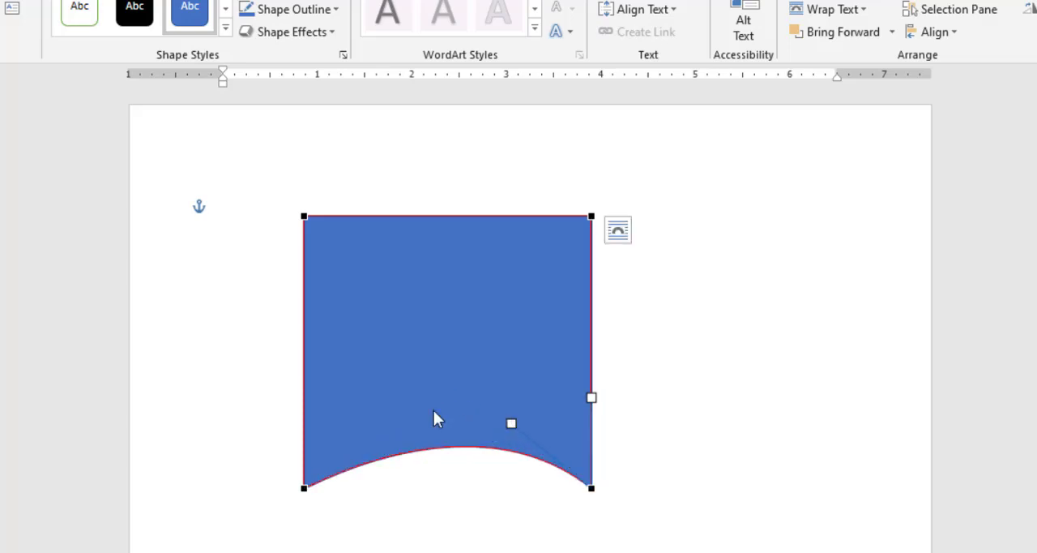
left_click(303, 487)
left_click_drag(398, 442, 386, 429)
Bow the shape's top edge evenly inward using the curve handles of both upper corner points.
left_click(303, 216)
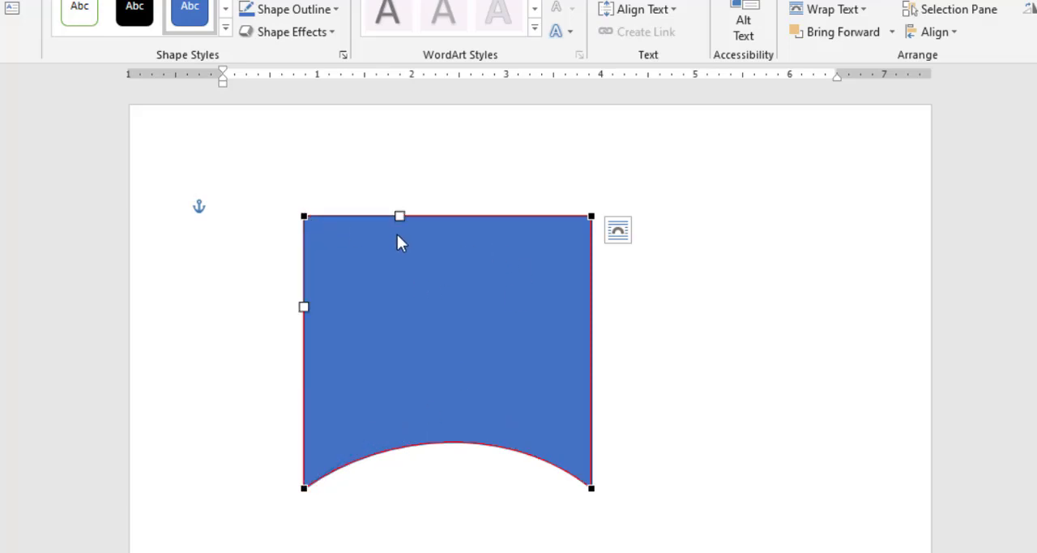
left_click_drag(399, 217, 393, 279)
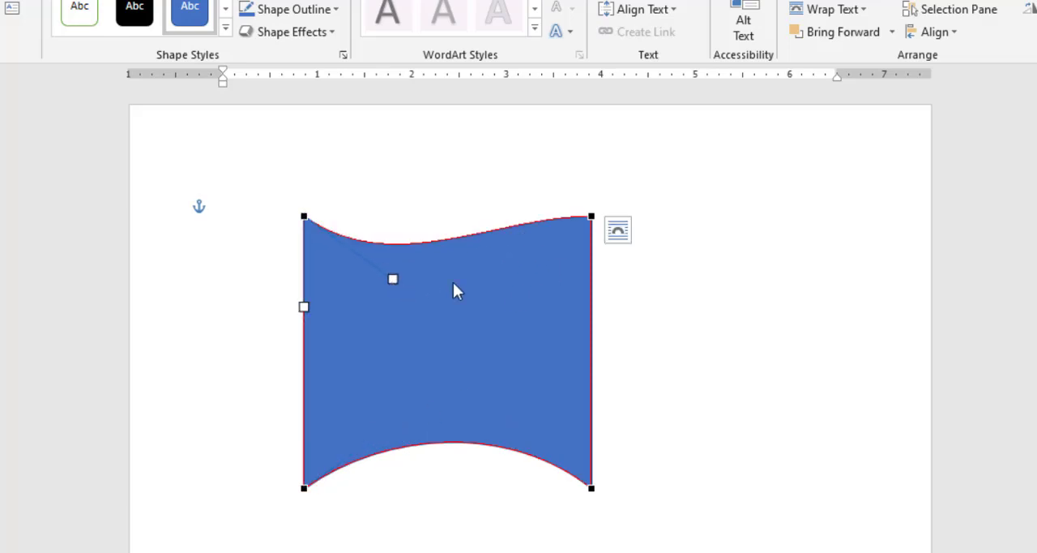
left_click(592, 216)
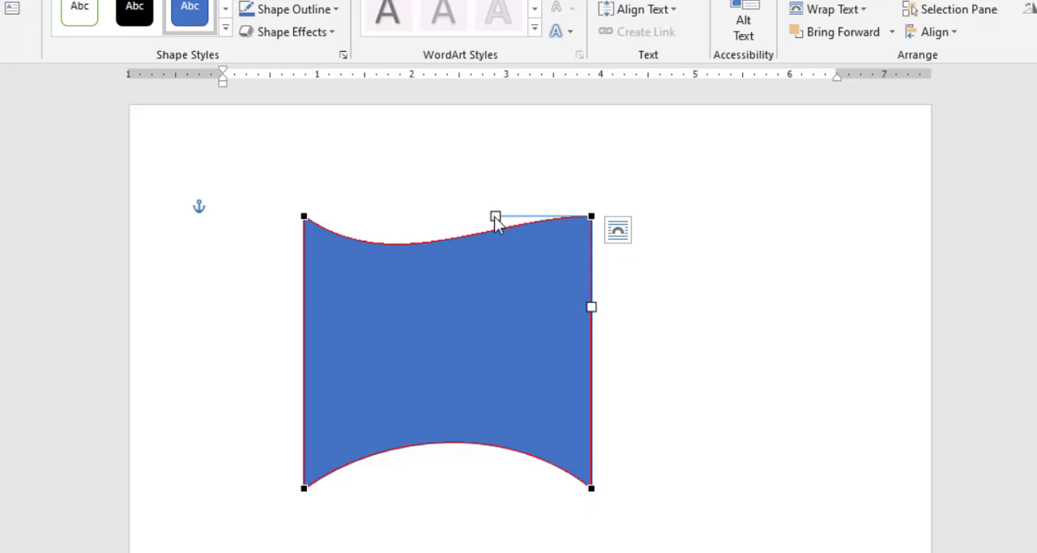
left_click_drag(495, 217, 505, 268)
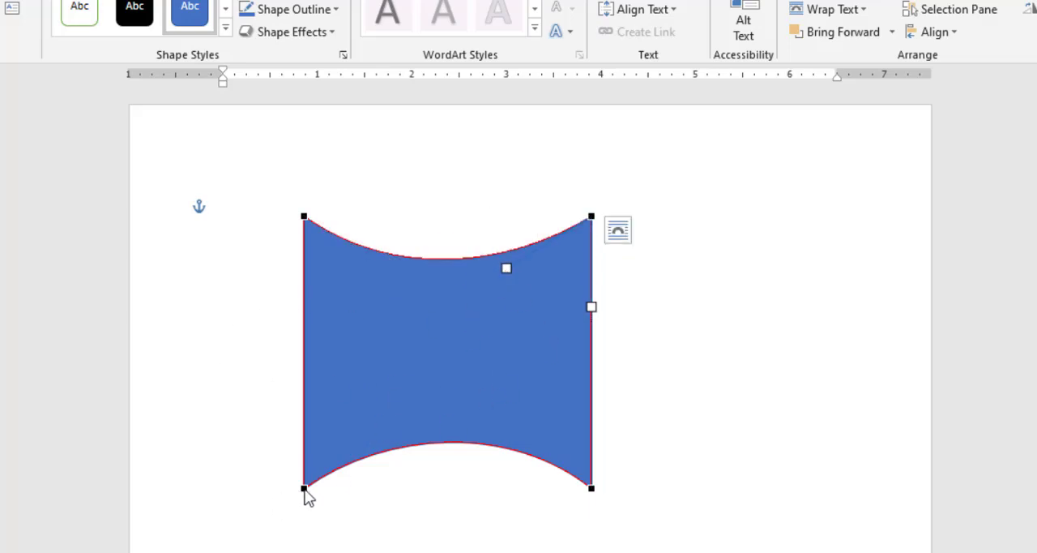
Lower the lower-left corner point slightly and bow the left edge inward from both of its corner points.
left_click_drag(304, 489, 305, 495)
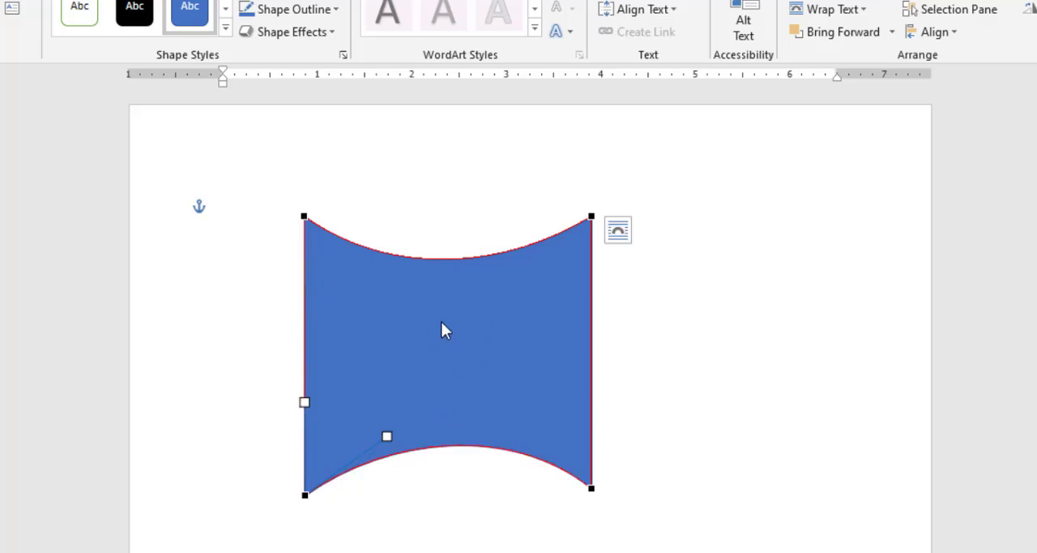
left_click(305, 217)
left_click_drag(305, 308, 410, 314)
left_click(305, 495)
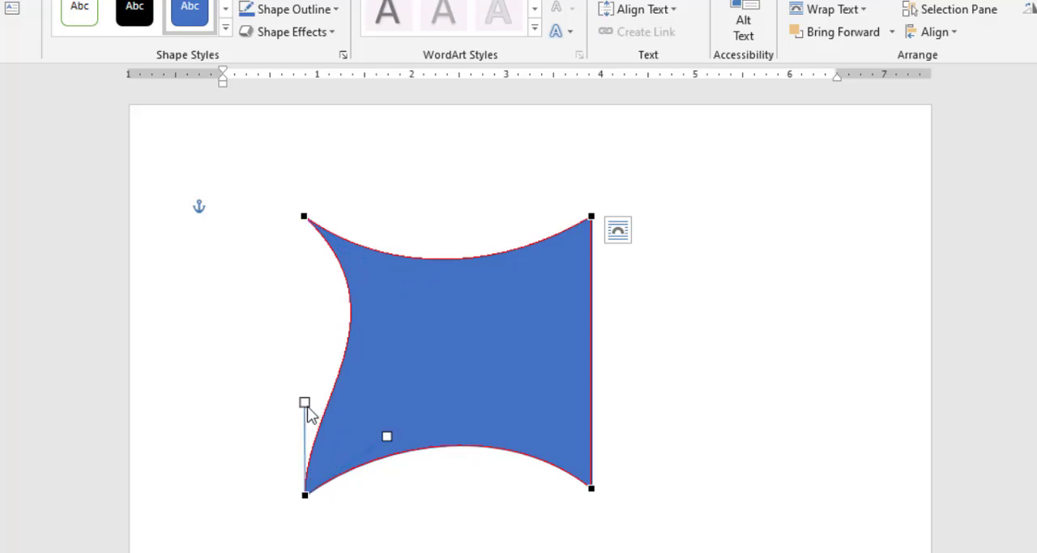
left_click_drag(305, 402, 359, 403)
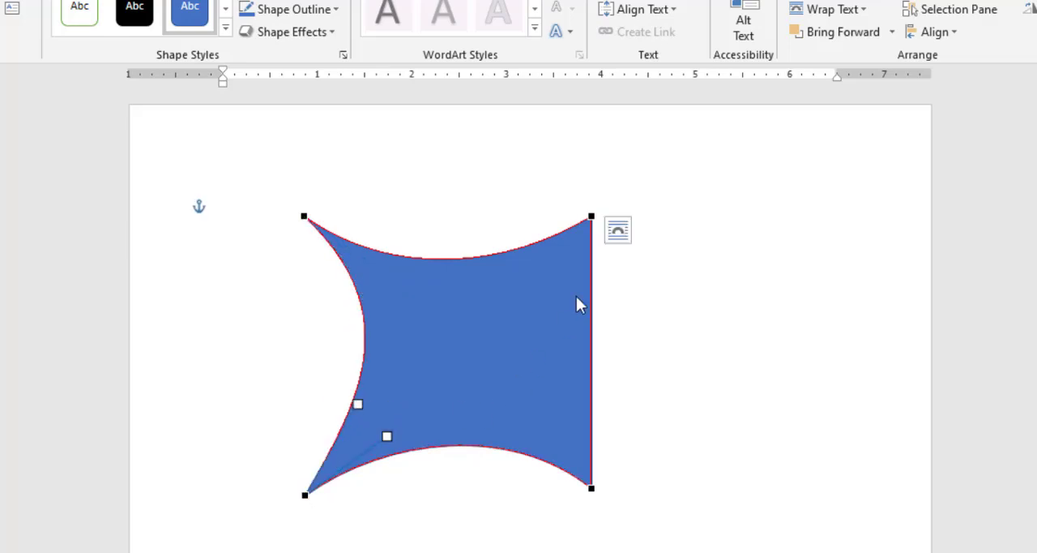
Bow the right edge inward from both of its corner points and finish editing the points.
left_click(592, 217)
left_click_drag(592, 308, 529, 319)
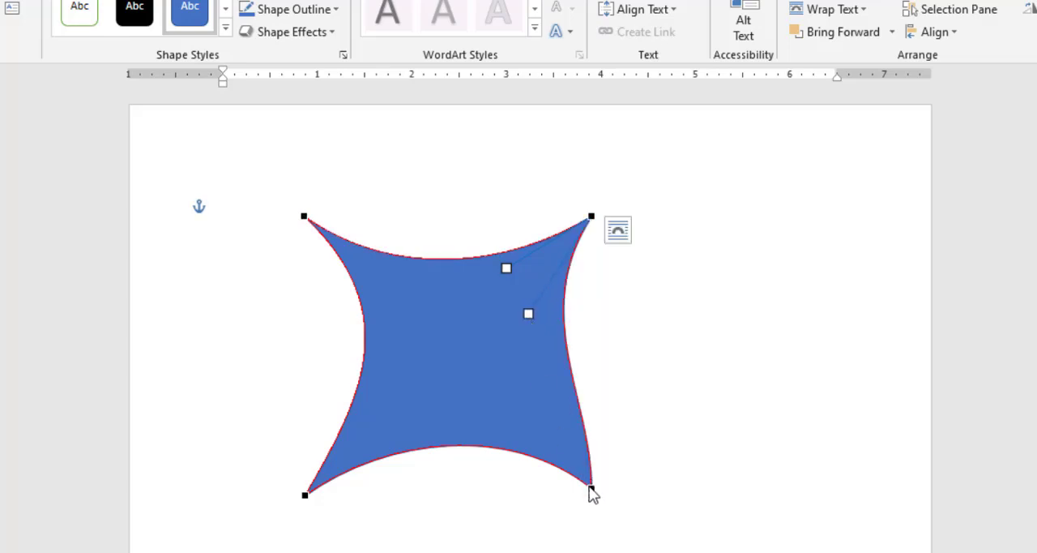
left_click(590, 487)
left_click_drag(592, 399, 518, 400)
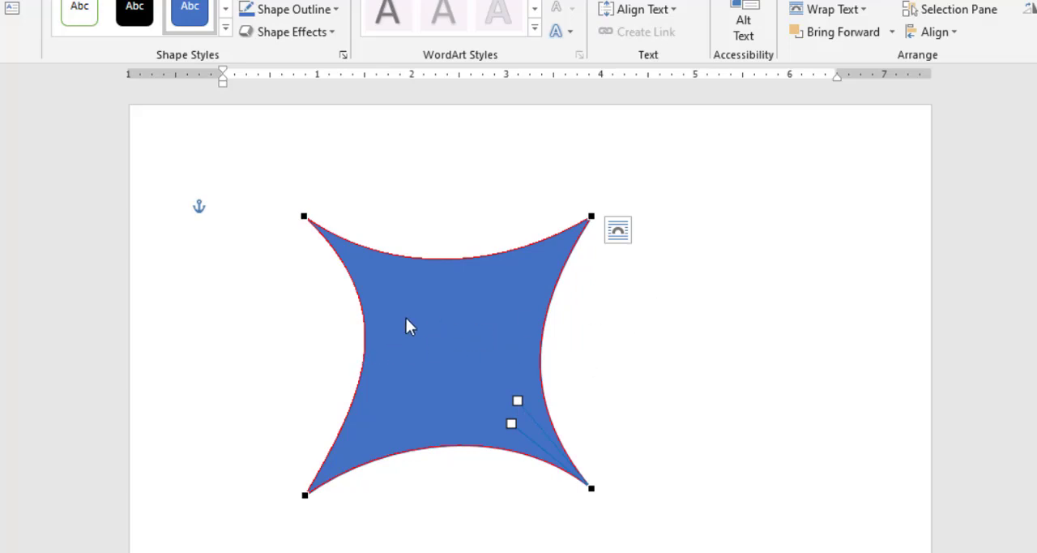
left_click(454, 310)
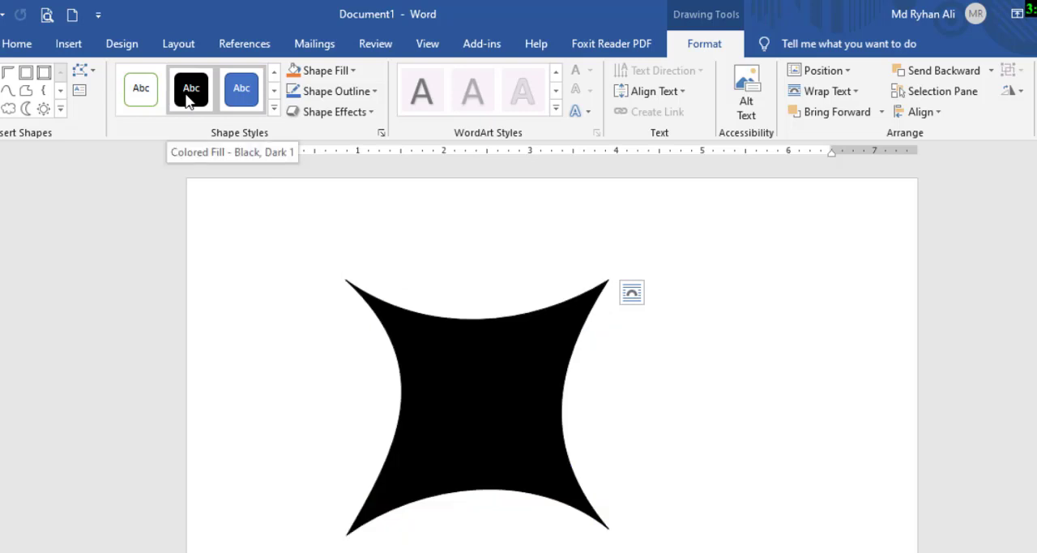
mouse_move(113, 57)
left_mouse_down()
mouse_move(424, 157)
mouse_move(387, 148)
left_mouse_up()
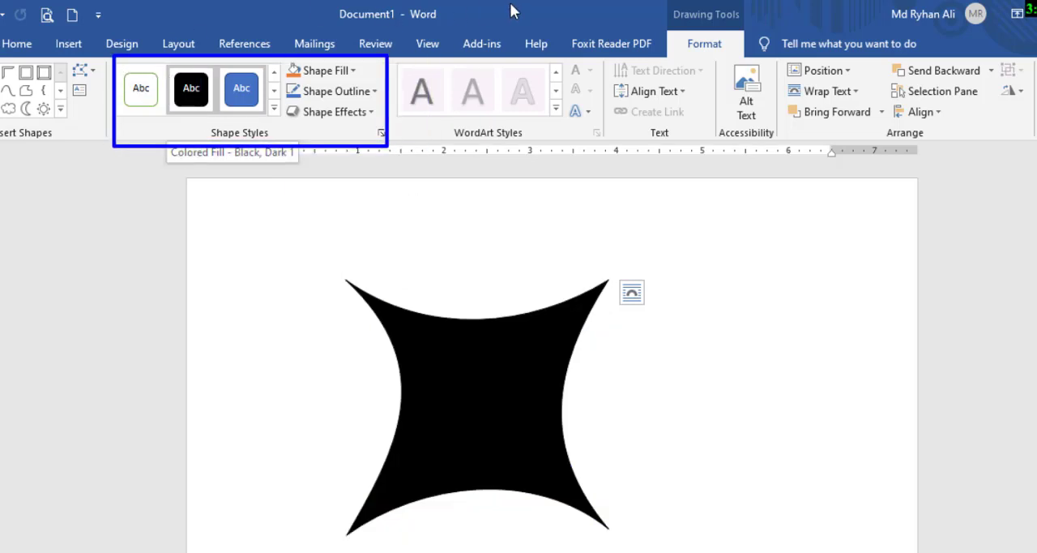
left_click_drag(286, 58, 366, 83)
left_click_drag(279, 85, 381, 106)
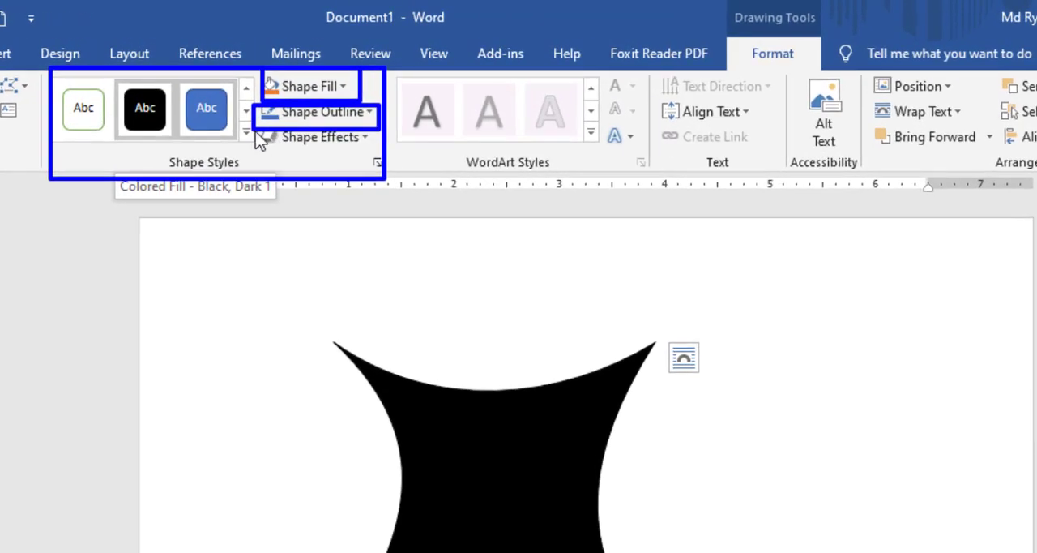
left_click_drag(253, 130, 389, 168)
key("Escape")
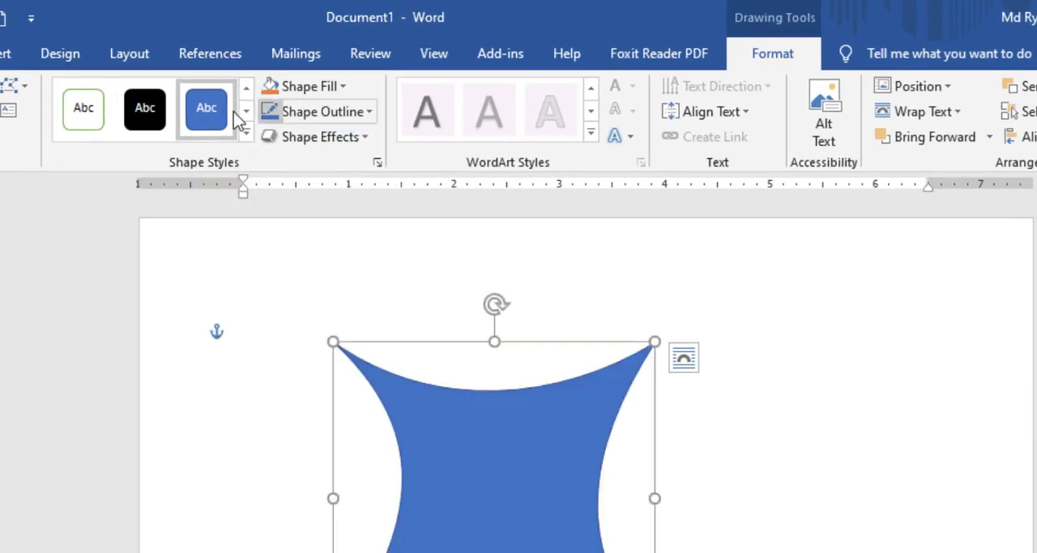
scroll(330, 168, "up", 2)
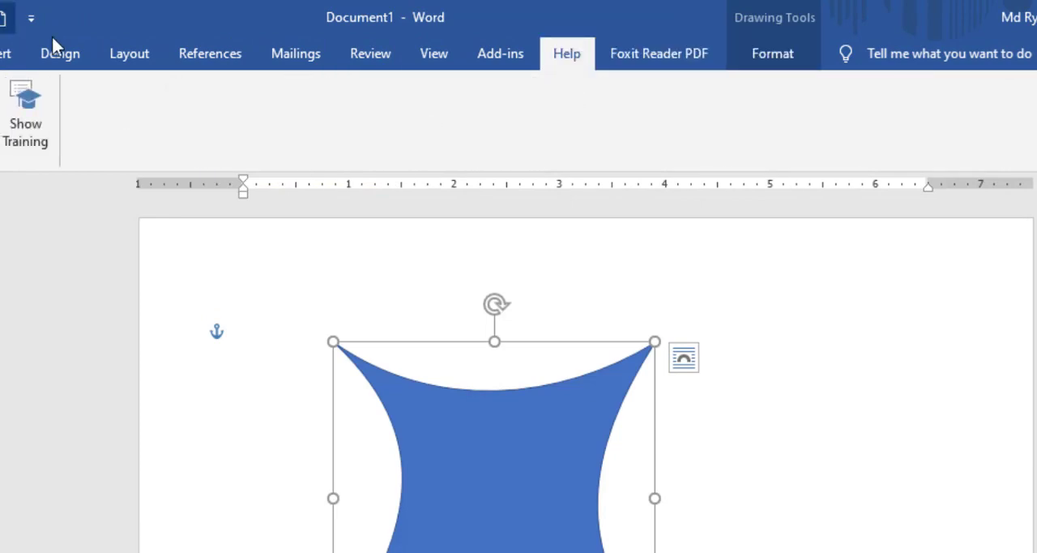
scroll(695, 106, "down", 2)
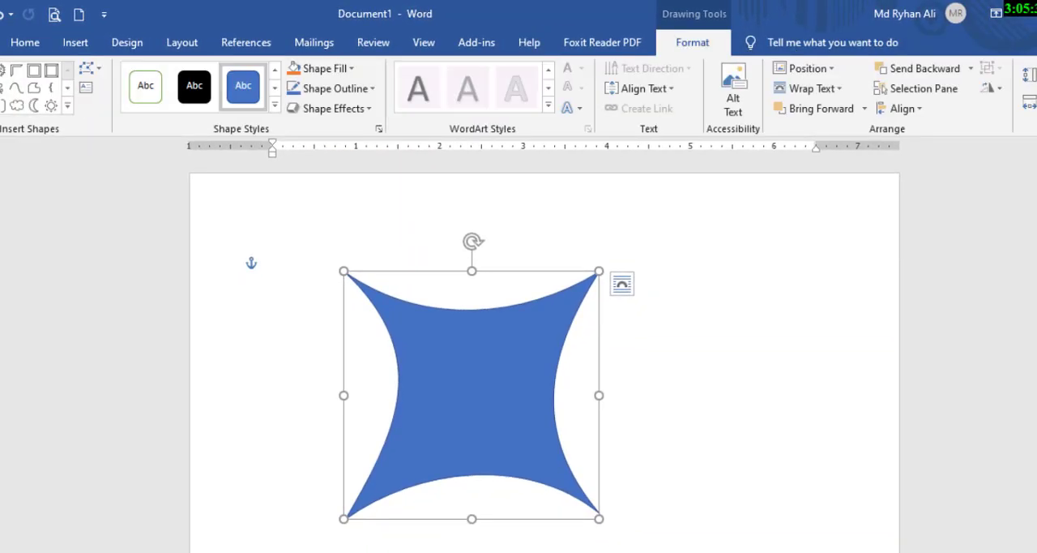
Apply the second-row blue and orange theme styles to the curved shape in turn, ending with the third-row gold theme style.
left_click(276, 109)
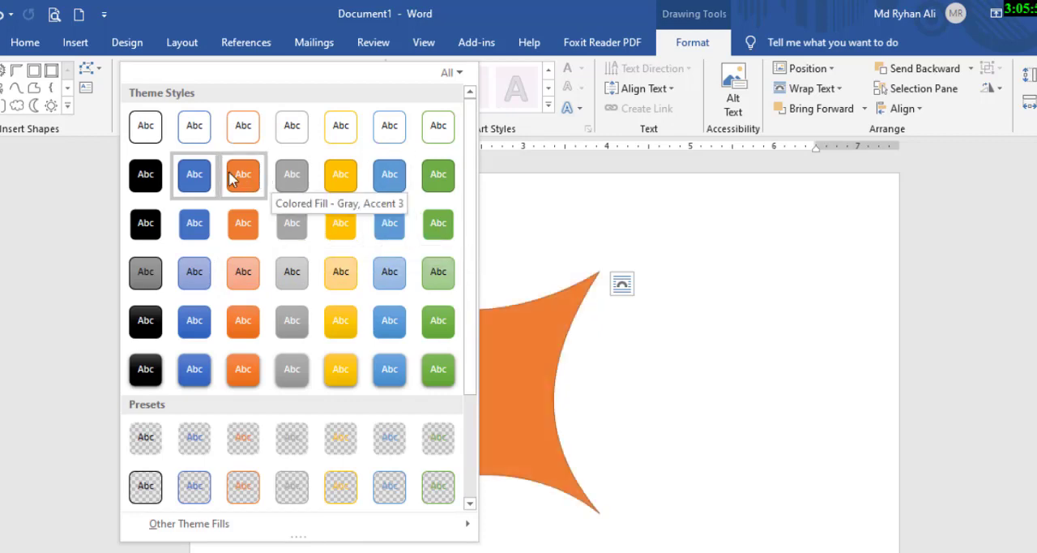
left_click(193, 181)
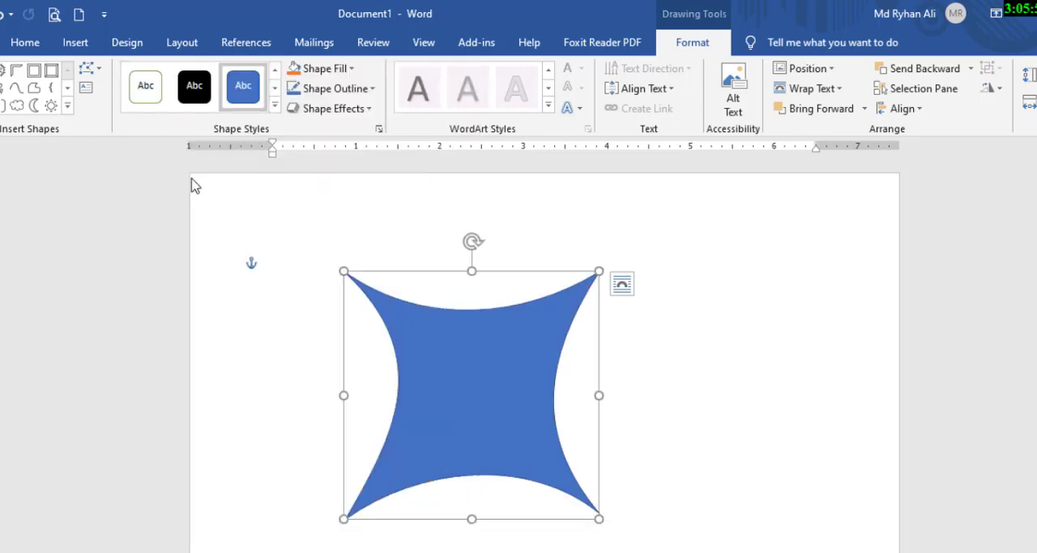
left_click(272, 106)
left_click(247, 193)
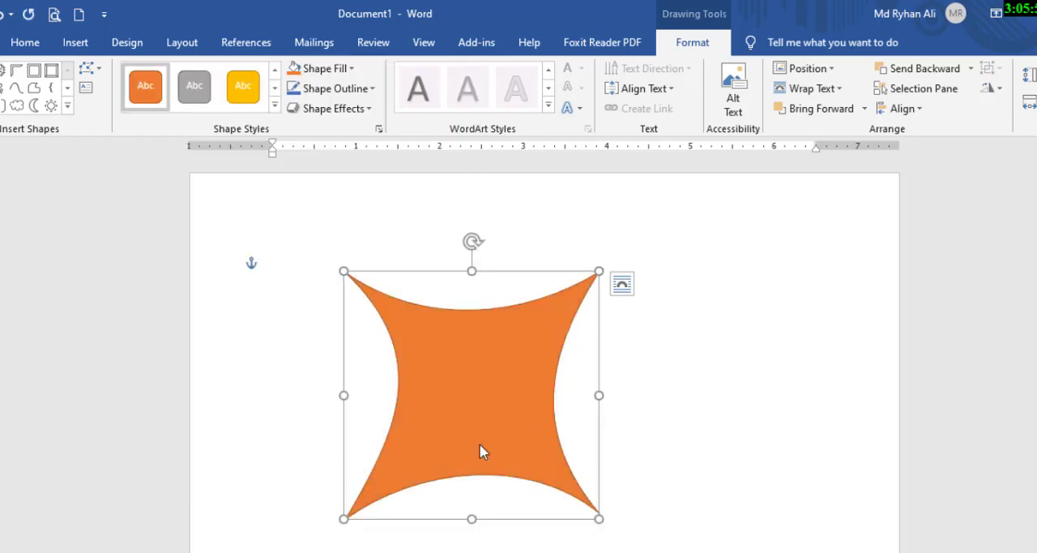
left_click(273, 106)
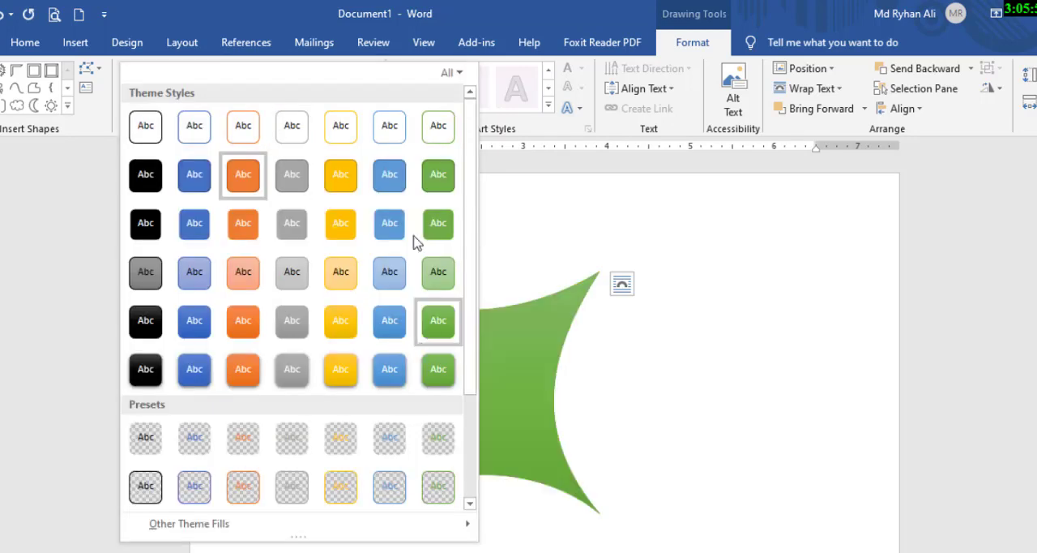
left_click(342, 233)
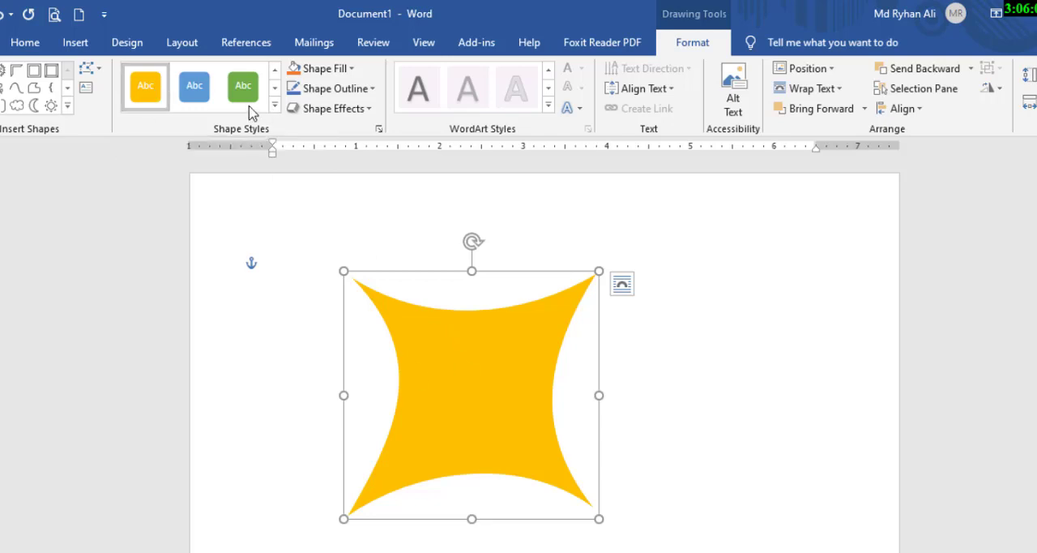
Apply the fifth-row black theme style to the curved shape and add the text "RS Computer" inside it.
left_click(275, 105)
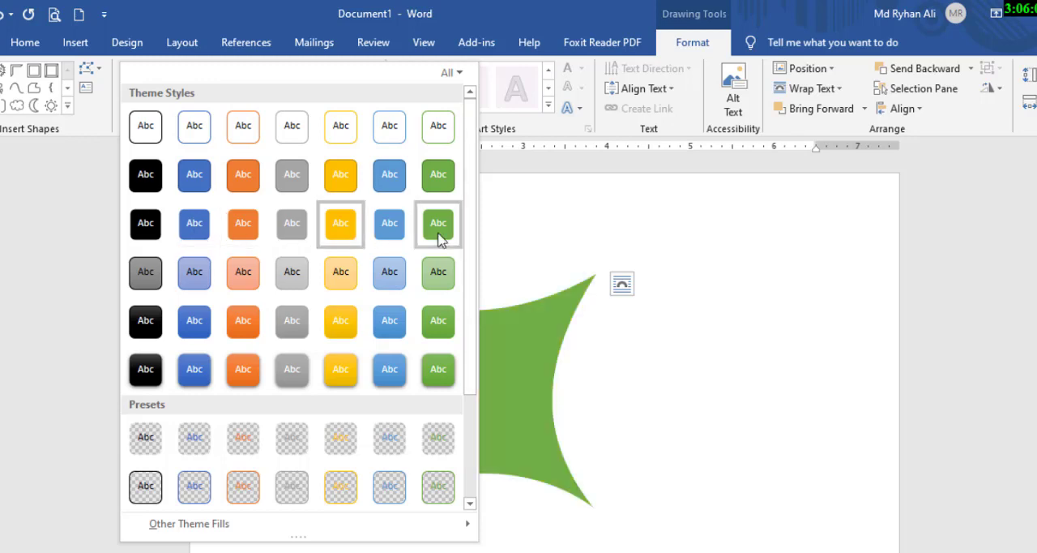
left_click(151, 324)
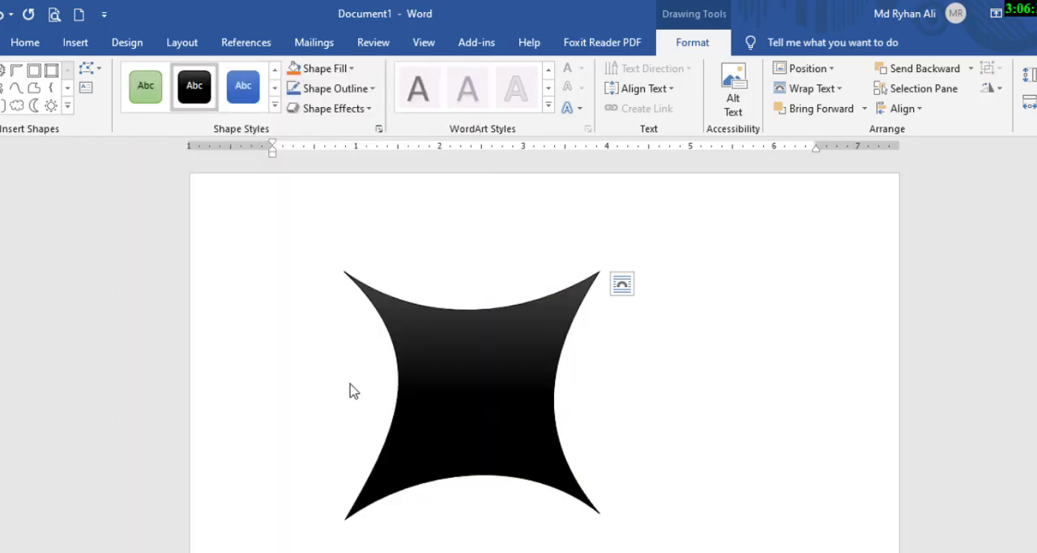
right_click(462, 376)
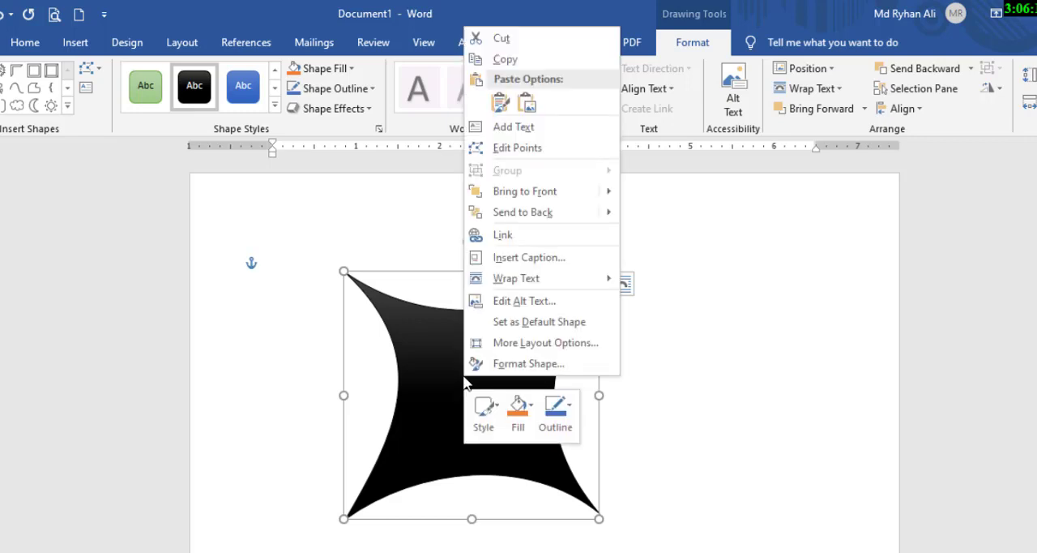
left_click(547, 130)
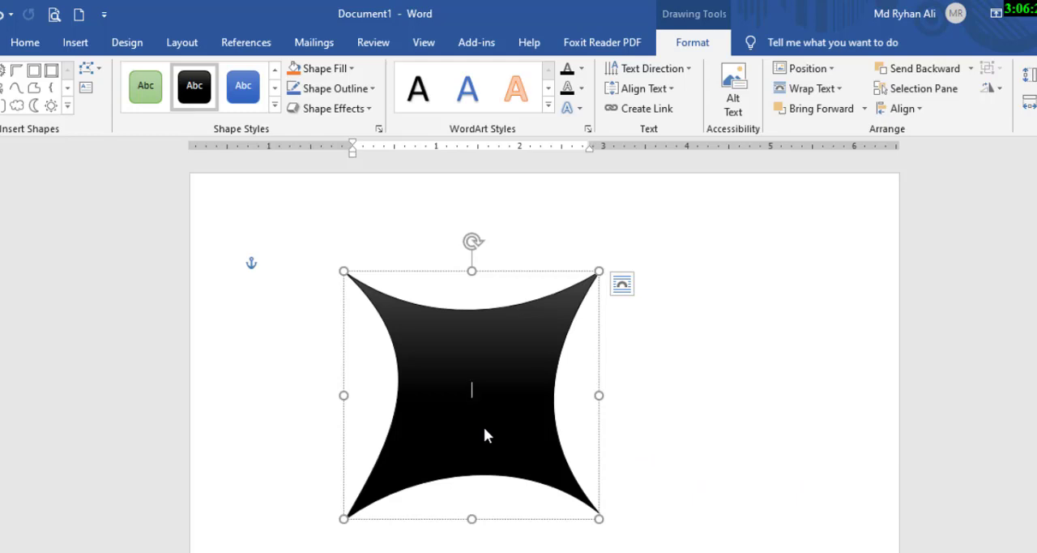
type("RS Computer")
Apply the Intense Effect - Blue, Accent 1 style to the curved shape, then replace it with the fourth-row light green theme style.
left_click(274, 105)
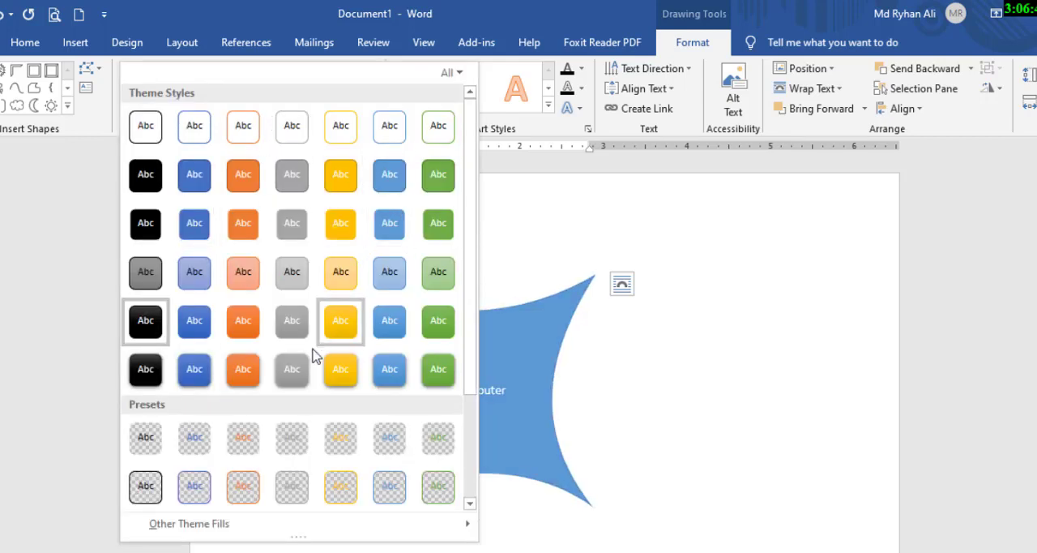
left_click(203, 374)
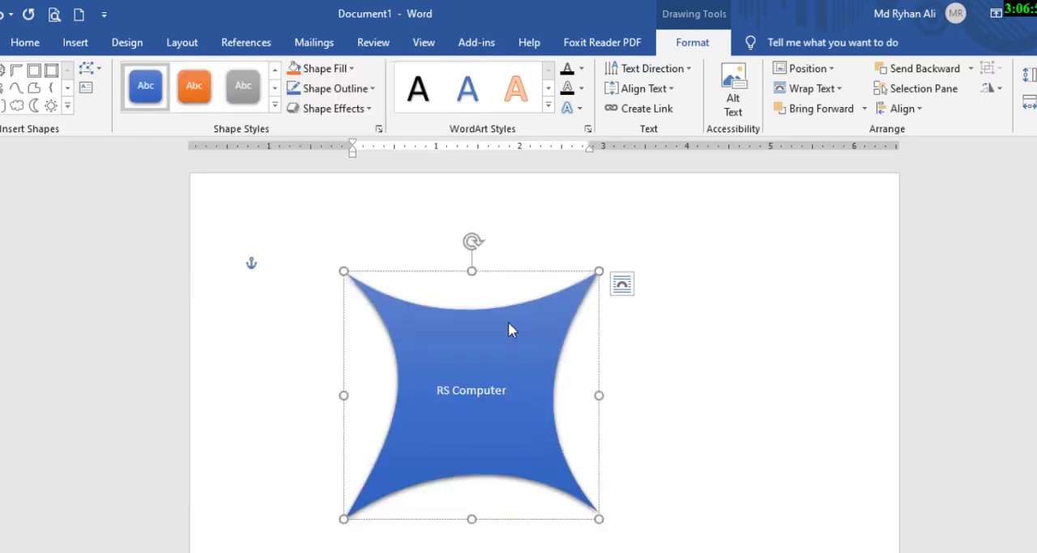
left_click(274, 106)
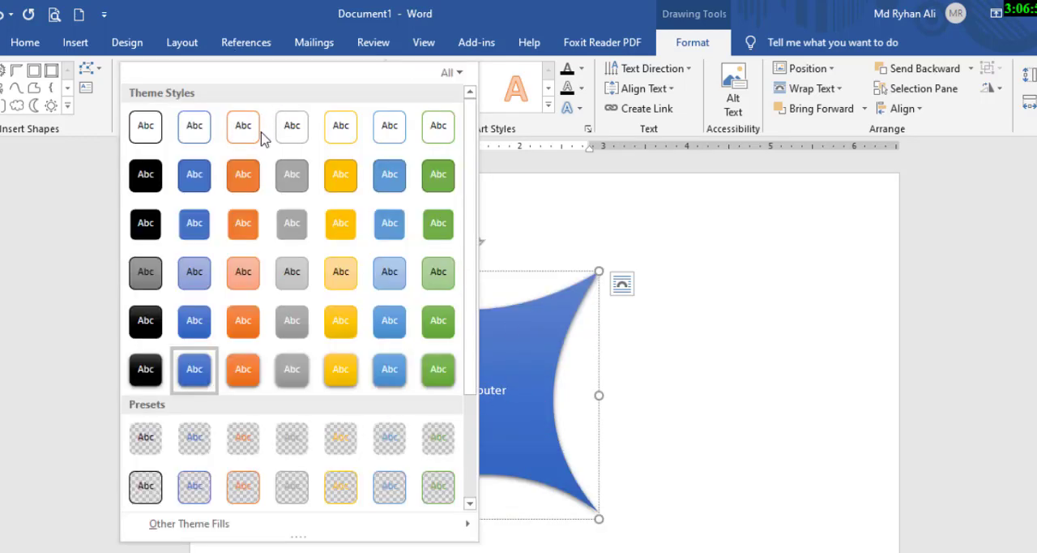
left_click(437, 272)
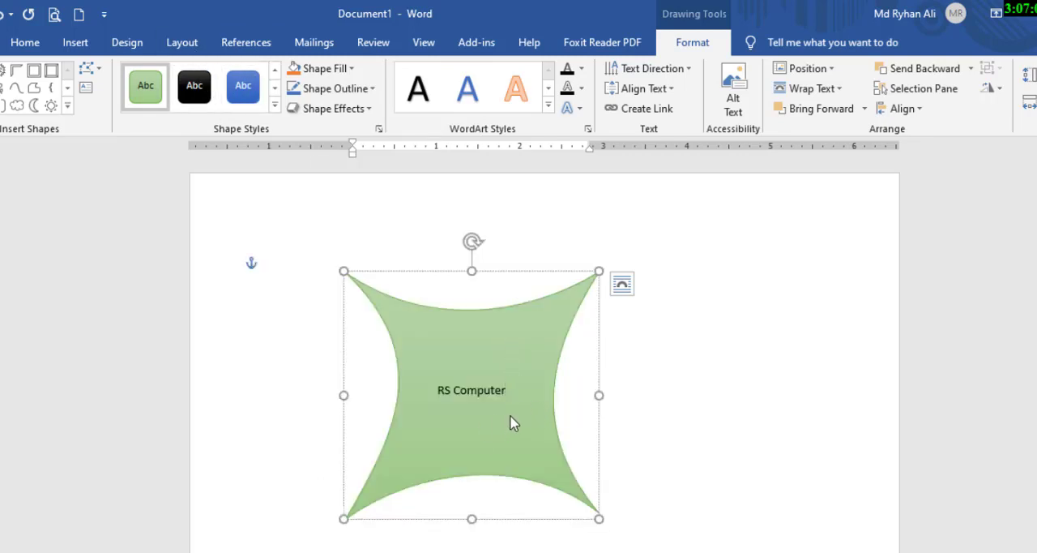
Enlarge the "RS Computer" text inside the shape to size 18.
left_click_drag(518, 397, 419, 398)
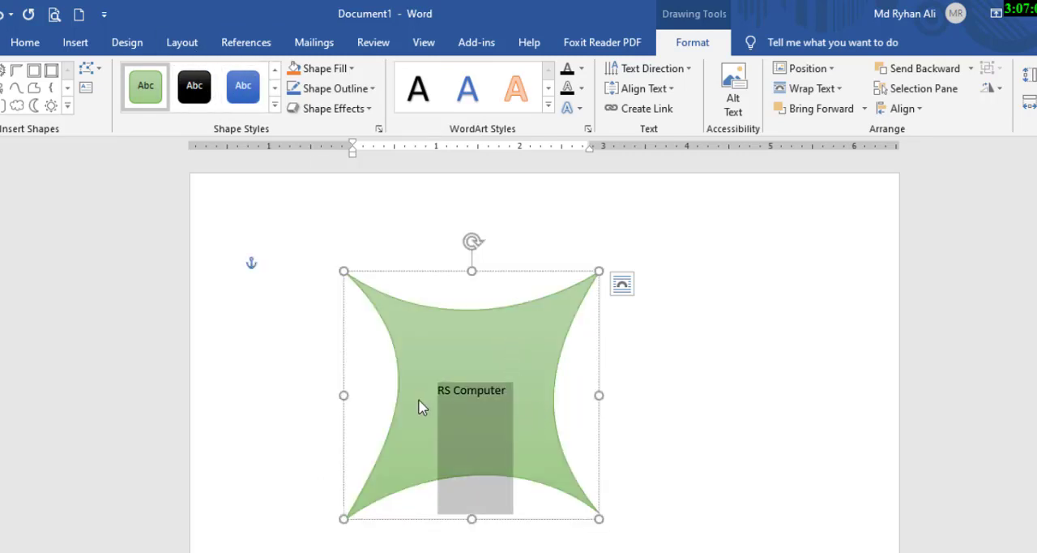
left_click(502, 391)
left_click_drag(510, 395, 440, 398)
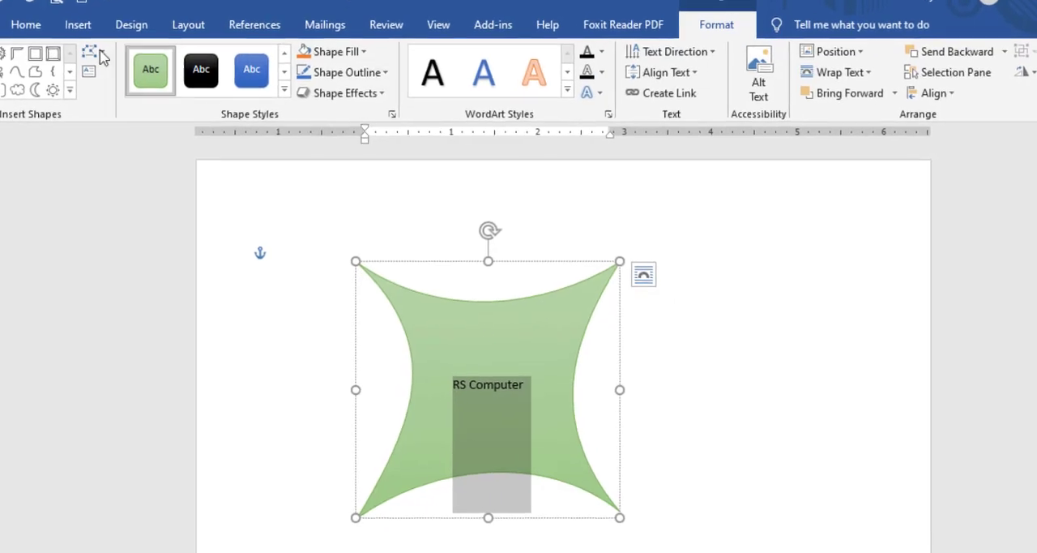
left_click(26, 25)
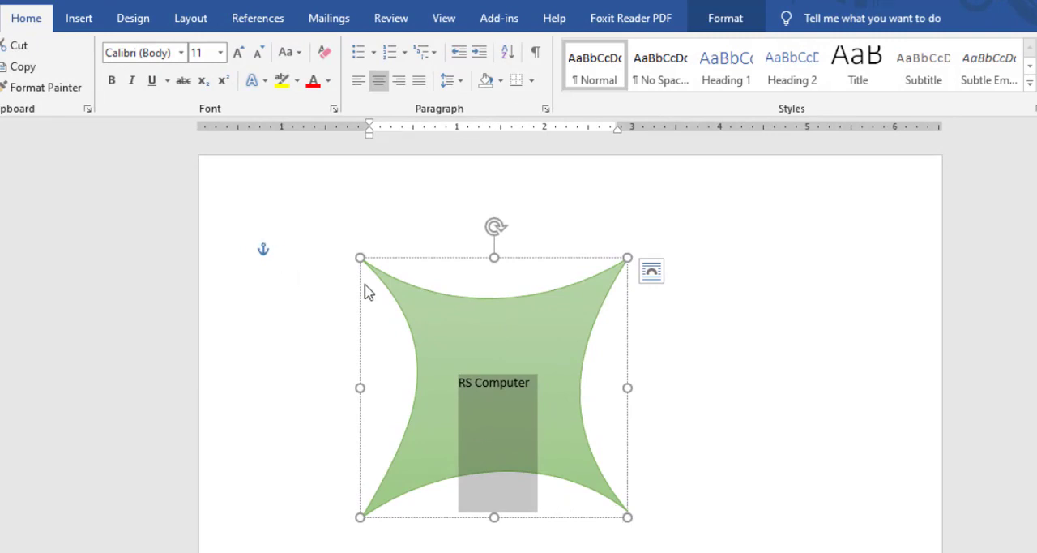
left_click(243, 55)
left_click(243, 55)
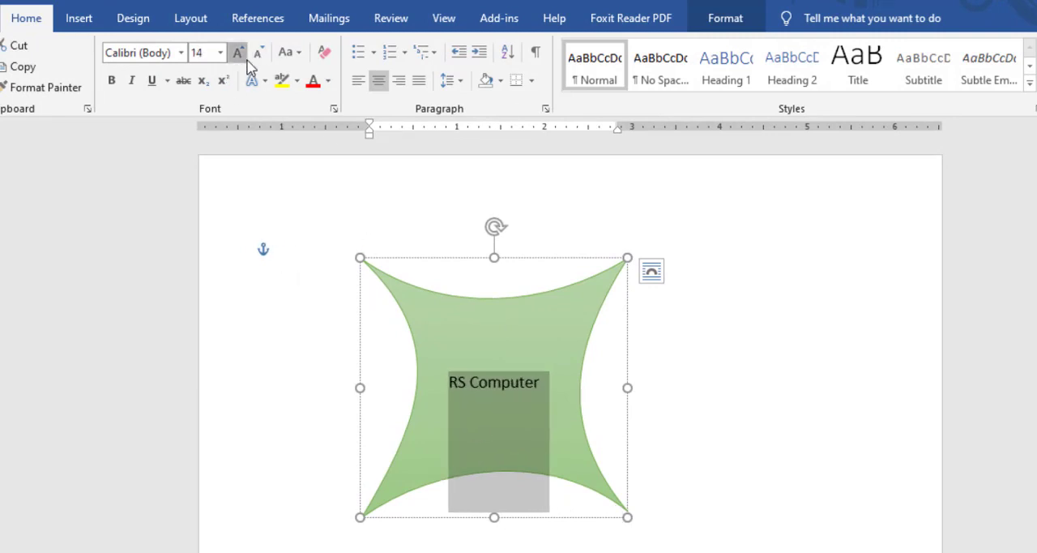
left_click(243, 55)
left_click(243, 55)
Make the "RS Computer" text bold and italic, and switch its underline on and off again.
left_click(111, 80)
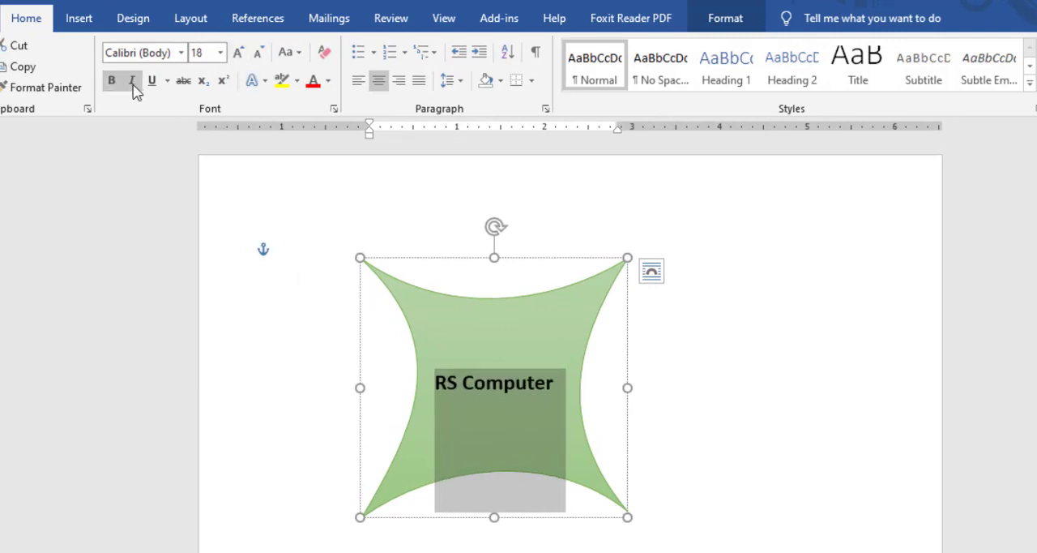
left_click(133, 82)
left_click(153, 81)
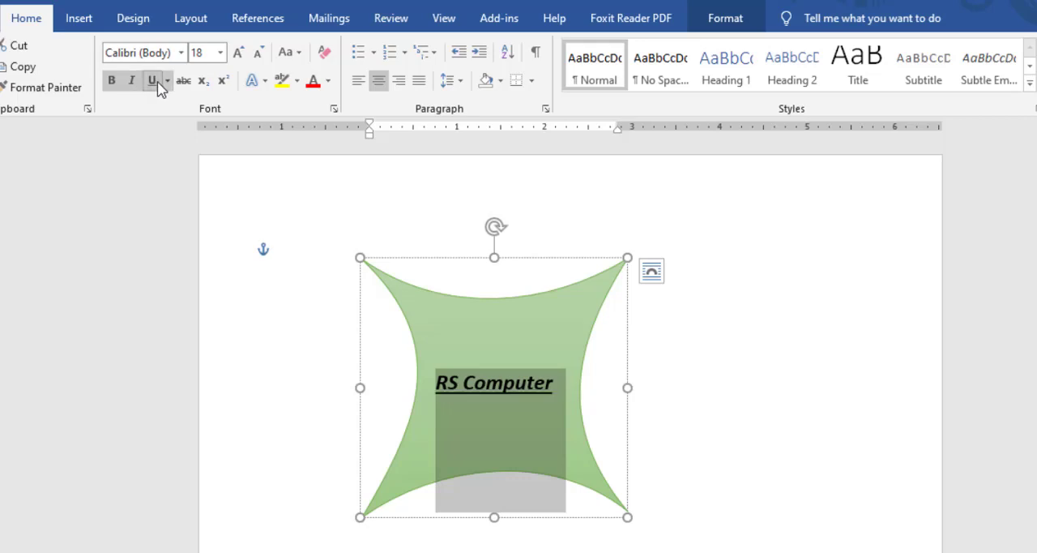
left_click(153, 81)
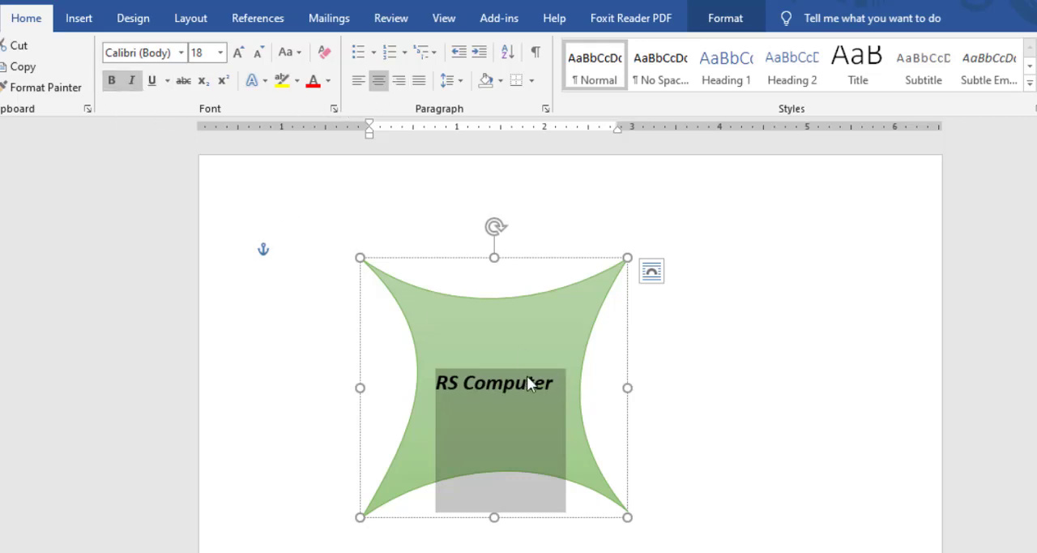
left_click(519, 396)
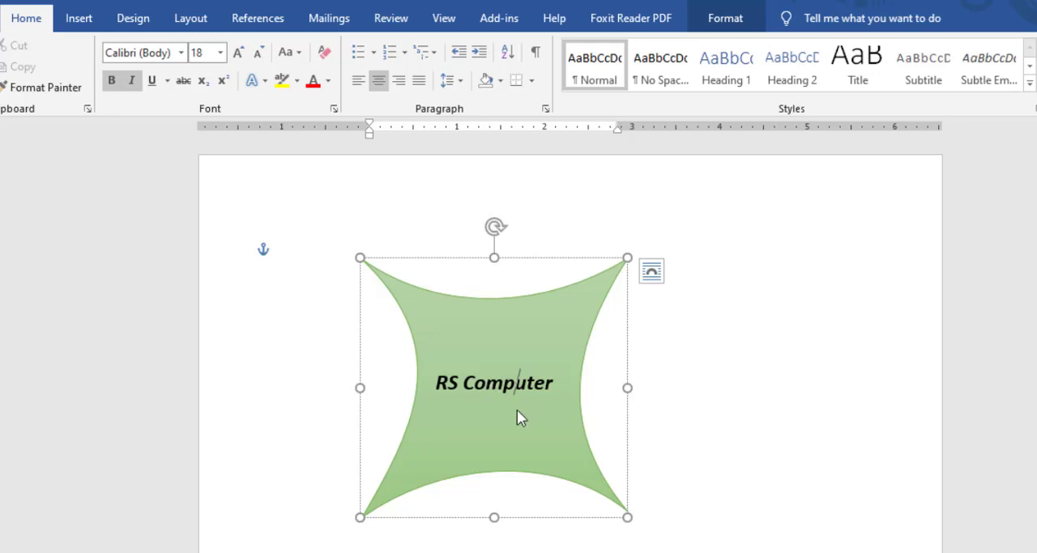
Turn the "RS Computer" line inside the shape into a bulleted item with the check-mark bullet.
left_click_drag(562, 378, 448, 386)
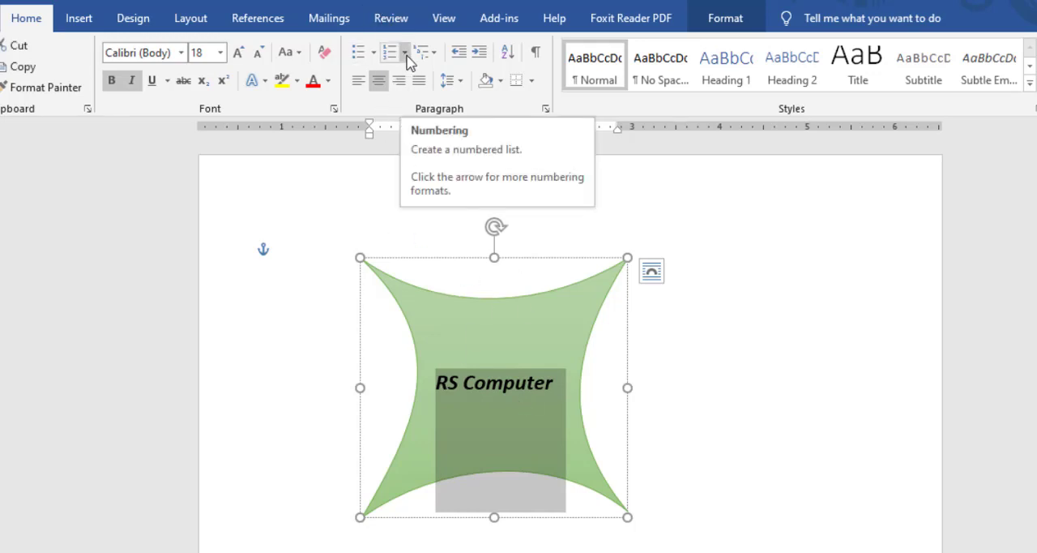
left_click(562, 390)
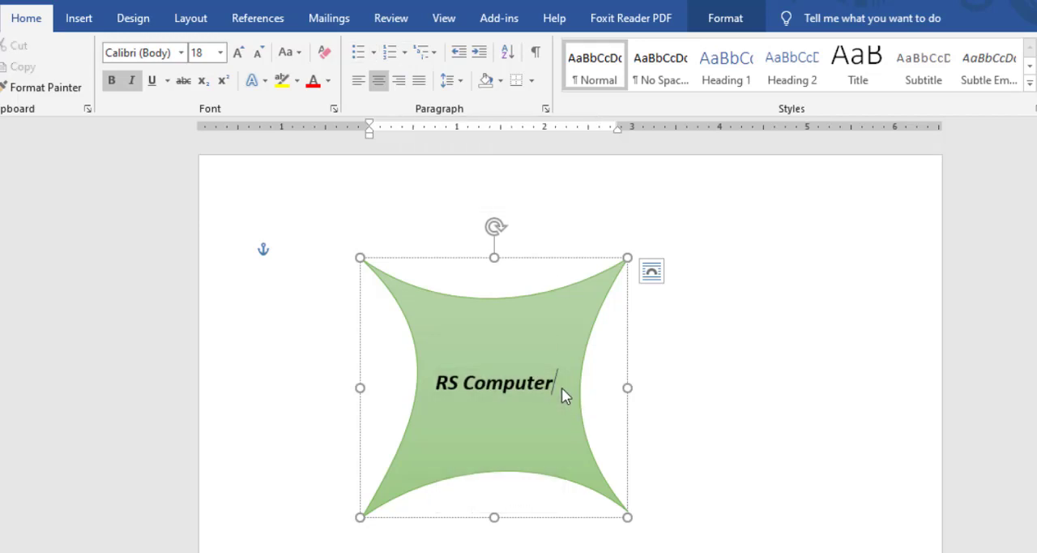
left_click_drag(555, 383, 431, 381)
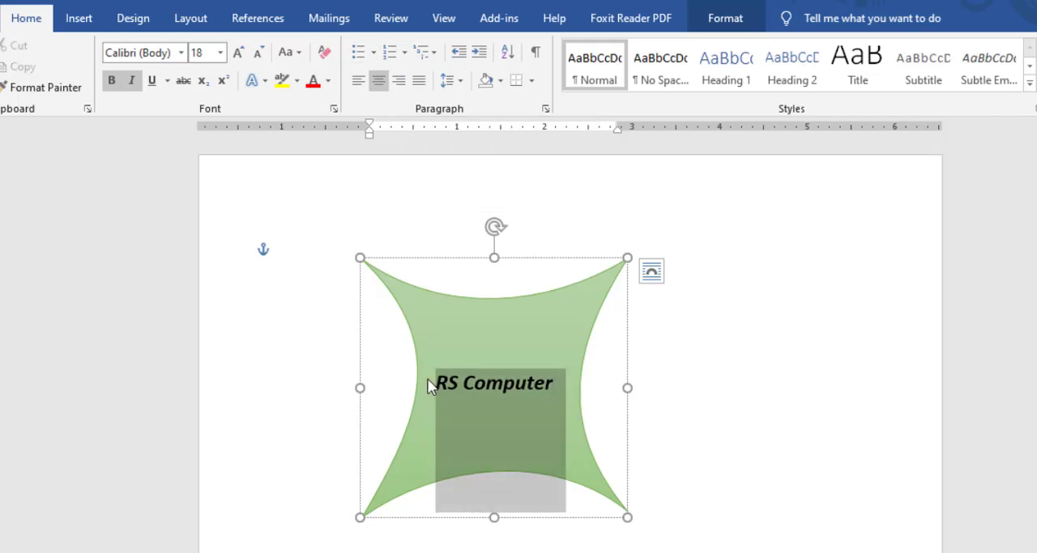
left_click(373, 52)
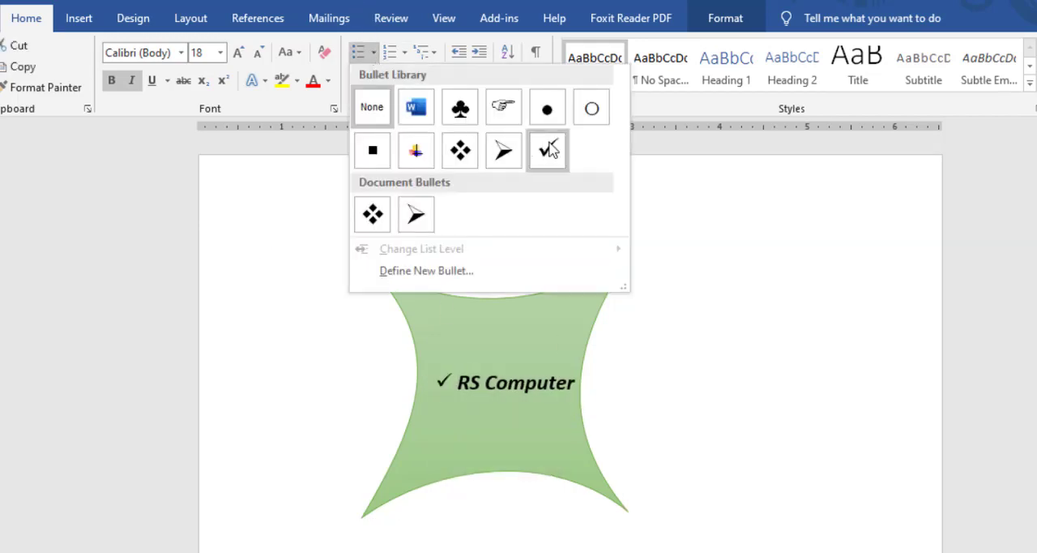
left_click(547, 213)
Add three more bulleted lines below "RS Computer" reading "Ljlkf", "Lsdkjkflk" and "sdlkfj".
left_click(584, 400)
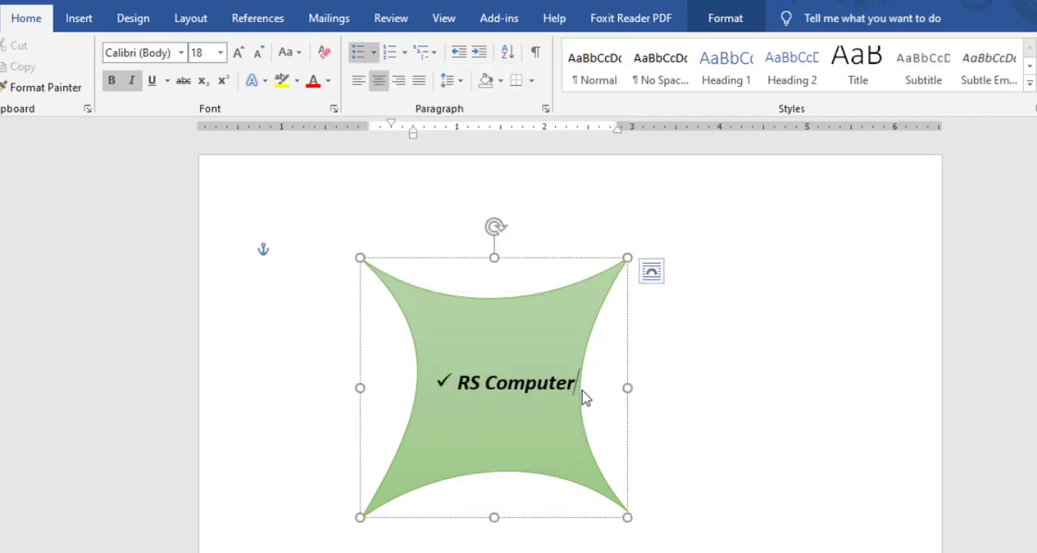
key("Return")
type("ljlkf")
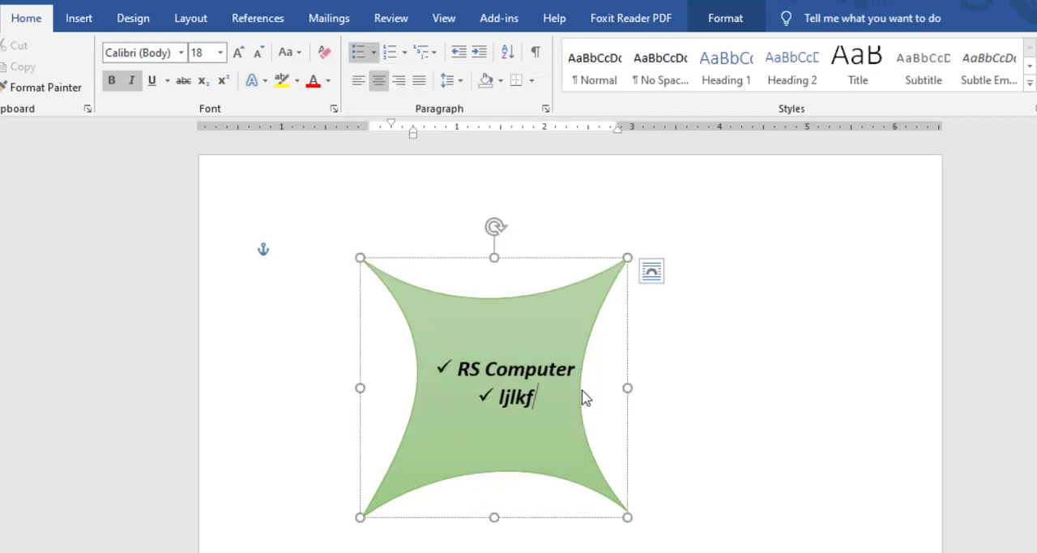
key("Return")
type("lsdkjkflk")
key("Return")
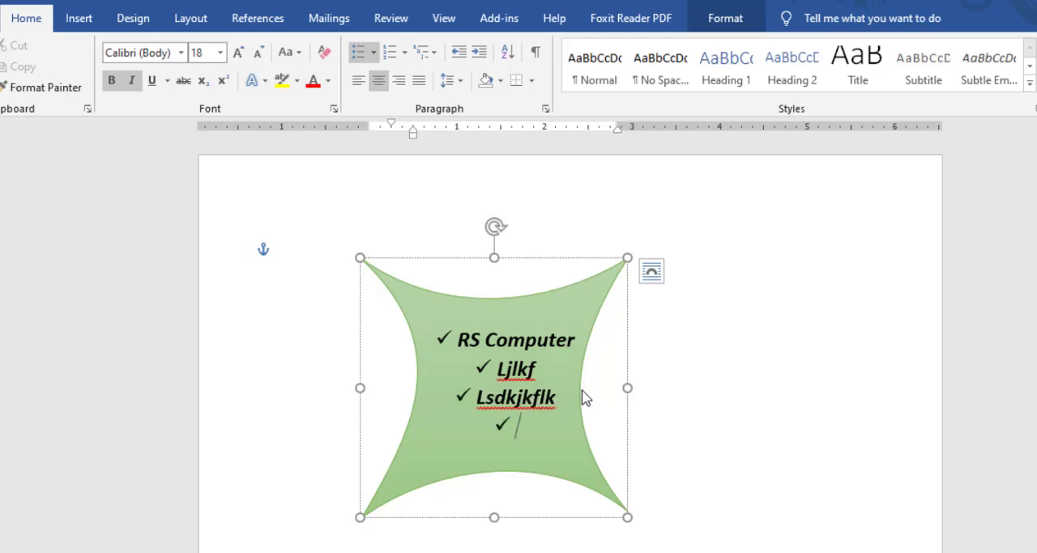
type("sdlkfj")
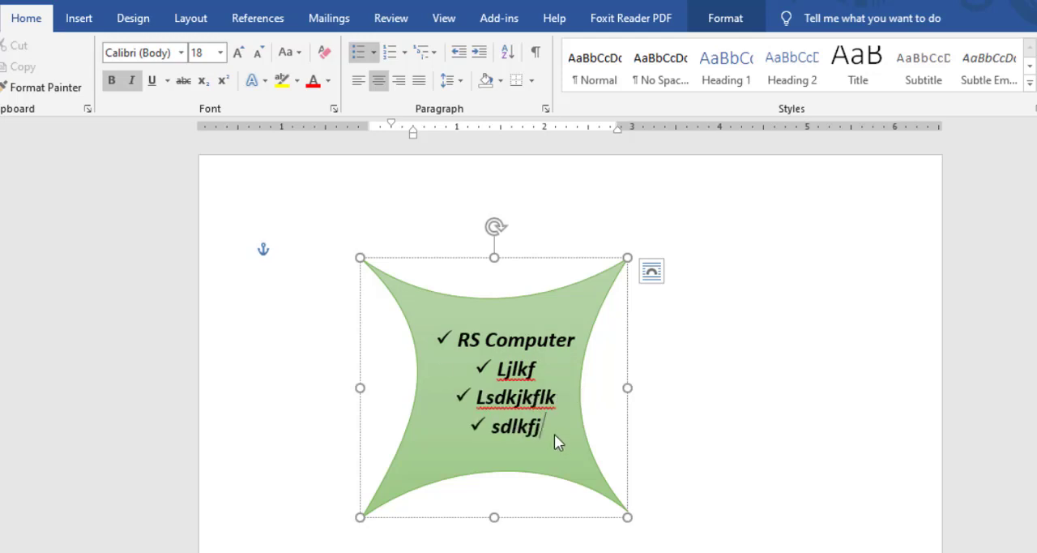
Convert all four bulleted lines in the shape to a numbered list in the 1. 2. 3. format.
left_click_drag(555, 435, 440, 341)
left_click(404, 52)
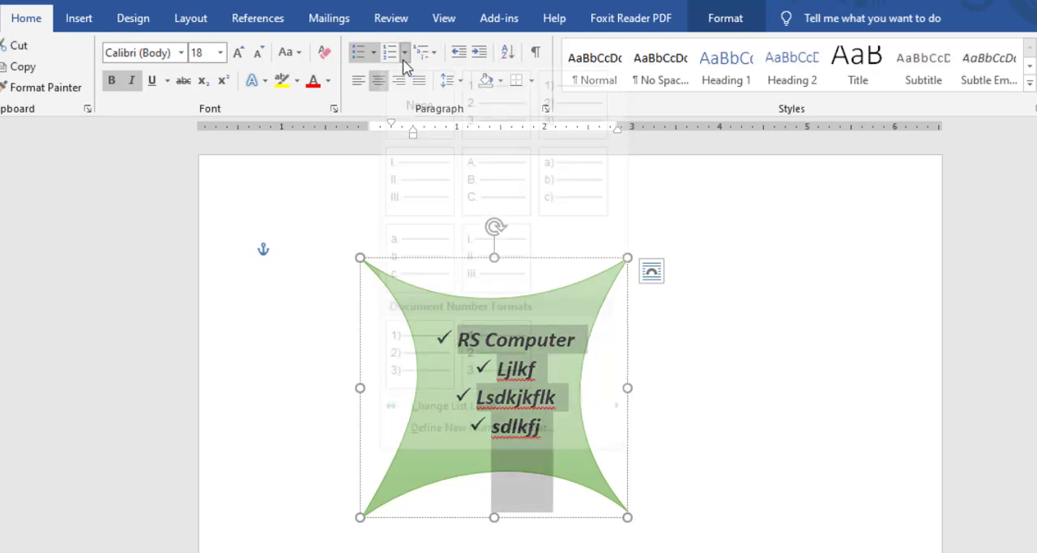
left_click(489, 124)
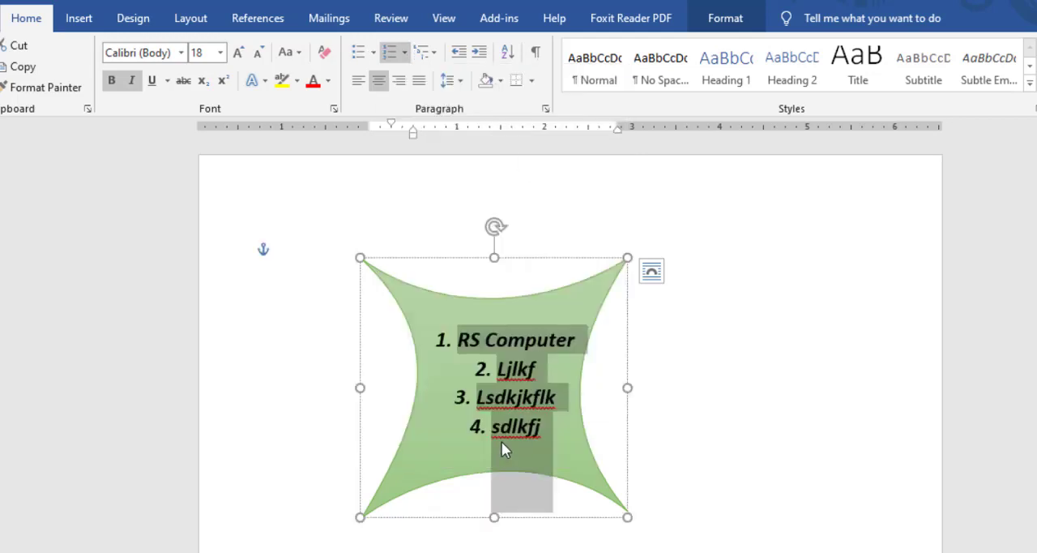
Try left, centre and right alignment on the numbered list, ending with centred text and the list deselected.
left_click(357, 80)
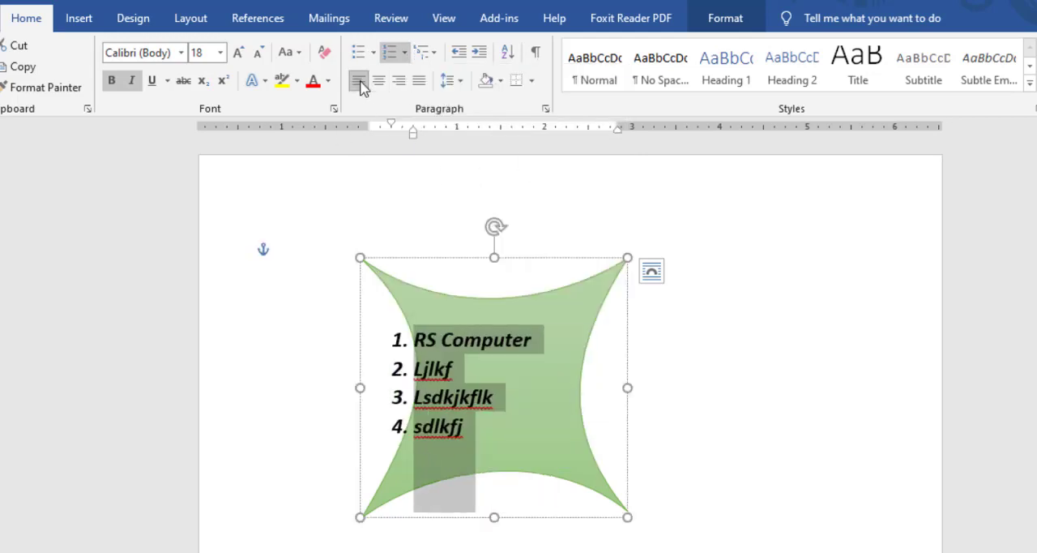
left_click(378, 80)
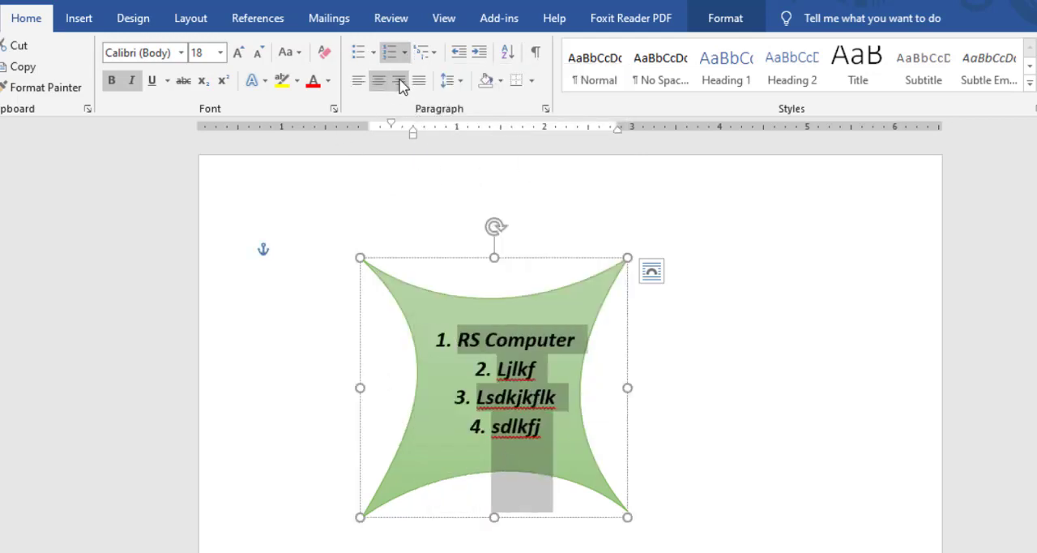
left_click(399, 80)
left_click(357, 80)
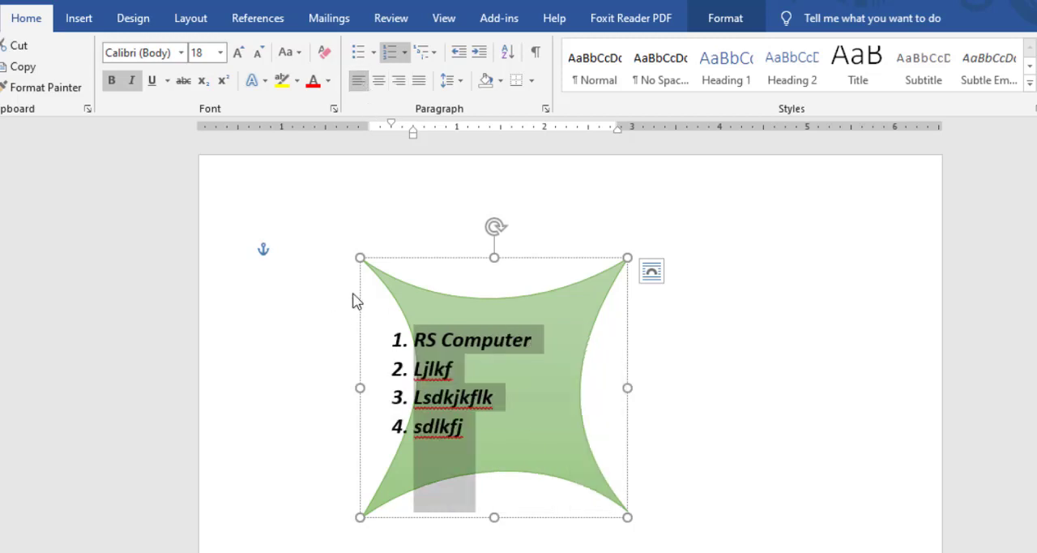
left_click(378, 80)
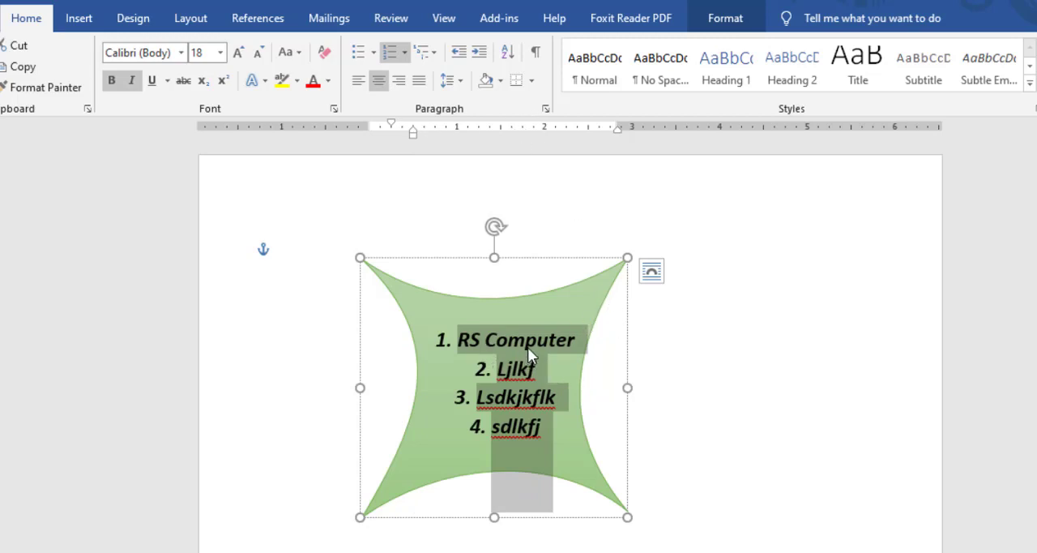
left_click(600, 300)
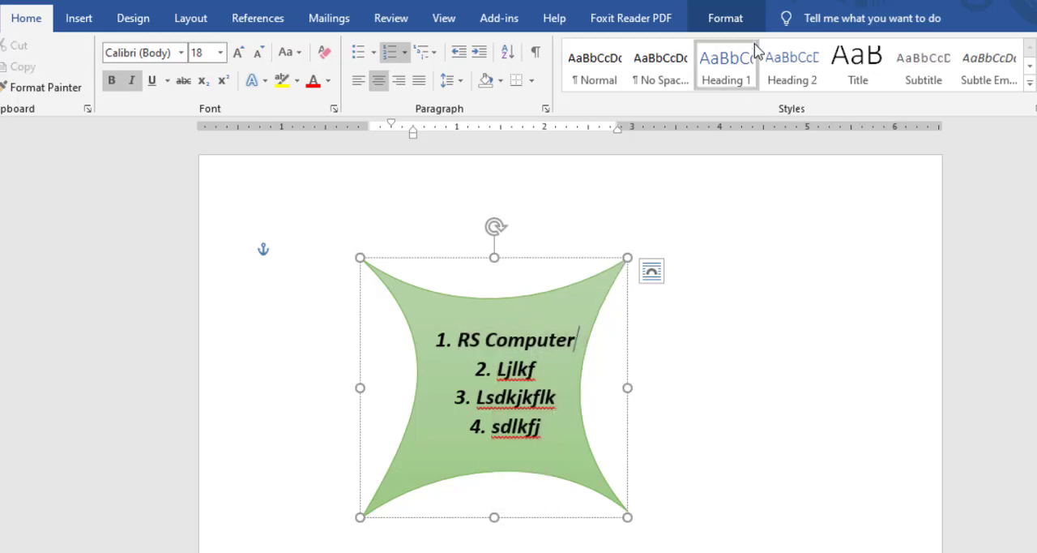
Fill the curved shape with the second-darkest shade of the lighter blue theme colour.
left_click(739, 23)
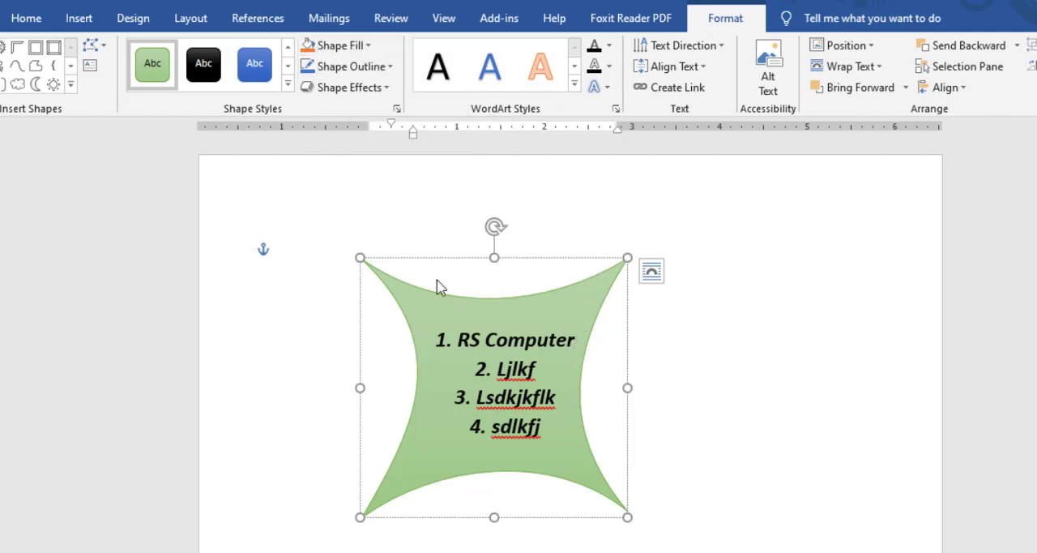
left_click(366, 46)
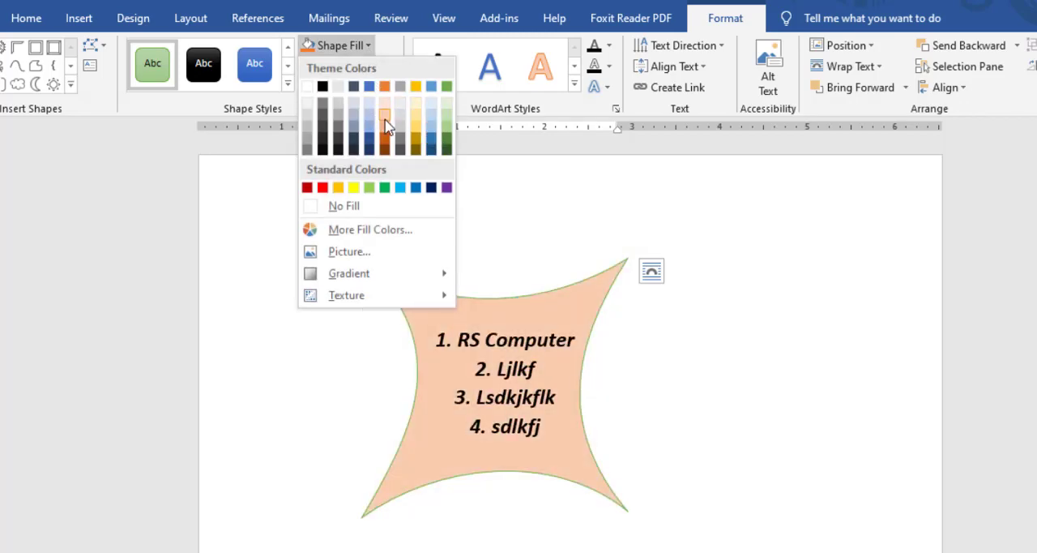
left_click(427, 132)
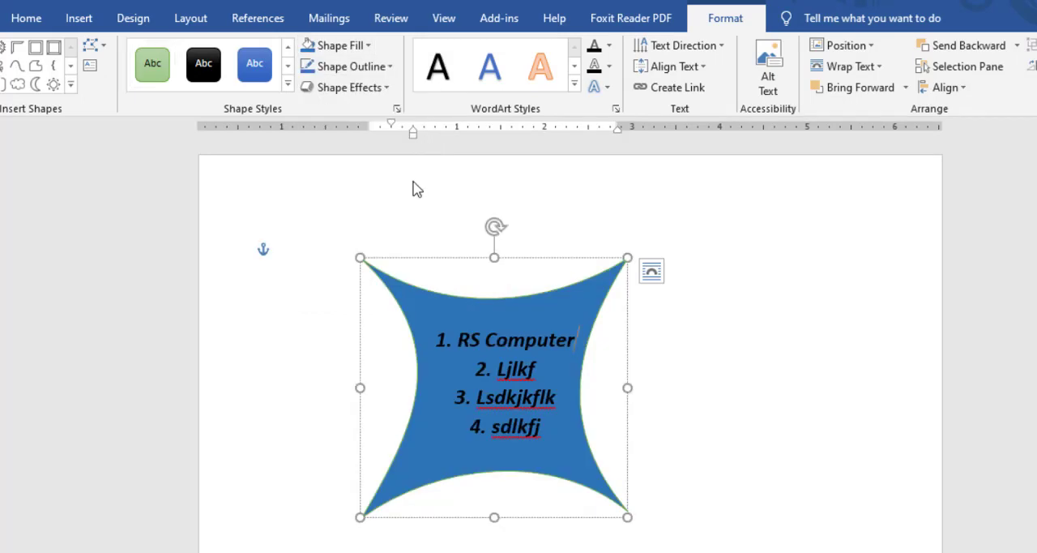
Fill the curved shape with standard orange, and replace that fill with the picture "Clipboard Group in Home Tab" from the Thumbnil folder.
left_click(369, 46)
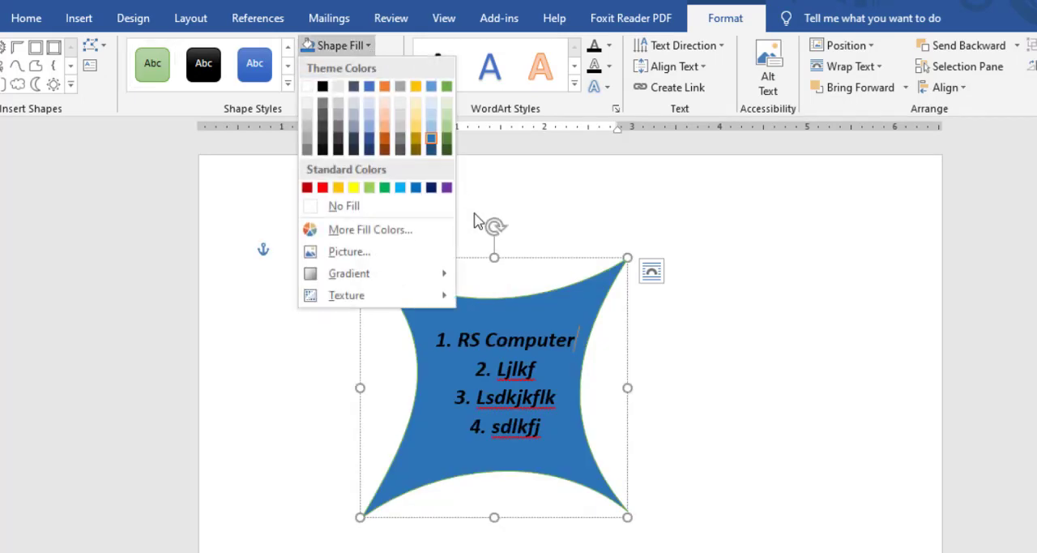
left_click(338, 187)
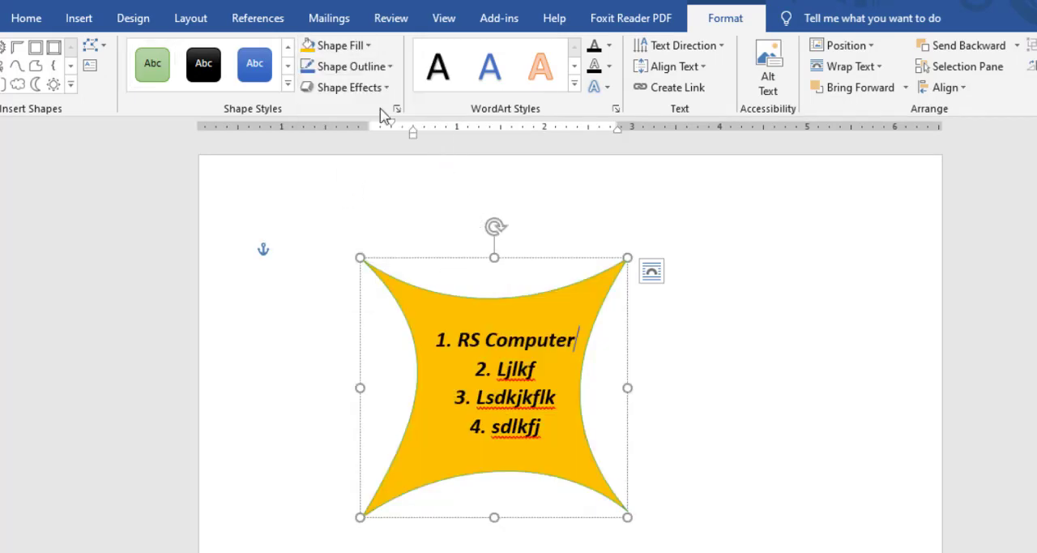
left_click(365, 45)
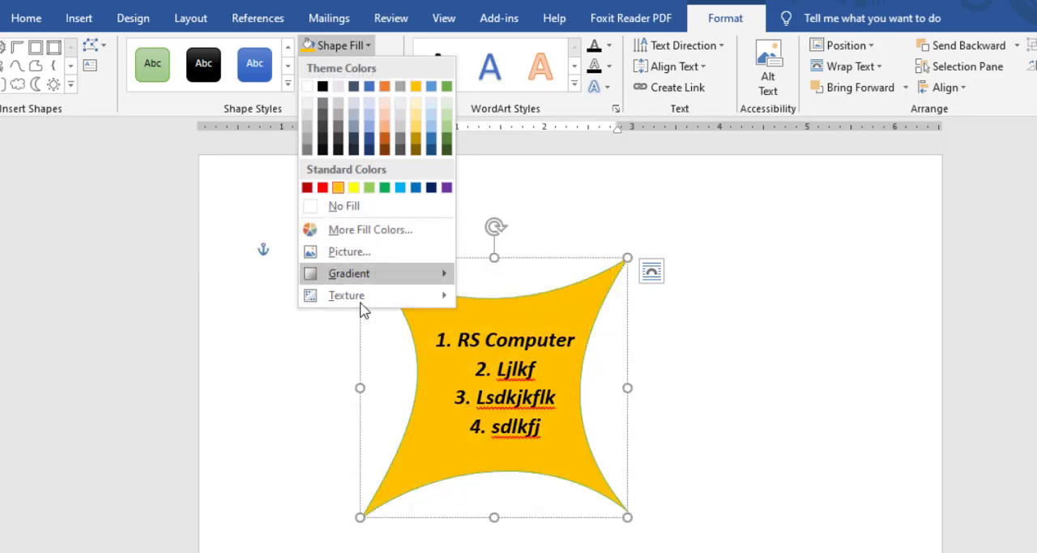
mouse_move(348, 276)
left_click(379, 255)
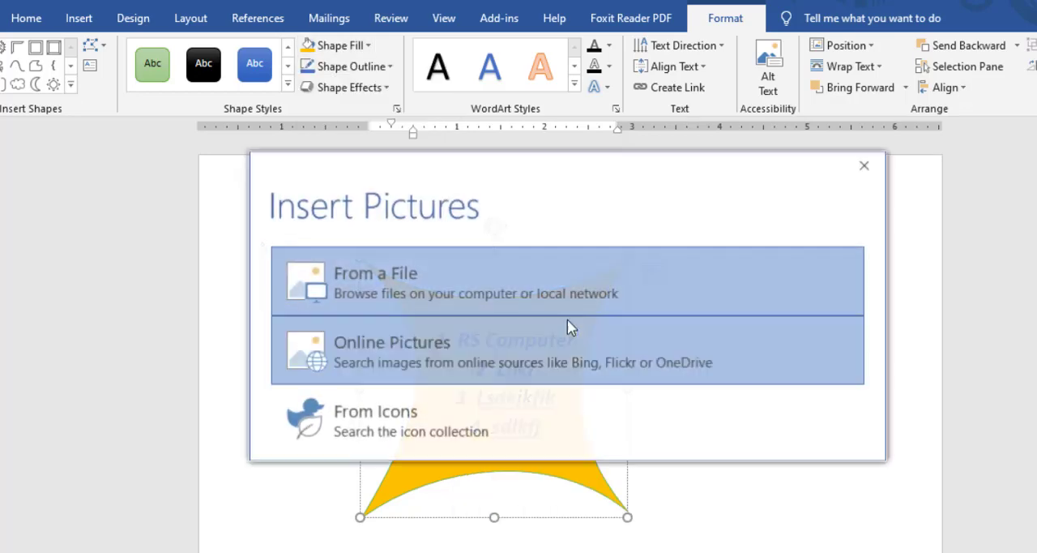
left_click(440, 284)
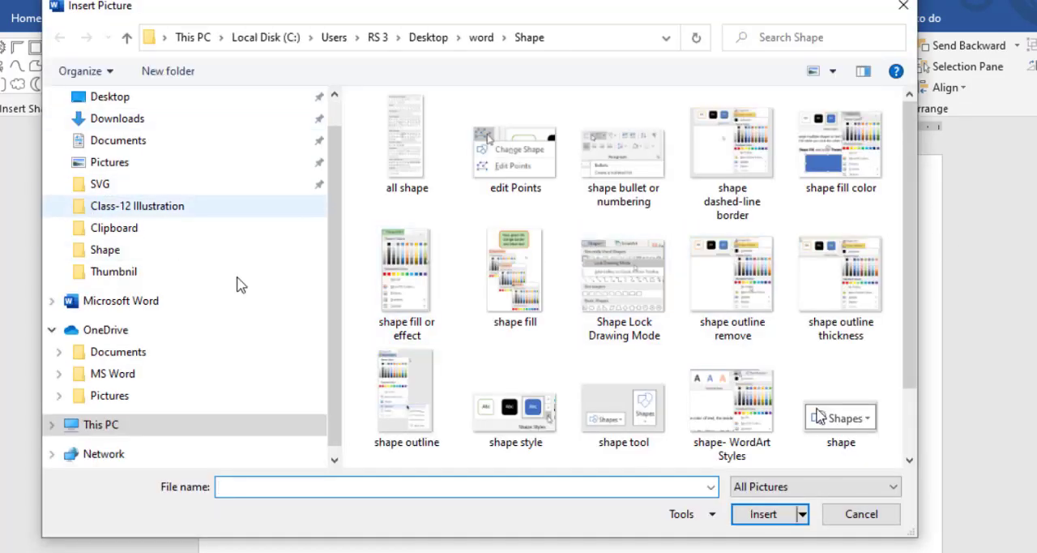
left_click(120, 165)
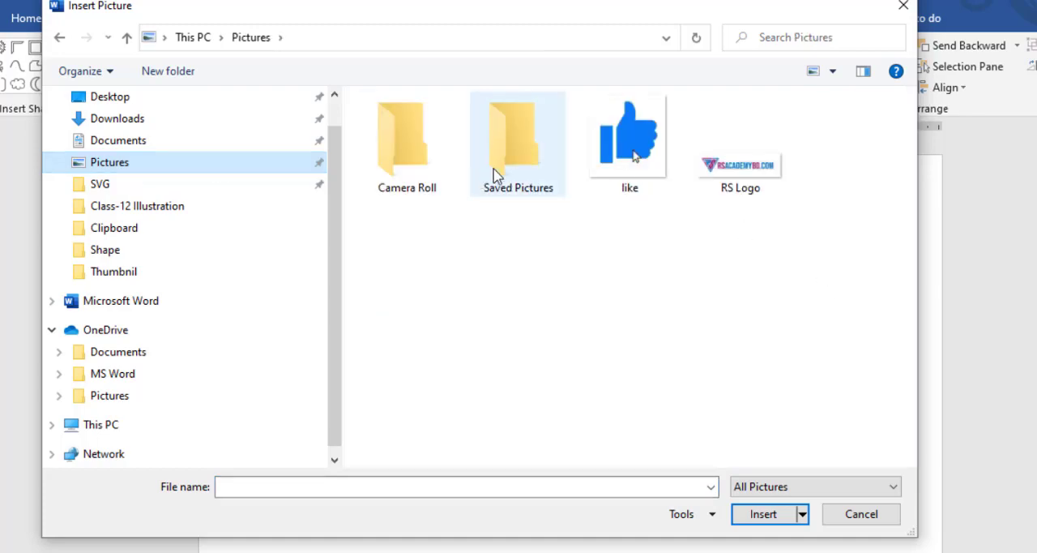
left_click(137, 273)
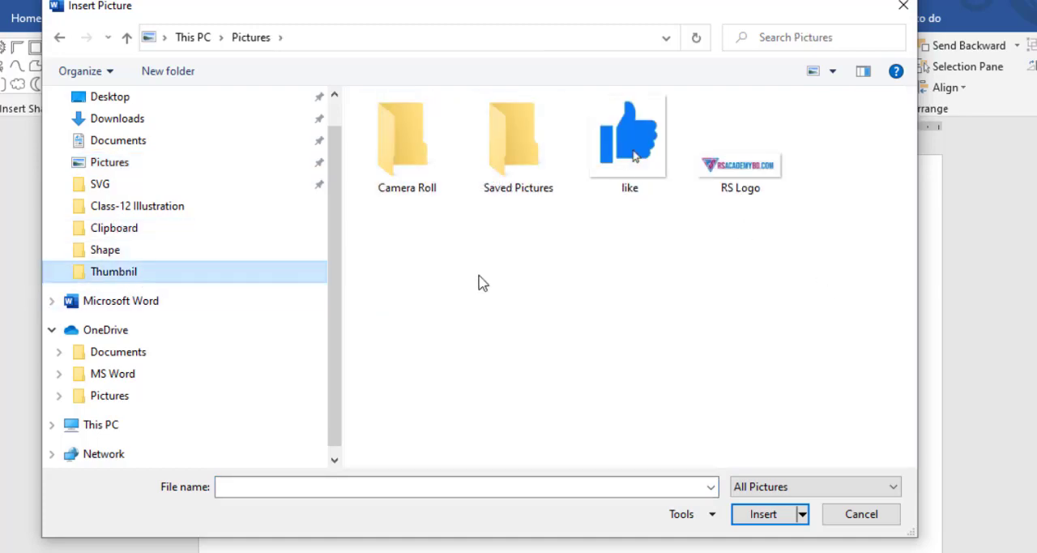
left_click(740, 183)
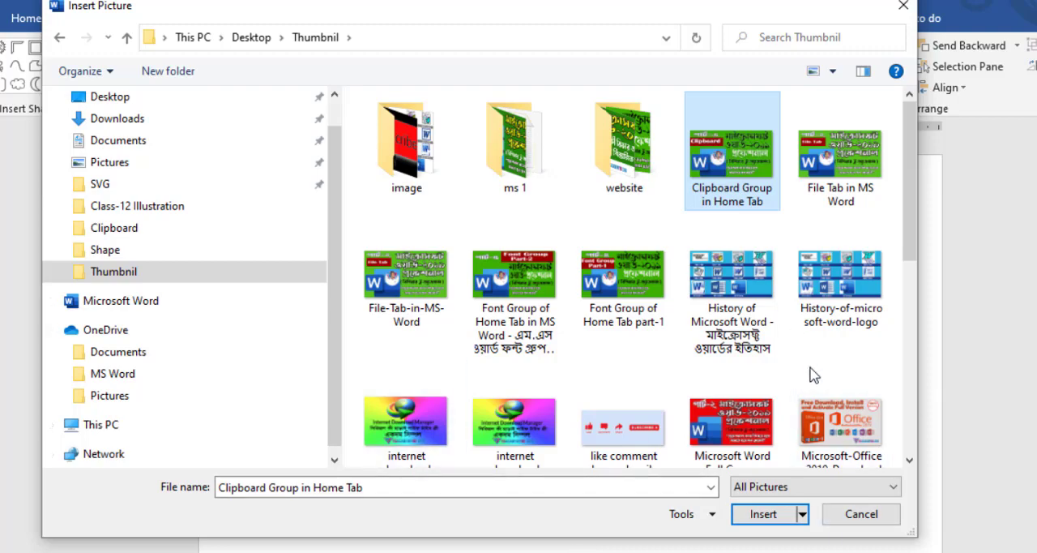
left_click(777, 513)
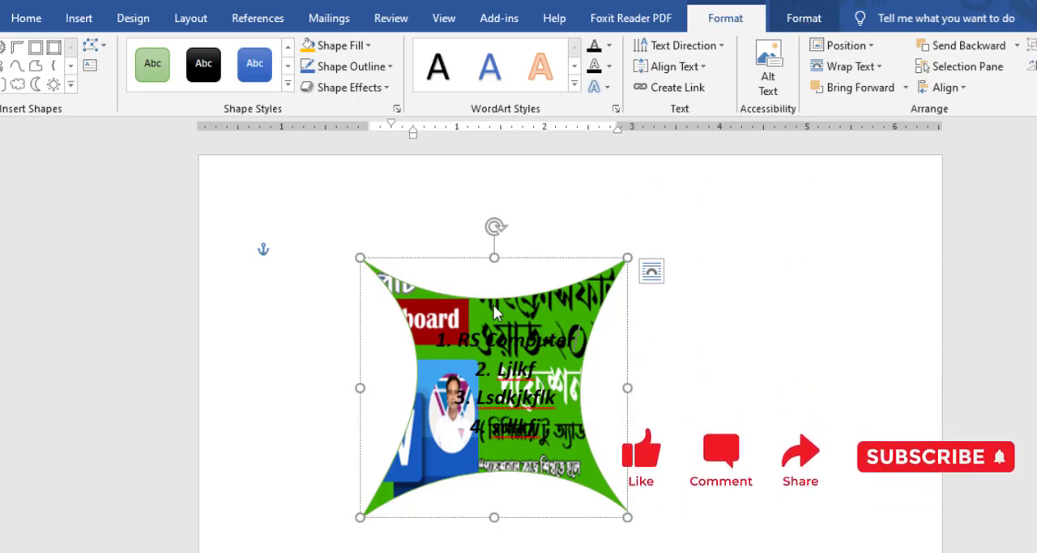
Replace the curved shape's picture fill with a dark blue gradient radiating from the centre, and try the blue woven fabric texture.
left_click(368, 50)
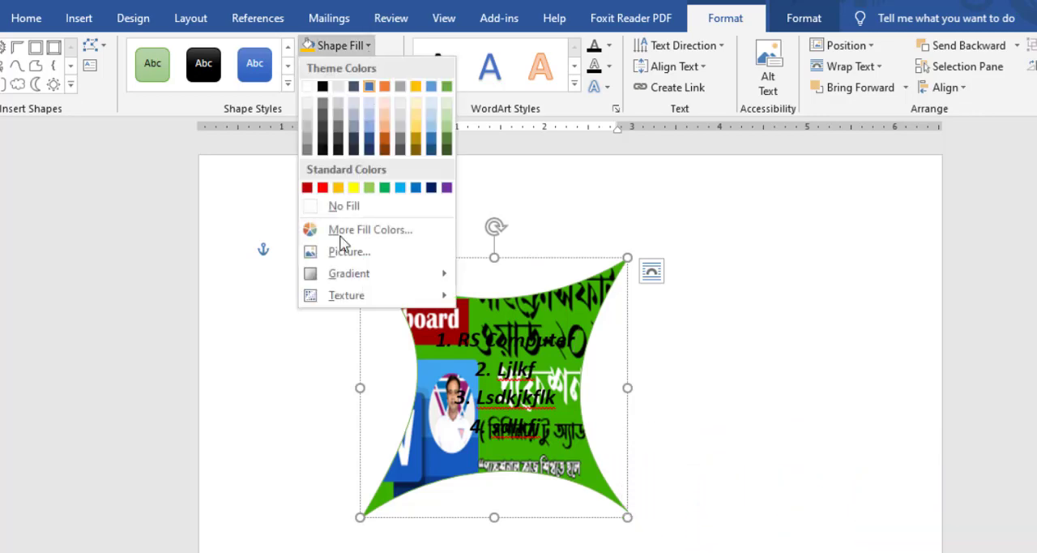
mouse_move(437, 289)
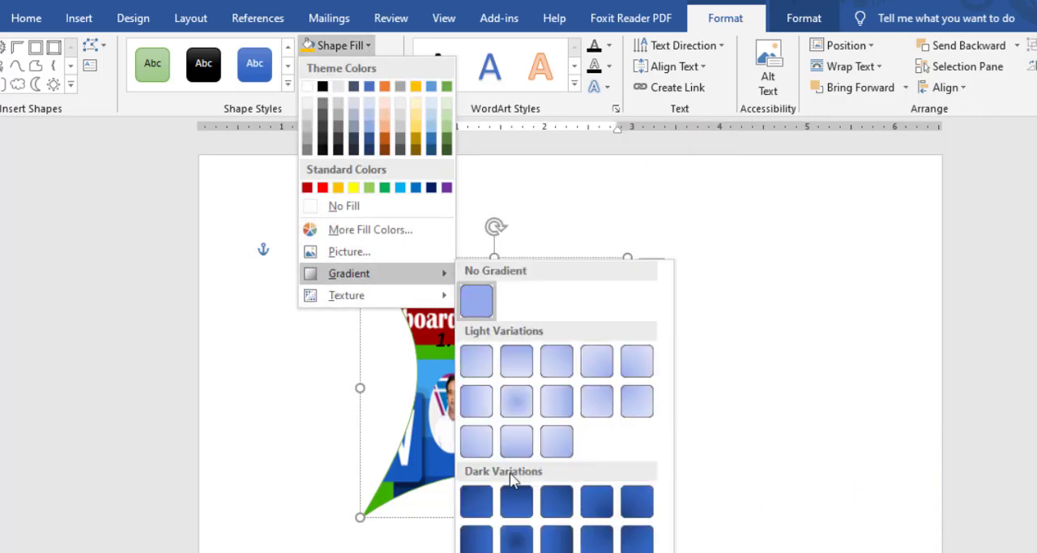
left_click(519, 540)
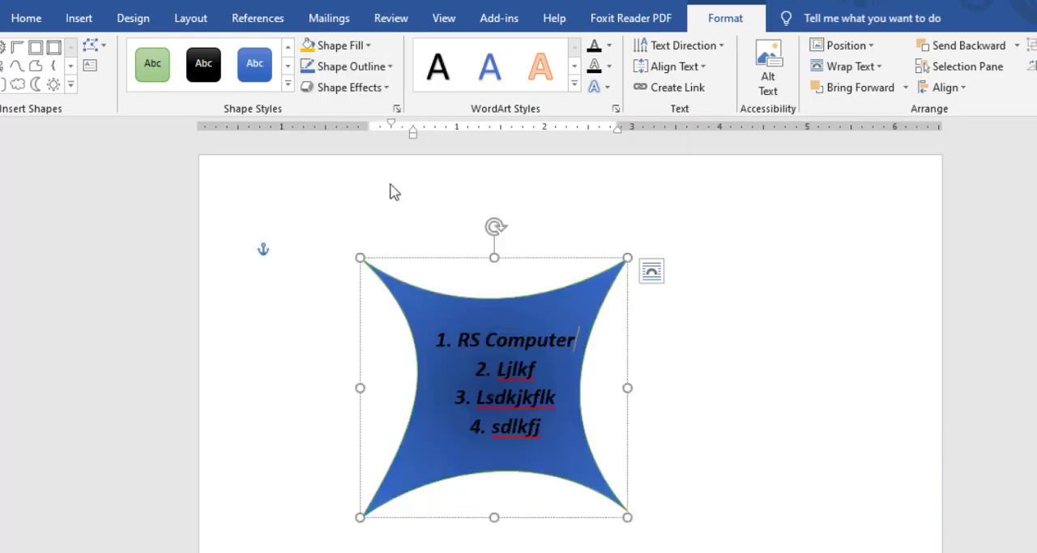
left_click(387, 68)
left_click(372, 50)
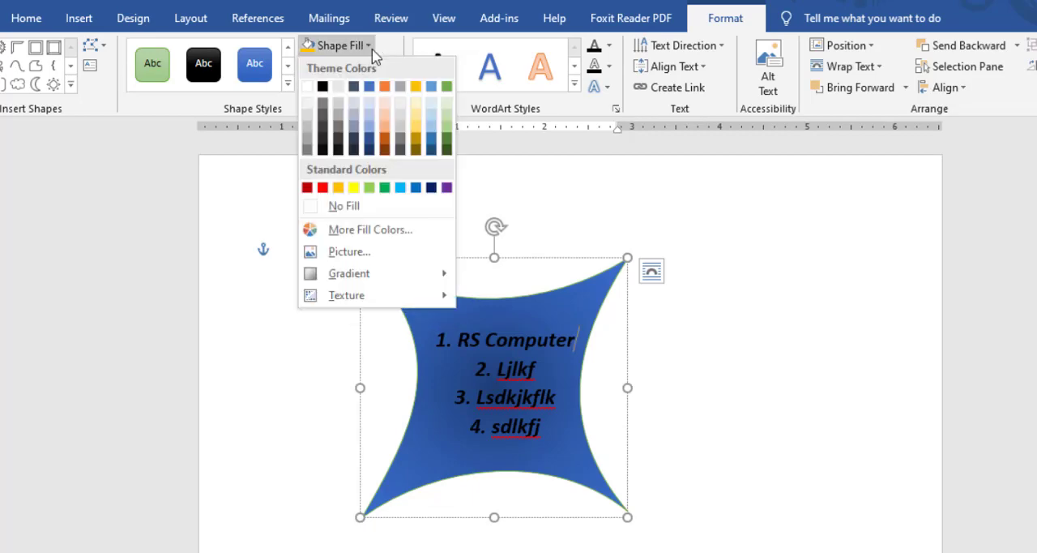
mouse_move(432, 301)
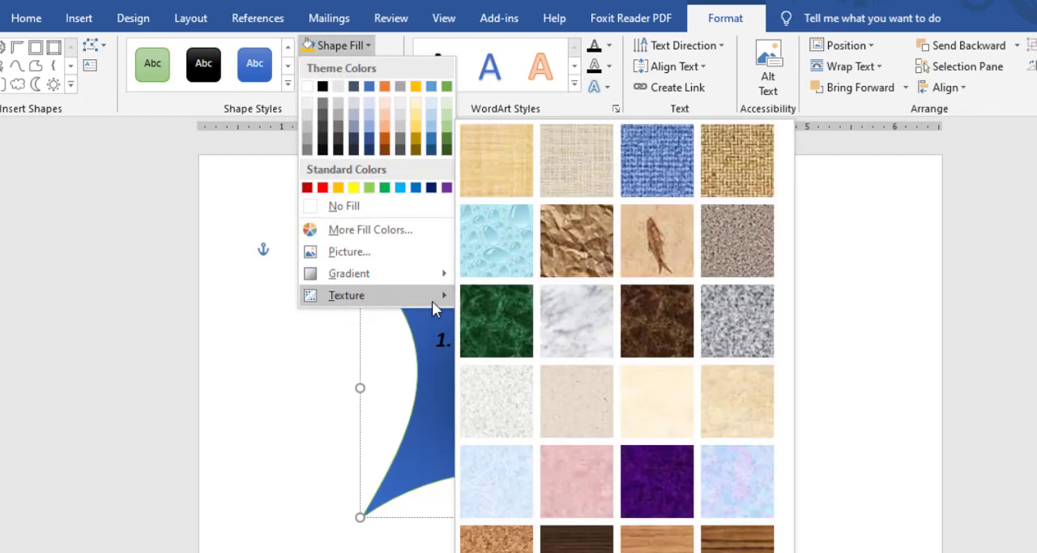
left_click(687, 181)
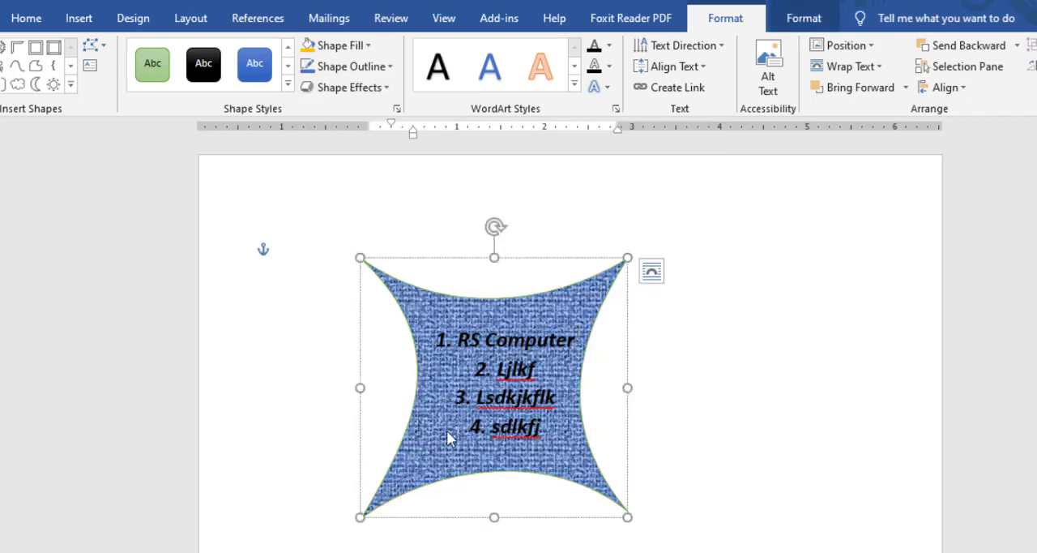
Fill the curved shape with standard green and colour its outline Light Gray, Background 2, Darker 90%.
left_click(368, 45)
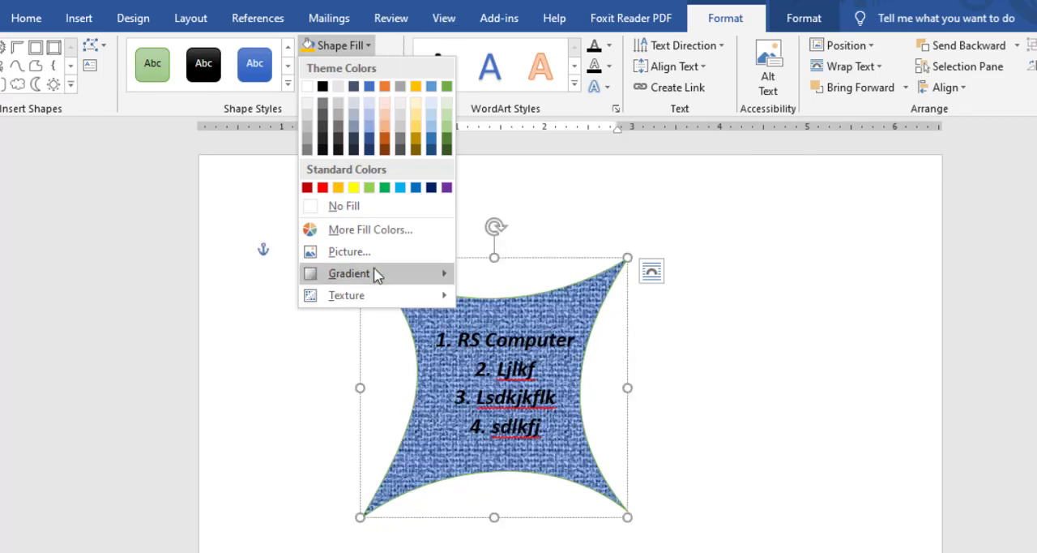
left_click(386, 188)
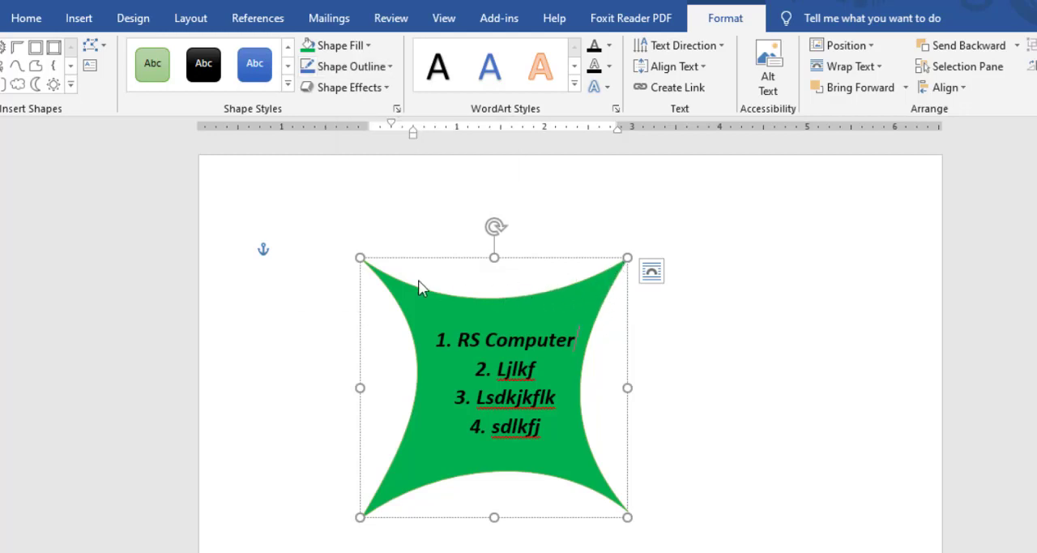
left_click(387, 68)
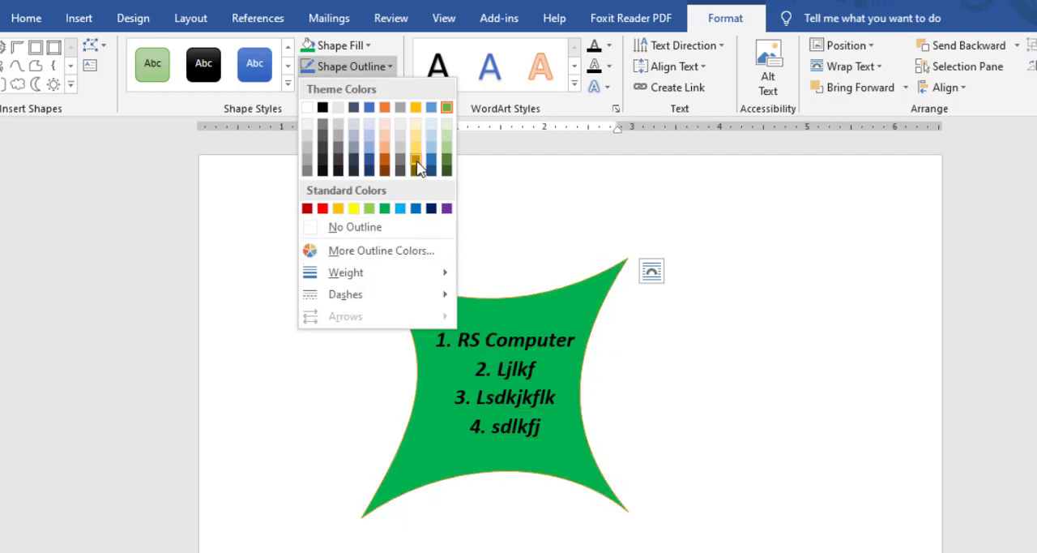
left_click(338, 173)
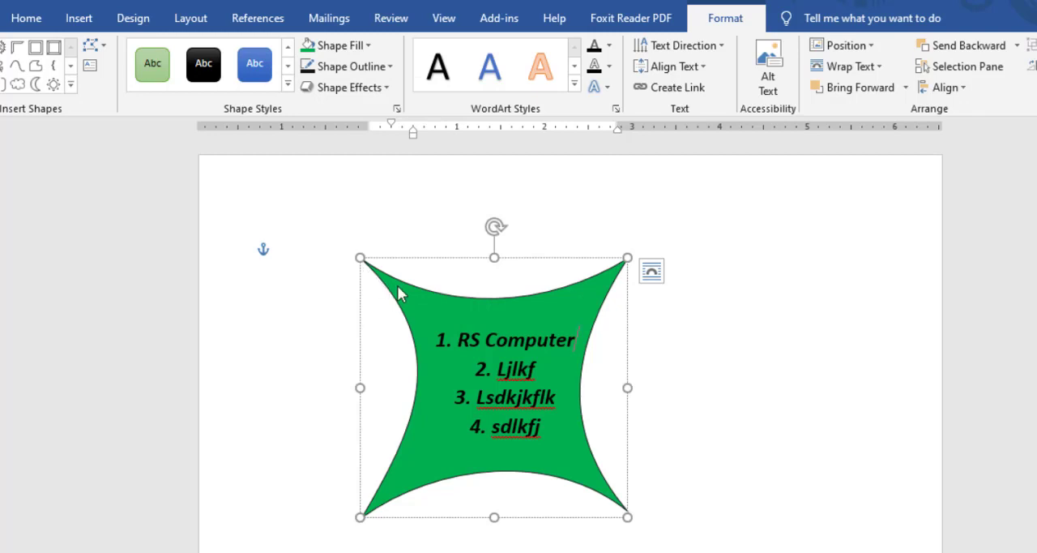
Set the curved shape's outline weight to 3 pt and its dash style to a dotted line.
scroll(398, 290, "up", 2)
left_click(387, 68)
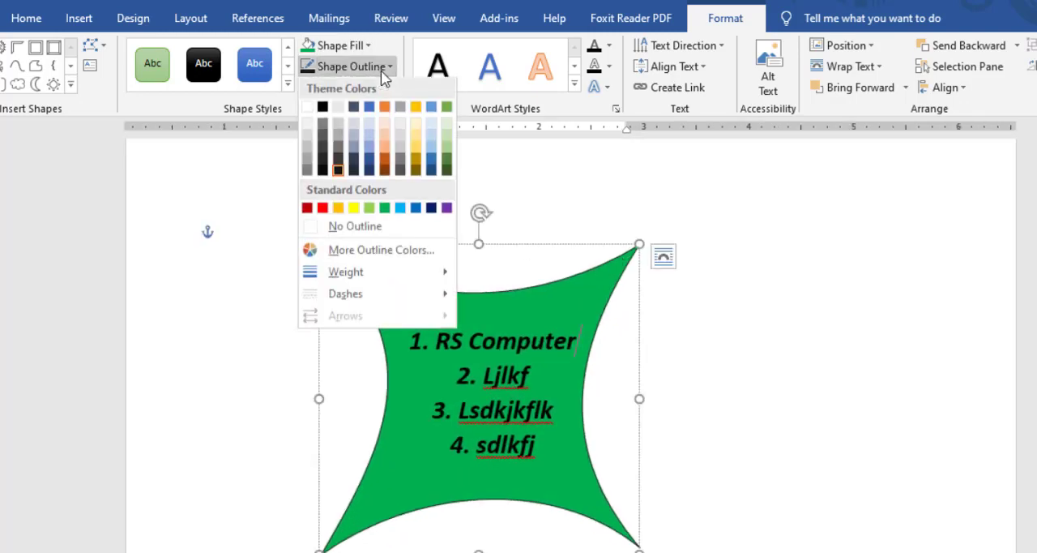
mouse_move(411, 279)
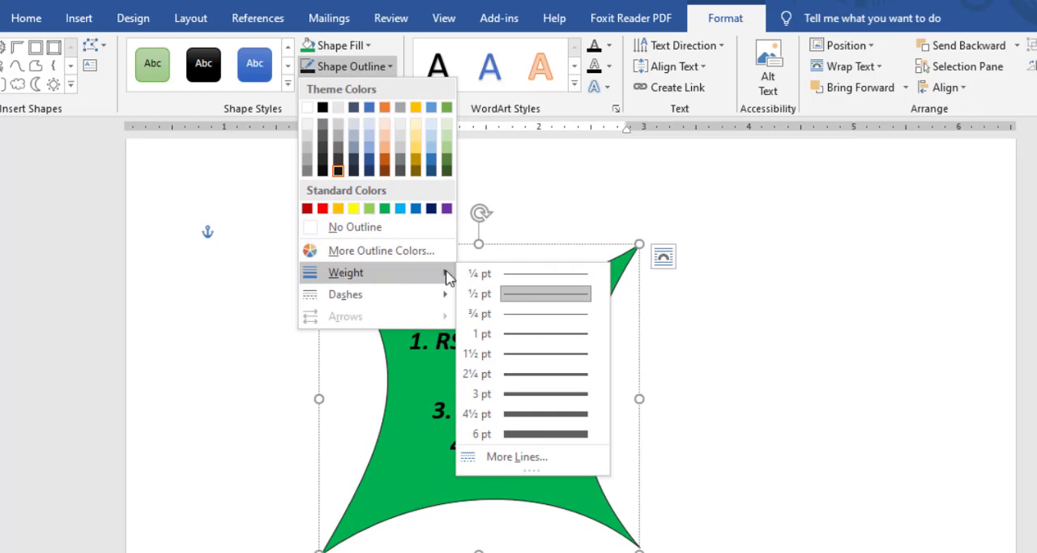
left_click(544, 394)
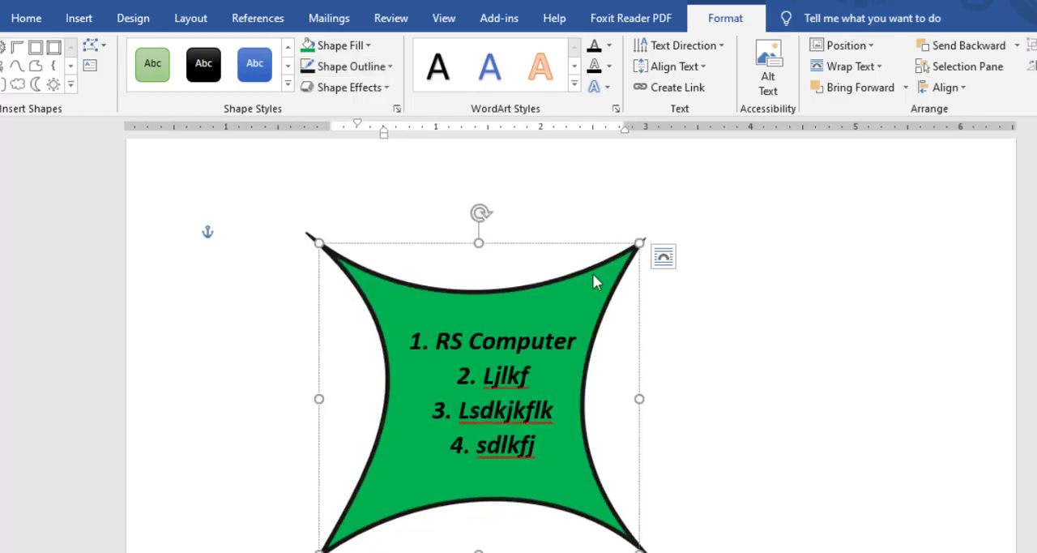
left_click(390, 68)
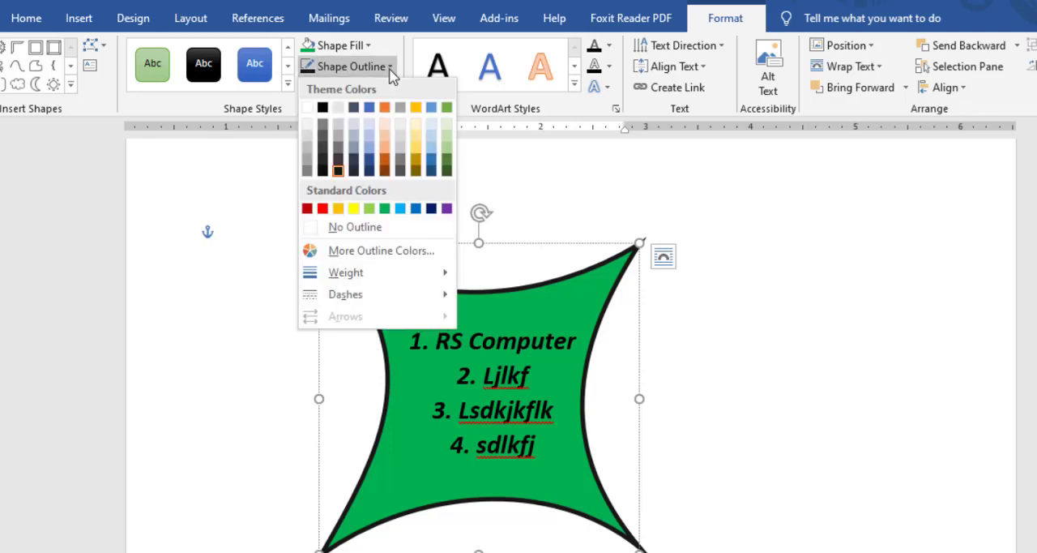
mouse_move(416, 303)
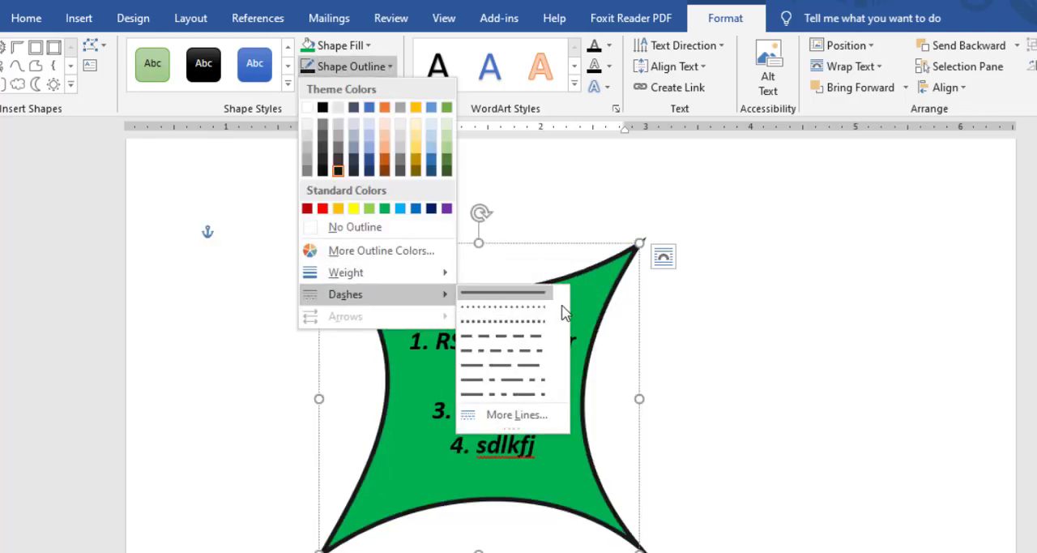
left_click(520, 306)
left_click(390, 67)
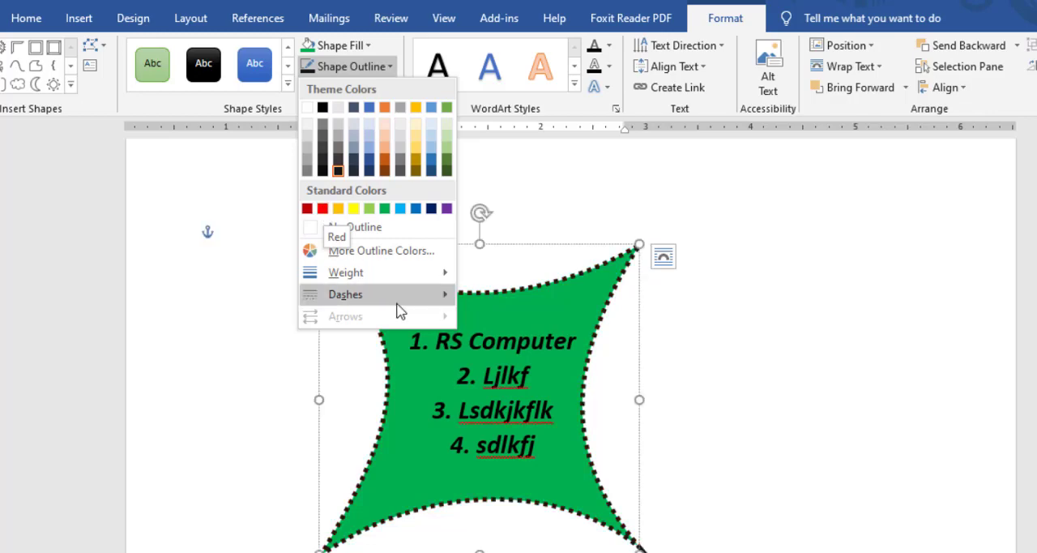
left_click(503, 20)
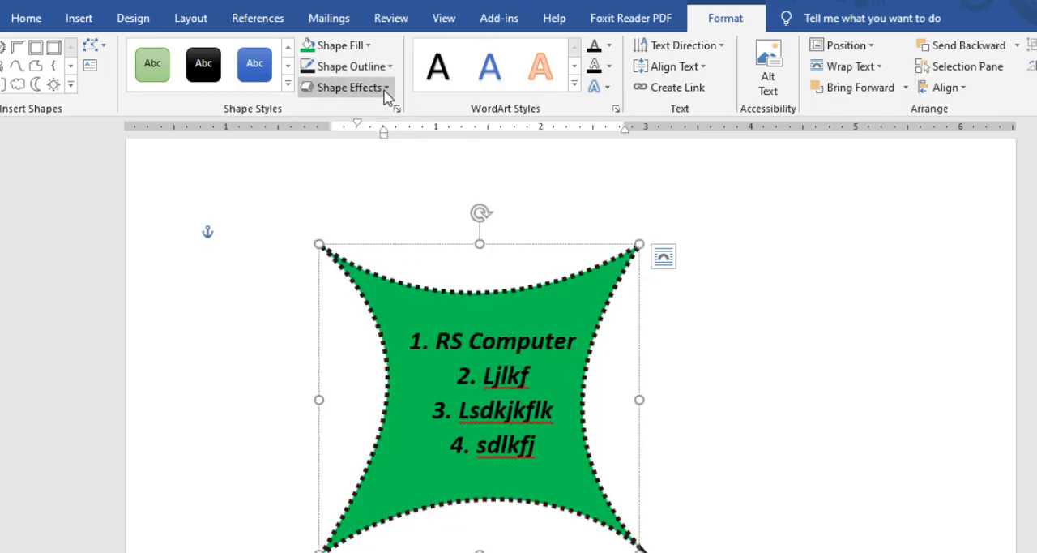
left_click(385, 94)
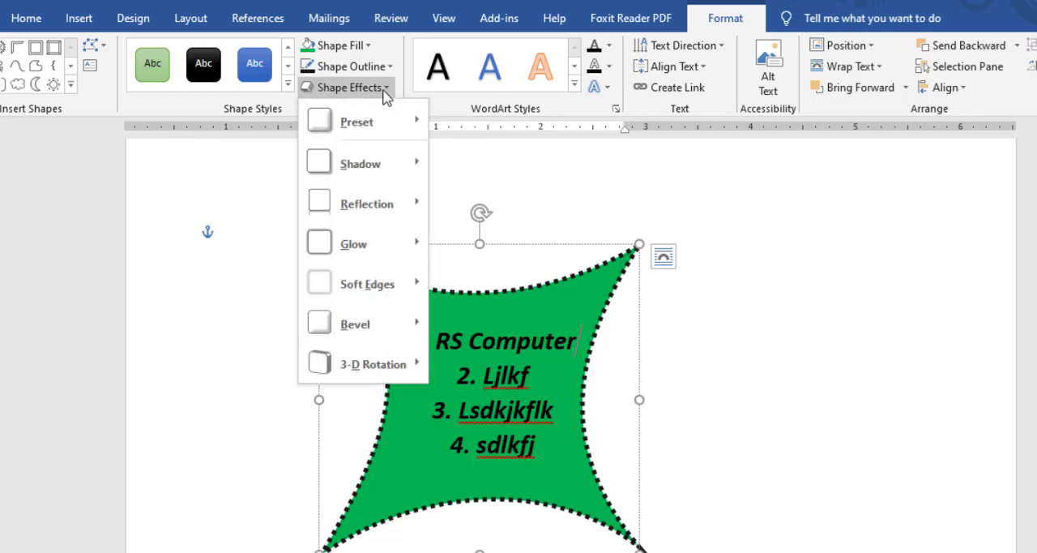
left_click(388, 68)
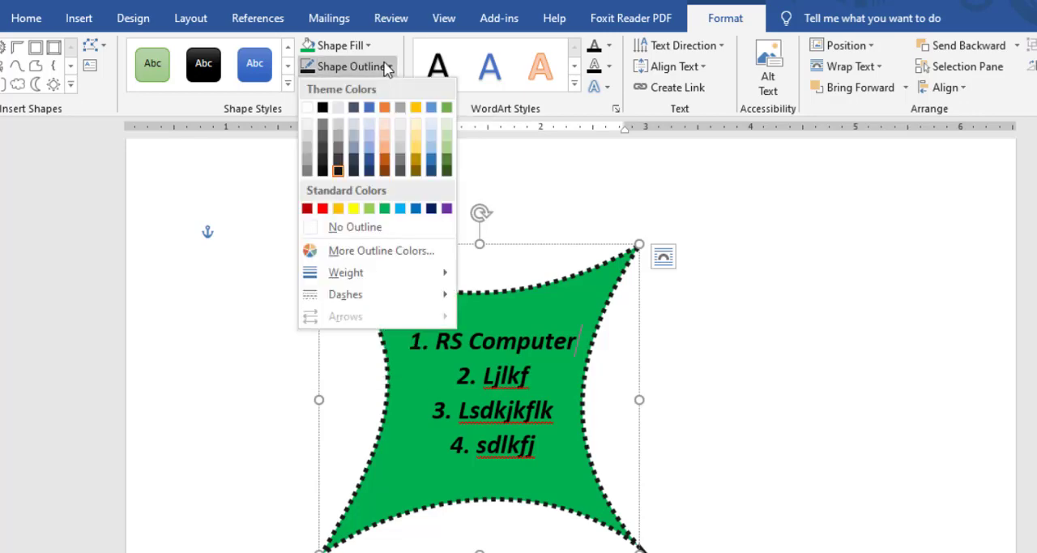
key("Escape")
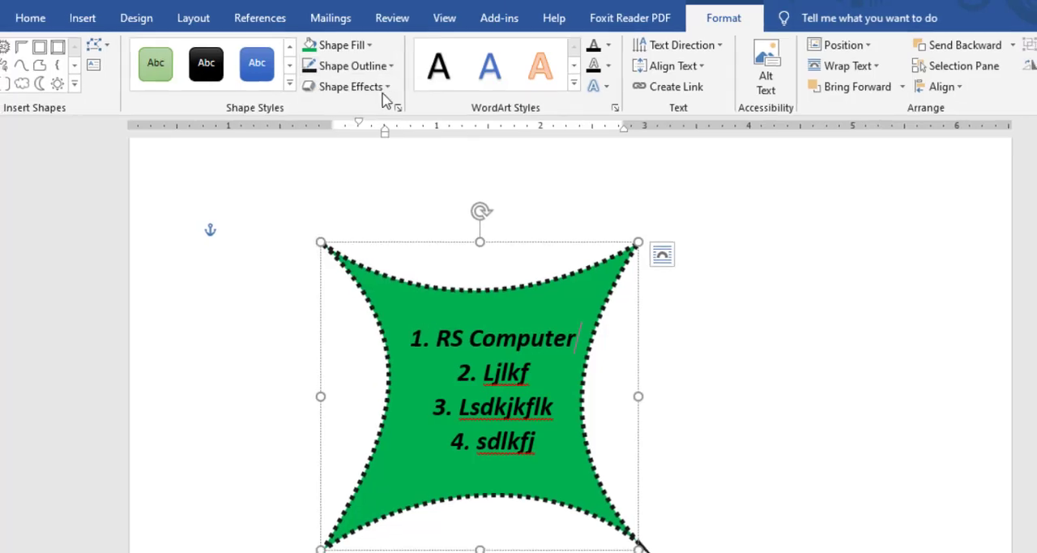
Apply the first preset shape effect to the green curved shape.
left_click(390, 87)
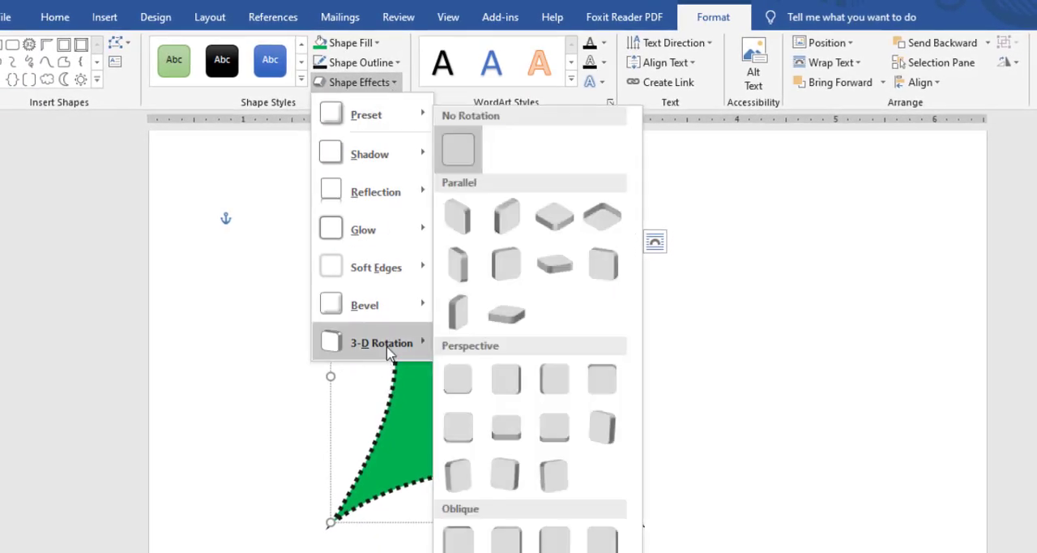
mouse_move(425, 120)
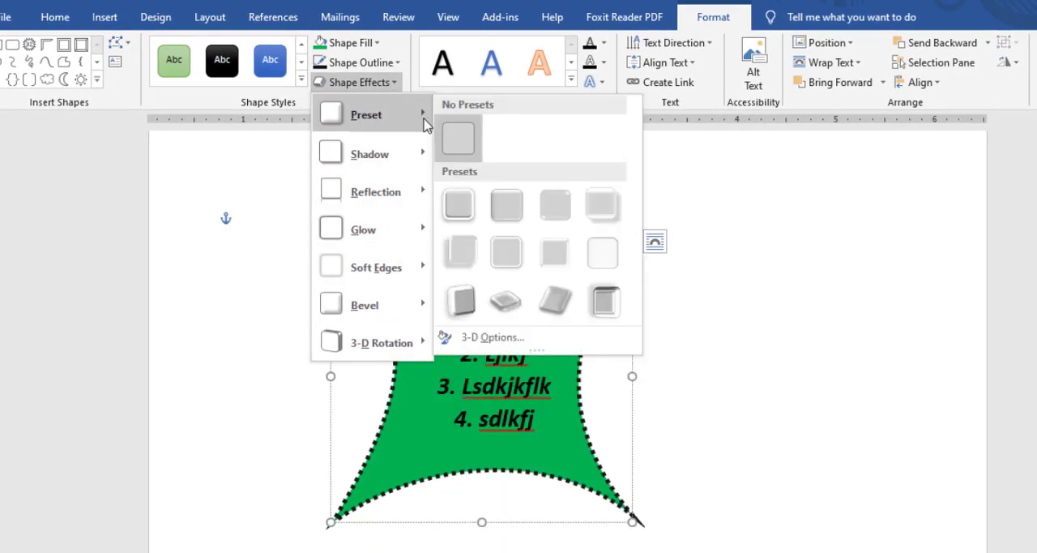
left_click(468, 209)
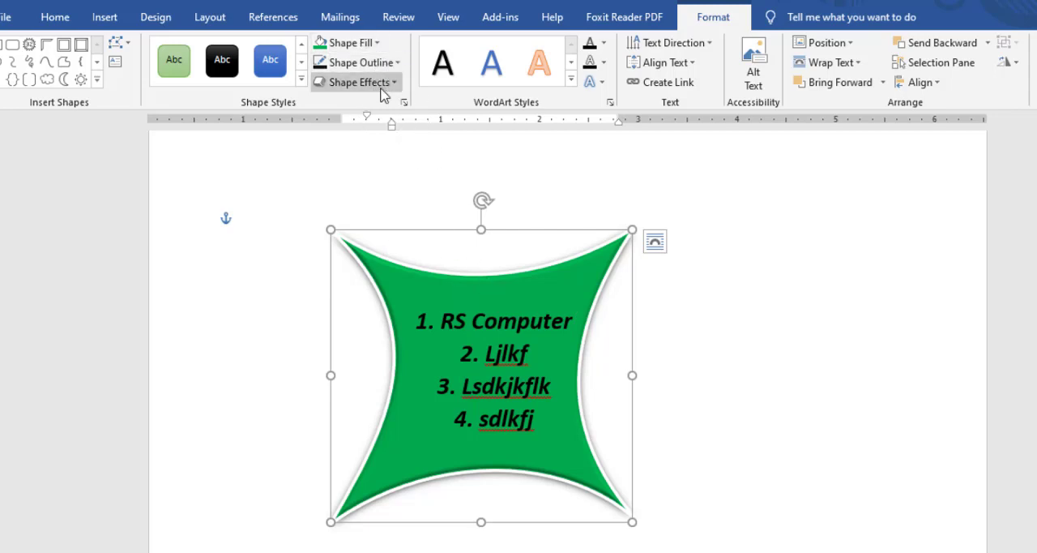
right_click(525, 279)
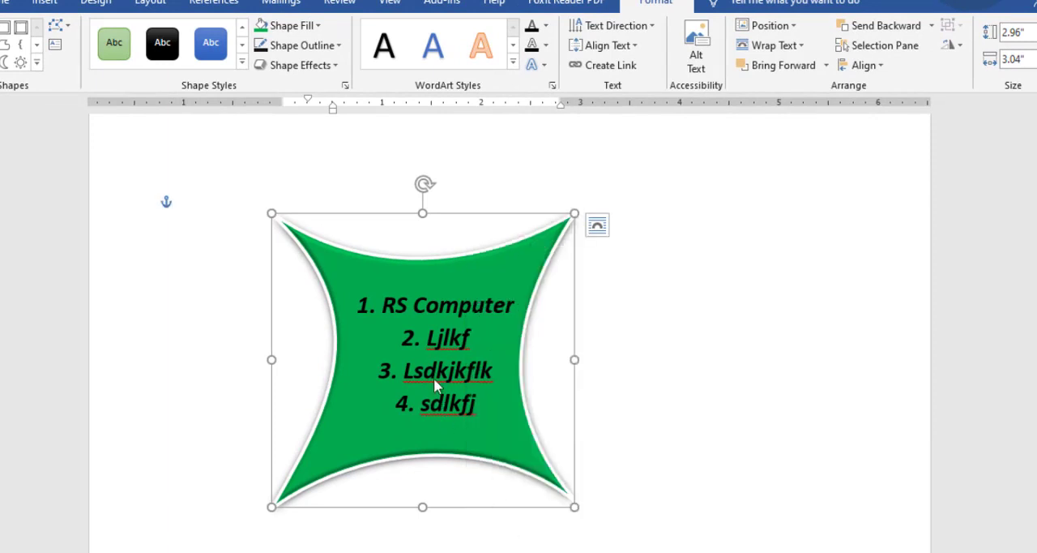
right_click(480, 244)
right_click(443, 266)
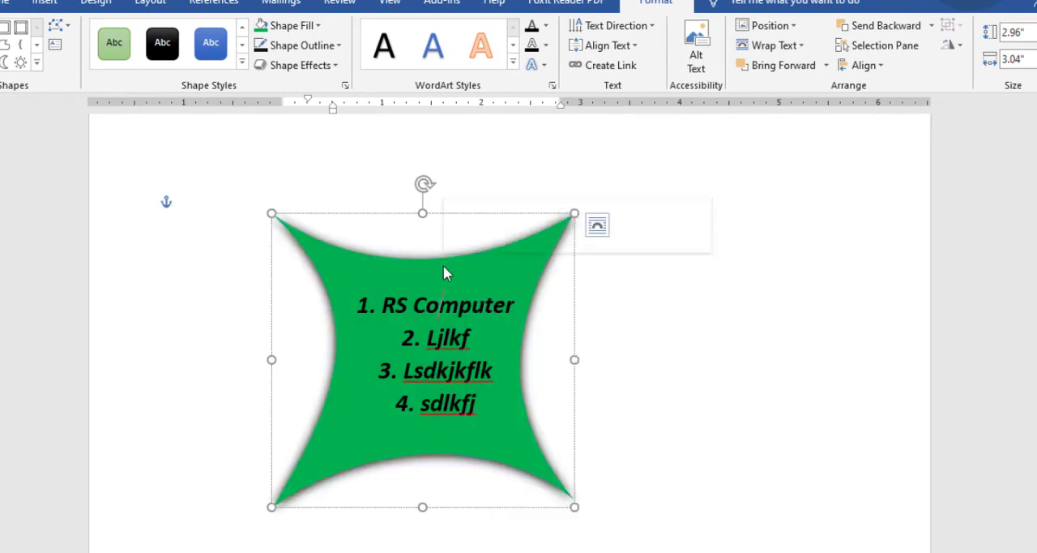
left_click(377, 278)
right_click(364, 258)
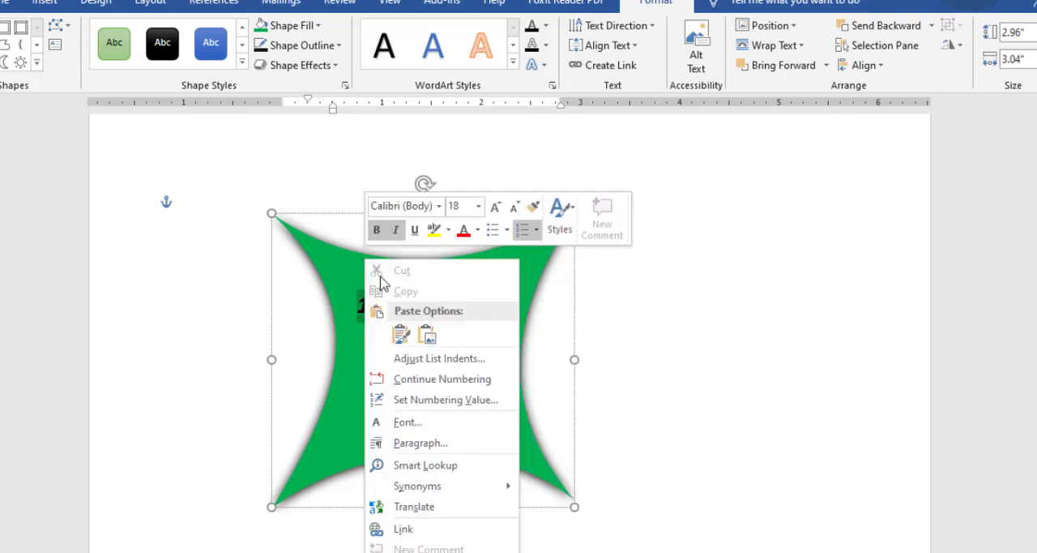
left_click(543, 256)
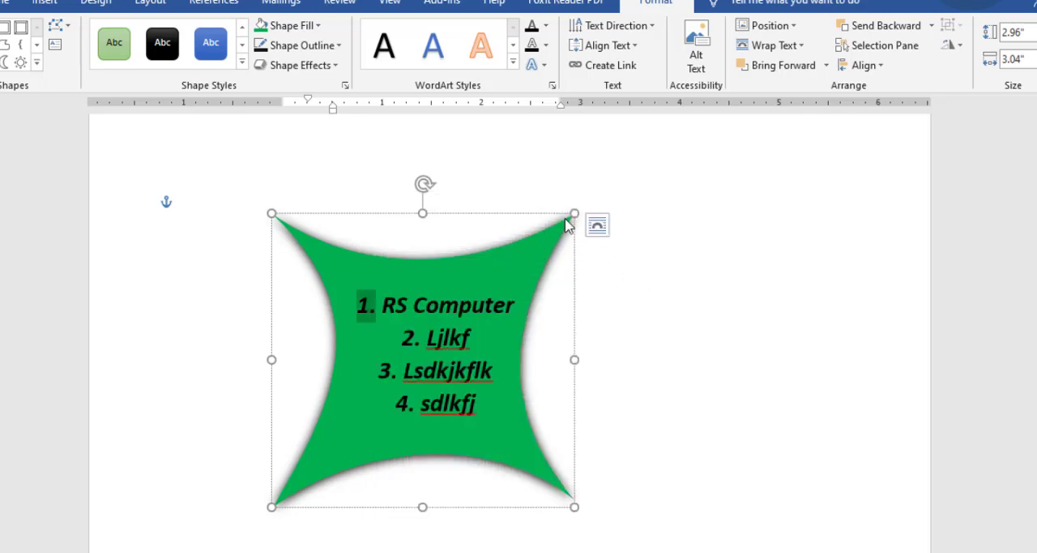
Open the green curved shape's detailed formatting settings and review its fill options.
right_click(566, 219)
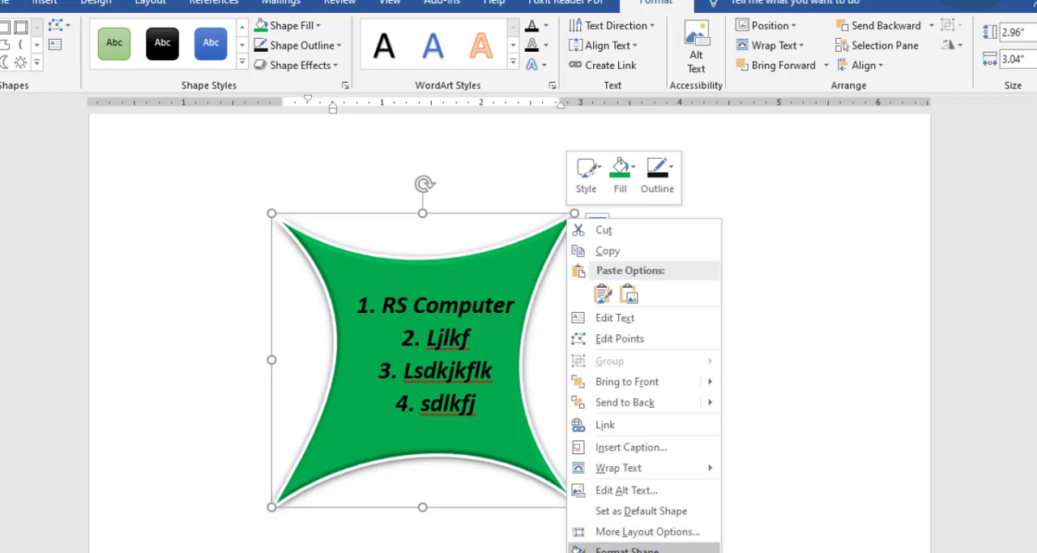
left_click(628, 551)
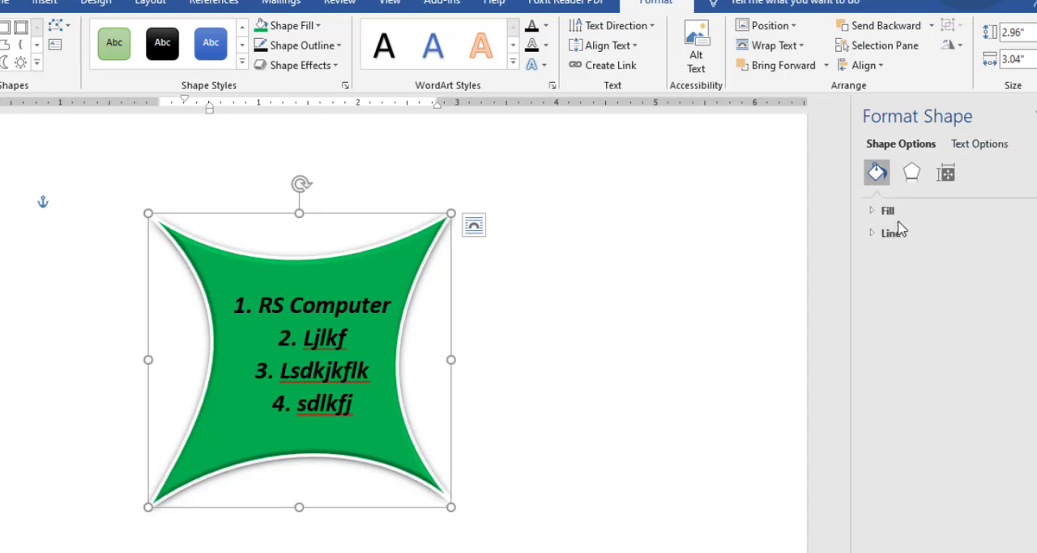
left_click(874, 212)
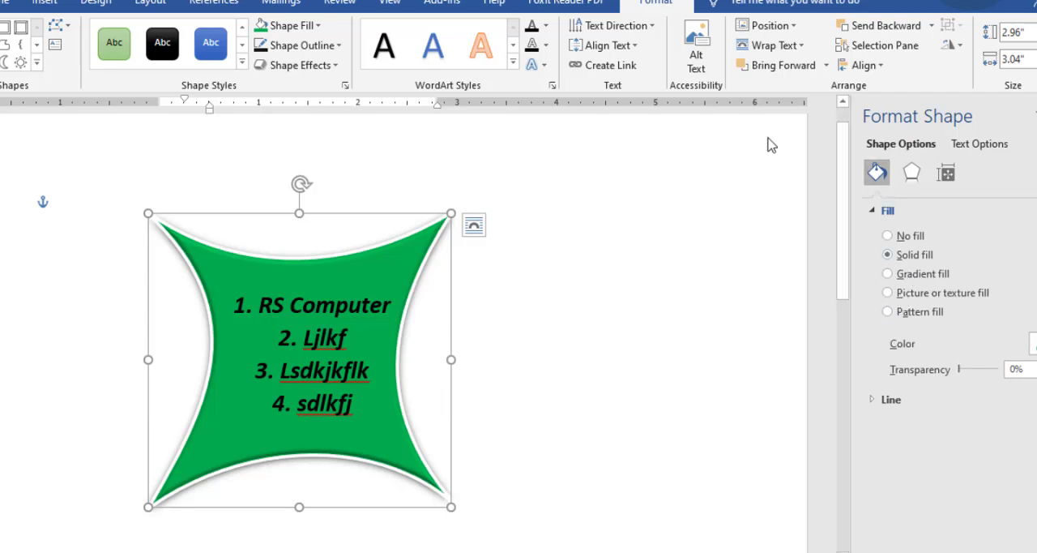
left_click(884, 212)
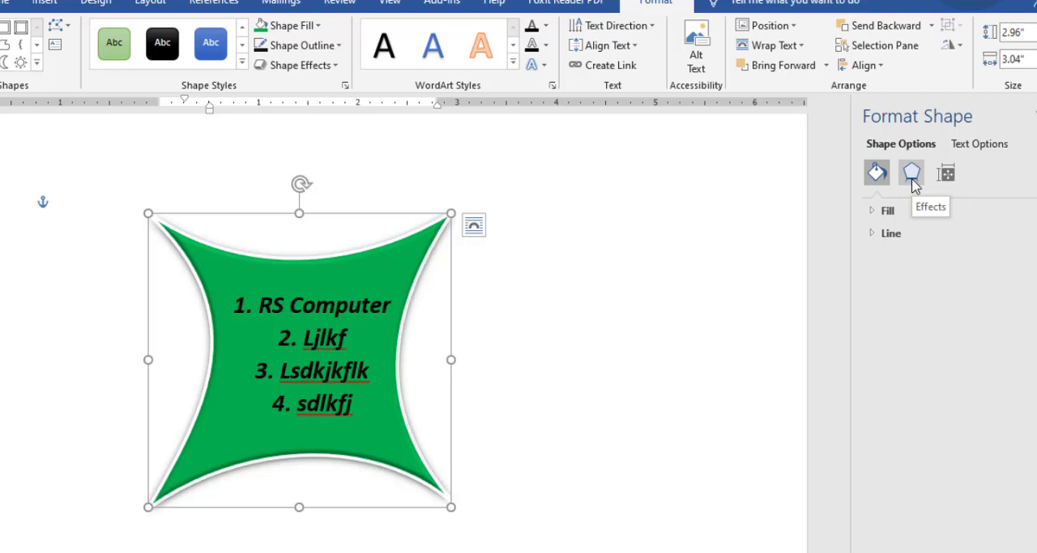
Change the colour of the green curved shape's shadow to a dark blue theme colour.
left_click(911, 174)
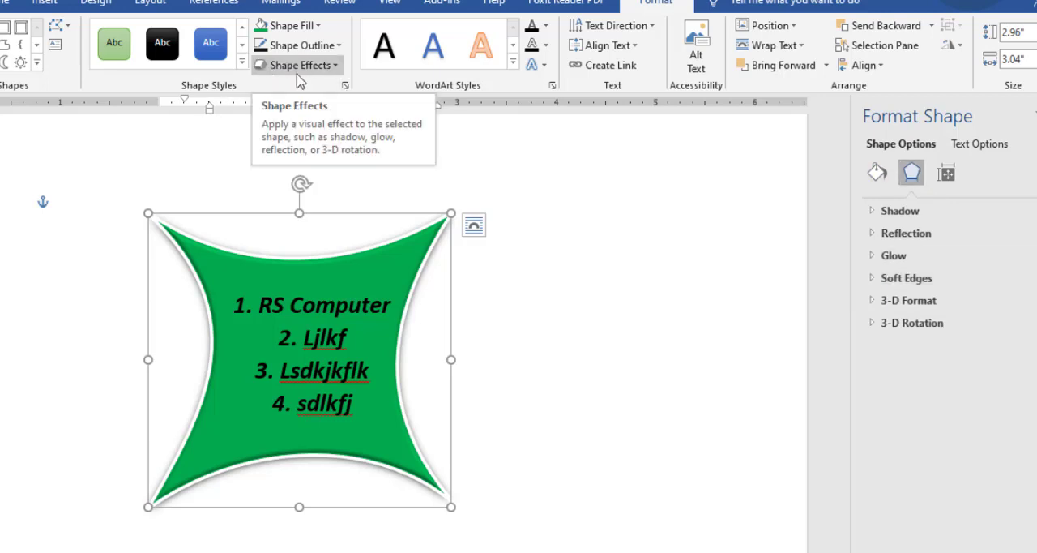
left_click(875, 210)
left_click(1031, 265)
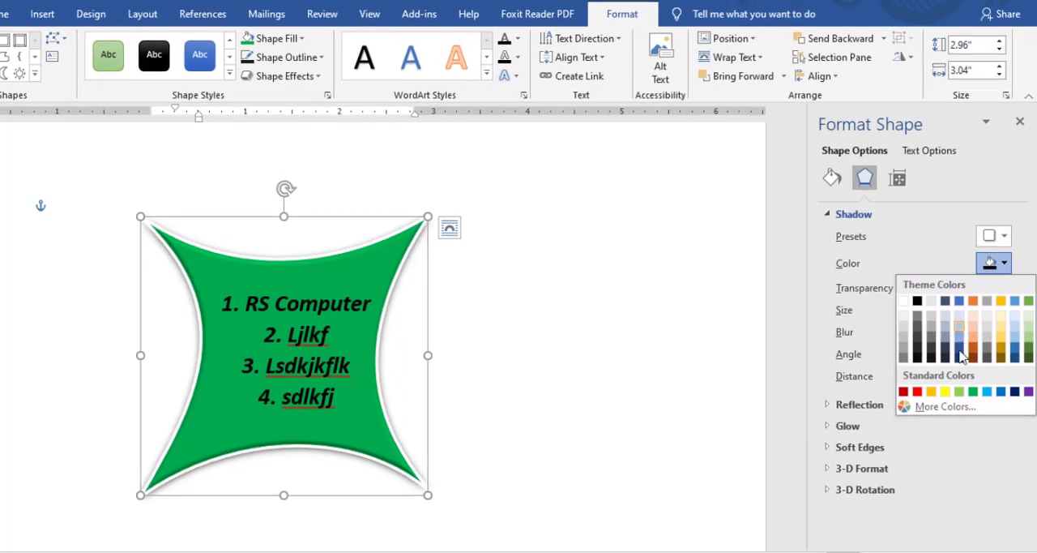
left_click(959, 357)
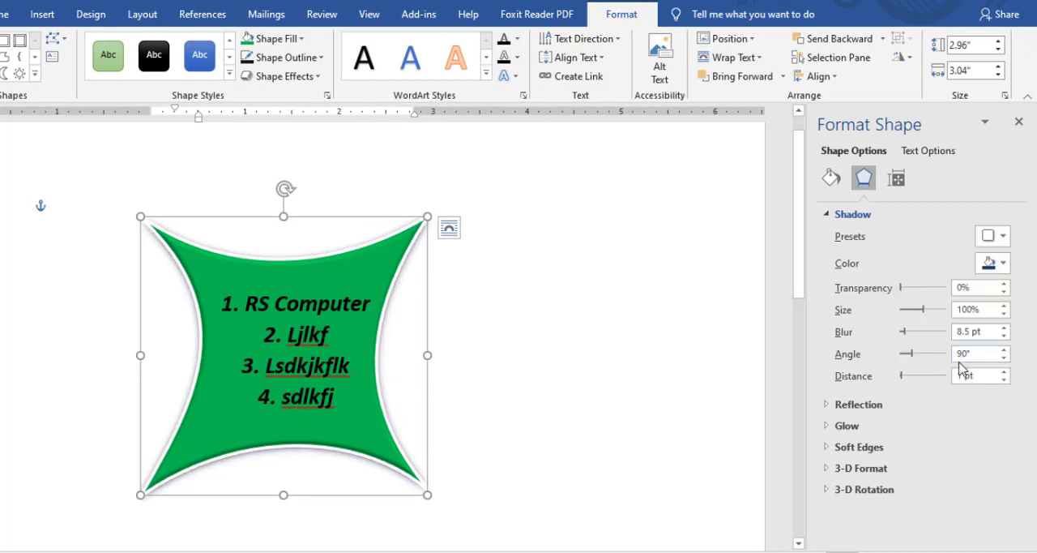
left_click(838, 214)
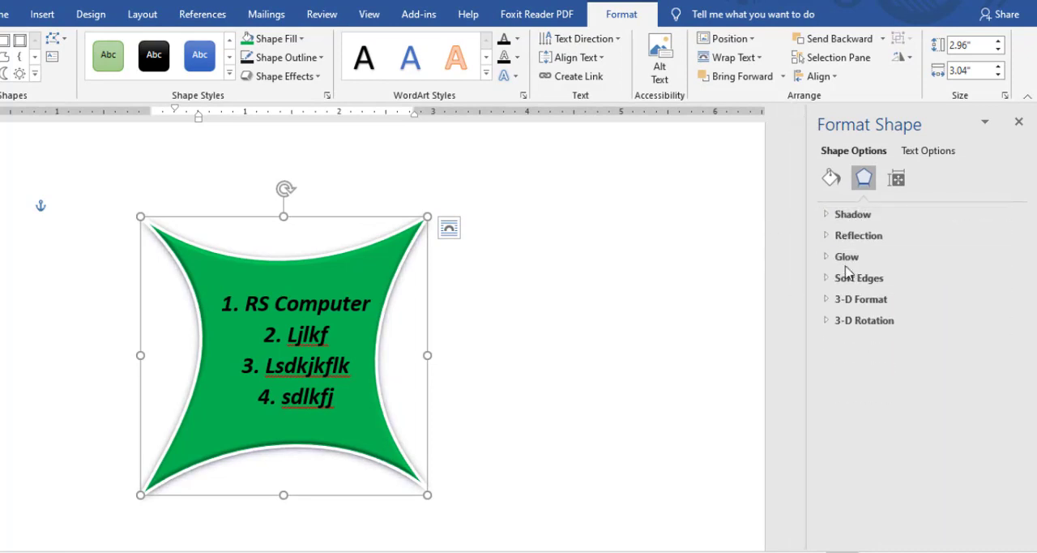
Apply a preset reflection with 50% transparency, 55% size, 0.5 pt blur and 0 pt distance to the green curved shape.
left_click(831, 237)
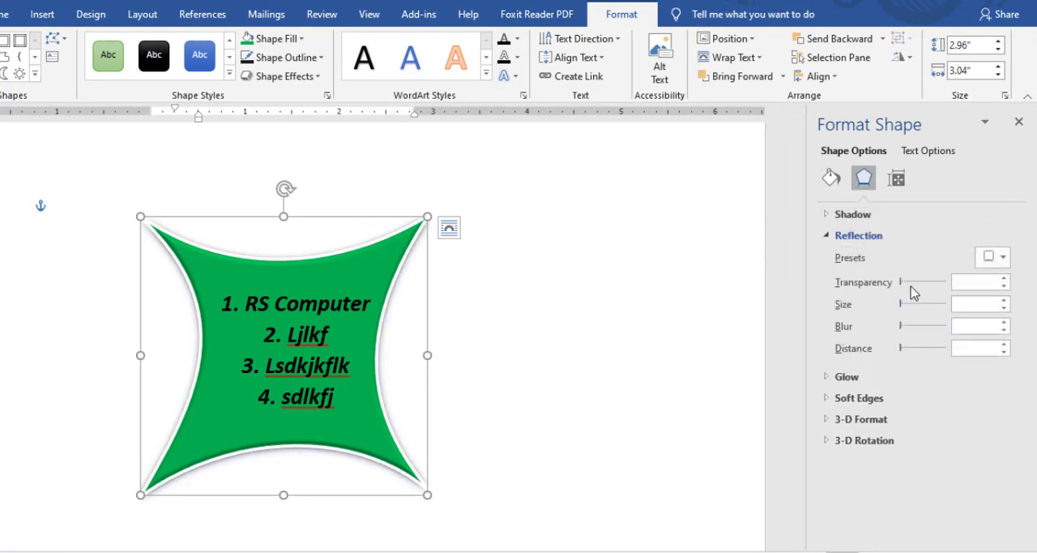
left_click(1000, 264)
left_click(956, 385)
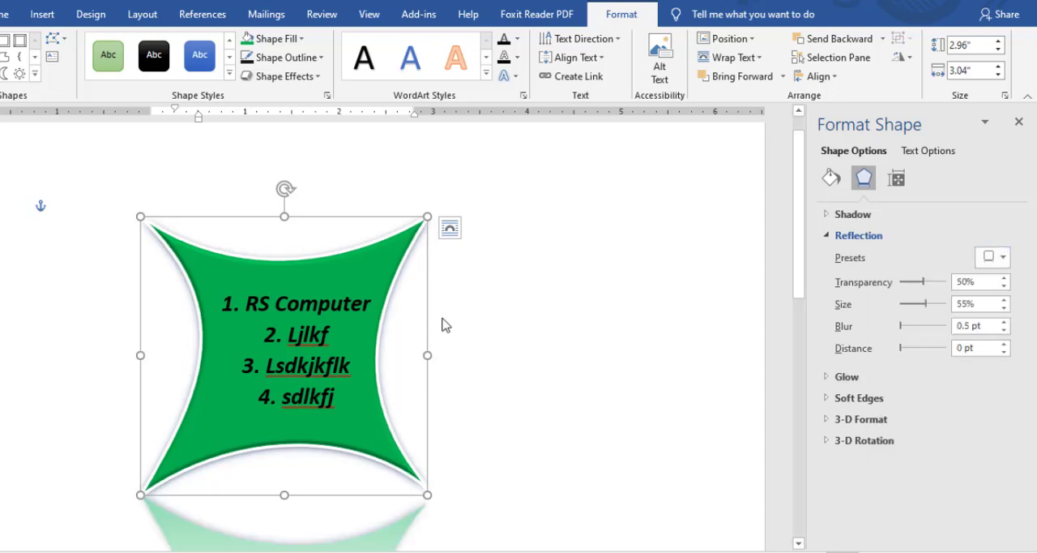
scroll(321, 435, "down", 3)
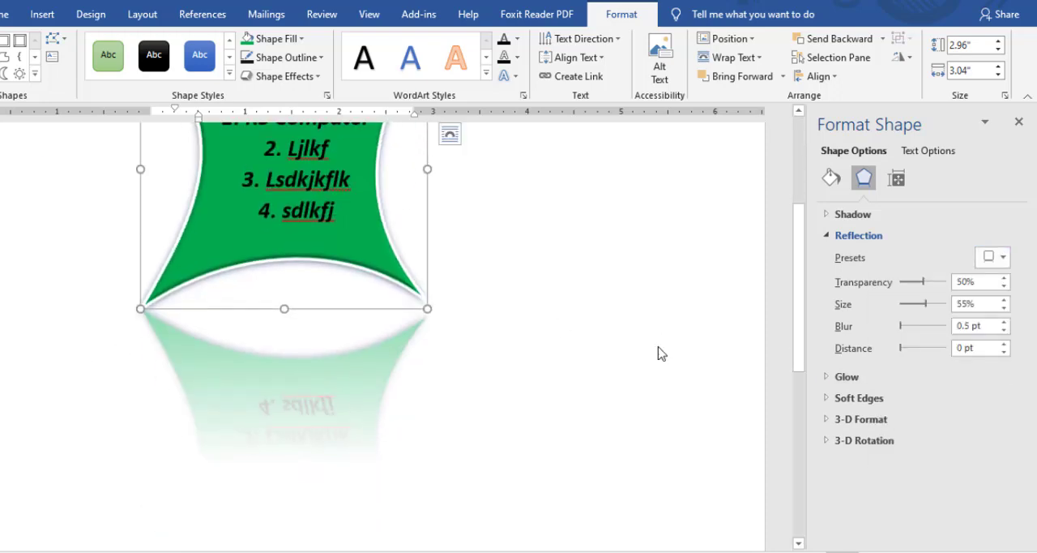
scroll(756, 317, "up", 3)
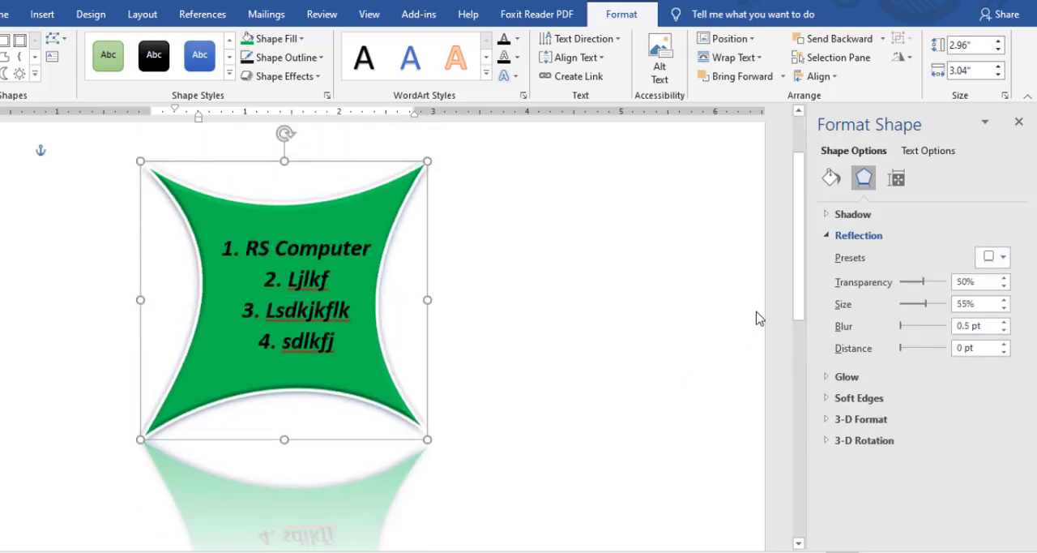
left_click(827, 234)
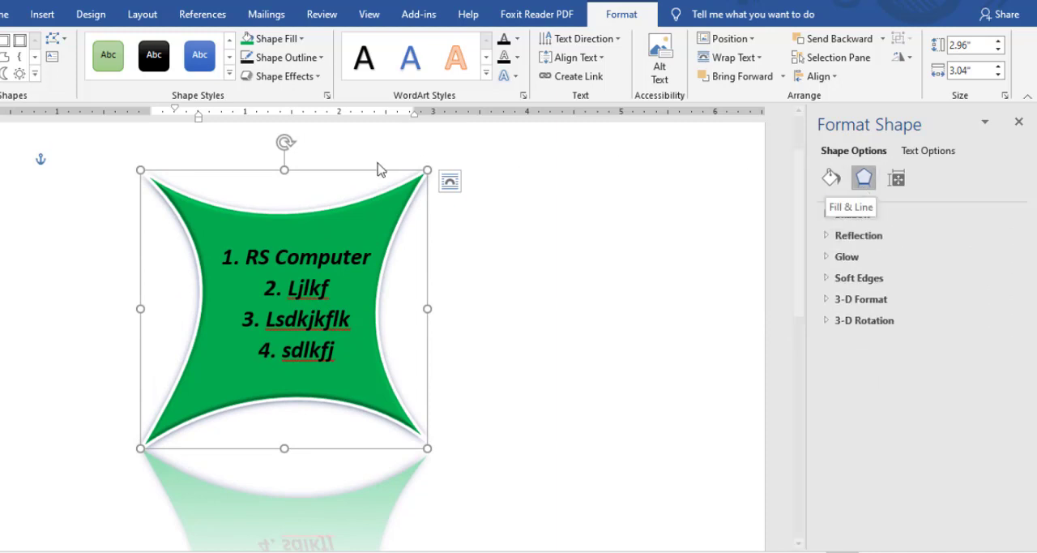